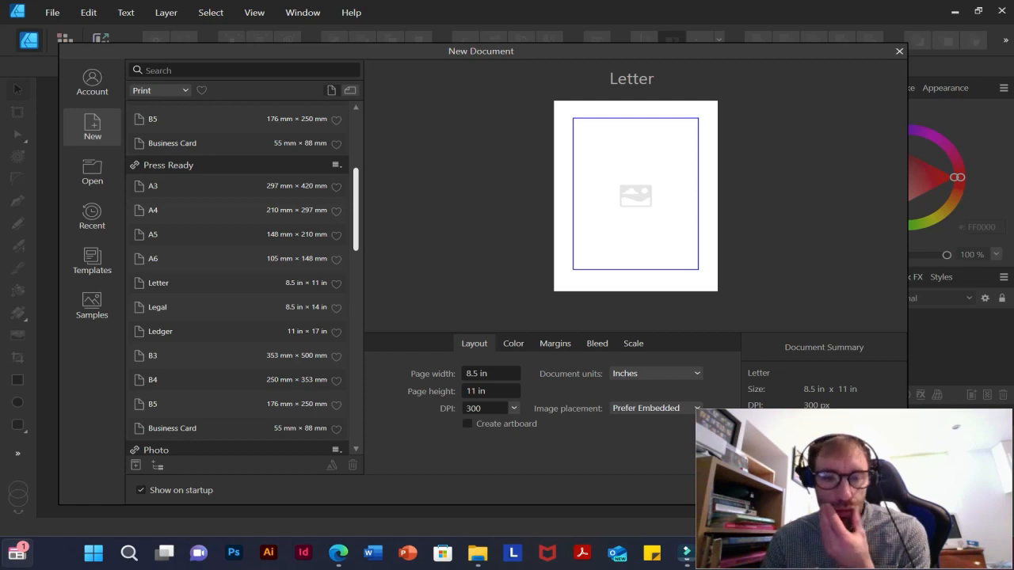
Review the Letter preset's page size, color, margin and bleed settings for the new document
scroll(242, 277, "down", 2)
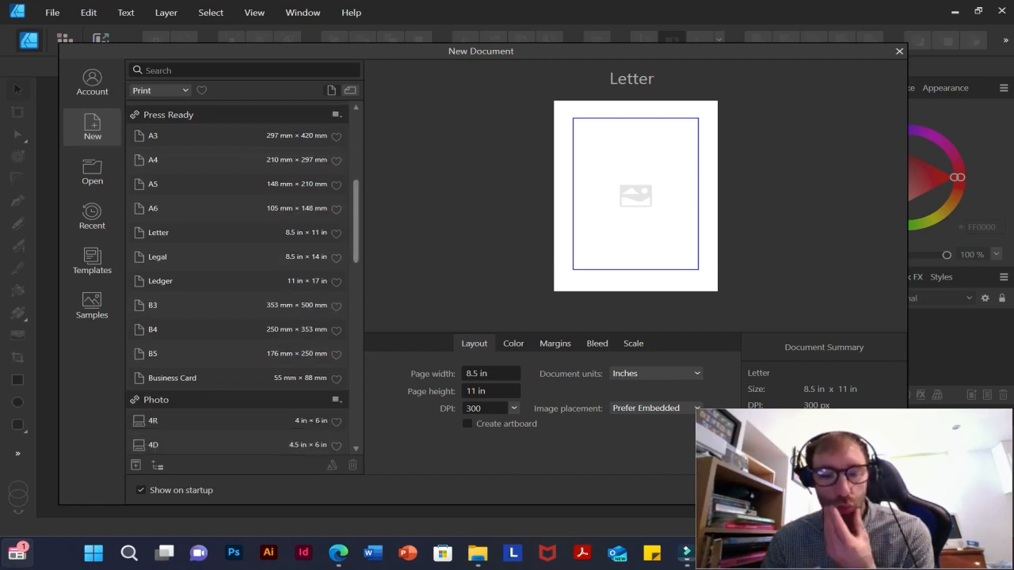
left_click(484, 373)
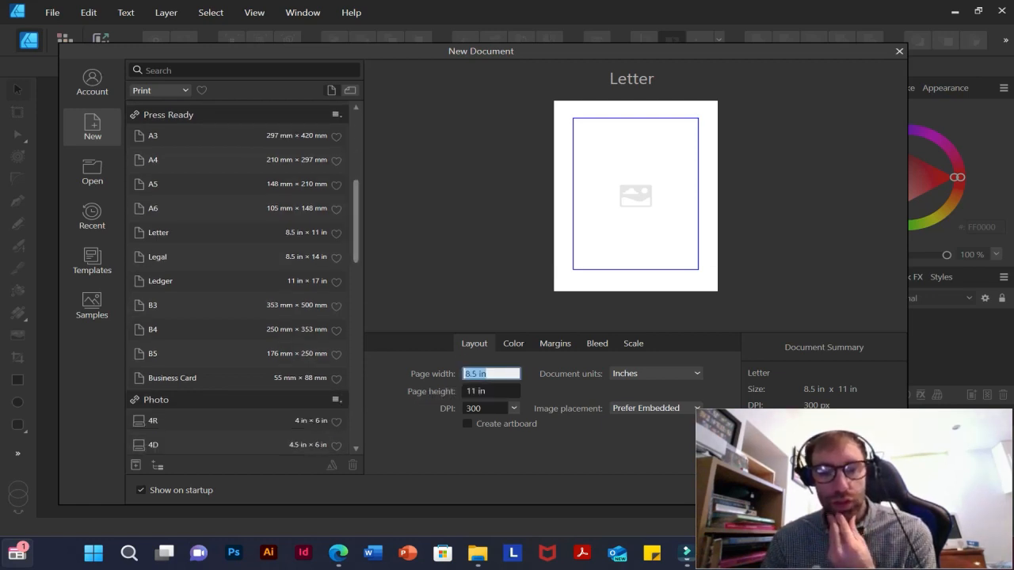
key("Tab")
key("shift+Tab")
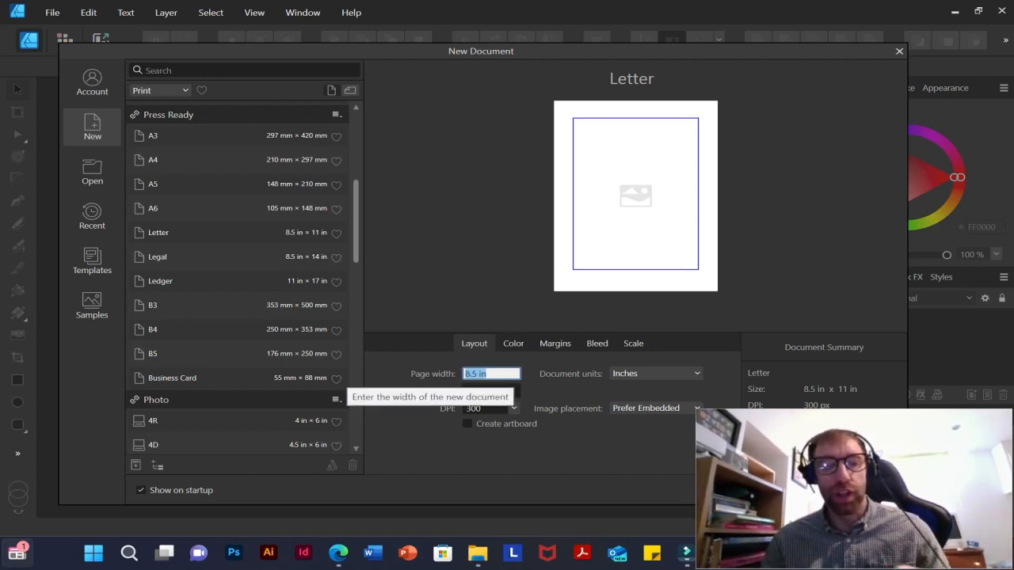
left_click(513, 343)
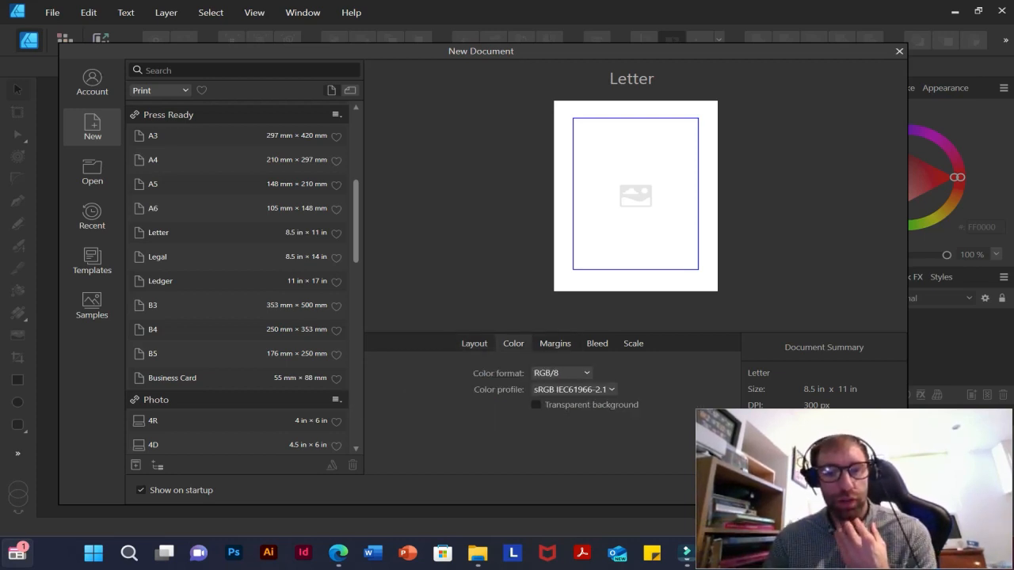
left_click(474, 343)
left_click(555, 343)
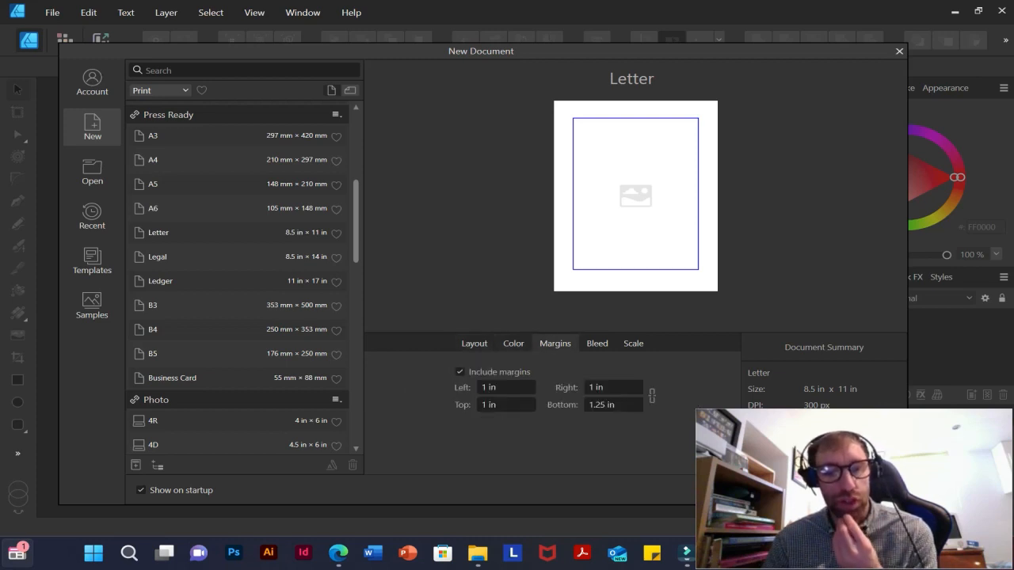
left_click(596, 343)
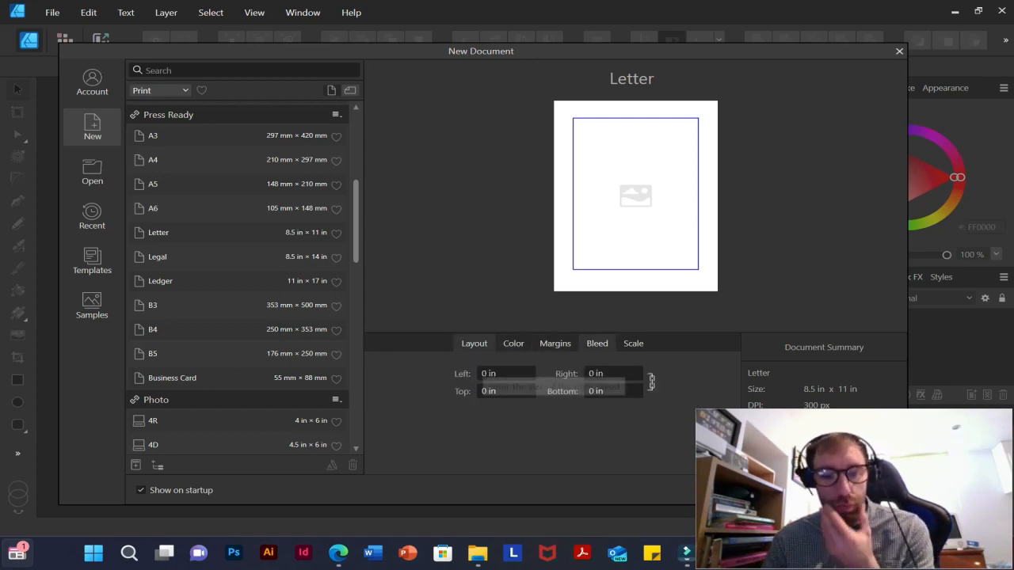
Create a new document from the Press Ready A4 preset, 210 × 297 mm
left_click(237, 160)
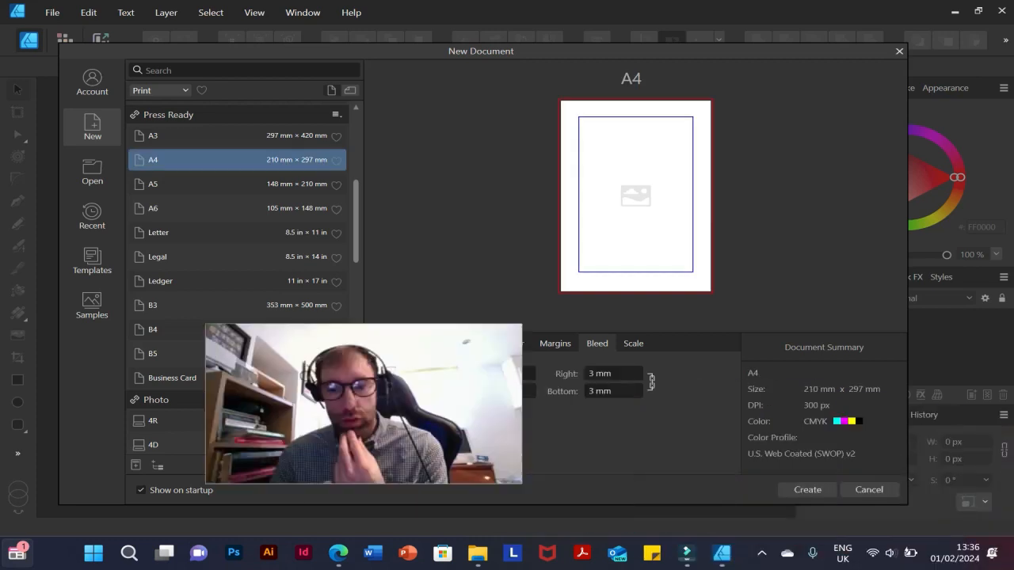
key("Return")
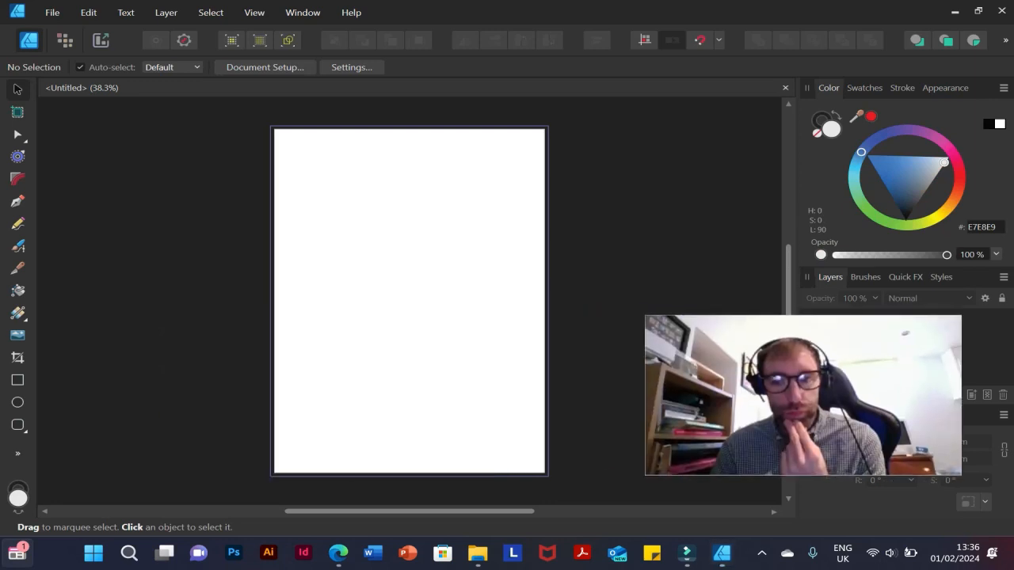
Draw a light grey rectangle near the page's upper-left corner
scroll(273, 301, "up", 2)
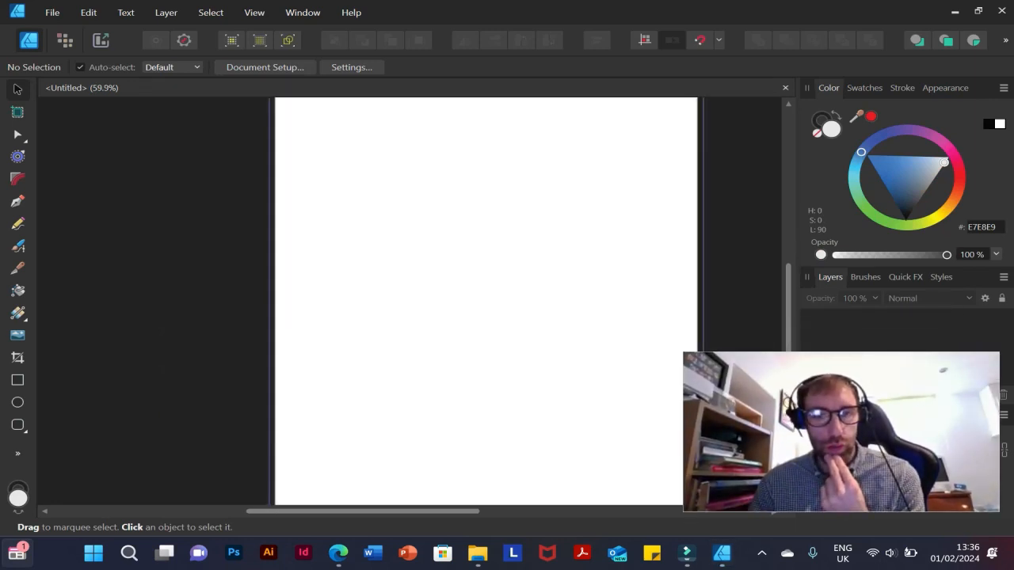
scroll(273, 301, "down", 2)
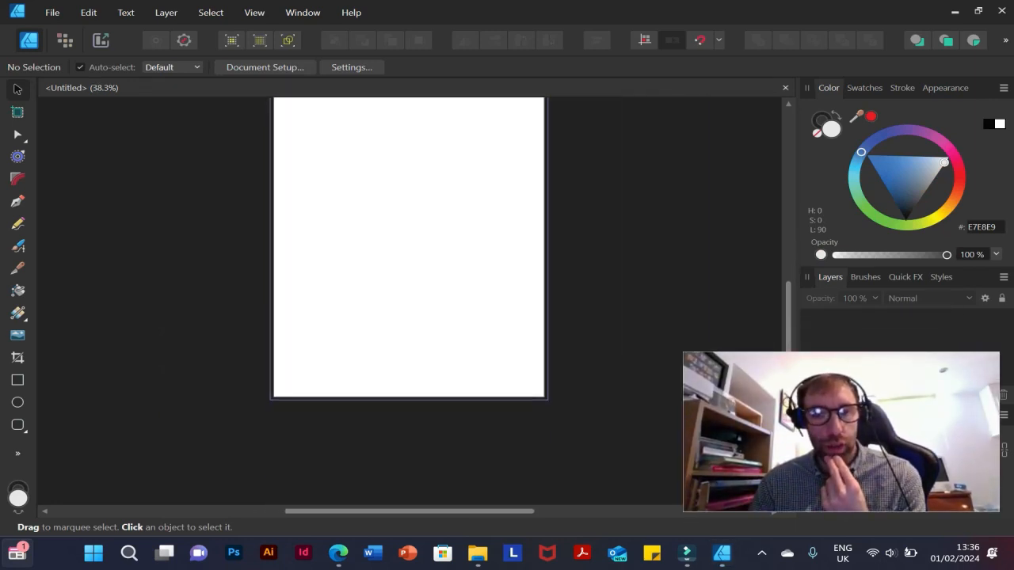
scroll(264, 162, "up", 4)
scroll(265, 162, "down", 1)
scroll(265, 162, "up", 5)
scroll(265, 161, "left", 2)
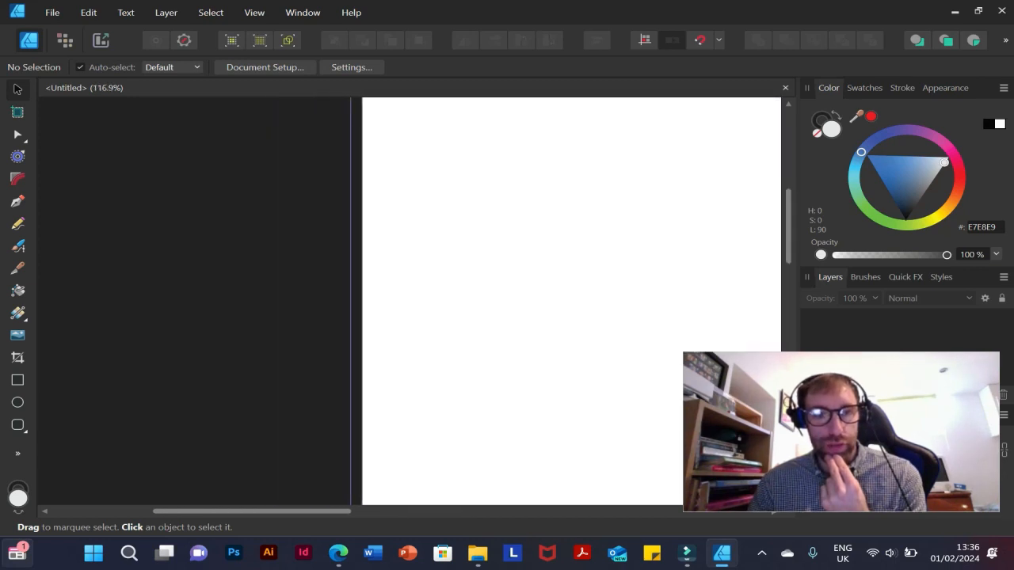
scroll(488, 301, "right", 2)
scroll(487, 301, "up", 2)
scroll(488, 301, "right", 2)
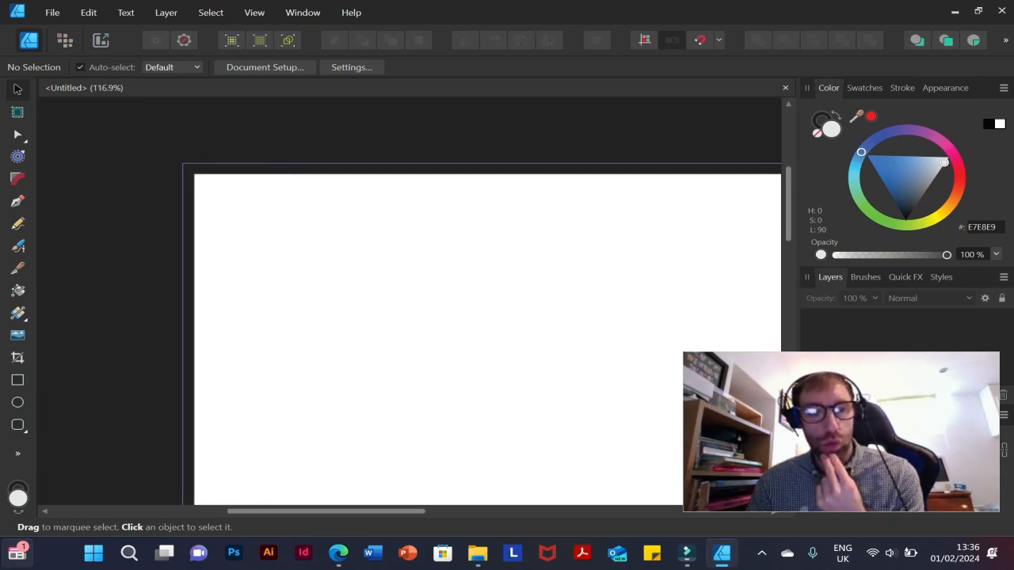
scroll(487, 301, "right", 1)
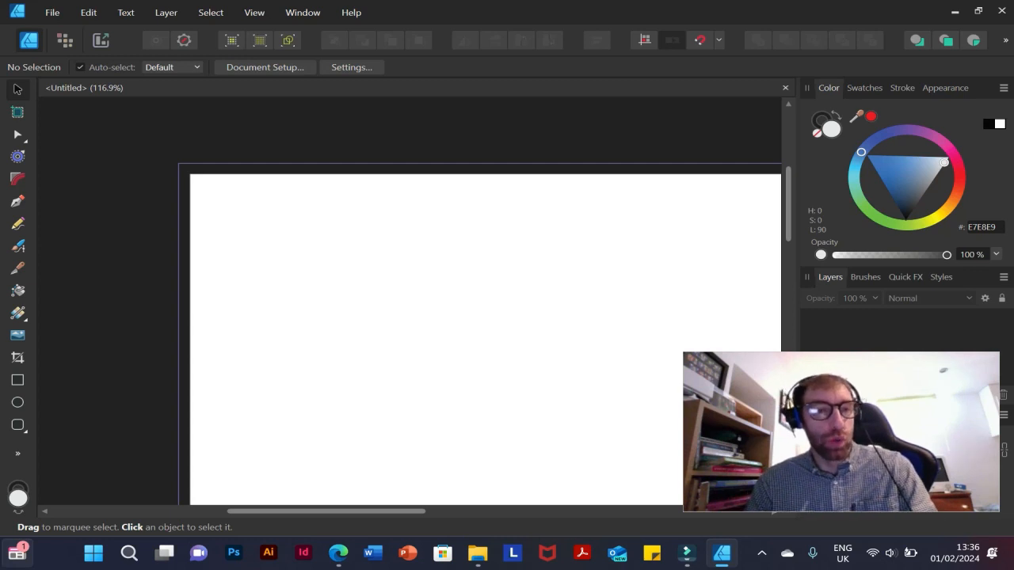
left_click(17, 381)
left_click_drag(267, 258, 495, 423)
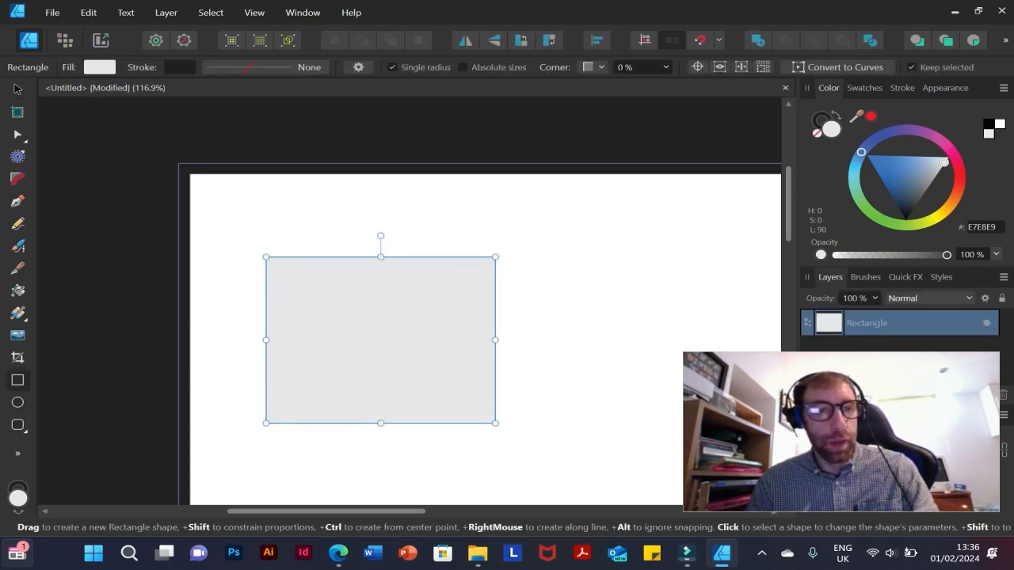
Reposition the rectangle with the Move Tool, ending slightly closer to the page's top edge
left_click(18, 89)
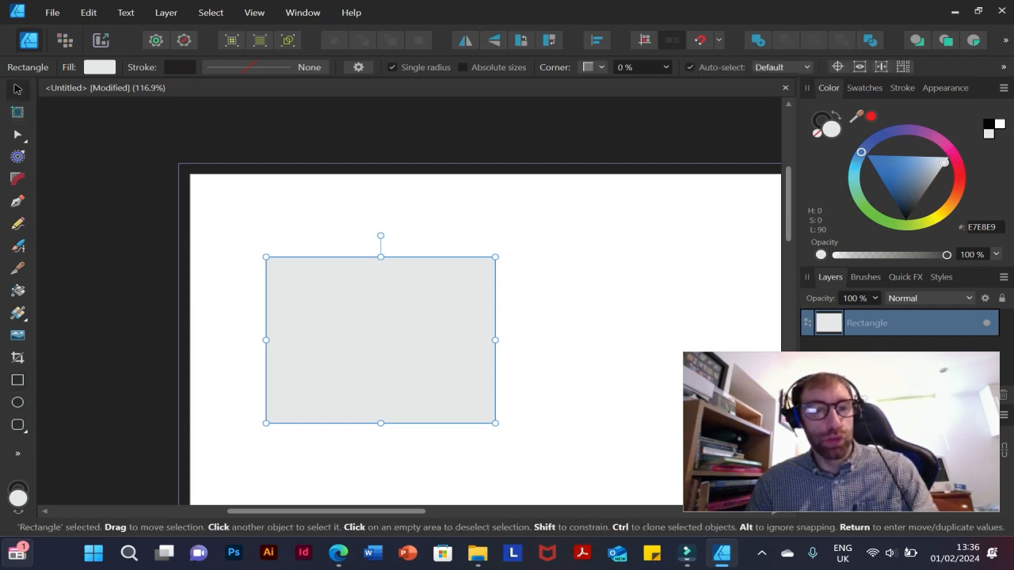
mouse_move(380, 340)
left_mouse_down()
mouse_move(458, 345)
mouse_move(393, 347)
left_mouse_up()
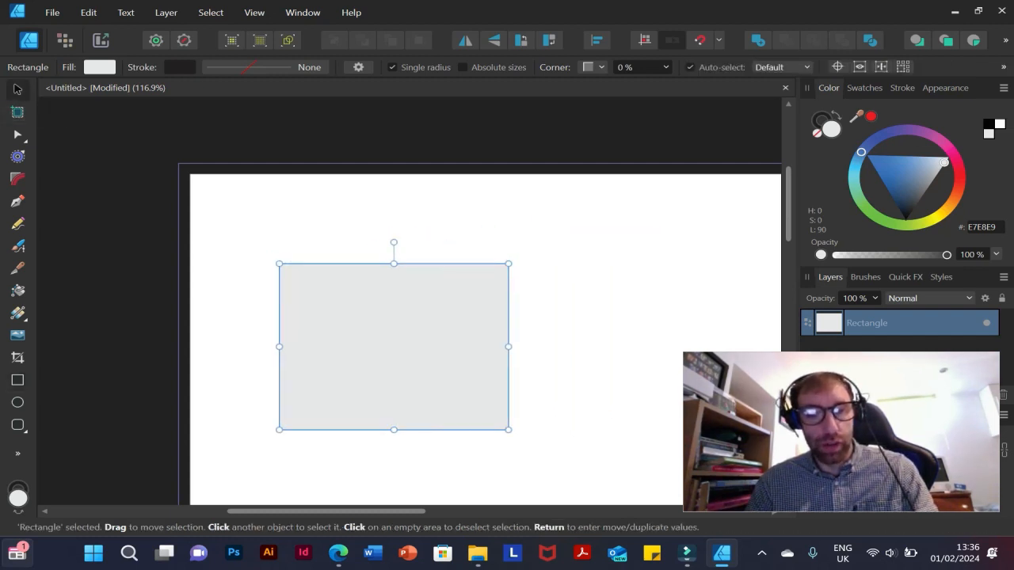
right_click(369, 404)
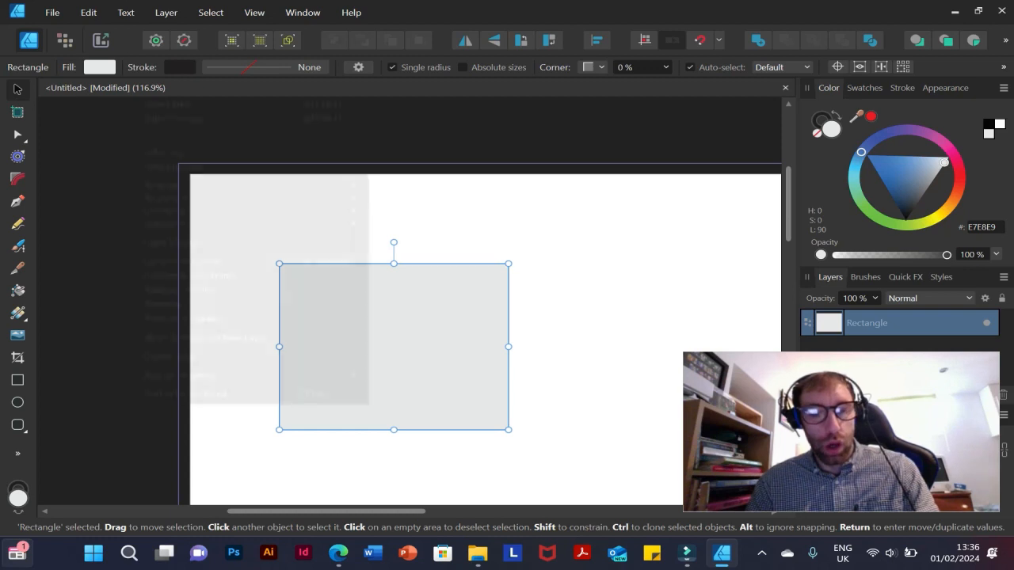
key("Escape")
left_click_drag(394, 347, 380, 302)
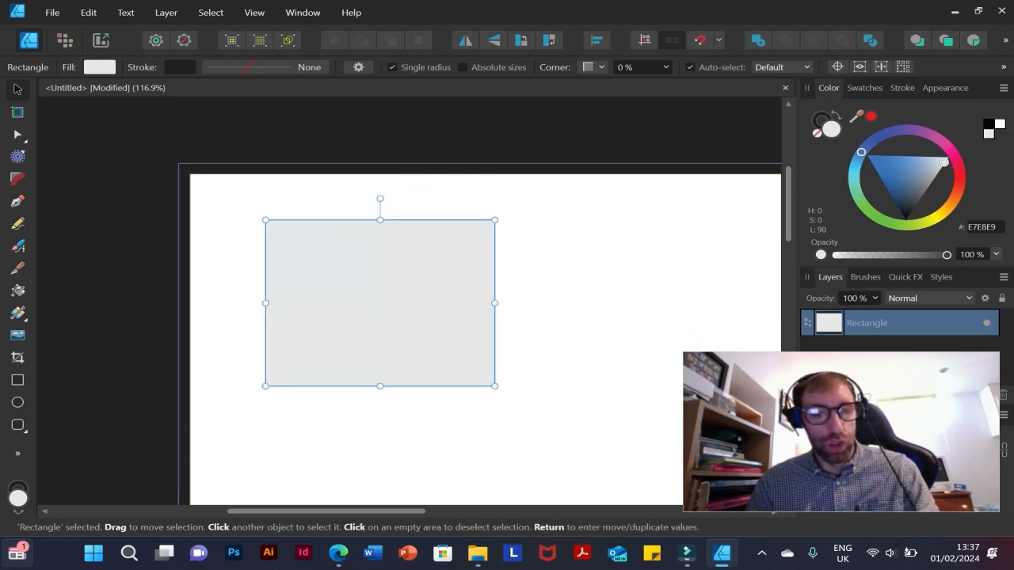
Resize the rectangle from its upper-left and lower-left corners with the Node Tool active, making it narrower and taller
left_click(19, 136)
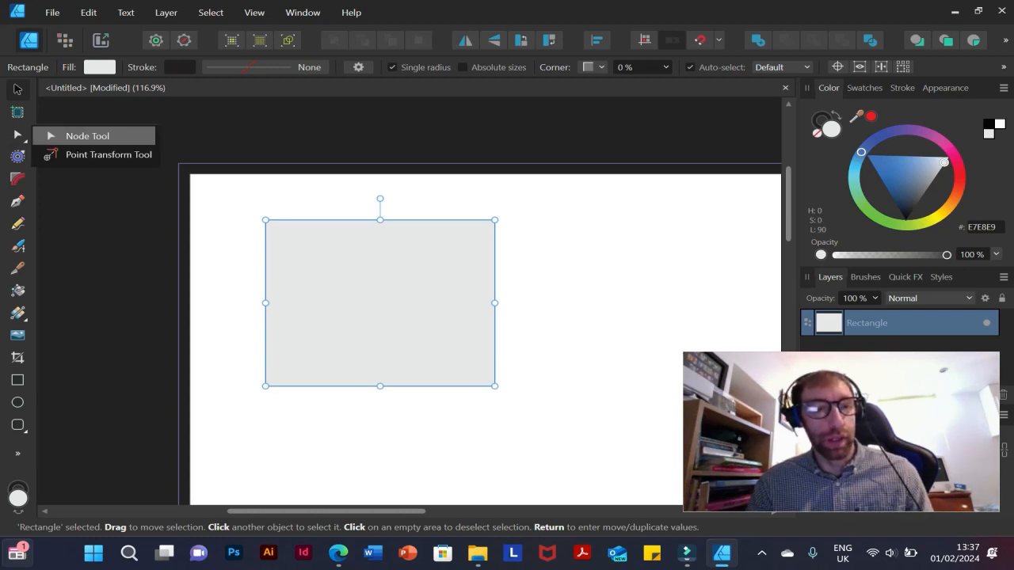
left_click(88, 136)
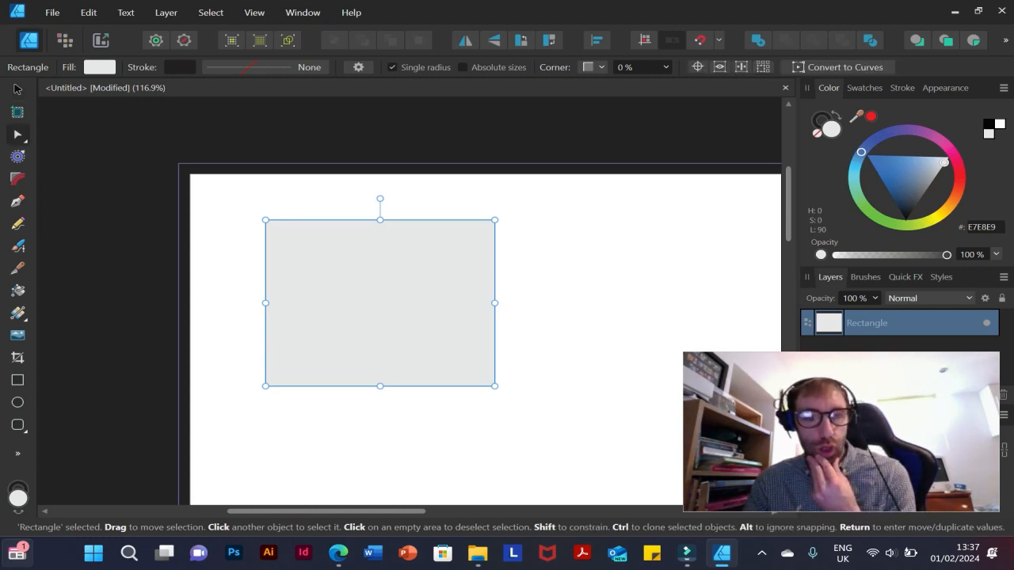
mouse_move(265, 220)
left_mouse_down()
mouse_move(314, 240)
mouse_move(322, 294)
mouse_move(188, 211)
mouse_move(346, 210)
mouse_move(245, 299)
mouse_move(317, 182)
mouse_move(312, 276)
mouse_move(253, 221)
left_mouse_up()
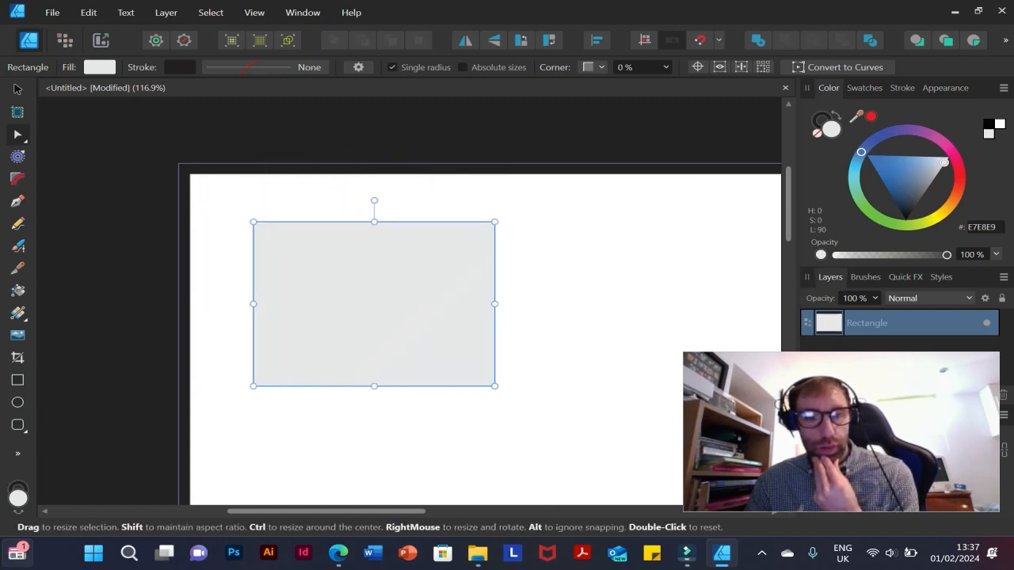
left_click_drag(253, 386, 277, 400)
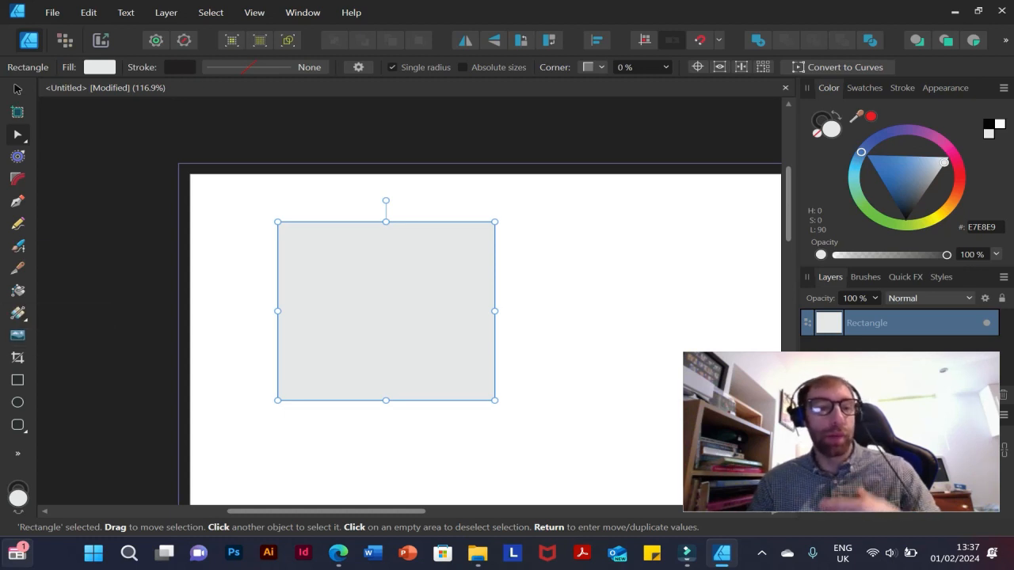
Rotate and scale the rectangle about its centre by a corner point using the Point Transform Tool, and delete the rectangle
left_click(17, 134)
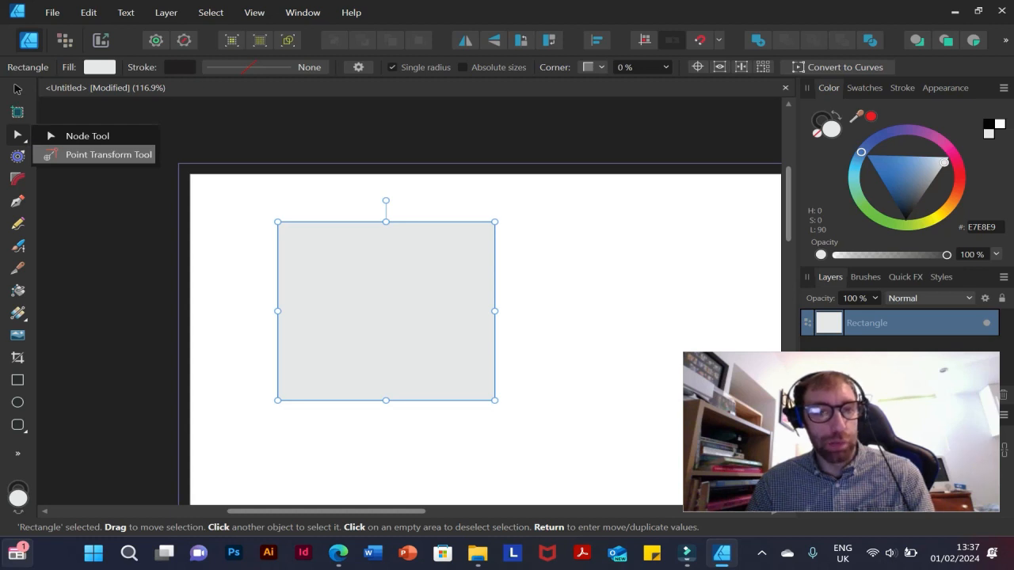
left_click(99, 154)
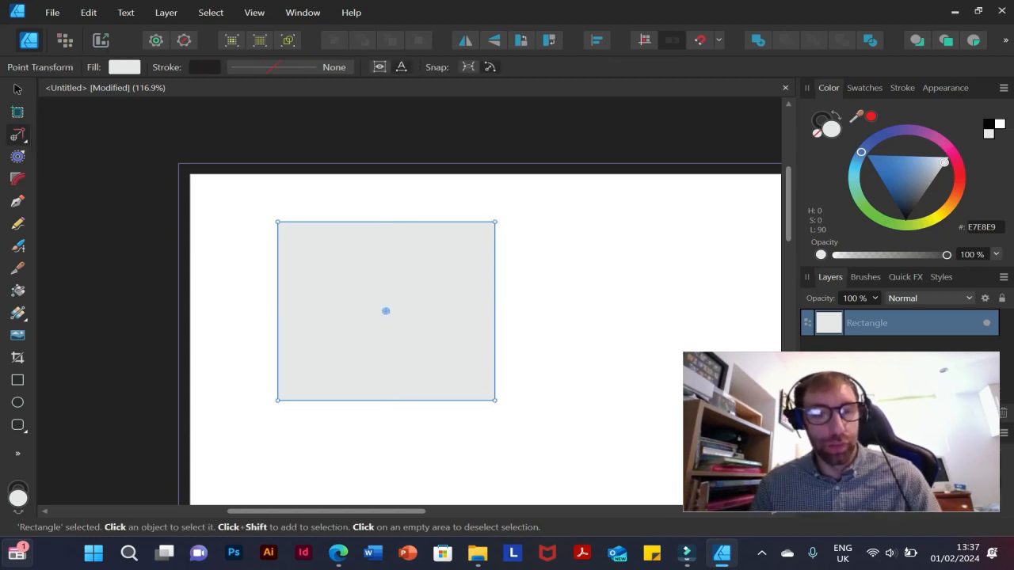
scroll(280, 224, "up", 3)
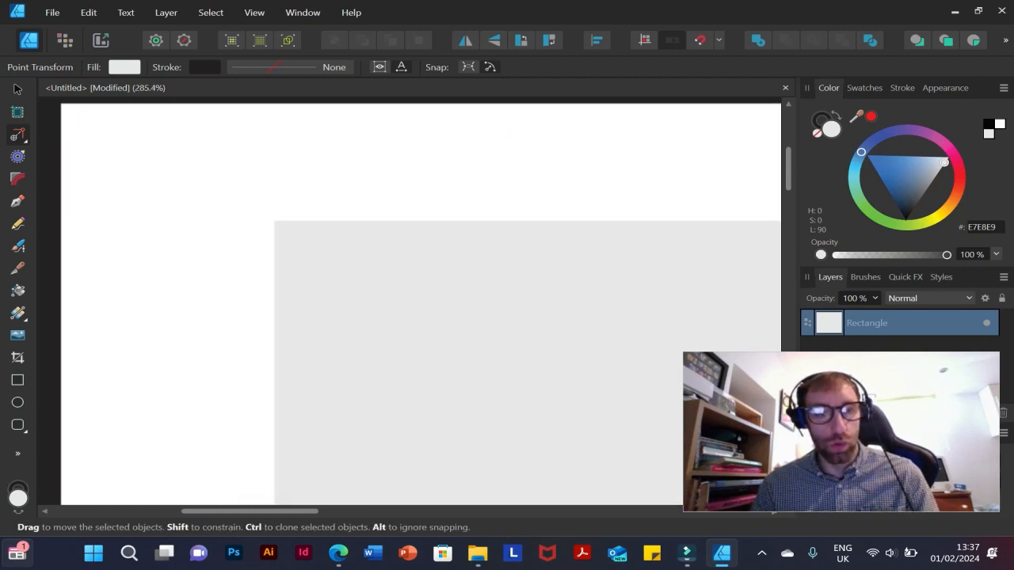
scroll(280, 224, "down", 1)
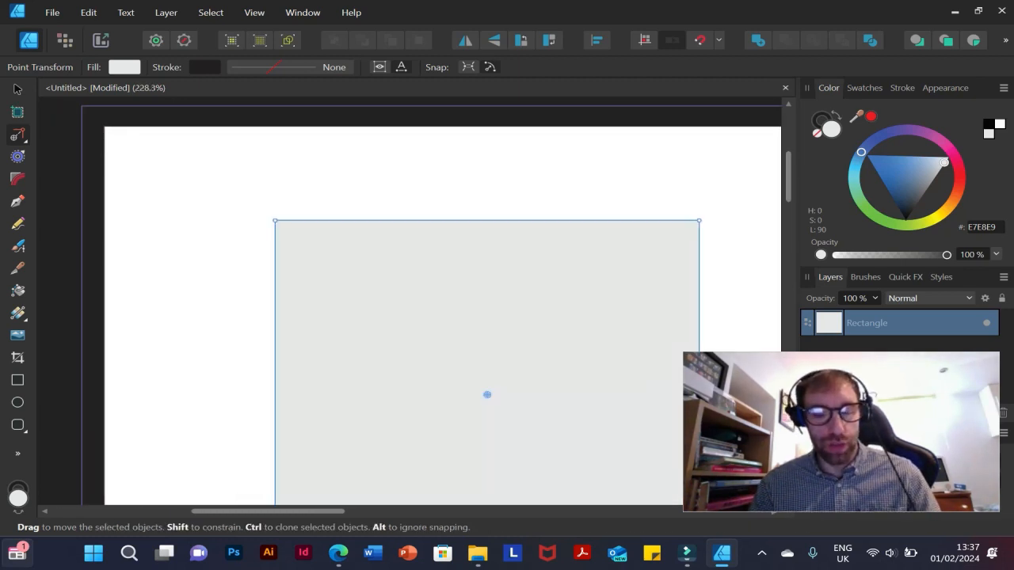
scroll(374, 256, "down", 1)
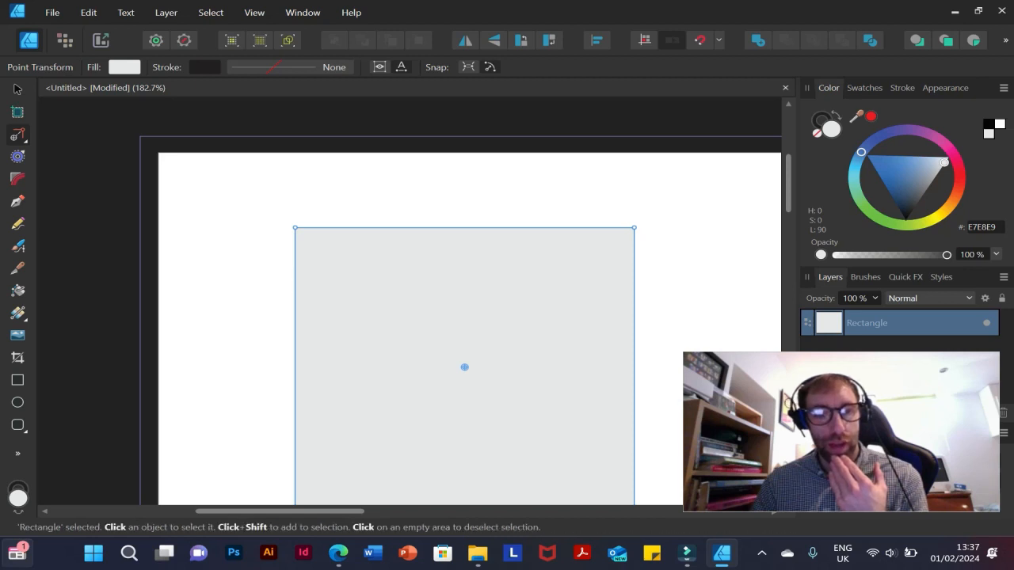
left_click_drag(295, 228, 279, 300)
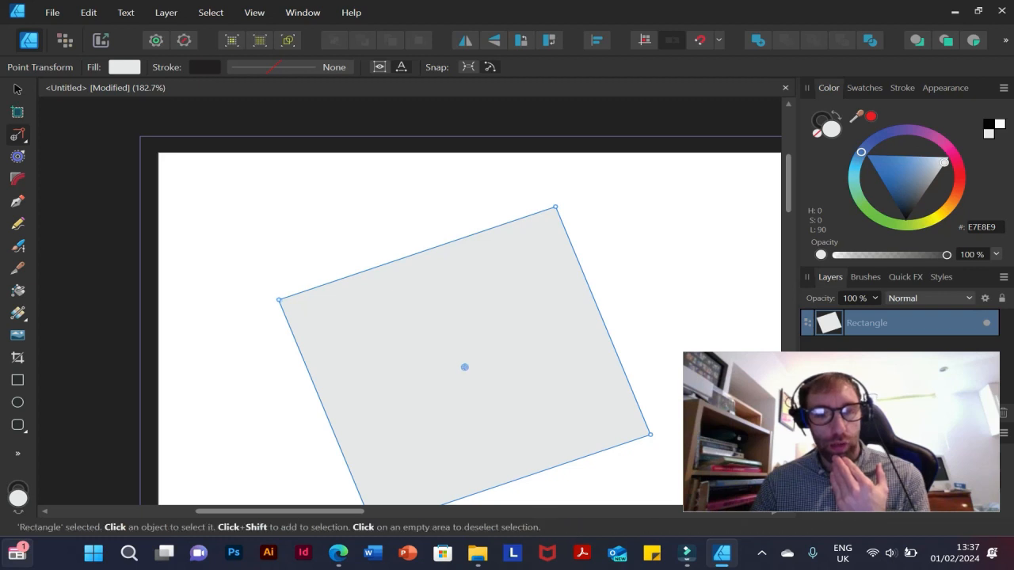
left_click_drag(279, 299, 358, 277)
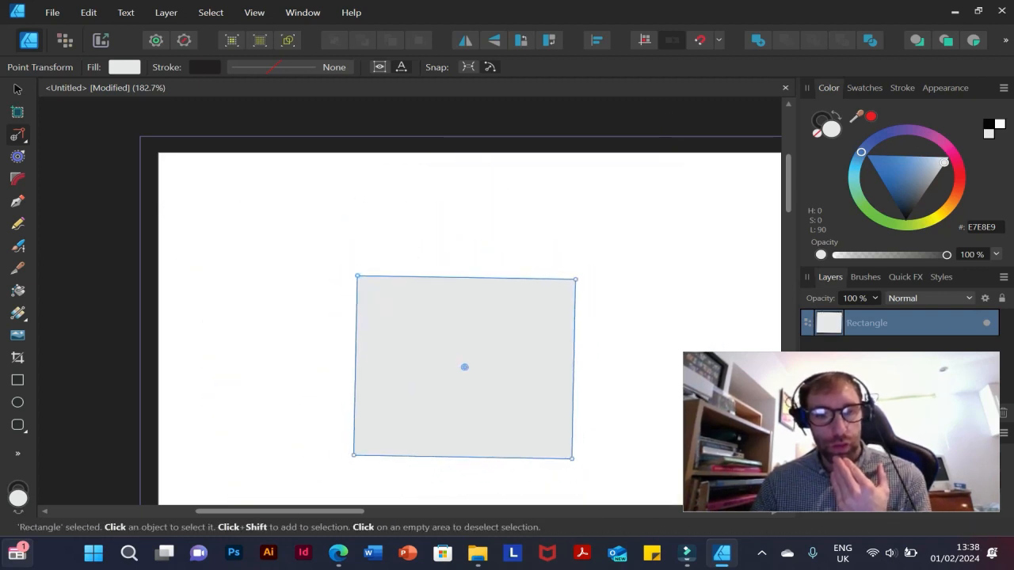
left_click_drag(357, 276, 371, 311)
left_click_drag(534, 288, 483, 353)
key("Delete")
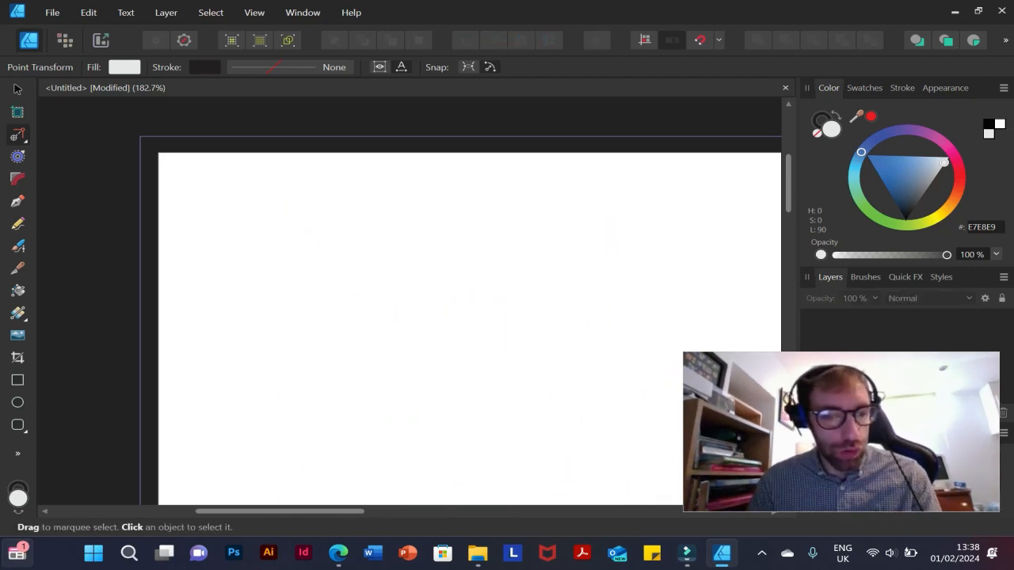
Draw a light grey five-pointed star with the Star Tool in the upper-left part of the page
left_click(25, 430)
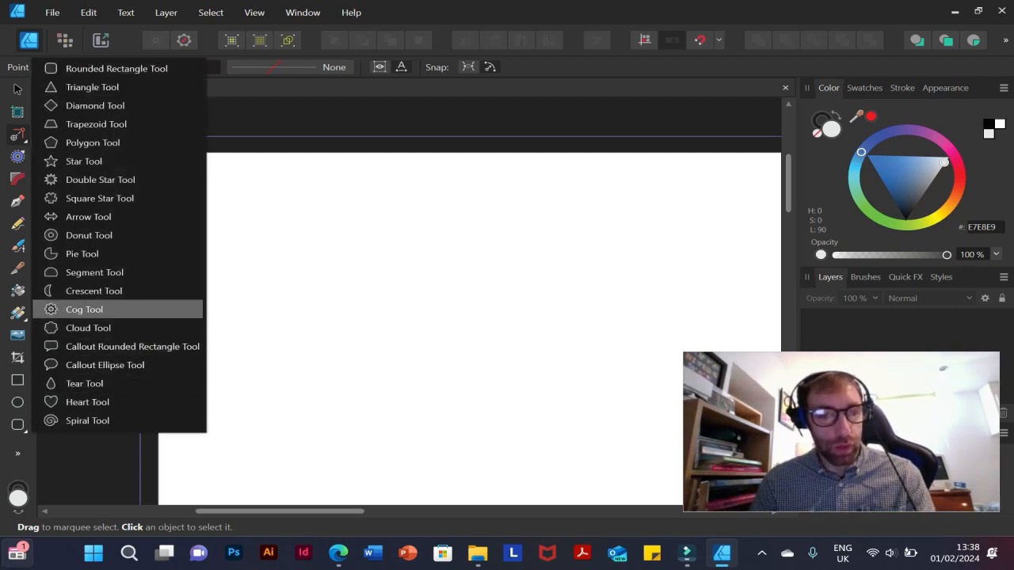
left_click(84, 161)
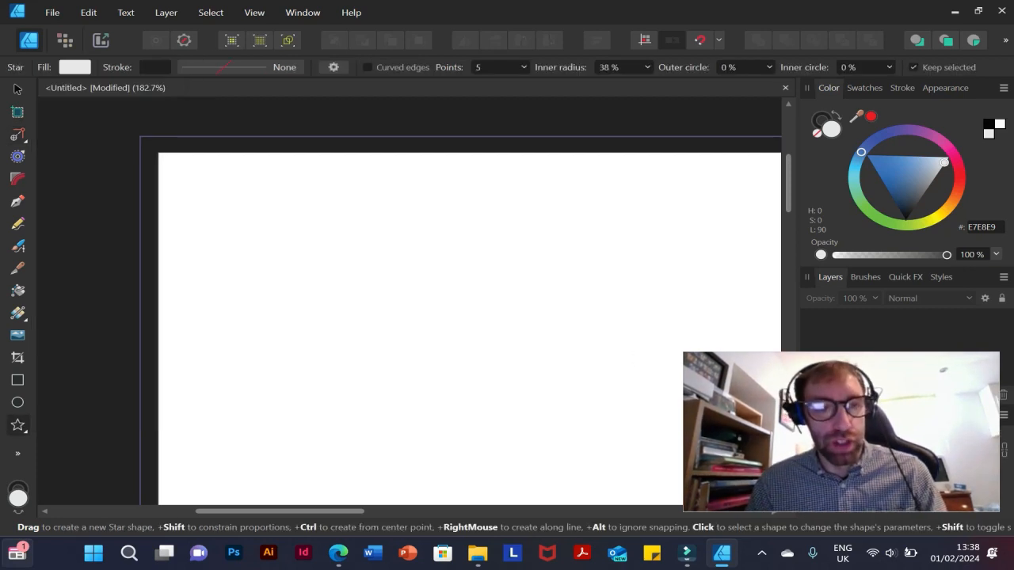
left_click_drag(287, 254, 524, 453)
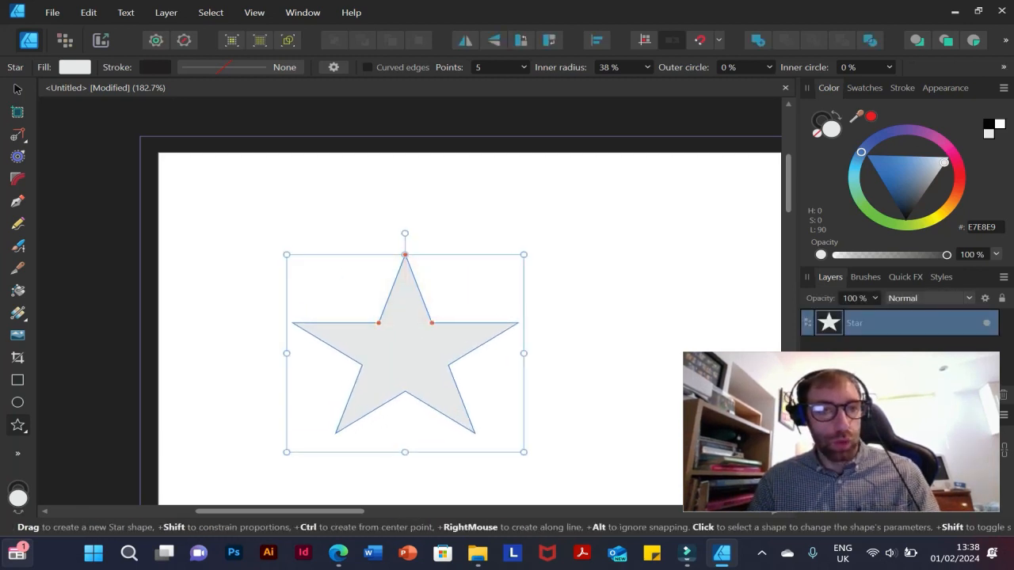
Use the Point Transform Tool to place the star's transform origin outside its upper-left side and rotate the star slightly clockwise
left_click(18, 135)
left_click(83, 156)
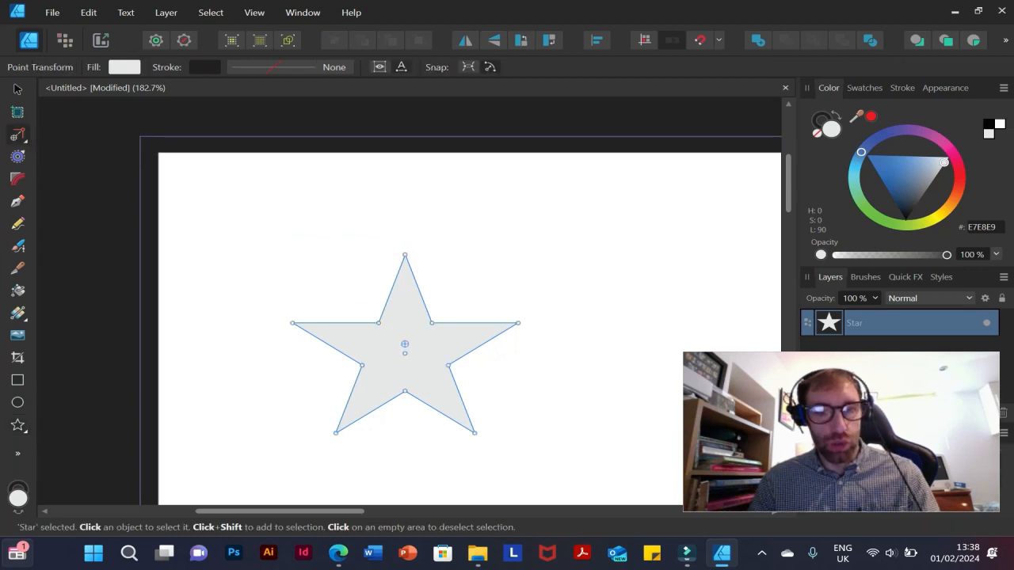
left_click_drag(405, 255, 362, 264)
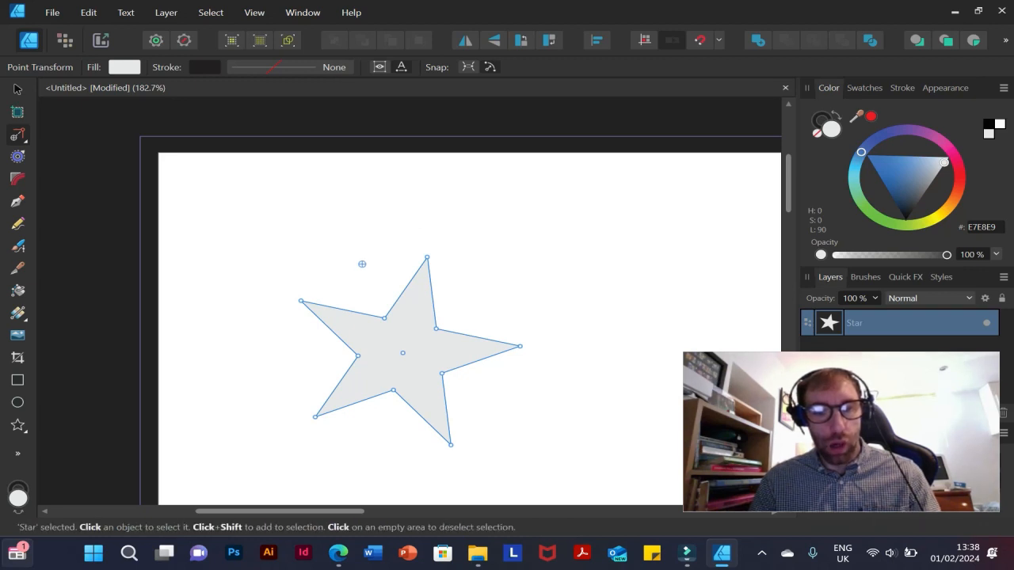
Move the star's transform origin closer to its upper-left arm, rotate and shrink the star about it by the top point, and deselect it
left_click_drag(435, 259, 428, 248)
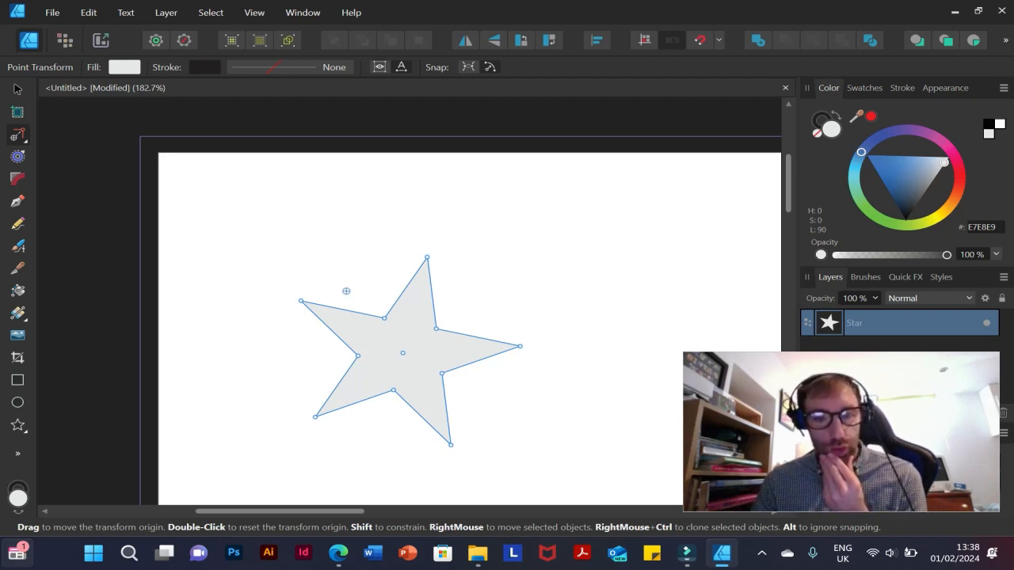
left_click_drag(427, 257, 404, 245)
left_click(270, 214)
Switch to the Node Tool and select and deselect the star to inspect its shape handles
left_click(25, 141)
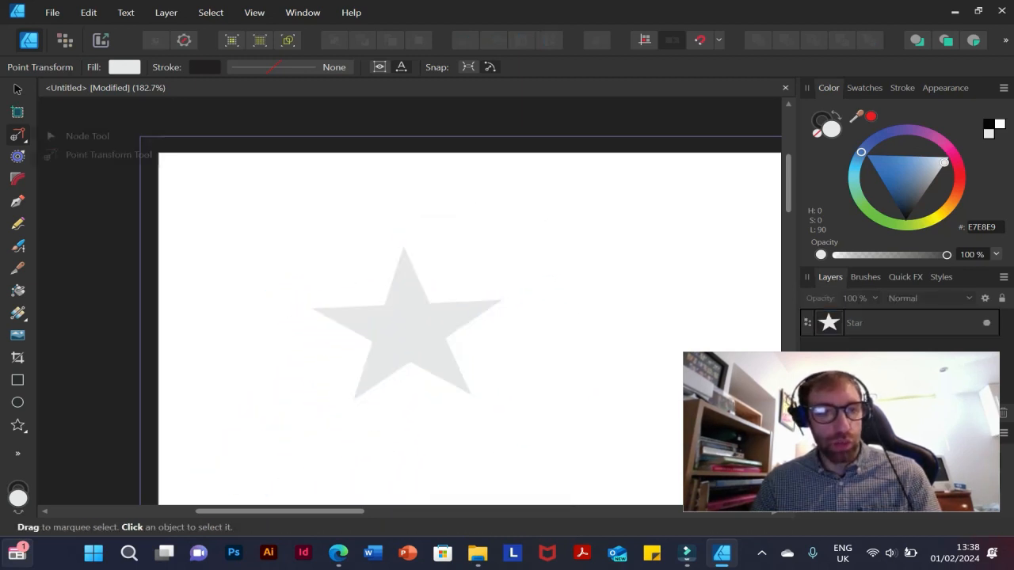
left_click(89, 136)
left_click(408, 317)
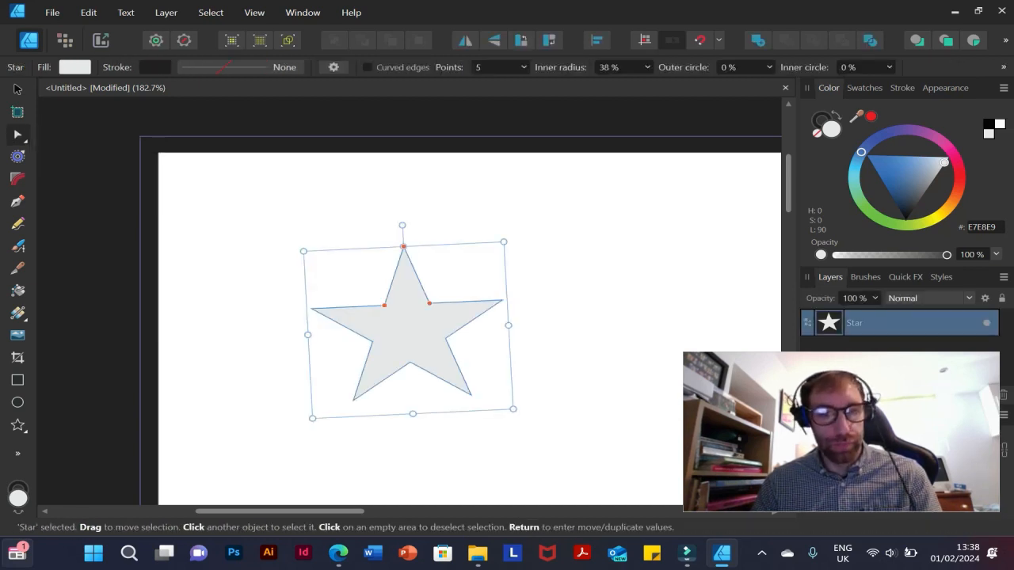
left_click(273, 222)
left_click(408, 317)
left_click(273, 221)
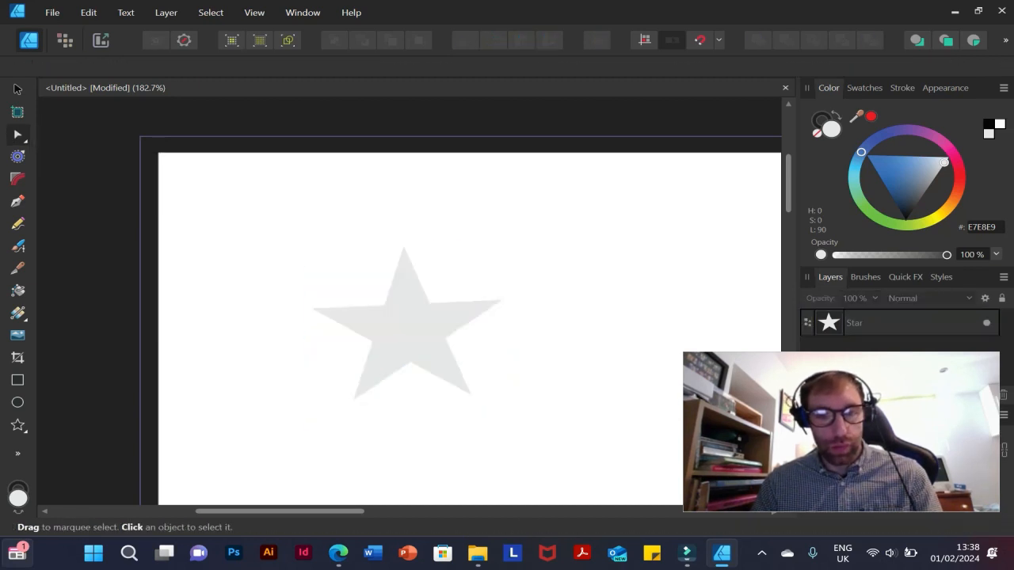
Select the star with the Move Tool and delete it
left_click(18, 89)
left_click(408, 317)
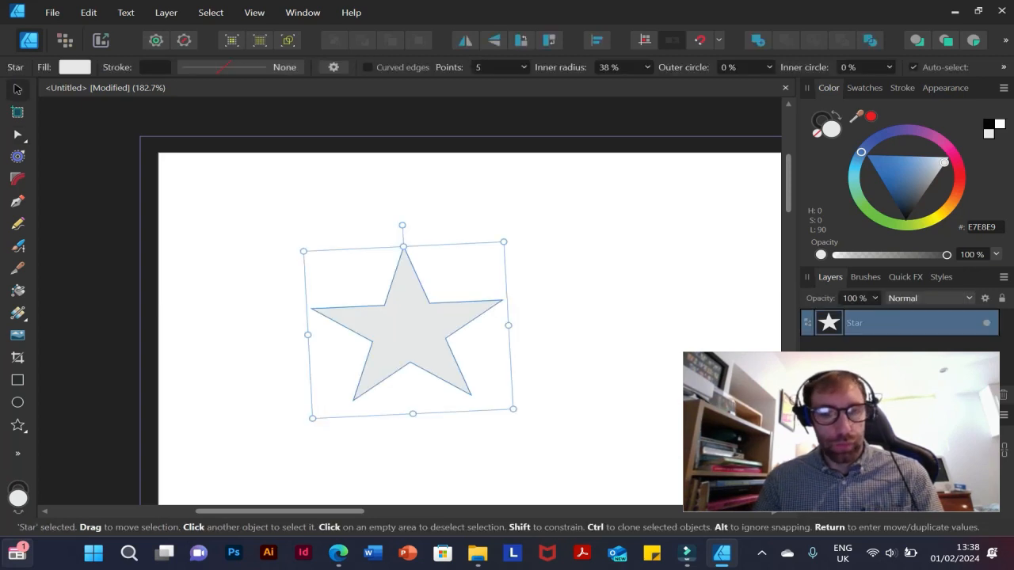
key("Delete")
Draw a light grey speech bubble across the upper-left part of the page with the Callout Rounded Rectangle Tool
left_click(17, 425)
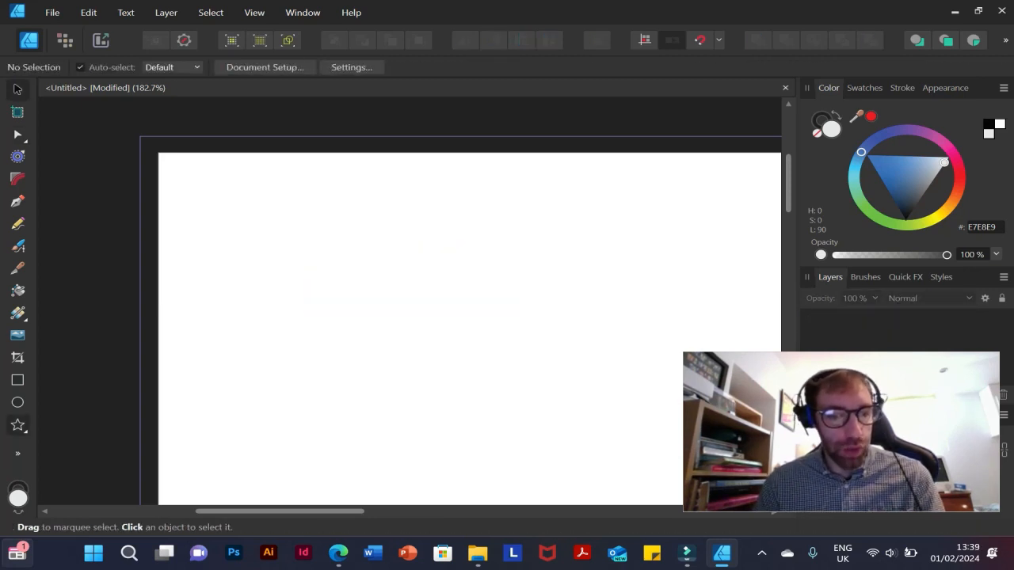
left_click(119, 346)
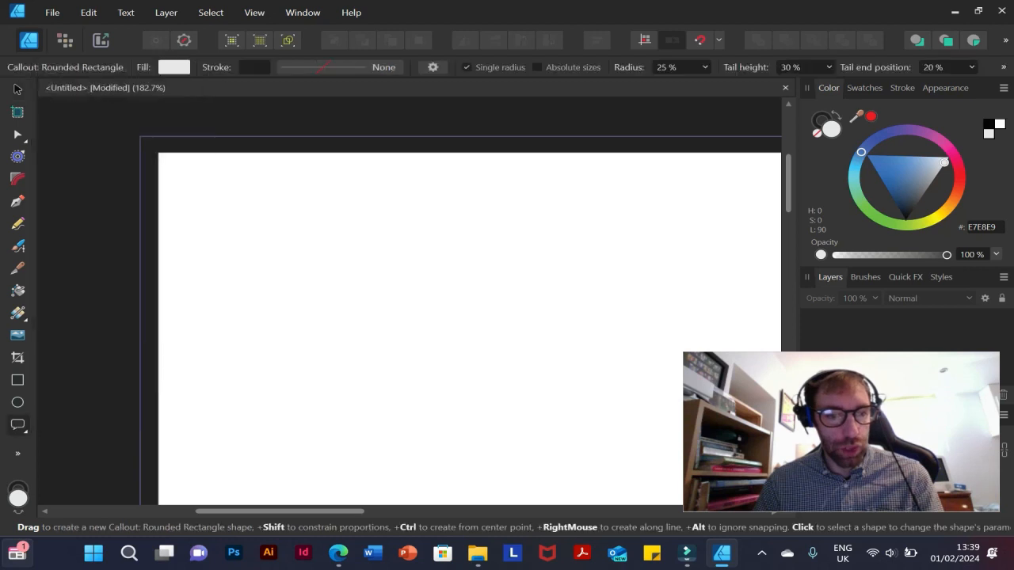
left_click_drag(268, 252, 560, 419)
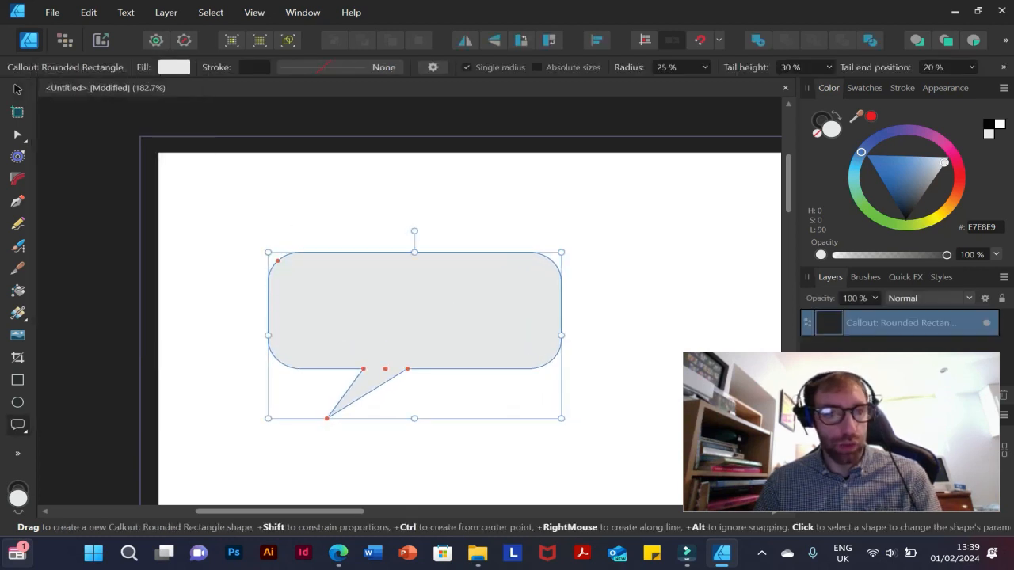
Select the callout with the Node Tool and try to adjust the end position of its tail
key("a")
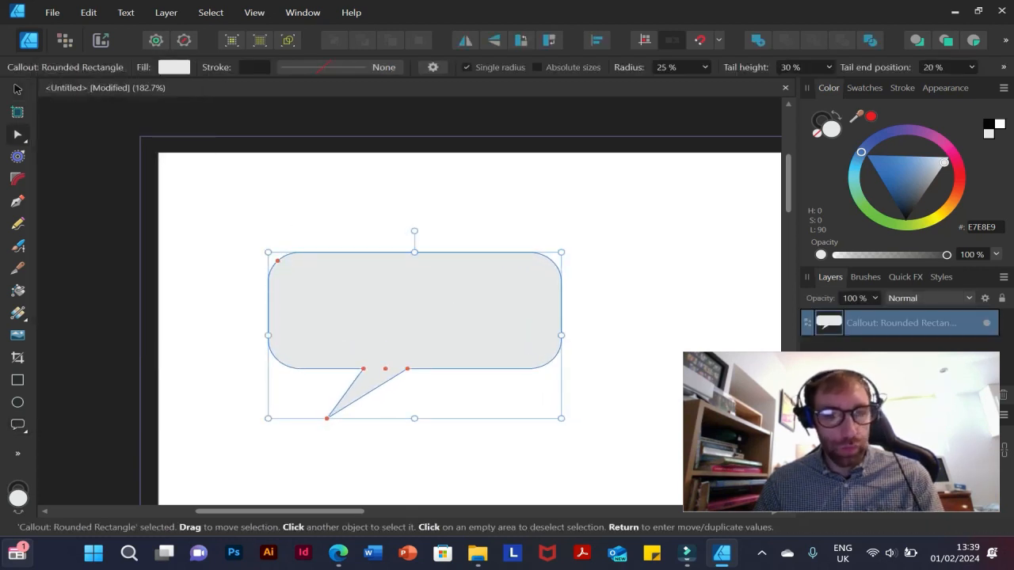
key("Escape")
left_click(380, 348)
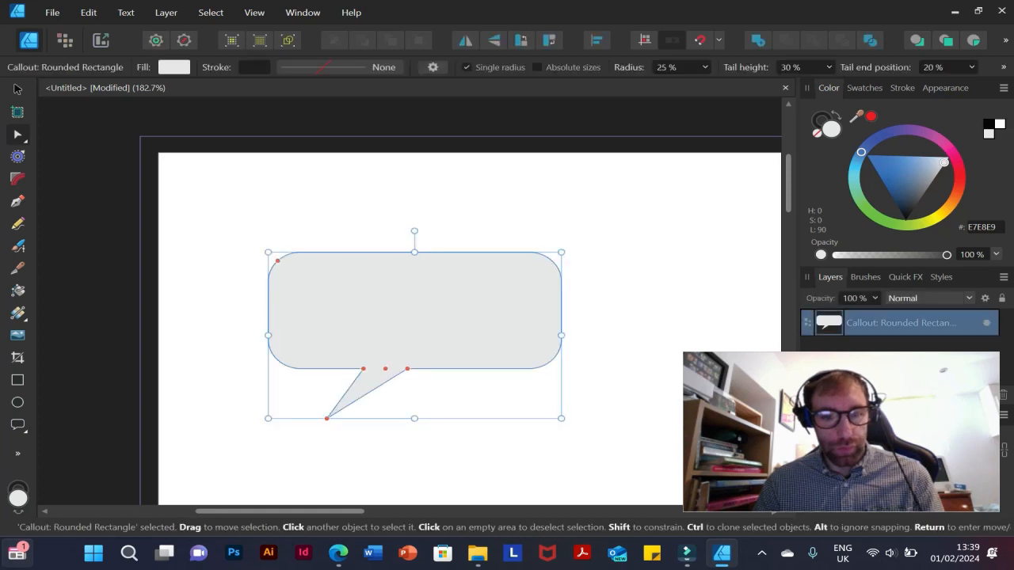
left_click(317, 456)
left_click(381, 349)
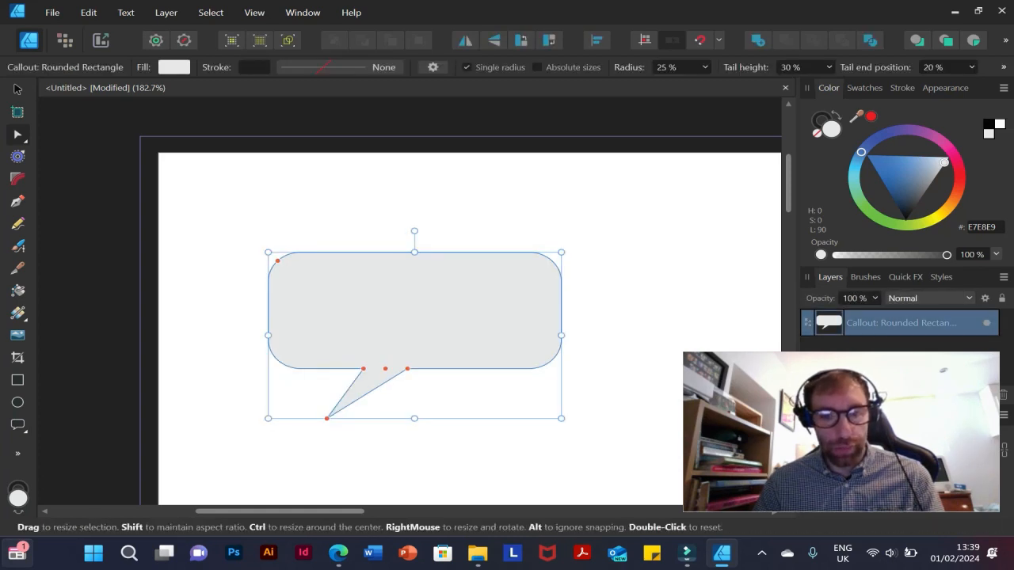
left_click(317, 456)
left_click(332, 414)
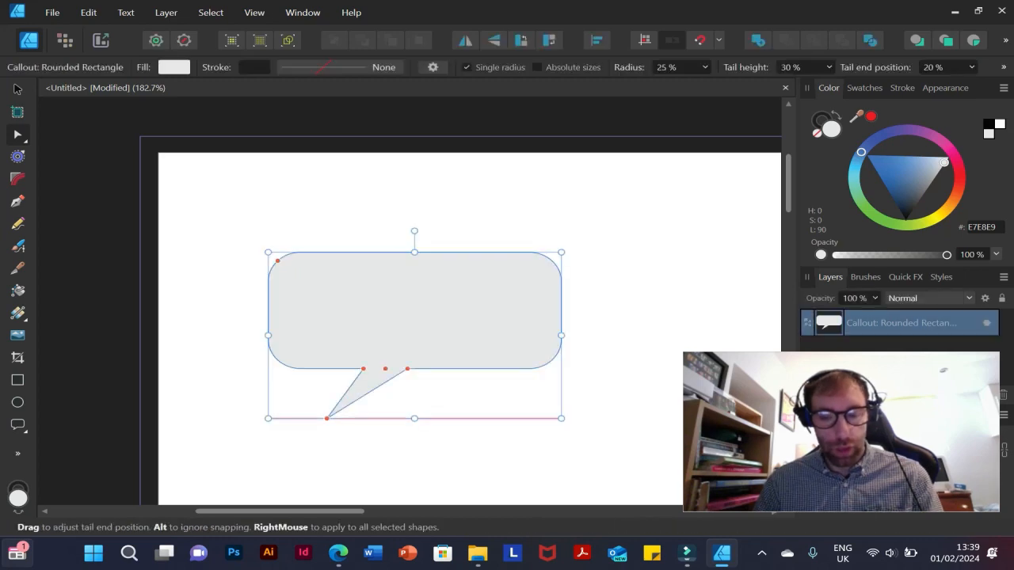
left_click_drag(339, 407, 339, 417)
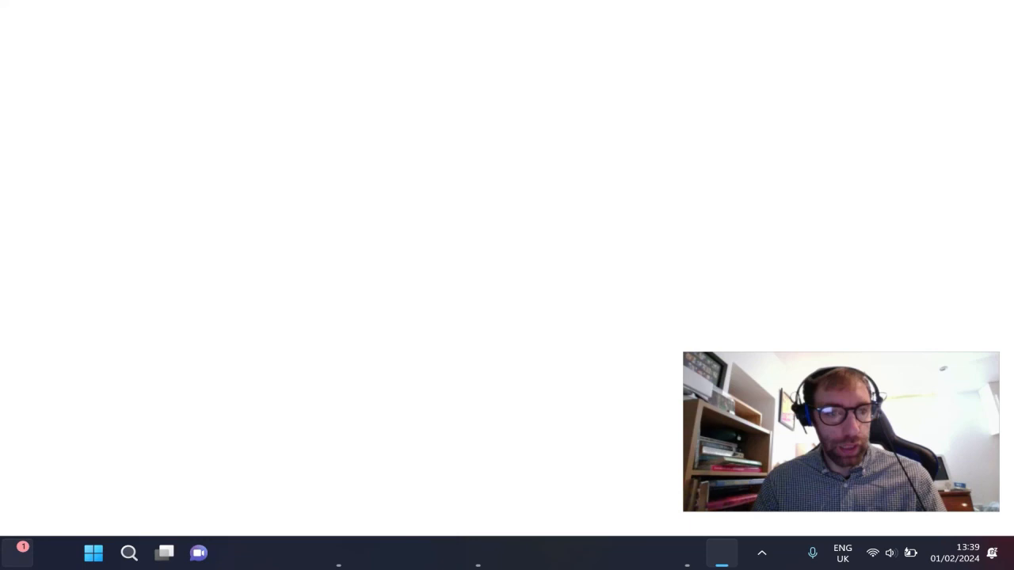
Relaunch Affinity Designer 2
right_click(722, 553)
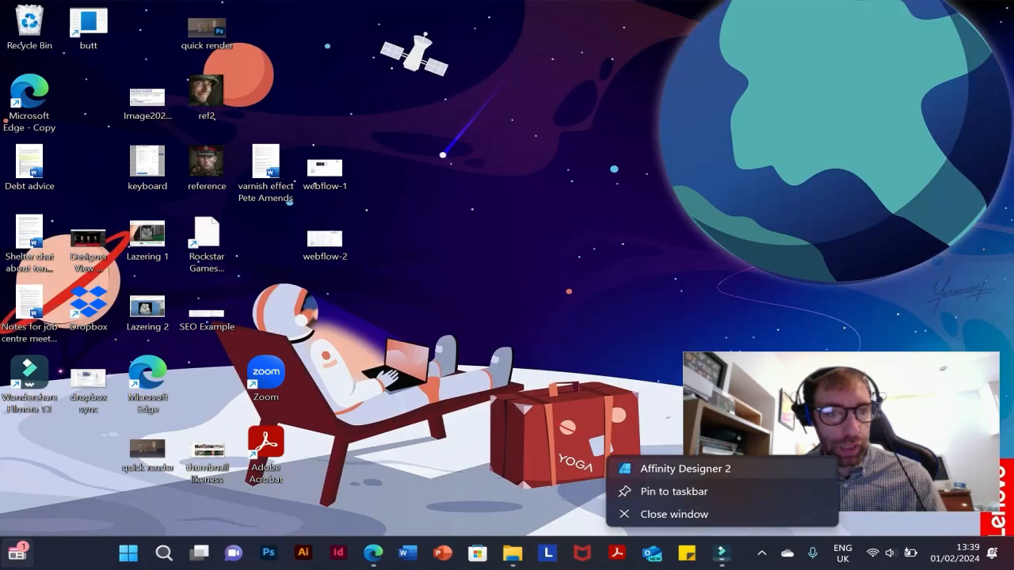
left_click(685, 468)
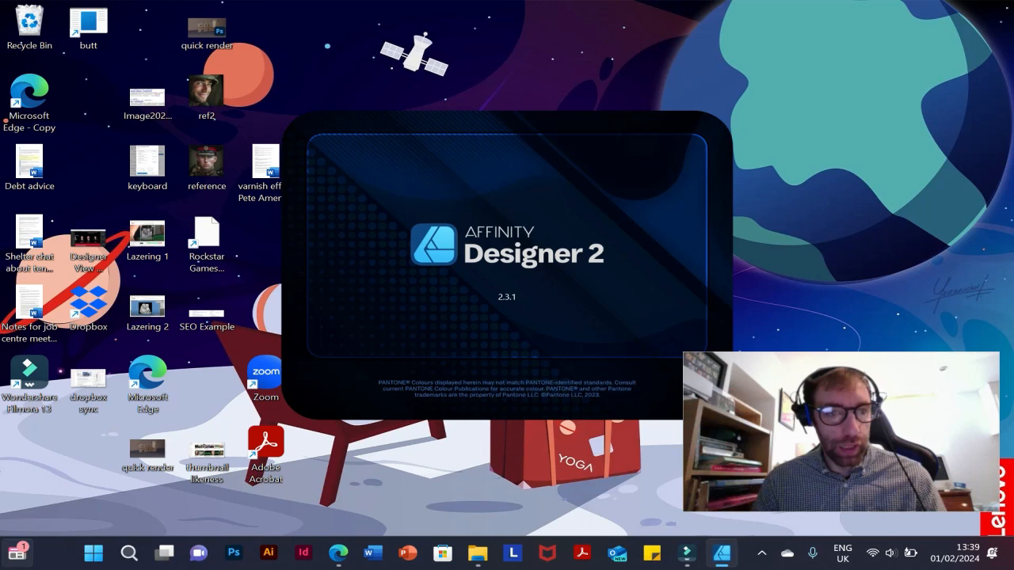
Check the Wondershare Filmora window, minimize it, and look through the hidden system tray icons
mouse_move(686, 553)
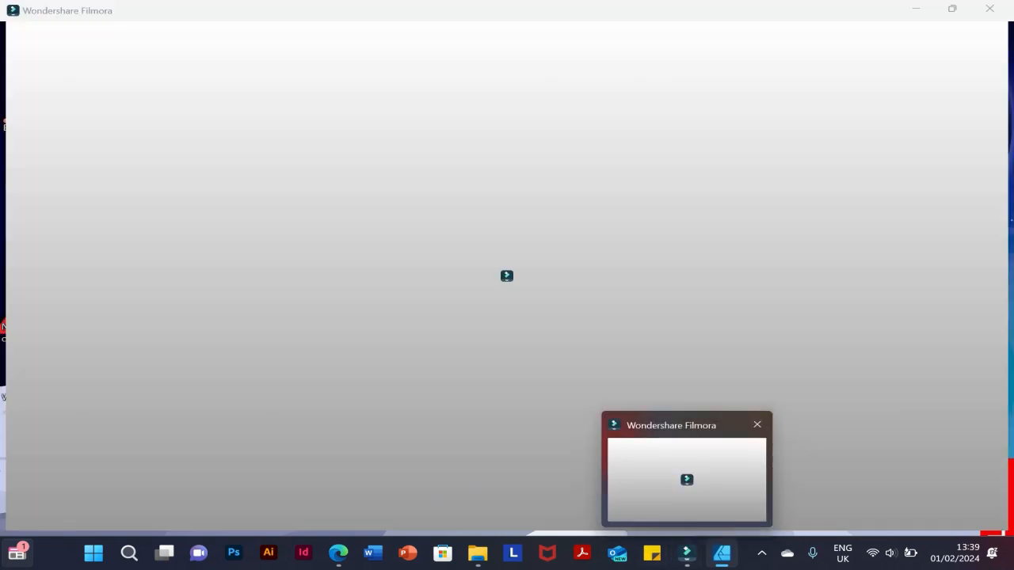
left_click(687, 479)
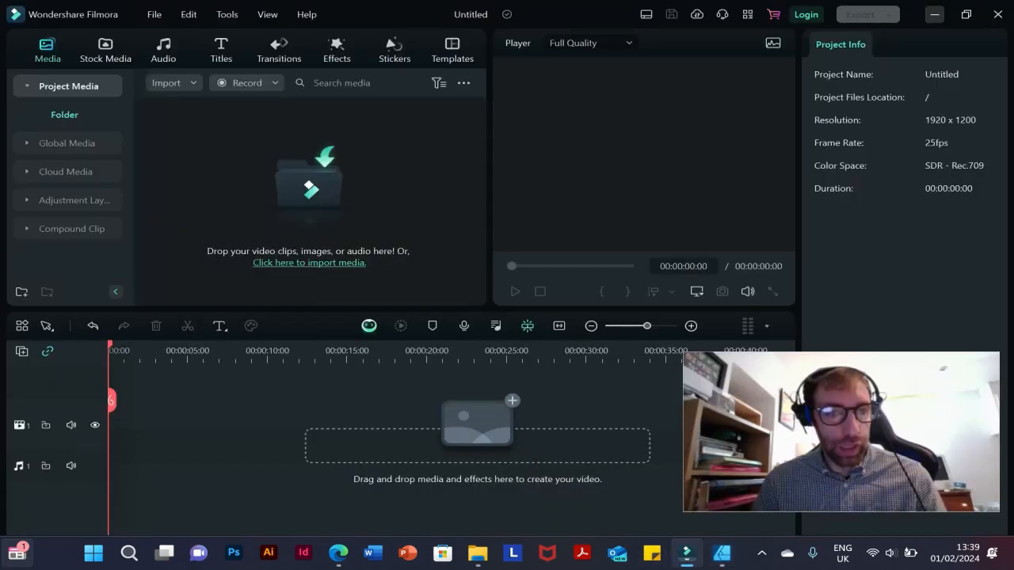
left_click(935, 15)
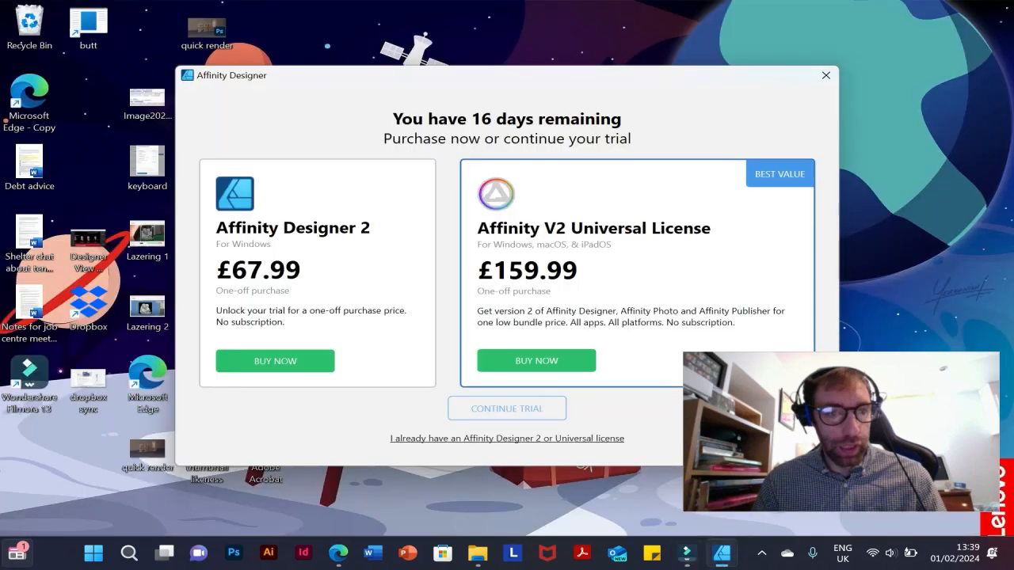
left_click(761, 553)
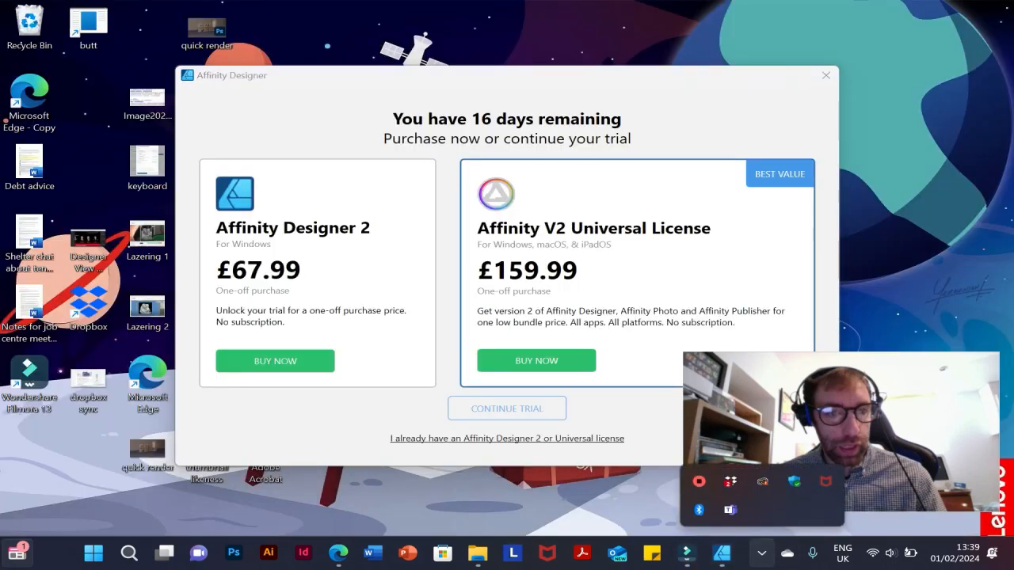
left_click(762, 553)
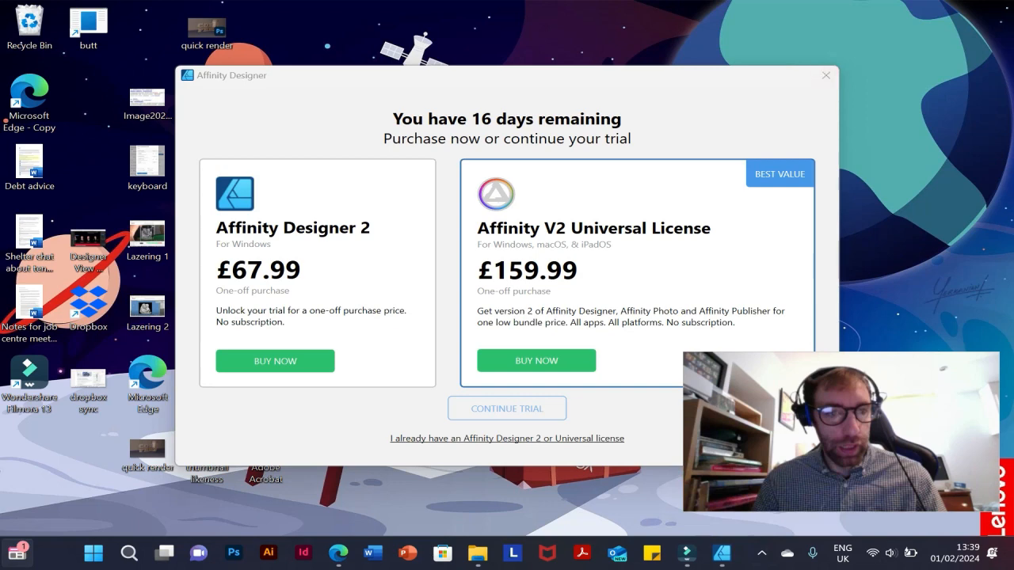
Continue the trial and create an A4 Press Ready document of 210 × 297 mm in a maximized window, declining automatic crash report uploads
left_click(508, 409)
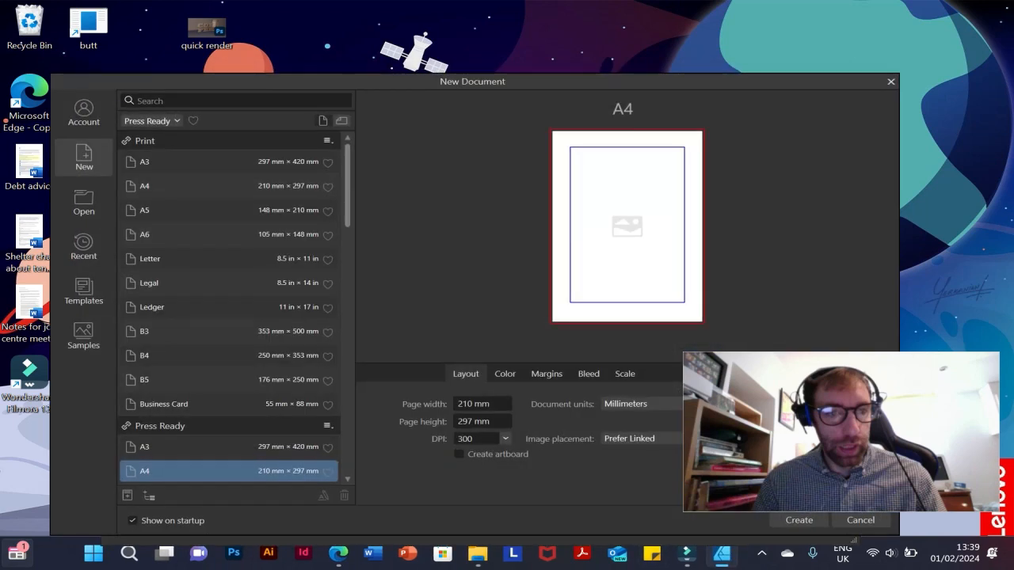
left_click(799, 520)
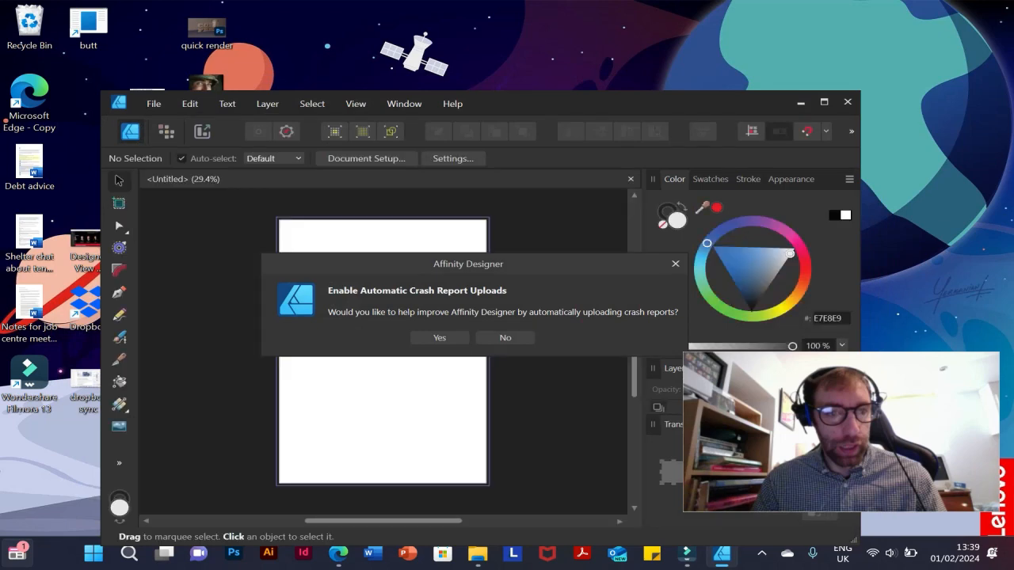
left_click(505, 337)
left_click(824, 103)
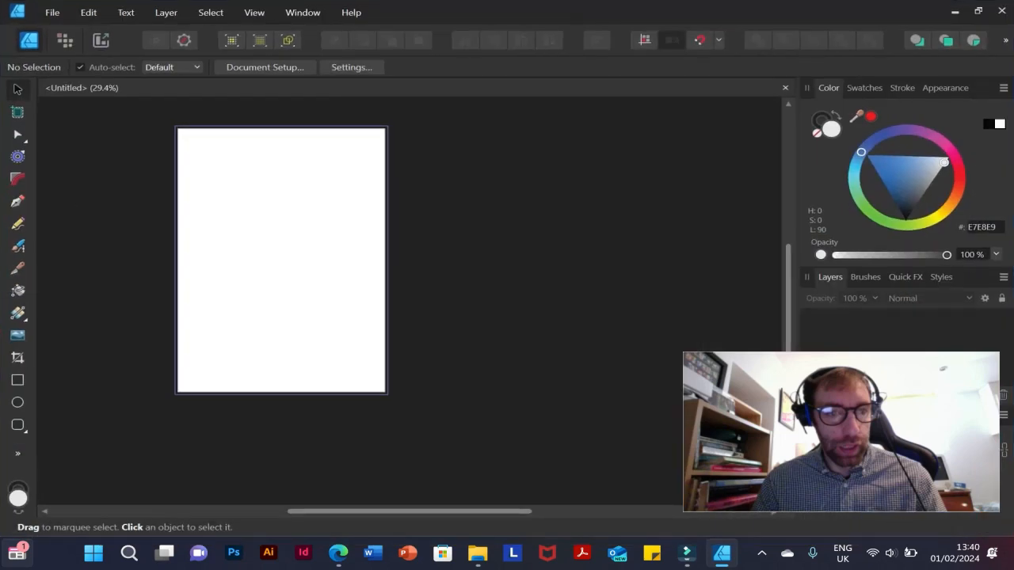
Draw a light grey rounded rectangle in the upper half of the page with the Rounded Rectangle Tool
left_click(17, 426)
left_click_drag(209, 194, 339, 287)
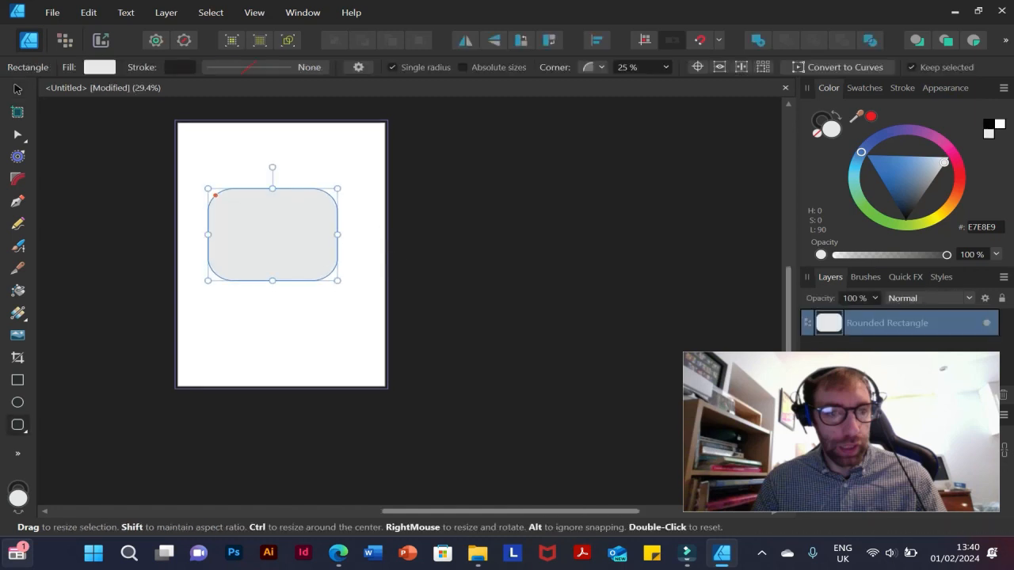
Resize the rounded rectangle from its top edge and upper-right corner with the Node Tool, making it narrower, and delete it
key("ctrl+1")
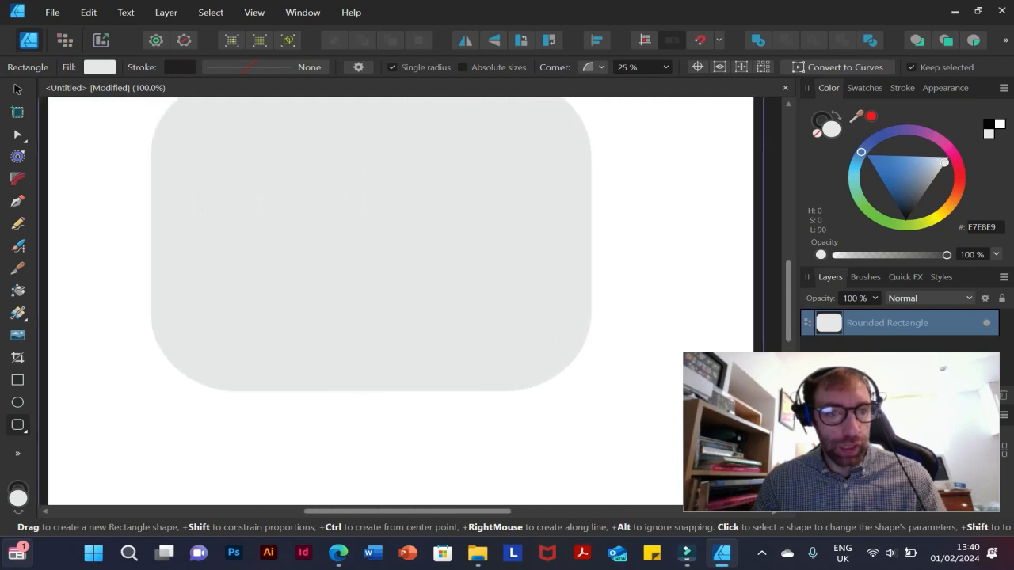
scroll(397, 301, "up", 3)
key("a")
left_click(411, 151)
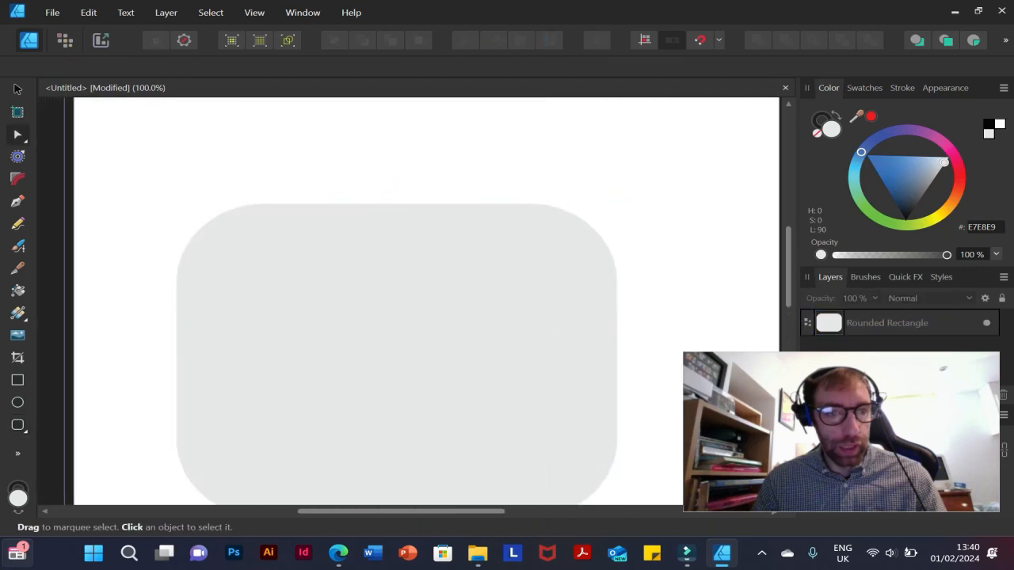
left_click(400, 270)
mouse_move(397, 203)
left_mouse_down()
mouse_move(400, 154)
mouse_move(400, 188)
left_mouse_up()
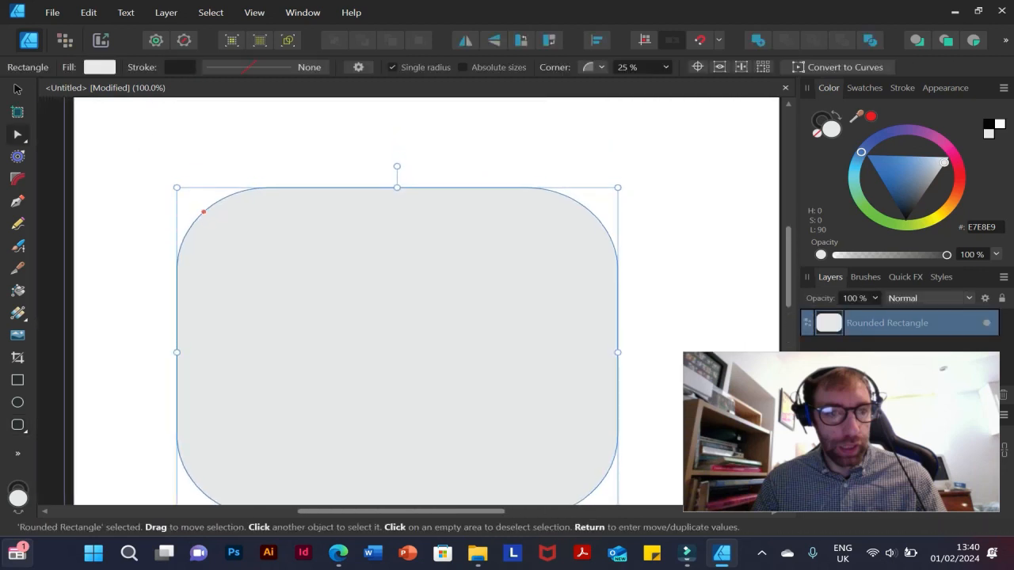
left_click_drag(618, 188, 537, 154)
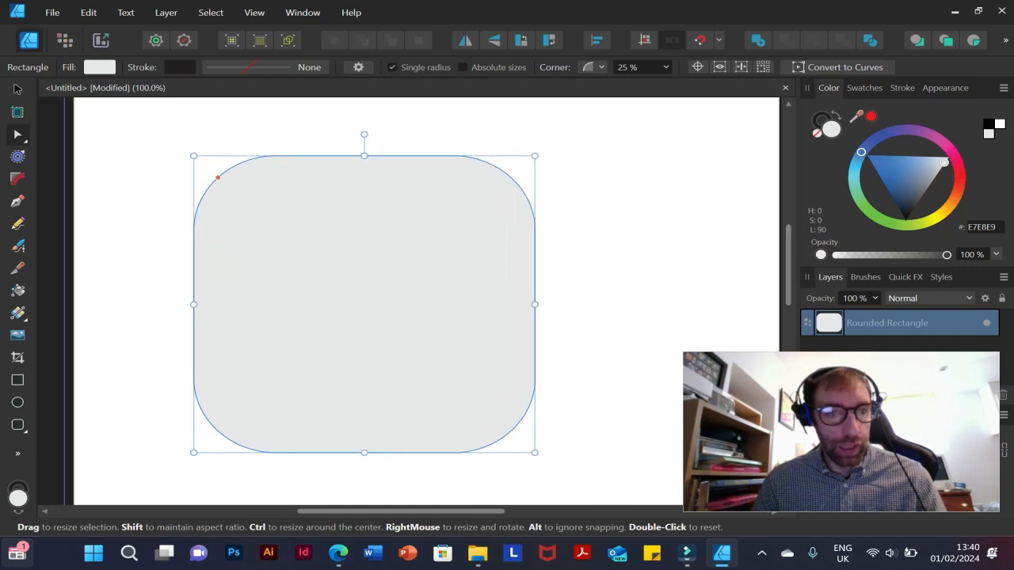
key("Delete")
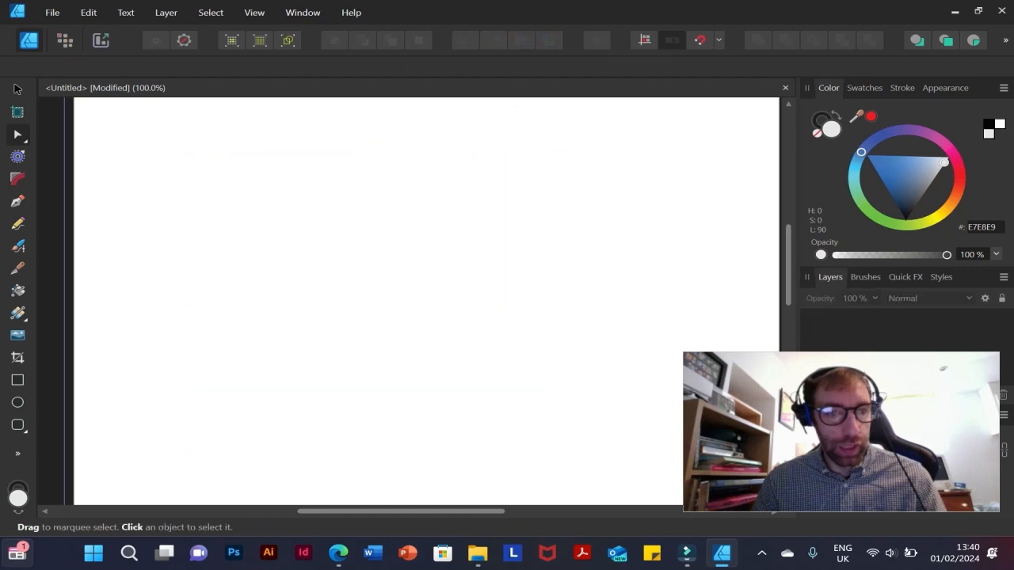
Draw a wide light grey tear shape in the upper part of the page with the Tear Tool
left_click(19, 426)
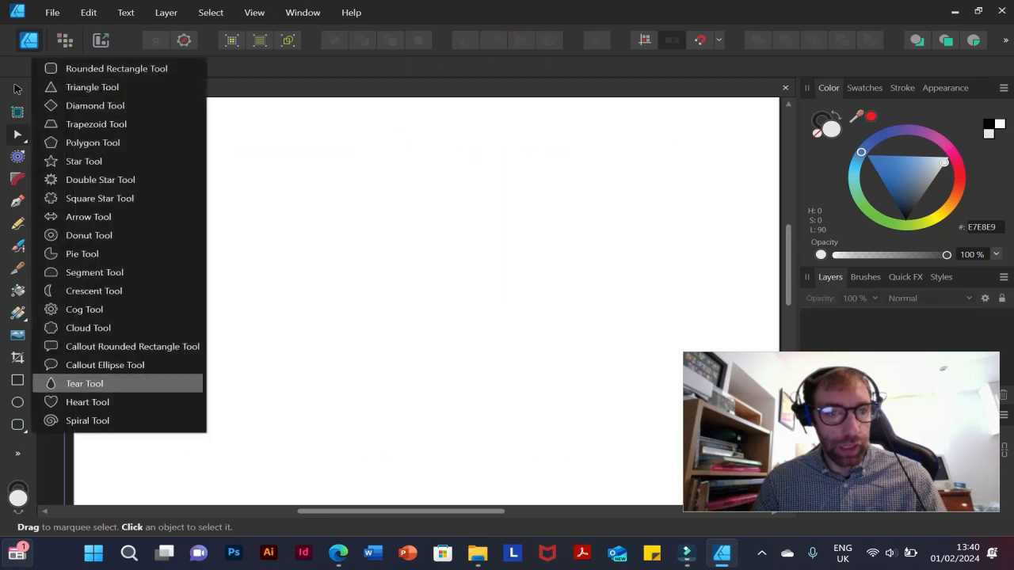
left_click(84, 384)
left_click_drag(172, 176, 513, 386)
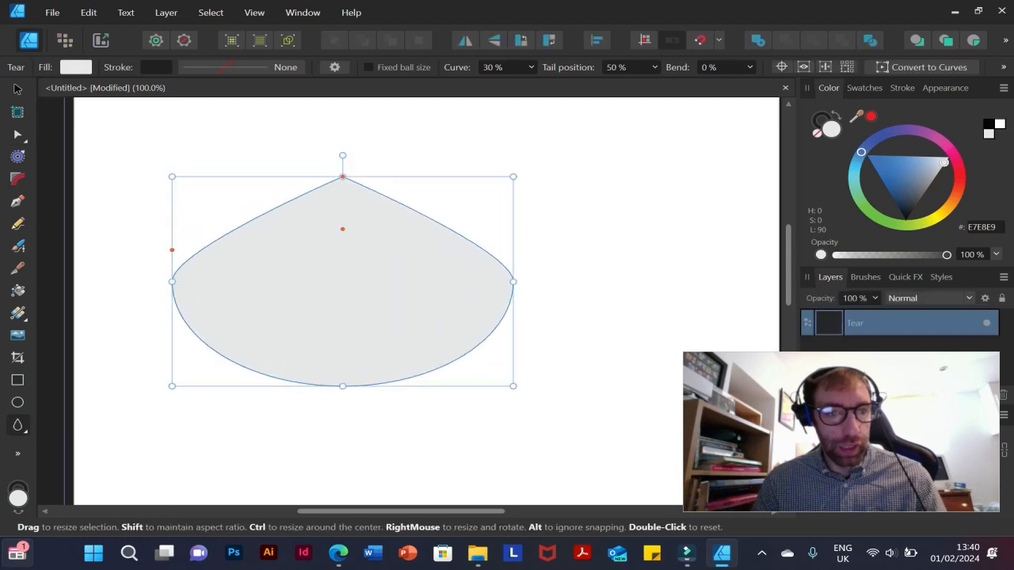
Enlarge the tear and rotate it slightly clockwise about its centre by its right-hand point using the Point Transform Tool
left_click(17, 135)
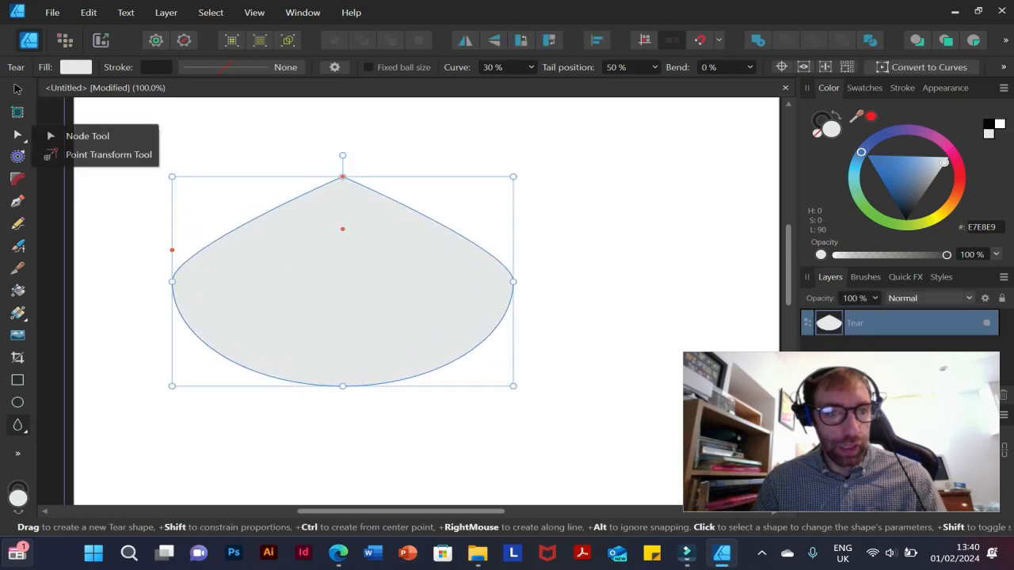
left_click(102, 154)
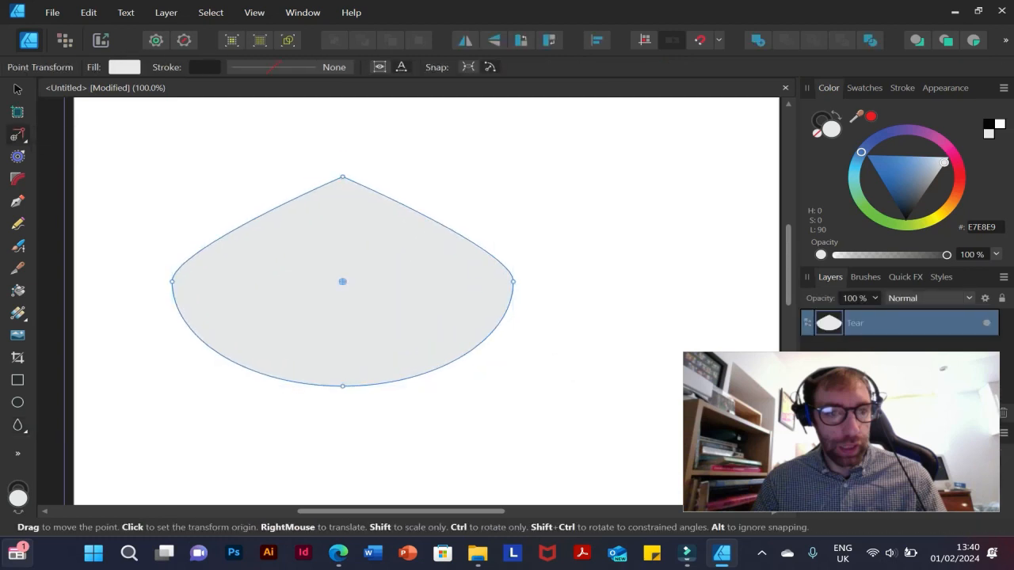
left_click_drag(513, 282, 553, 303)
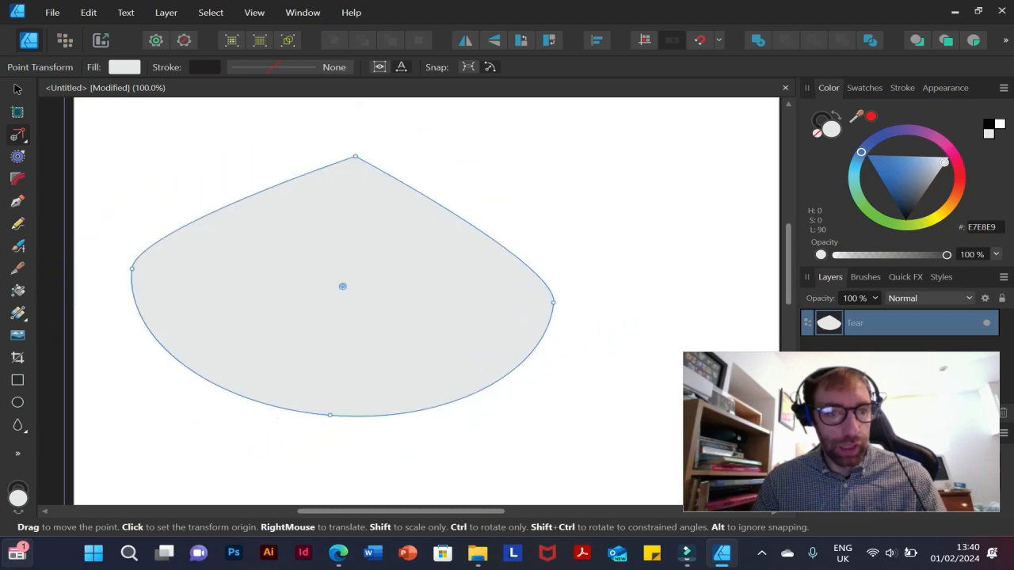
Nudge the tear slightly upward and place its transform origin at its top point
key("Up")
key("Up")
key("Up")
key("Up")
key("Up")
key("Up")
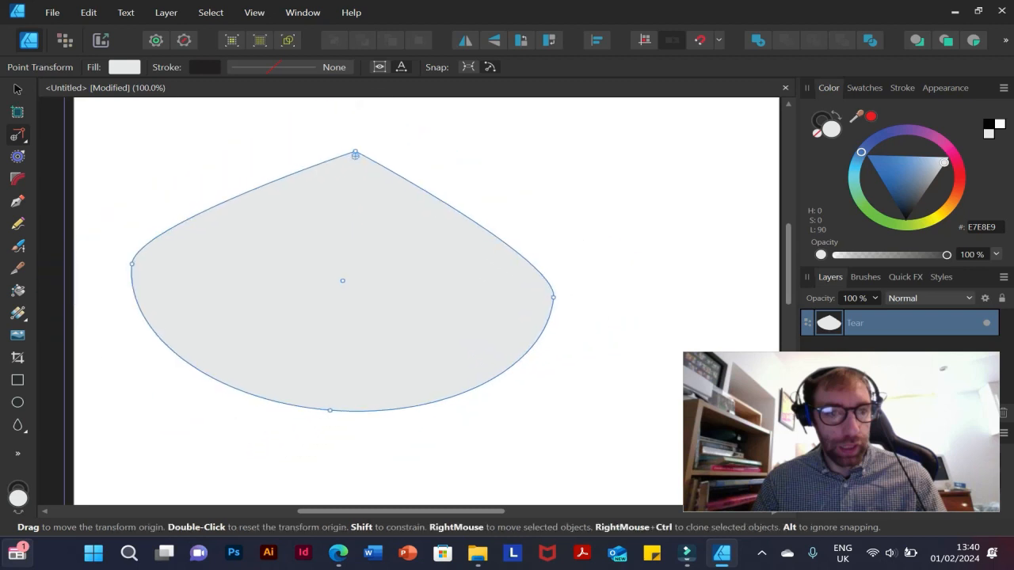
Delete the tear and draw a light grey rectangle around the middle of the page
key("Down")
key("Delete")
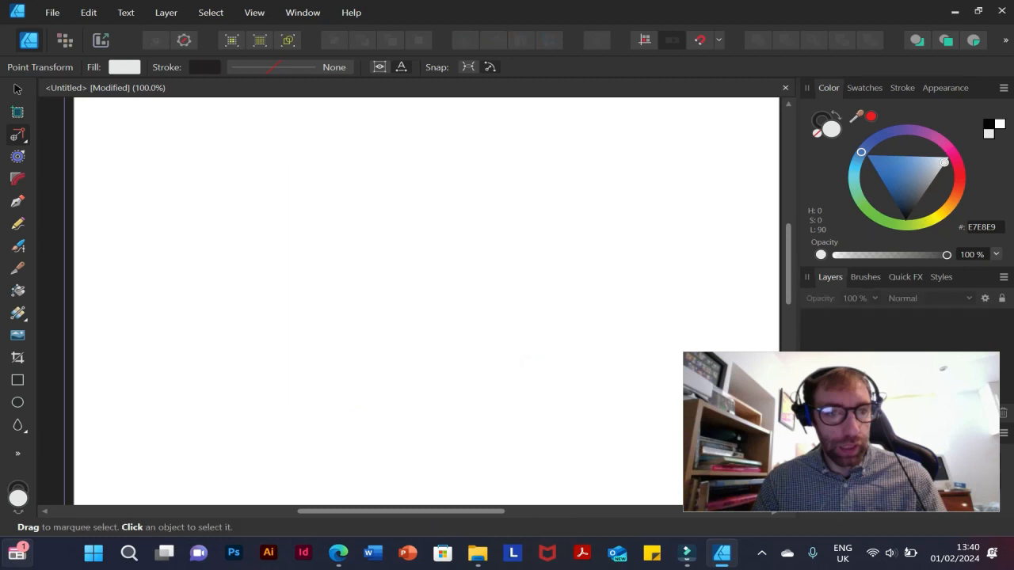
left_click(25, 140)
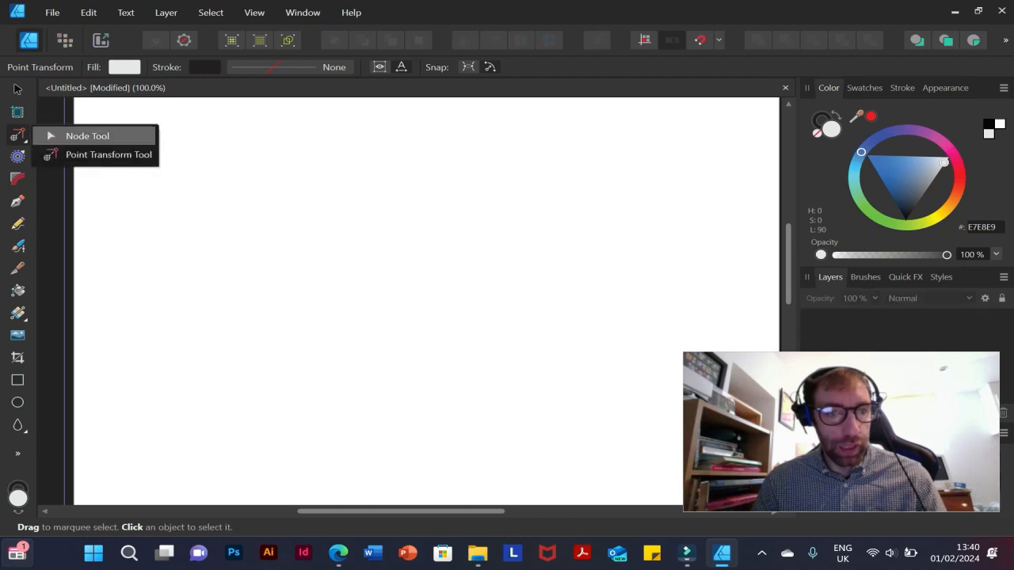
left_click(18, 156)
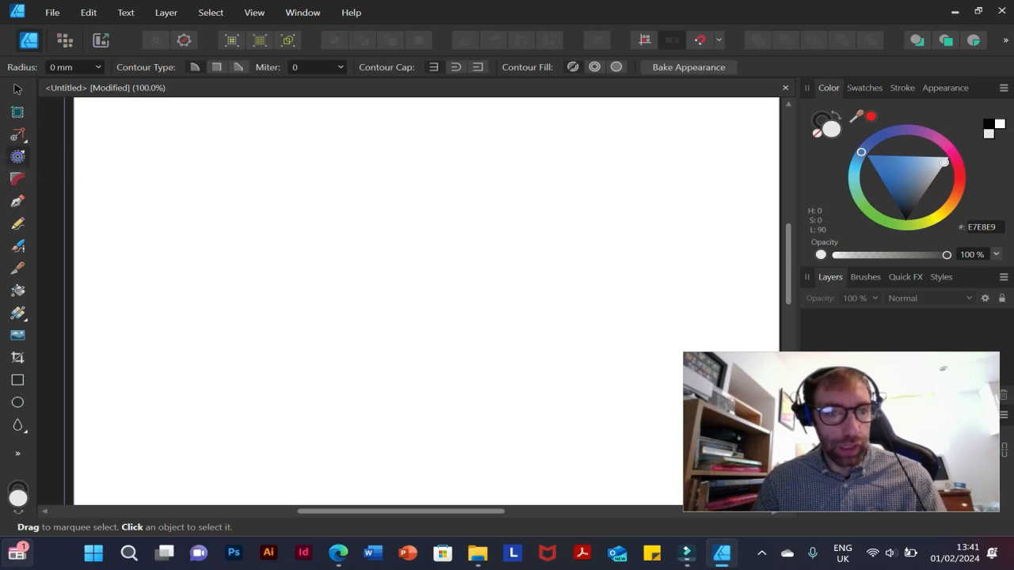
key("m")
mouse_move(285, 246)
left_mouse_down()
mouse_move(409, 290)
mouse_move(532, 431)
mouse_move(577, 417)
left_mouse_up()
Offset the rectangle outward with the Contour Tool, enlarging the rounded contour in stages to about 47.7 mm
key("j")
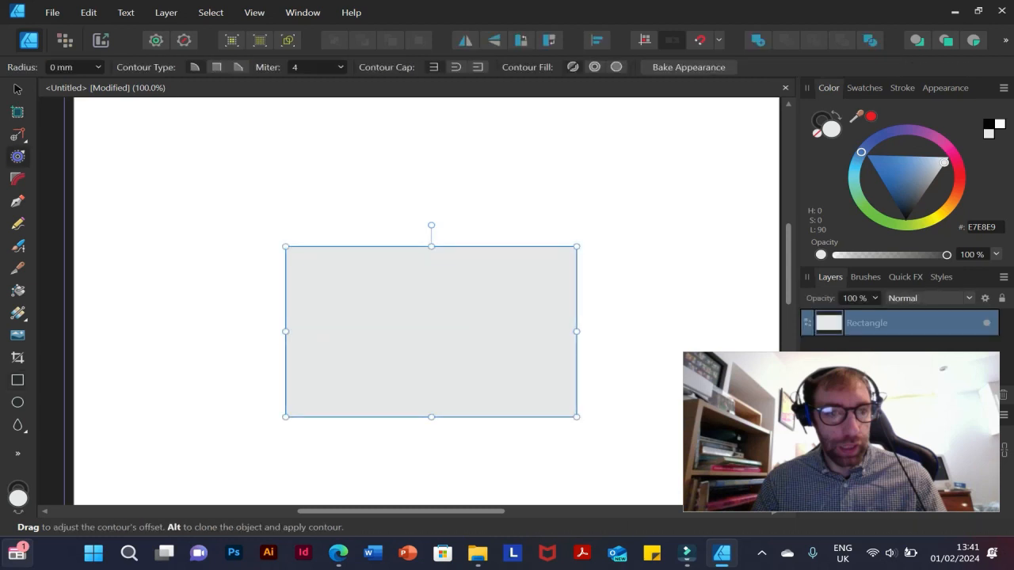
left_click_drag(577, 332, 616, 332)
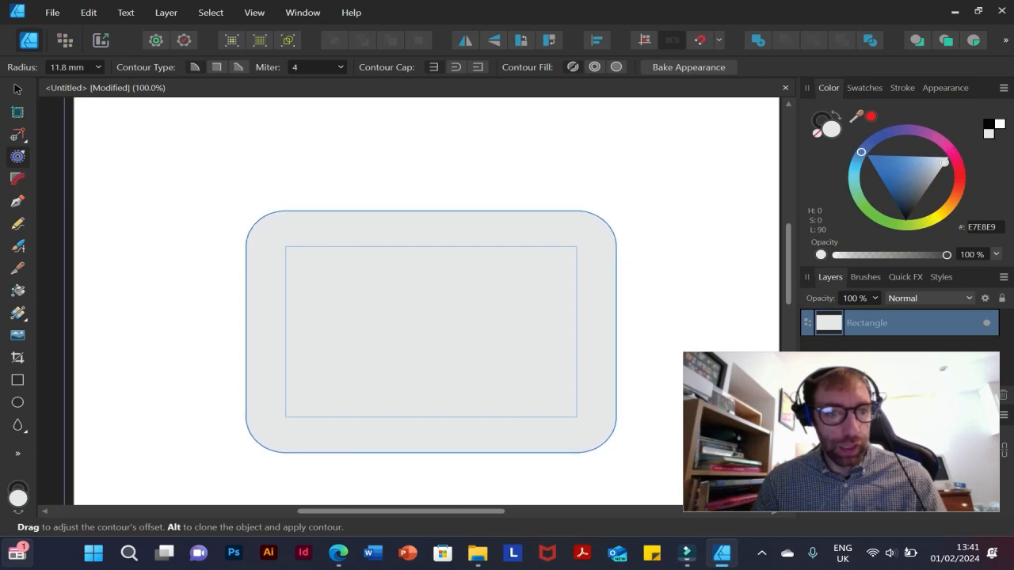
mouse_move(616, 332)
left_mouse_down()
mouse_move(711, 332)
mouse_move(486, 331)
mouse_move(640, 332)
mouse_move(622, 332)
left_mouse_up()
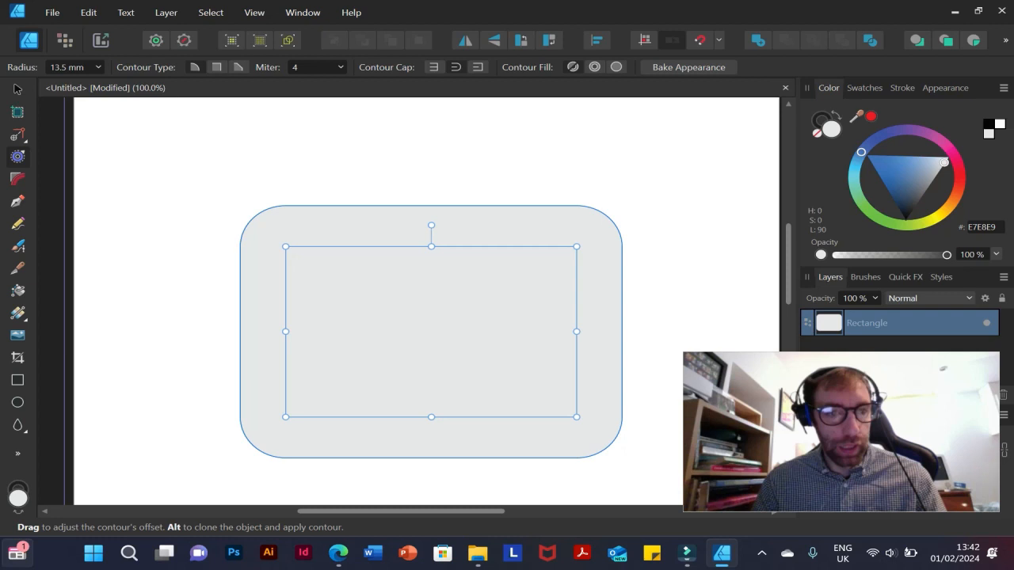
mouse_move(622, 333)
left_mouse_down()
mouse_move(780, 333)
mouse_move(629, 333)
left_mouse_up()
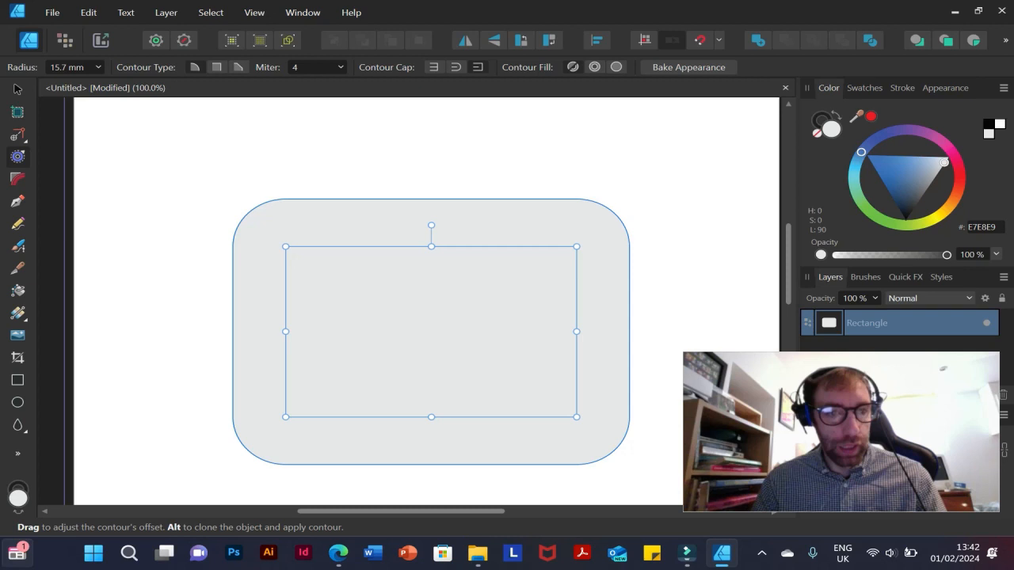
left_click_drag(630, 333, 737, 333)
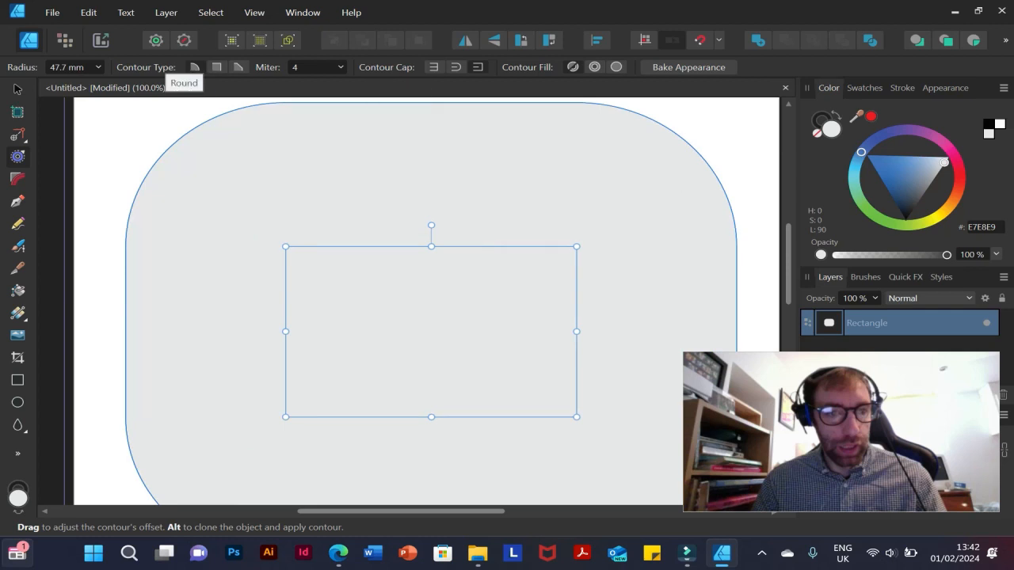
Shrink the contour, change its type to Miter and widen the offset to about 22.8 mm
left_click_drag(476, 332, 357, 333)
left_click(216, 67)
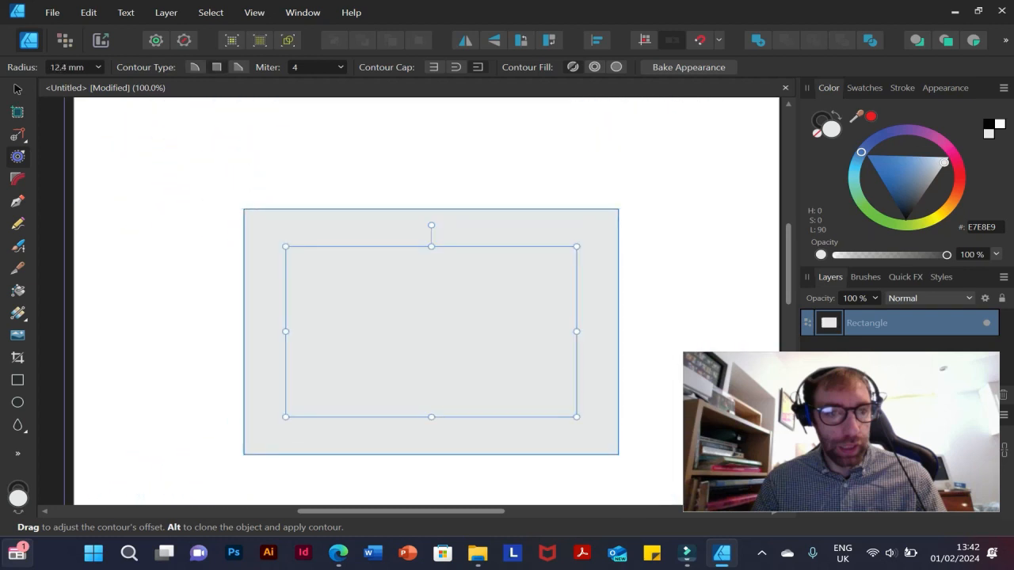
left_click_drag(431, 333, 462, 333)
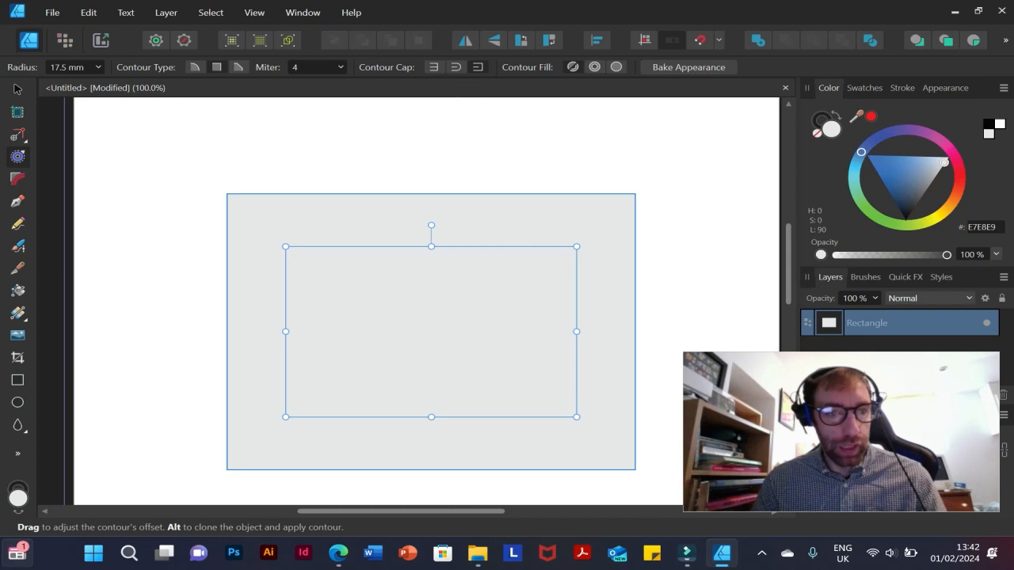
left_click(456, 67)
mouse_move(635, 331)
left_mouse_down()
mouse_move(601, 331)
mouse_move(717, 331)
mouse_move(632, 331)
mouse_move(654, 332)
left_mouse_up()
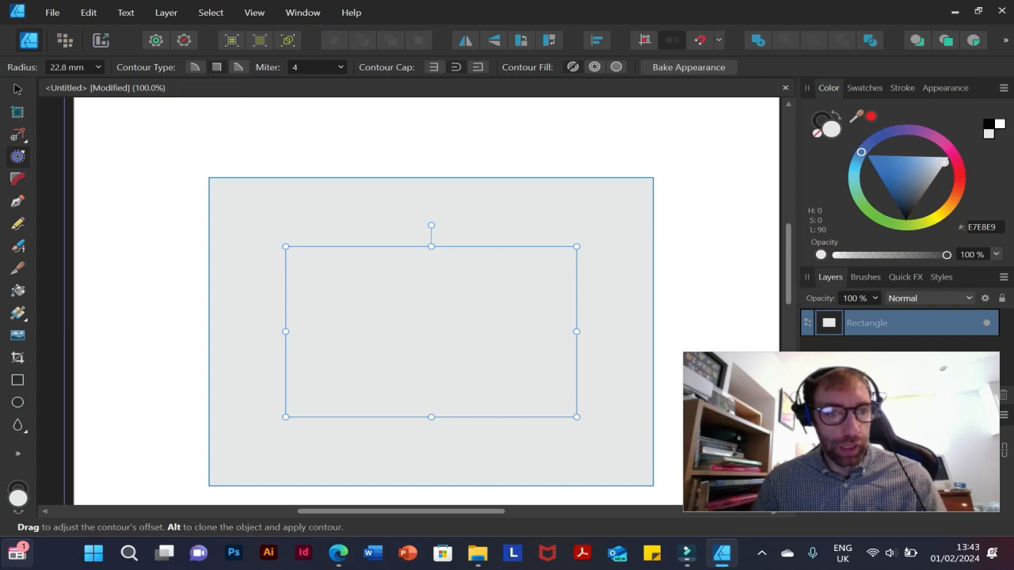
Compare the Round contour type at about 15.3 mm with the Miter type at about 16.7 mm on the rectangle
left_click(195, 67)
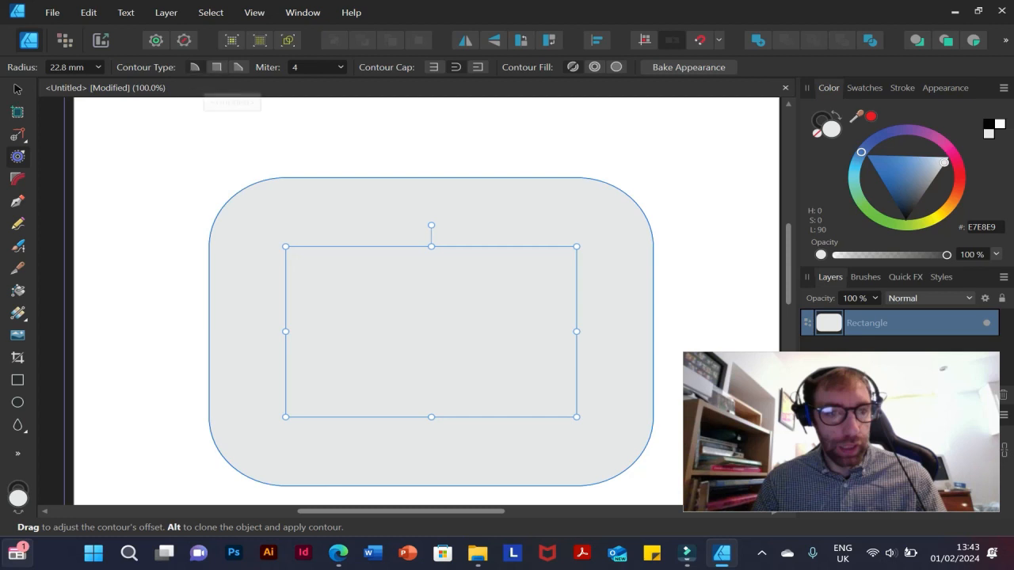
left_click_drag(653, 331, 628, 331)
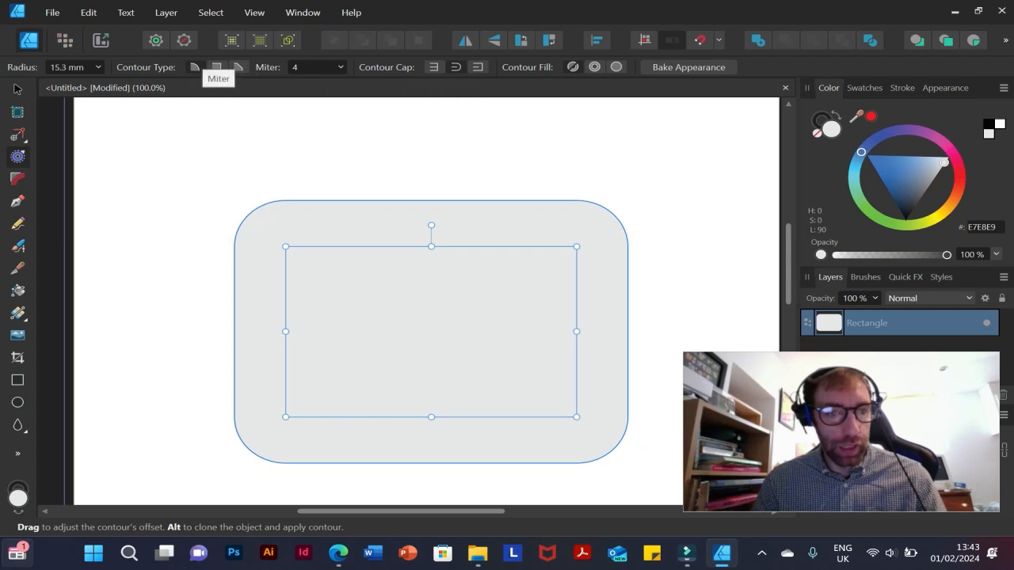
left_click(216, 67)
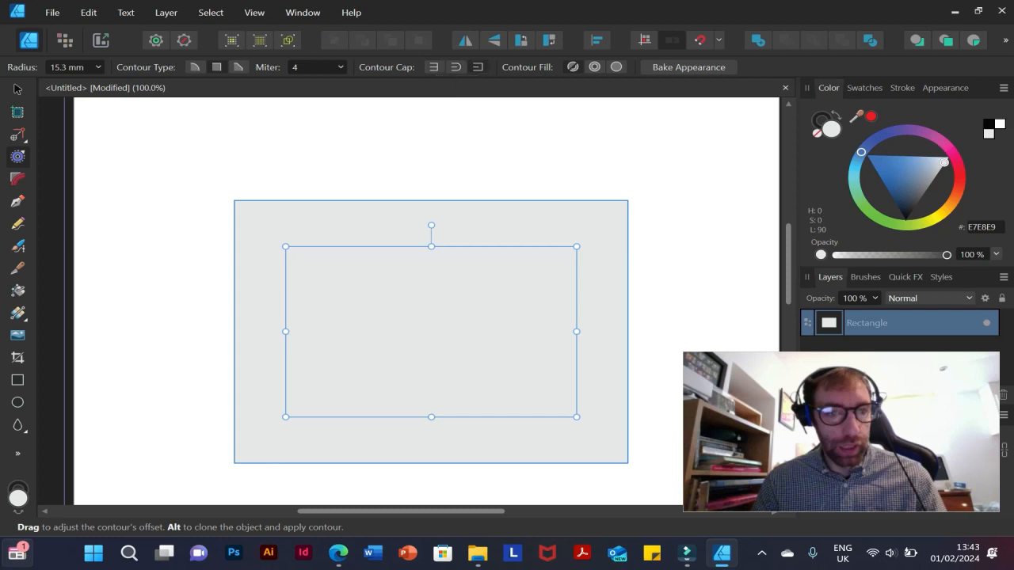
left_click(456, 68)
mouse_move(629, 332)
left_mouse_down()
mouse_move(642, 332)
mouse_move(621, 332)
mouse_move(633, 332)
left_mouse_up()
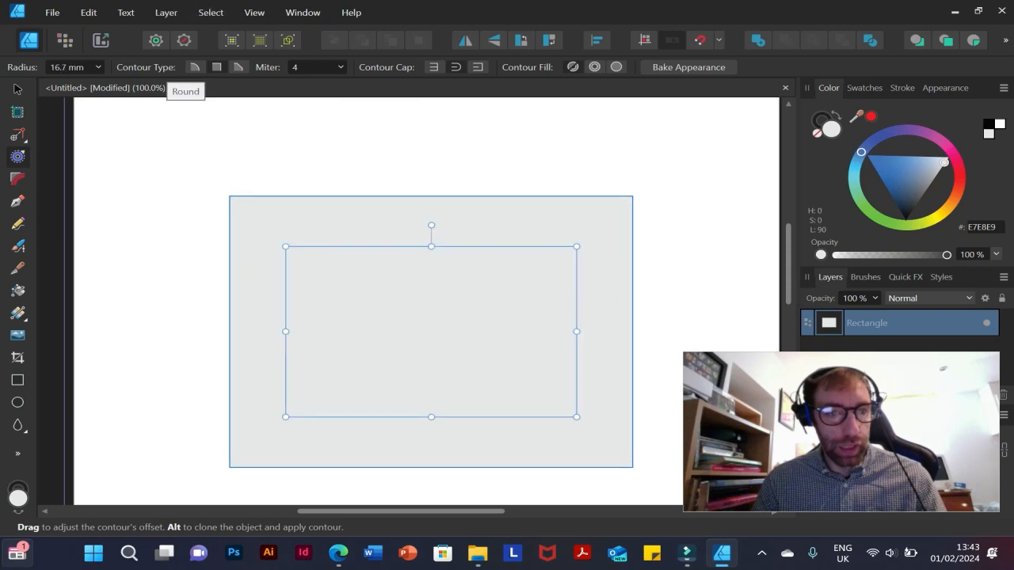
Return the contour to the Round type, raise its miter value to 10 and reduce the radius to about 8.5 mm
left_click(216, 68)
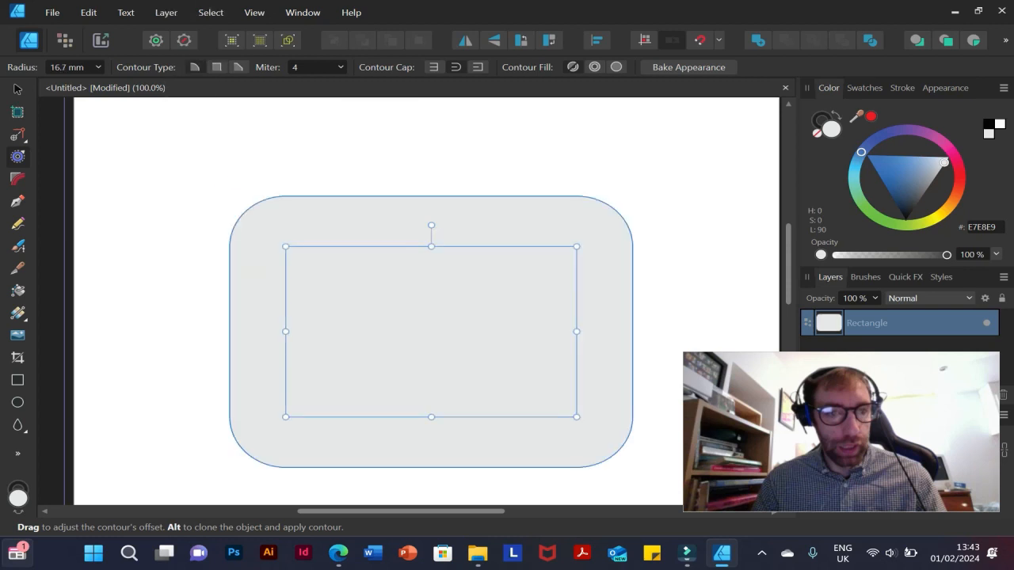
left_click_drag(633, 332, 674, 332)
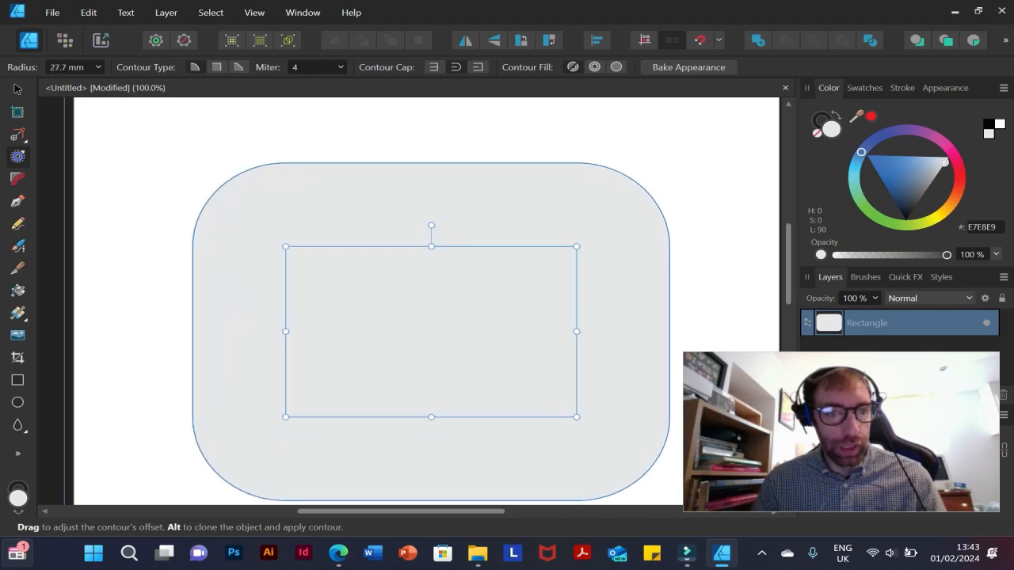
left_click(340, 68)
left_click_drag(344, 83, 416, 83)
left_click_drag(669, 332, 605, 332)
Set the contour's miter value to 1 and enlarge its radius to about 12.4 mm
left_click(305, 67)
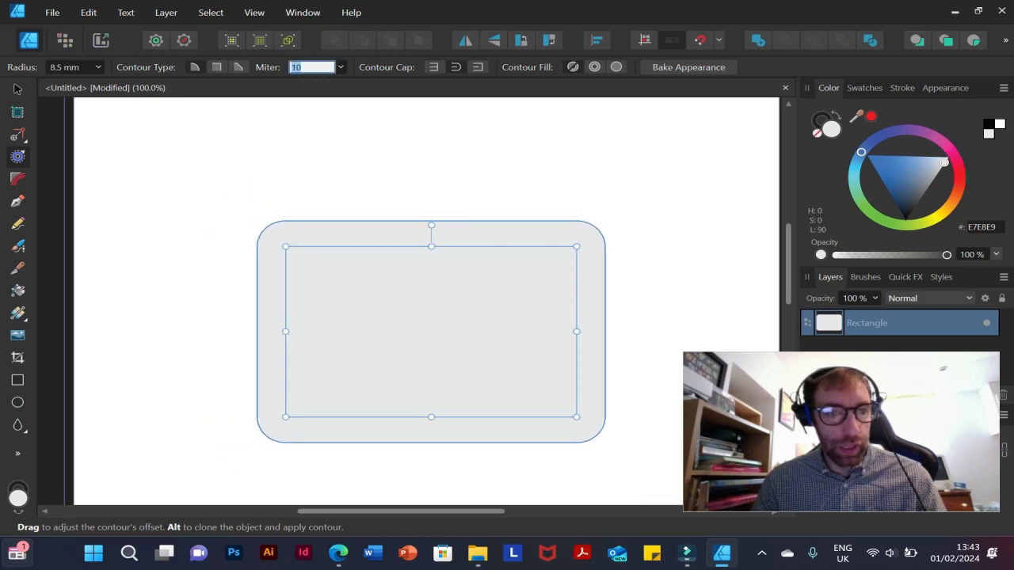
type("1")
key("Return")
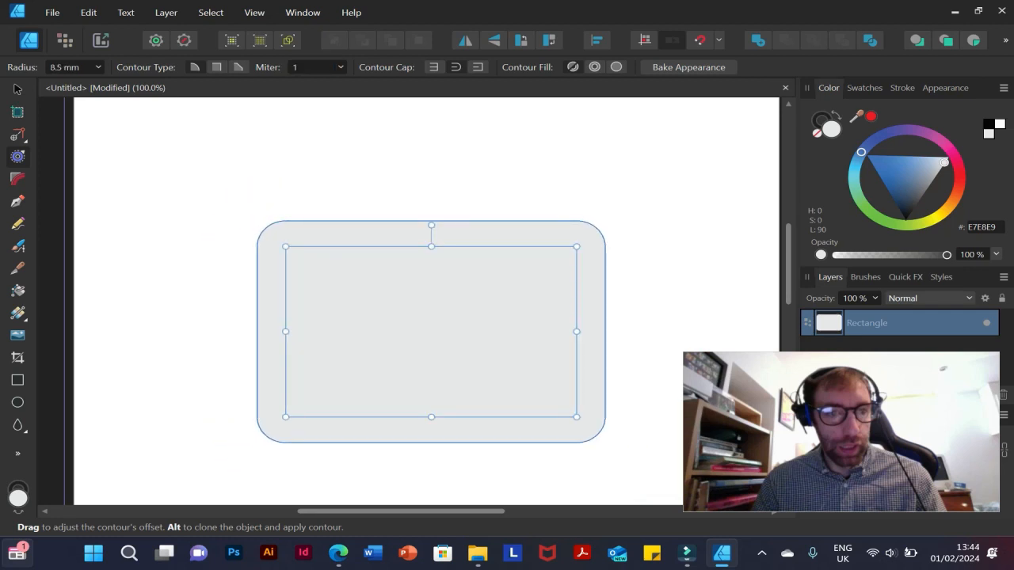
mouse_move(606, 332)
left_mouse_down()
mouse_move(660, 332)
mouse_move(572, 332)
mouse_move(694, 331)
mouse_move(589, 332)
mouse_move(618, 332)
left_mouse_up()
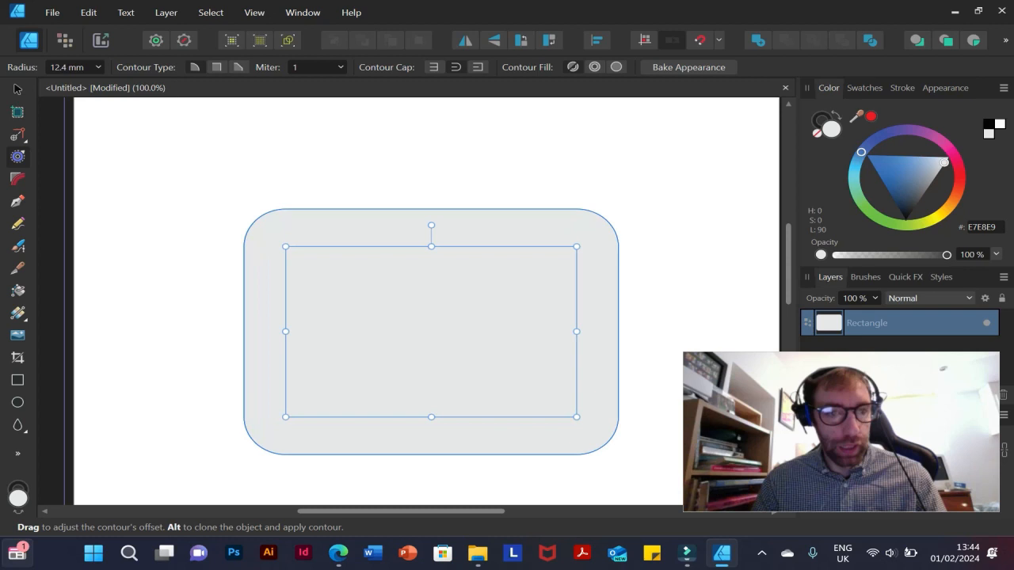
Try the hollow contour fill with a radius of about 13.4 mm, and switch to the closed, solid contour fill
left_click(594, 67)
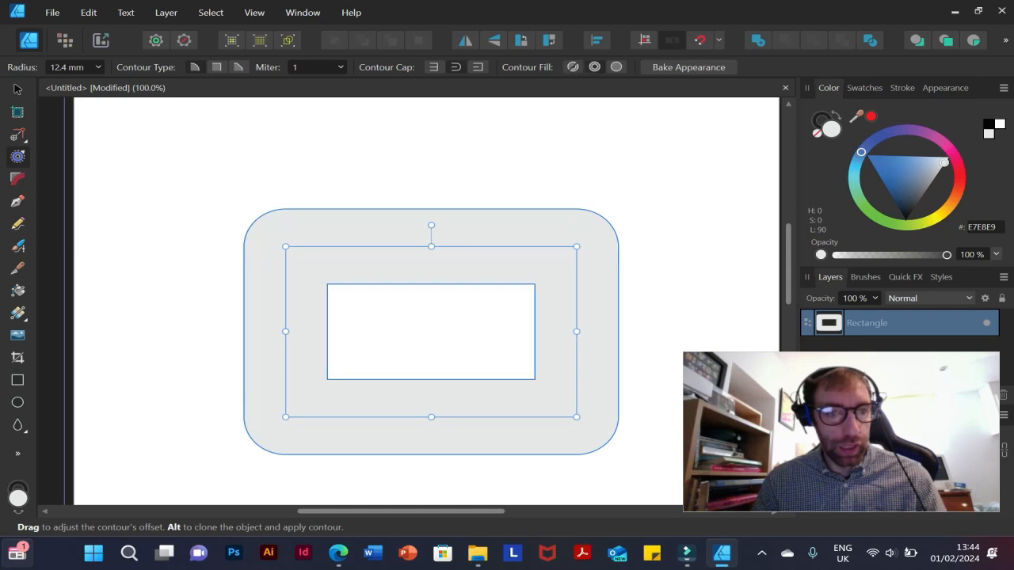
mouse_move(618, 332)
left_mouse_down()
mouse_move(670, 332)
mouse_move(584, 332)
mouse_move(766, 332)
mouse_move(545, 332)
mouse_move(668, 332)
mouse_move(622, 332)
left_mouse_up()
left_click(616, 67)
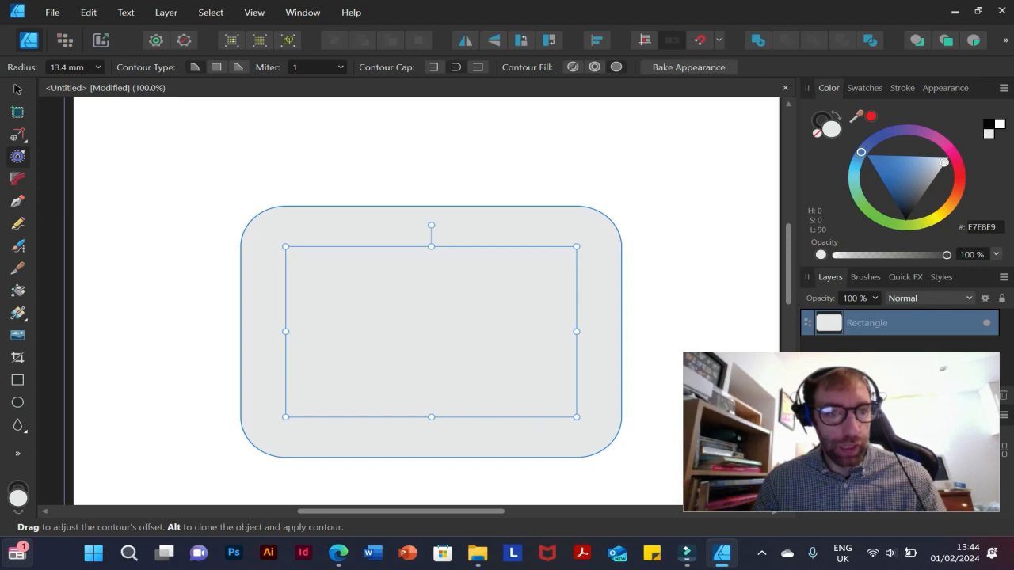
Delete the contoured rectangle and draw a larger light grey rectangle in the middle of the page
key("Delete")
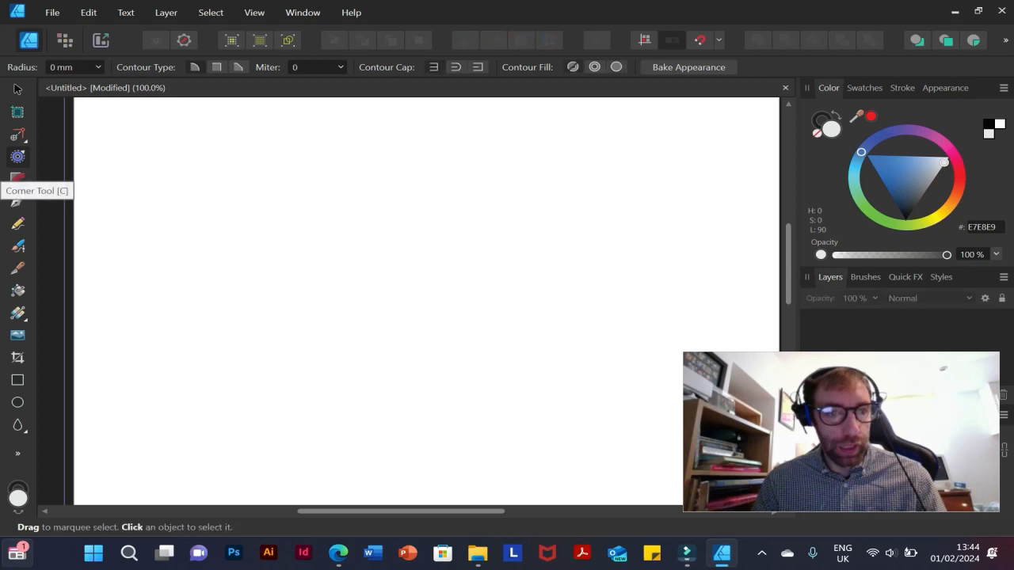
left_click(17, 178)
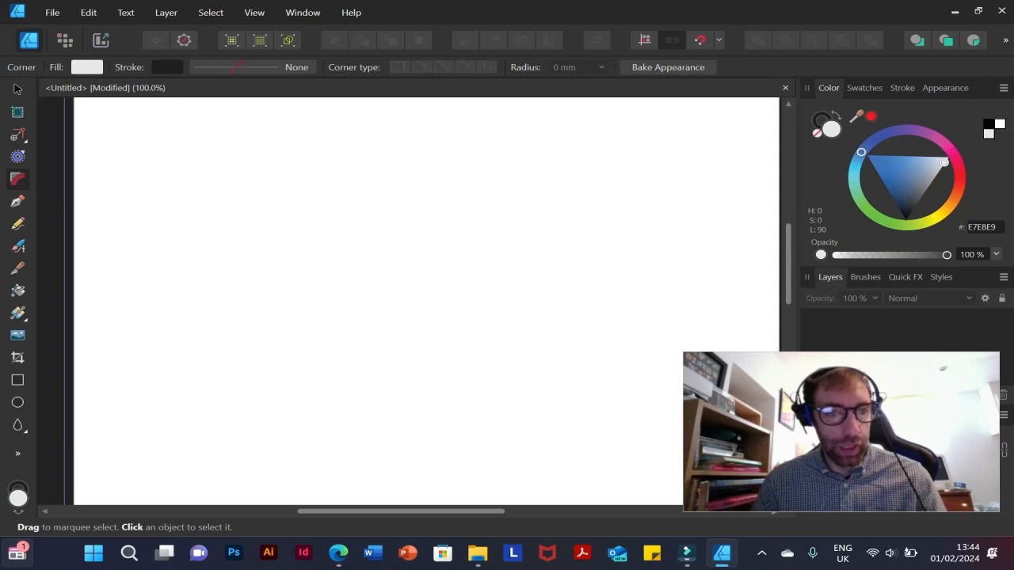
key("m")
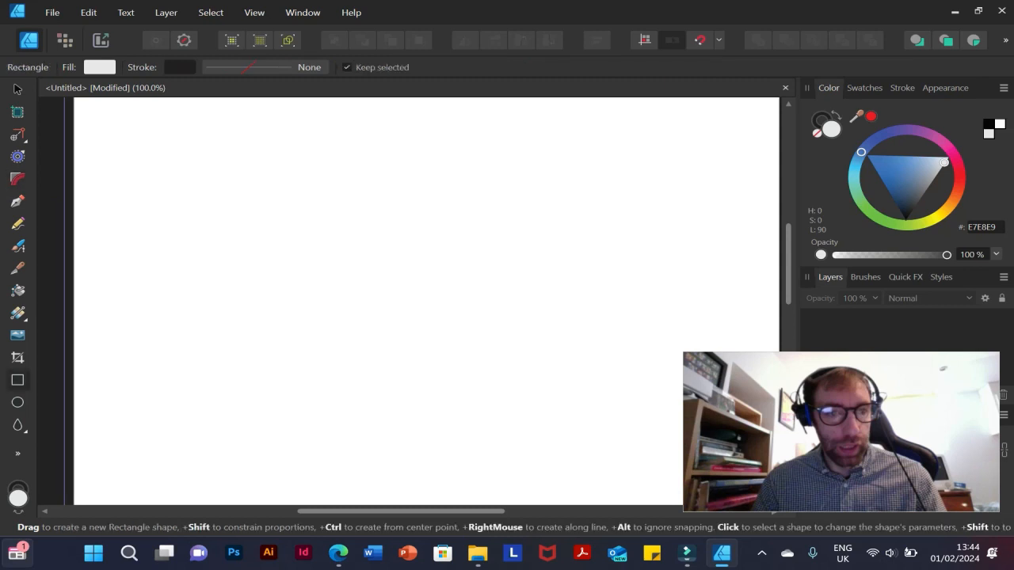
left_click_drag(236, 197, 575, 428)
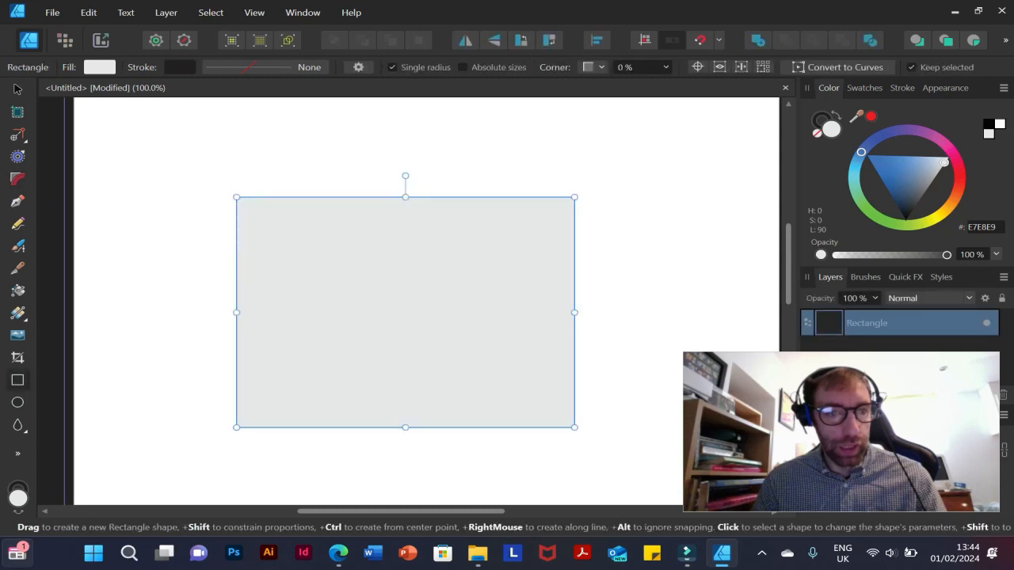
Try rounding the rectangle's upper-left corner with the Corner Tool and bring it back to a square corner
key("c")
left_click_drag(237, 198, 289, 222)
mouse_move(236, 197)
left_mouse_down()
mouse_move(344, 294)
mouse_move(237, 198)
left_mouse_up()
key("a")
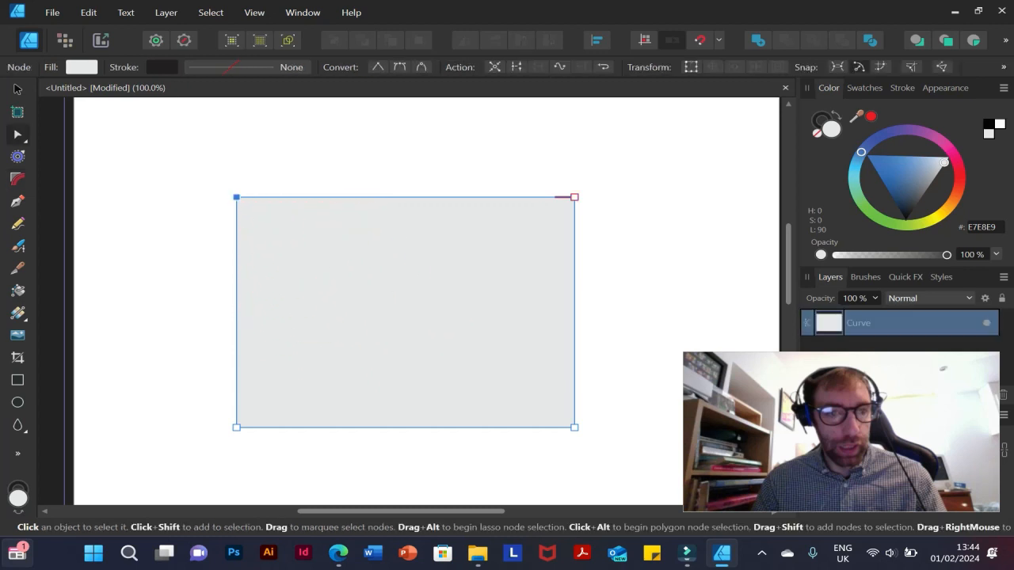
Round the shape's upper-left corner with the Corner Tool, enlarging its radius to about 76.3 mm
left_click(17, 89)
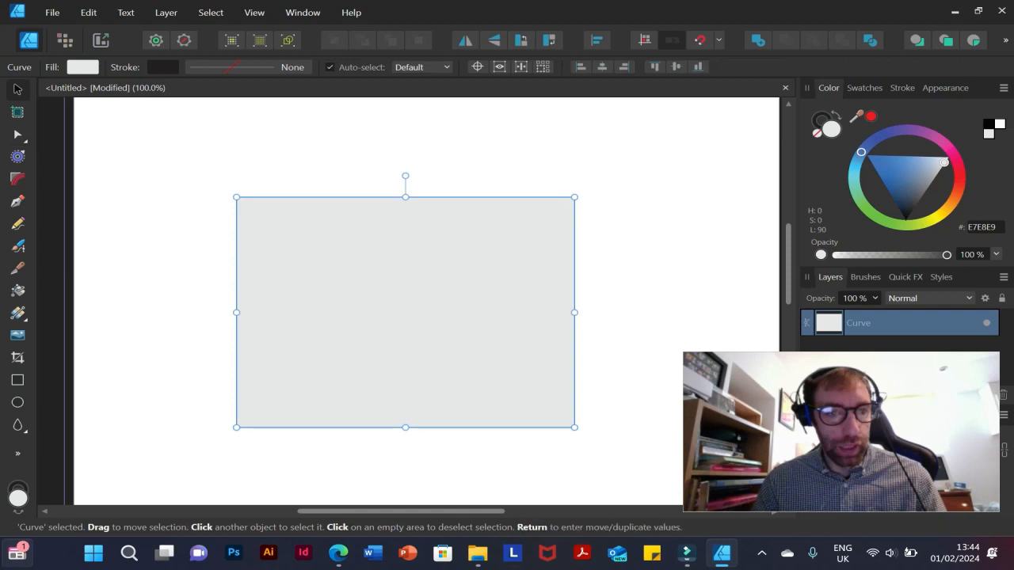
left_click(17, 157)
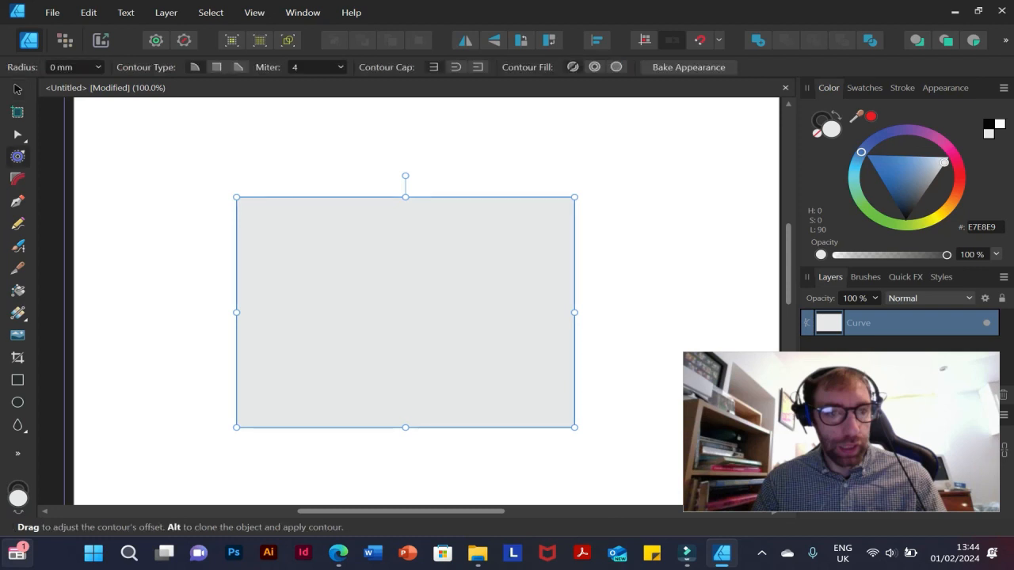
key("c")
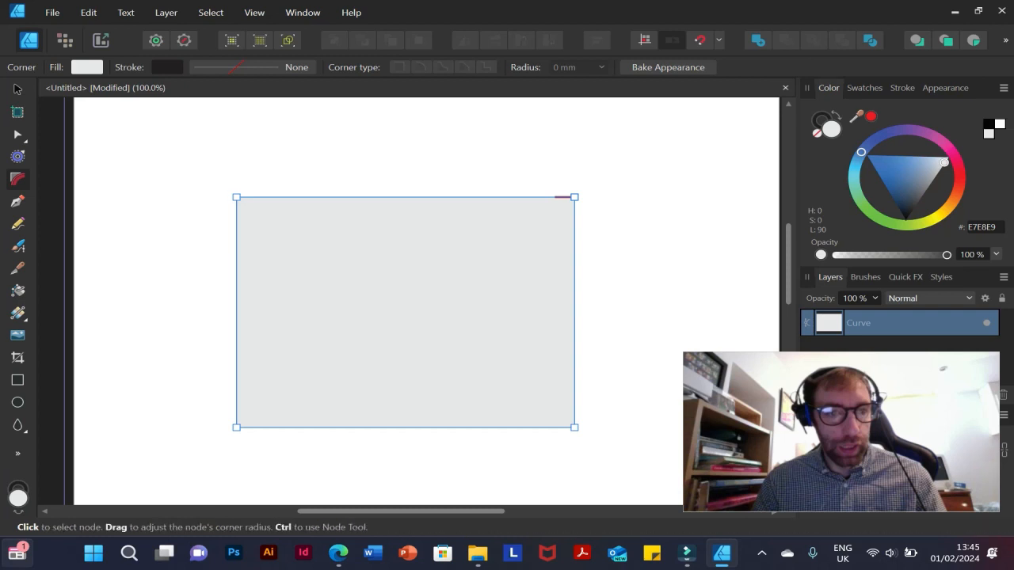
left_click(236, 197)
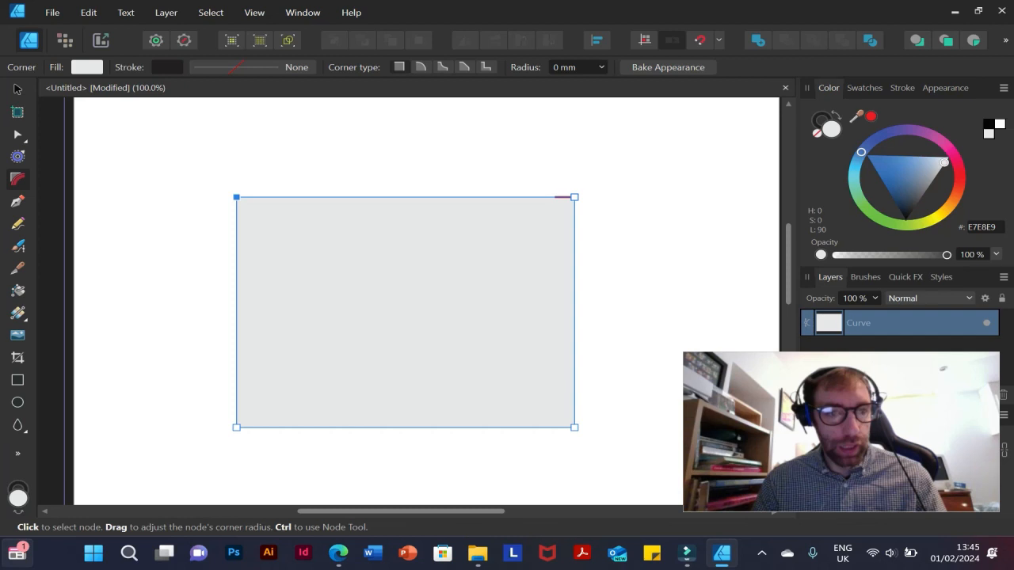
left_click_drag(237, 196, 326, 277)
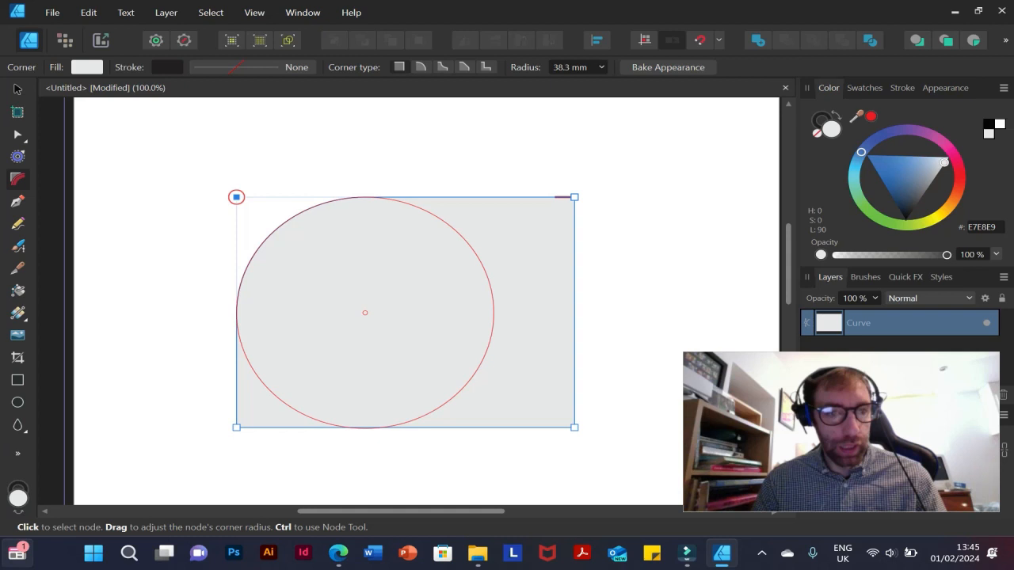
left_click_drag(365, 313, 492, 428)
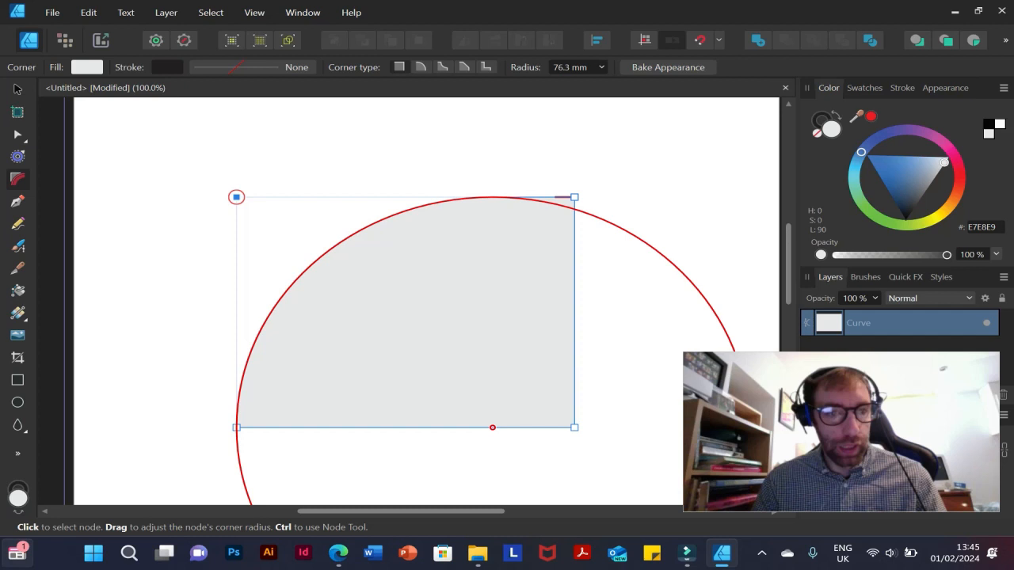
Reduce the rounding of the shape's upper-left corner and set its radius to exactly 20 mm
left_click_drag(492, 428, 345, 295)
left_click_drag(342, 293, 305, 260)
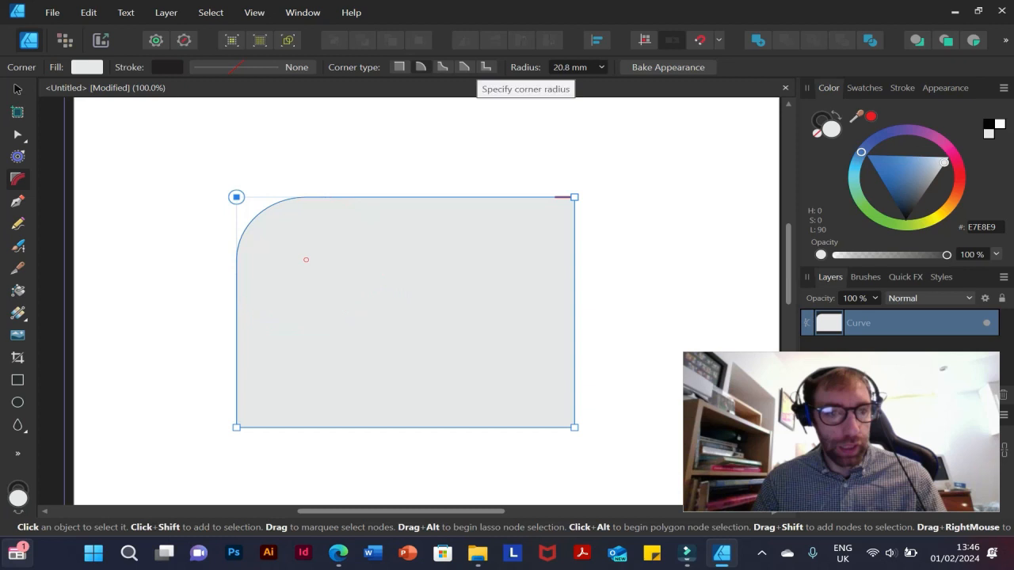
left_click(569, 68)
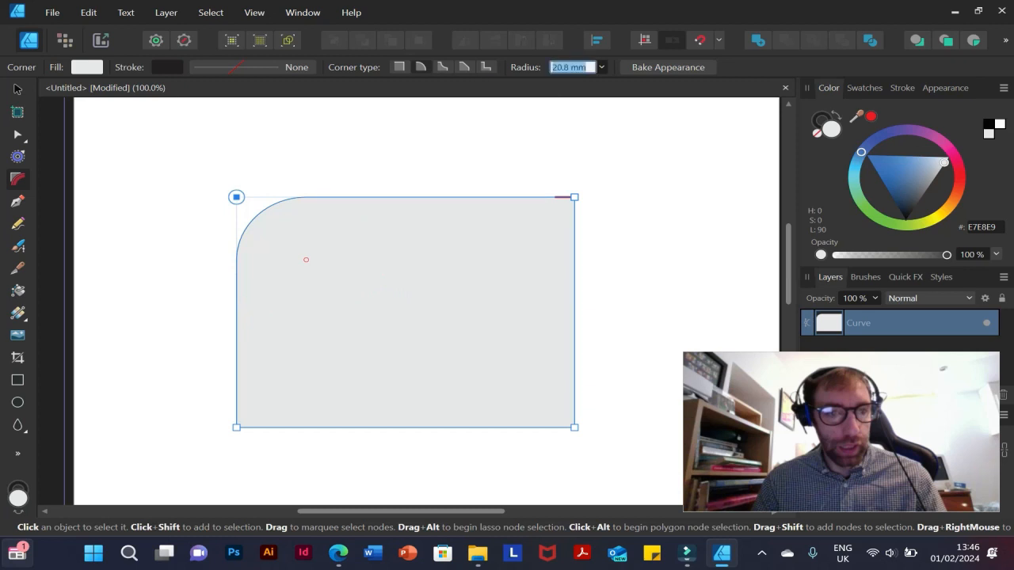
left_click(557, 67)
key("BackSpace")
key("BackSpace")
key("Return")
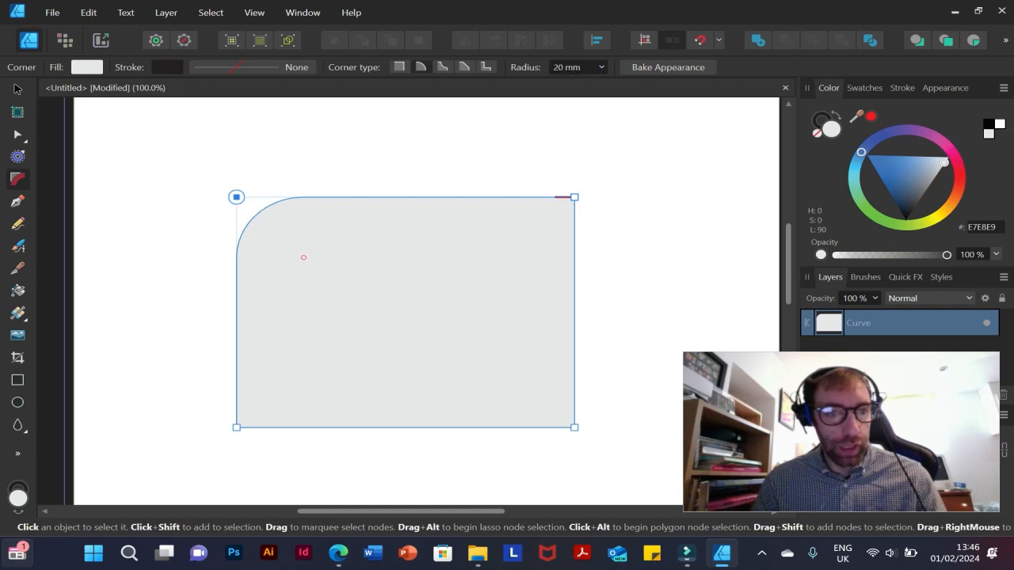
Round the shape's upper-right and lower-right corners with a radius of 20 mm each
left_click(575, 196)
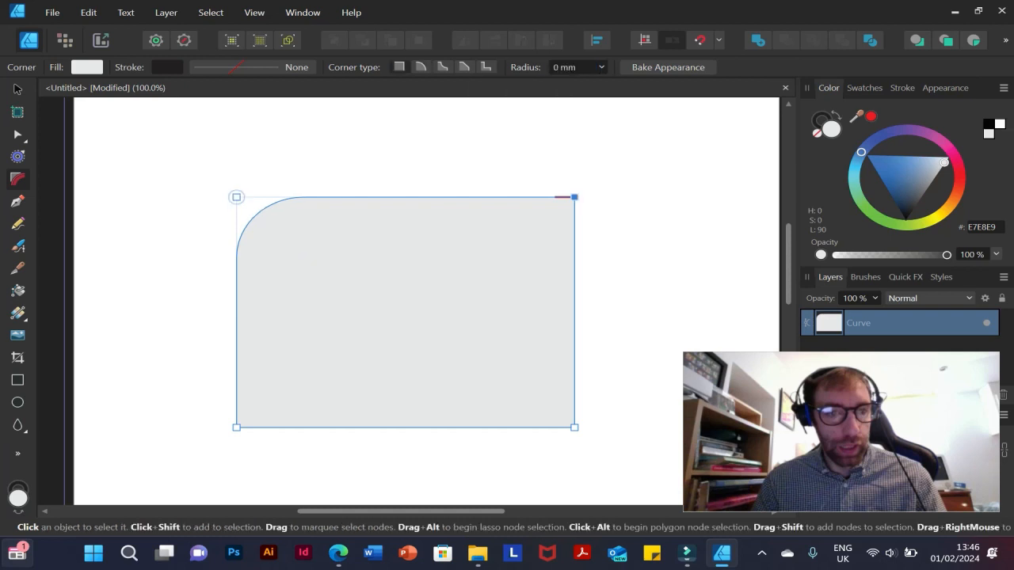
left_click(565, 67)
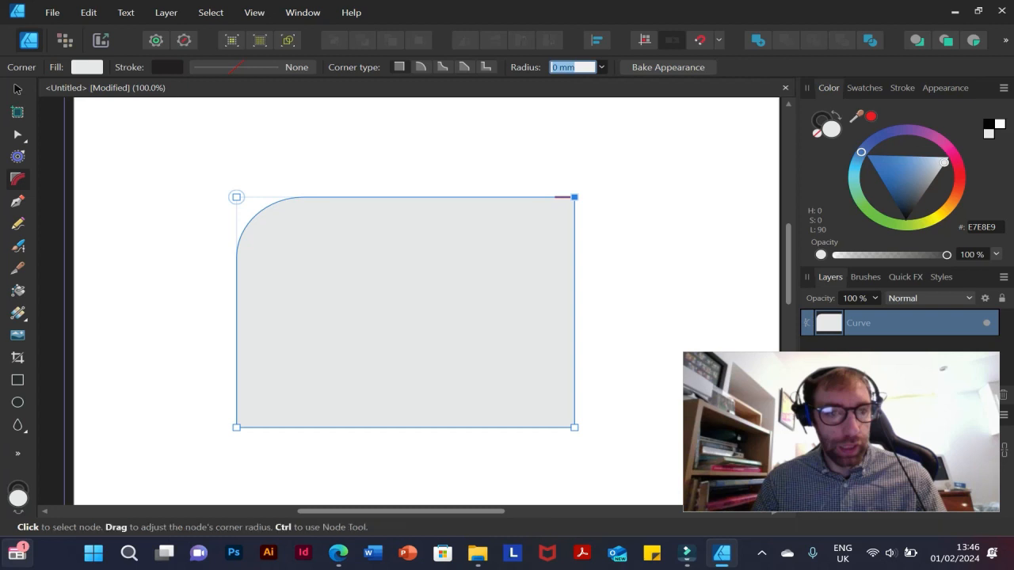
type("20")
key("Return")
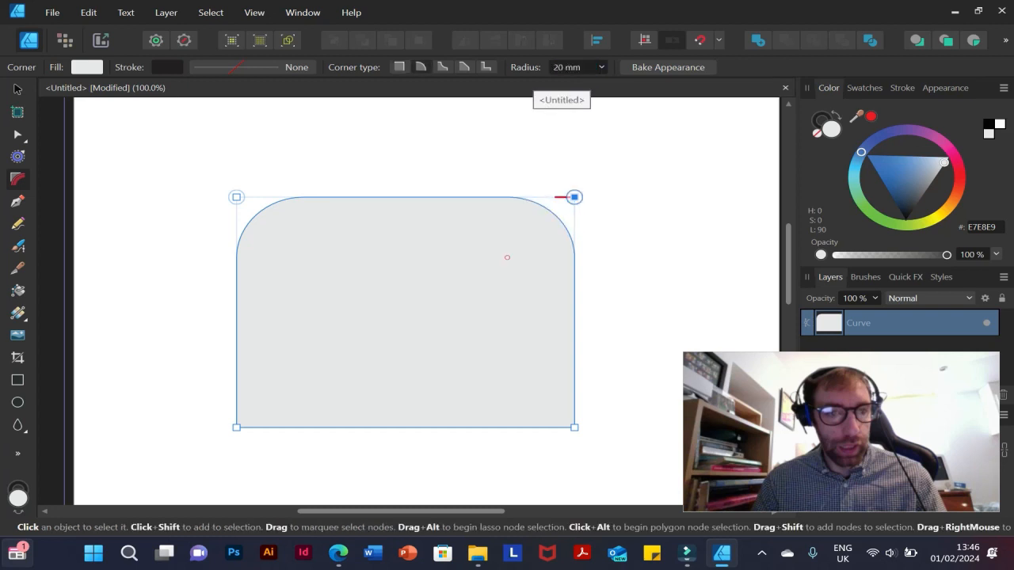
left_click(574, 427)
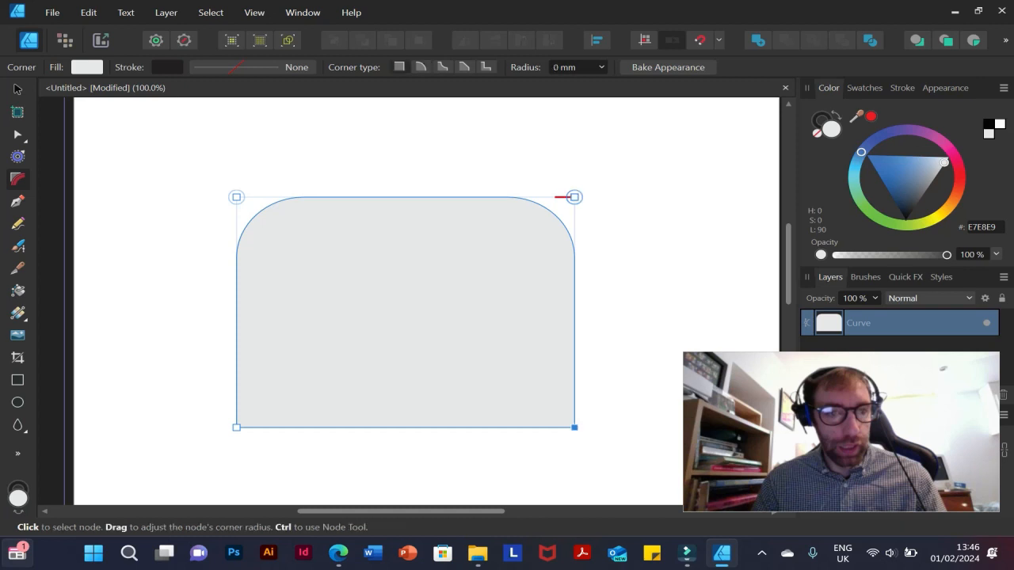
left_click(566, 68)
type("20")
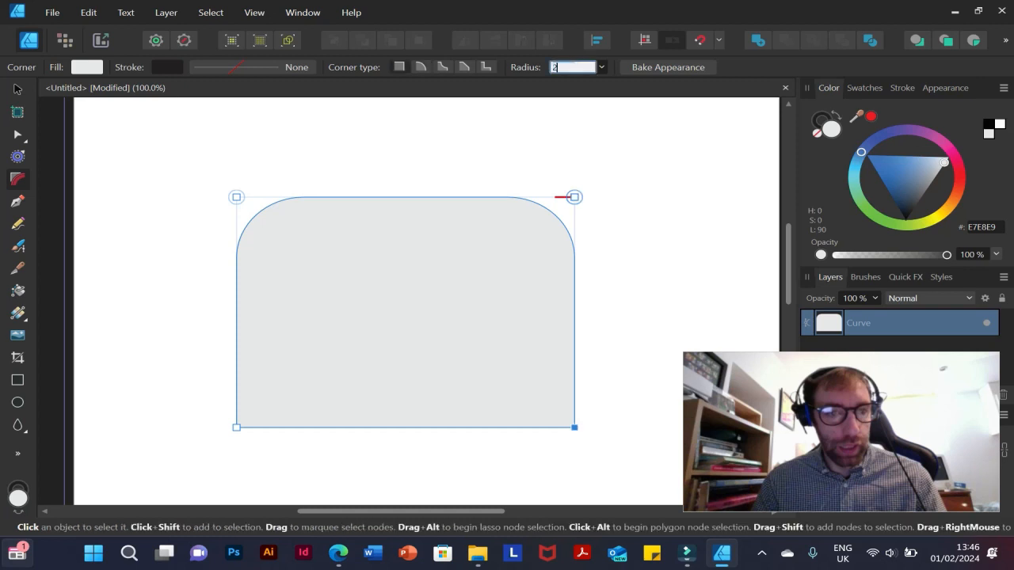
key("Return")
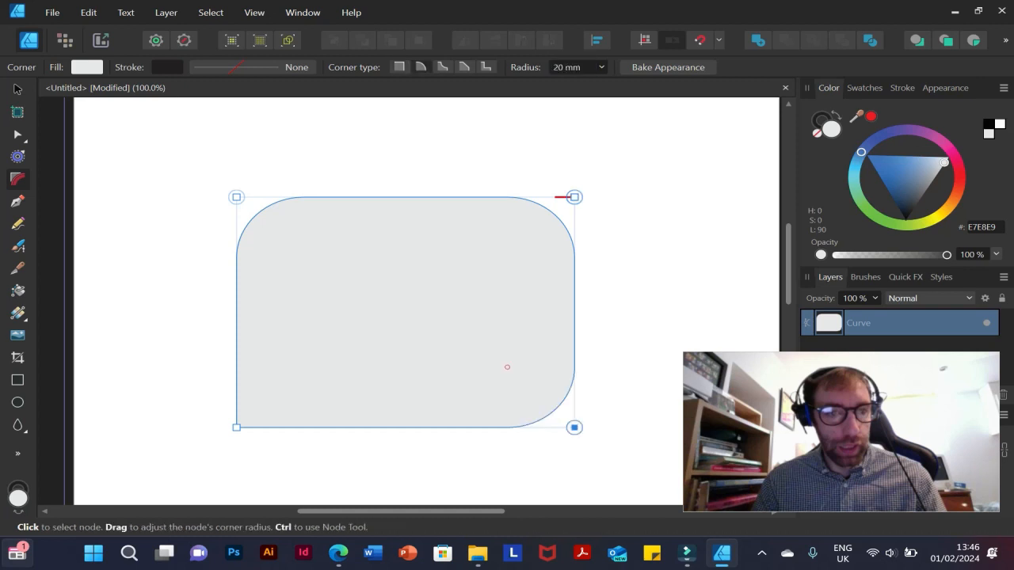
Round the shape's lower-left corner with a radius of 20 mm
left_click(236, 427)
left_click(565, 67)
type("20")
key("Return")
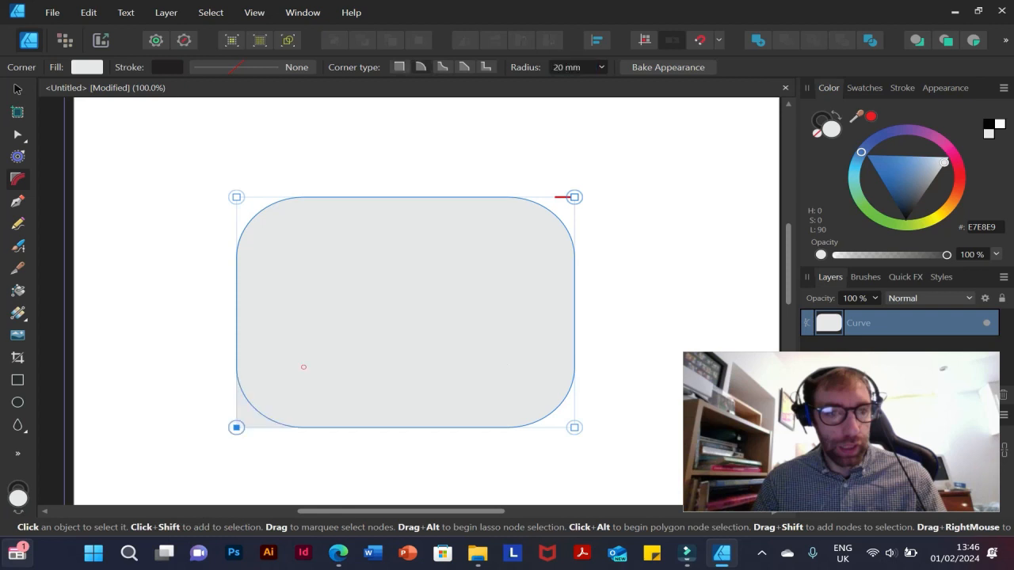
Delete the rounded rectangle and draw a closed, straight-sided four-point shape with the Pen Tool in the page's upper-left area
left_click(649, 238)
key("Delete")
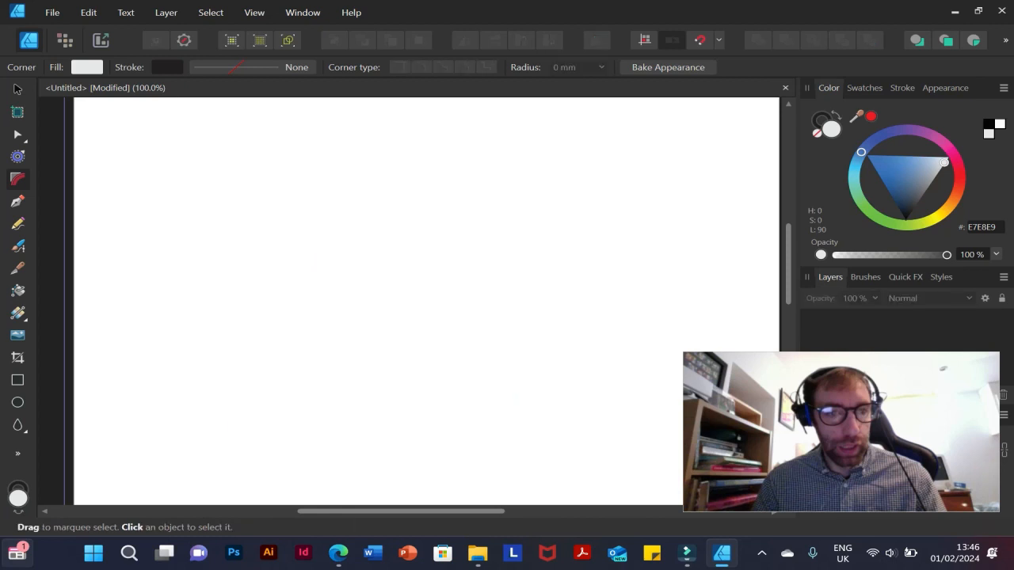
left_click(17, 201)
right_click(169, 210)
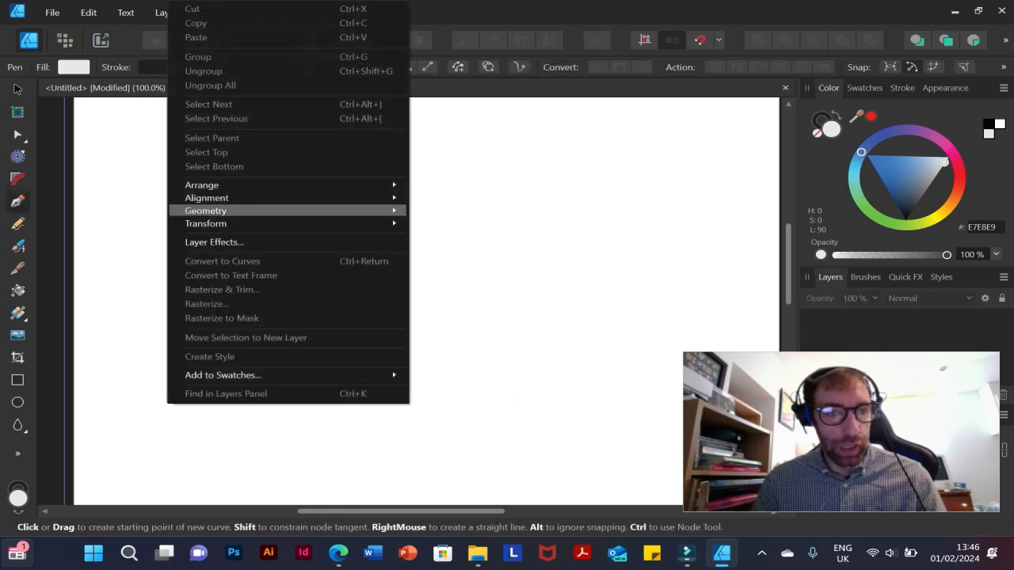
key("Escape")
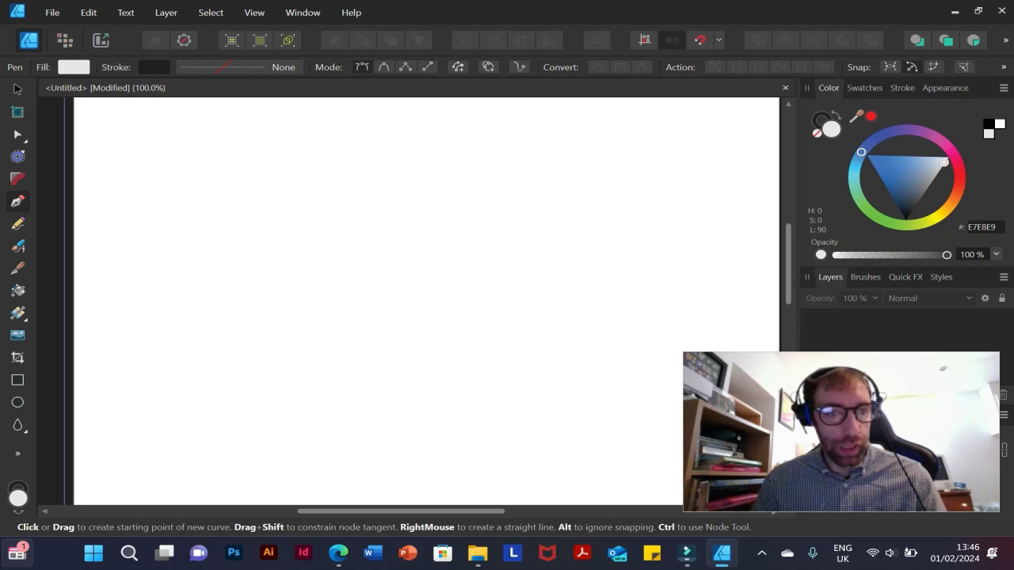
left_click(130, 204)
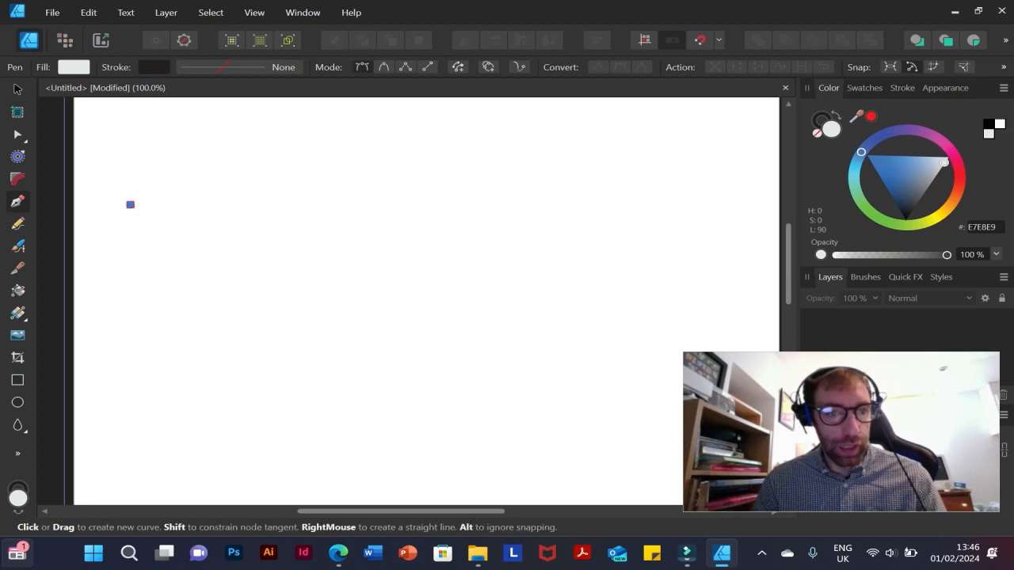
left_click(321, 178)
left_click(366, 239)
left_click(251, 332)
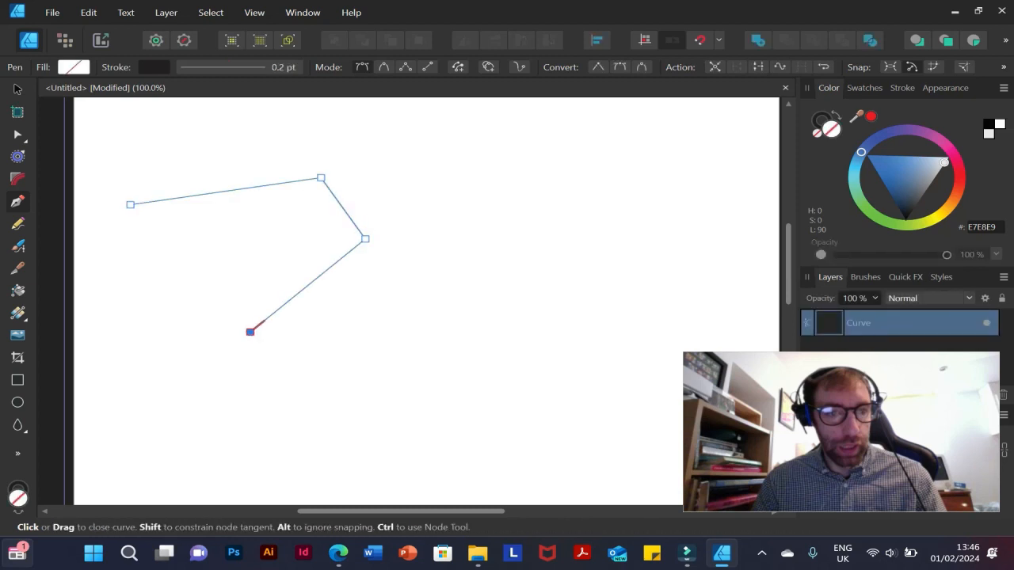
left_click(130, 205)
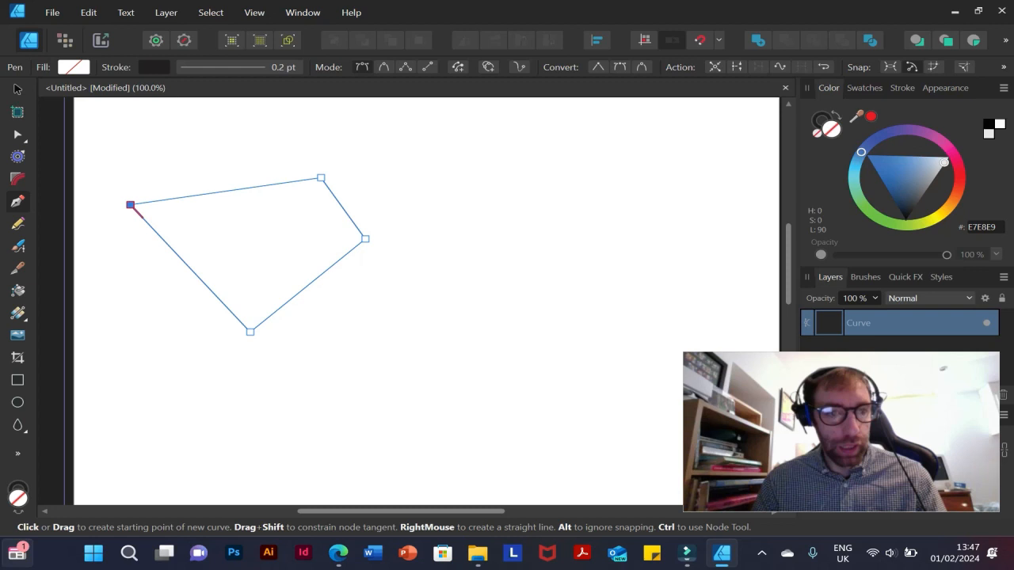
Fill the four-sided shape with the light green colour 51ECBA
double_click(18, 498)
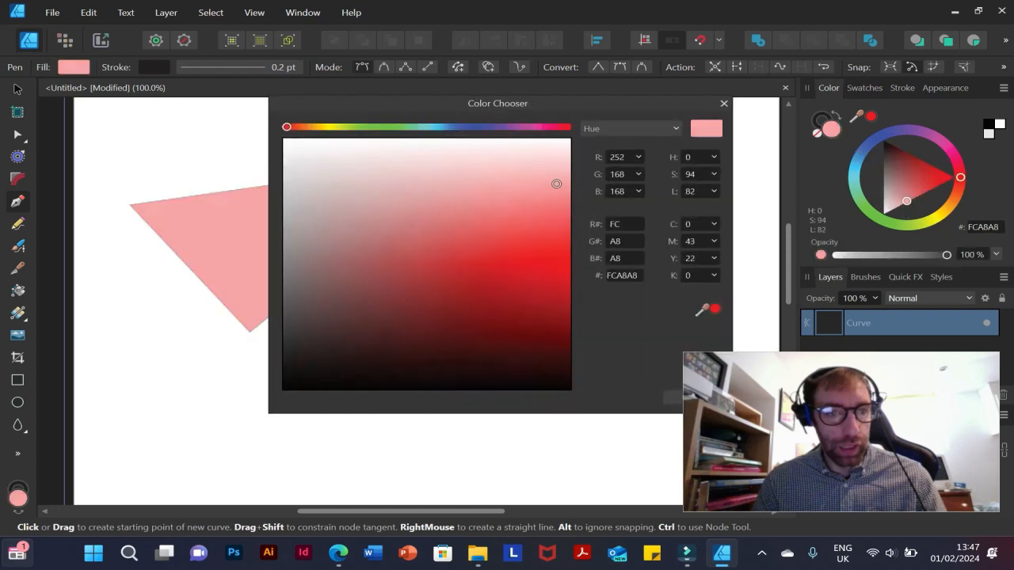
mouse_move(557, 183)
left_mouse_down()
mouse_move(446, 198)
mouse_move(493, 190)
mouse_move(421, 355)
mouse_move(516, 234)
left_mouse_up()
left_click_drag(286, 127, 412, 127)
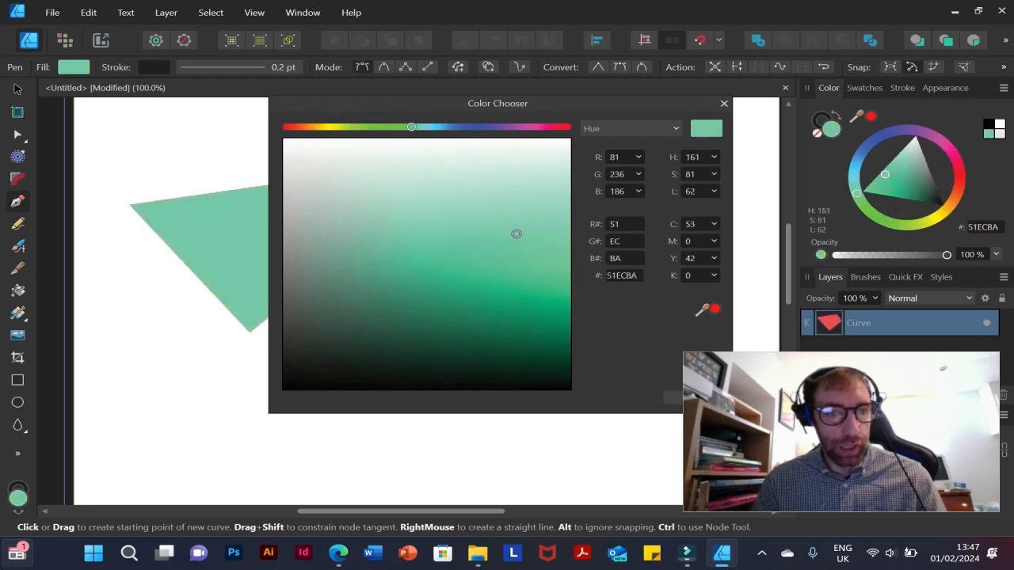
left_click(693, 398)
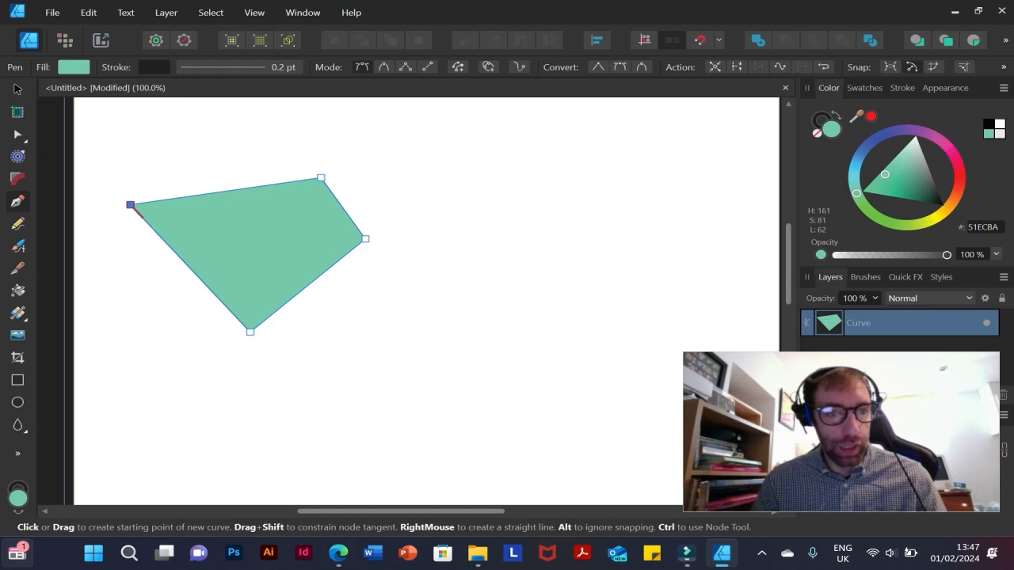
Delete the green shape and draw an open, zigzagging path of eleven straight-line points across the page with the Pen Tool
key("Delete")
left_click(188, 239)
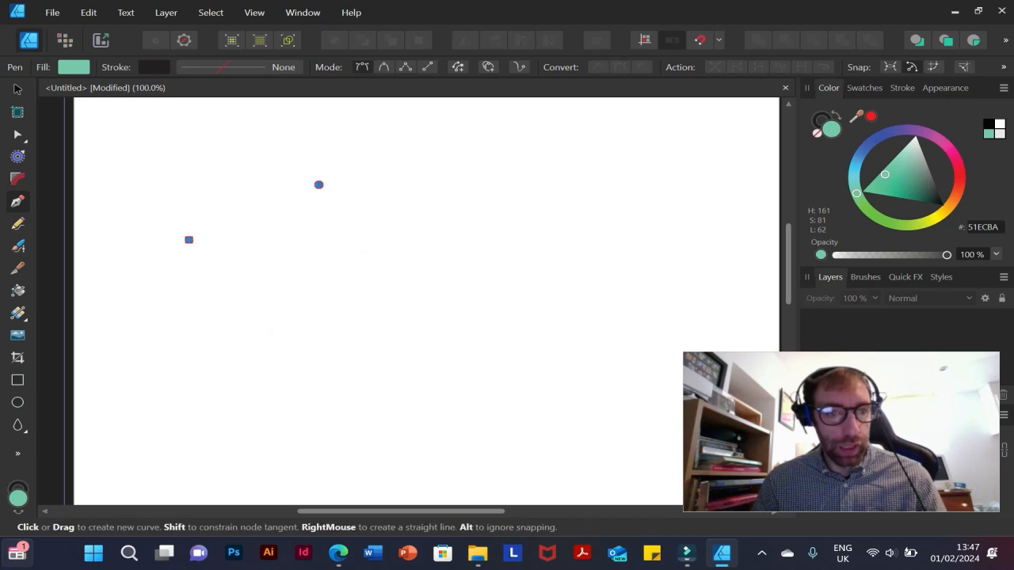
left_click(318, 185)
left_click(412, 282)
left_click(237, 372)
left_click(372, 433)
left_click(519, 385)
left_click(535, 277)
left_click(434, 212)
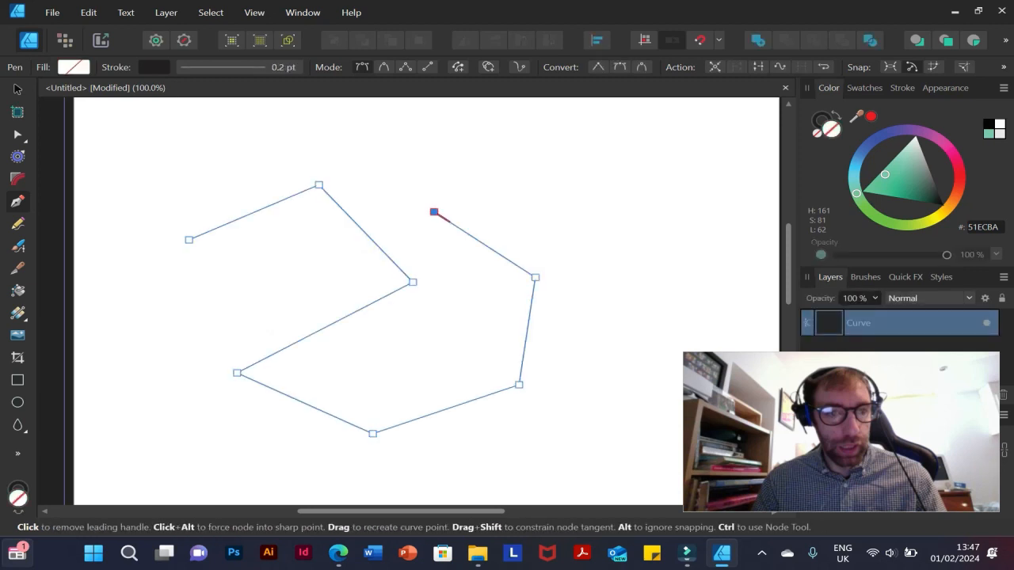
left_click(552, 158)
left_click(632, 153)
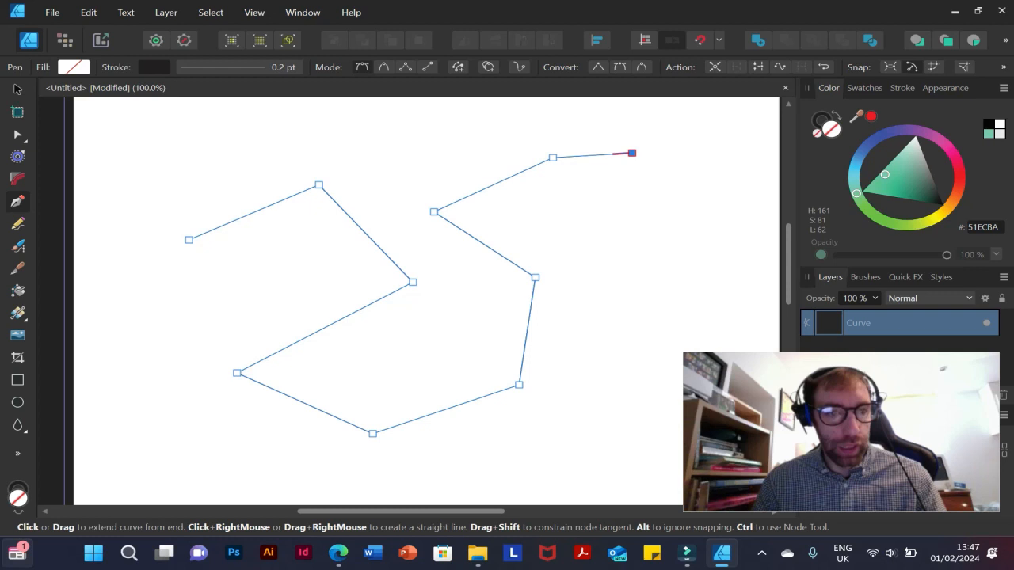
left_click(261, 146)
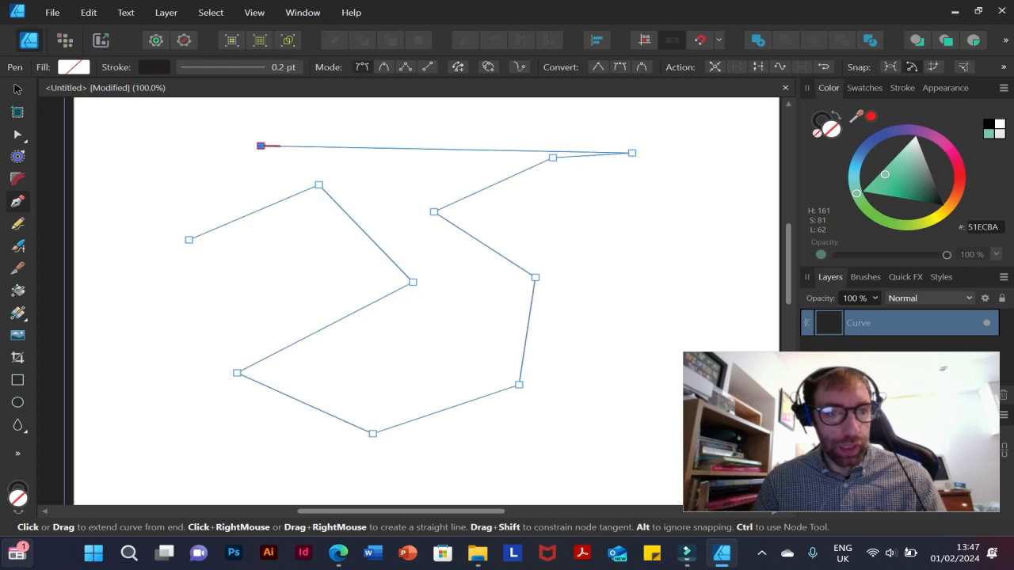
Move the whole open path slightly down and to the right with the Move Tool, and deselect it
left_click(17, 88)
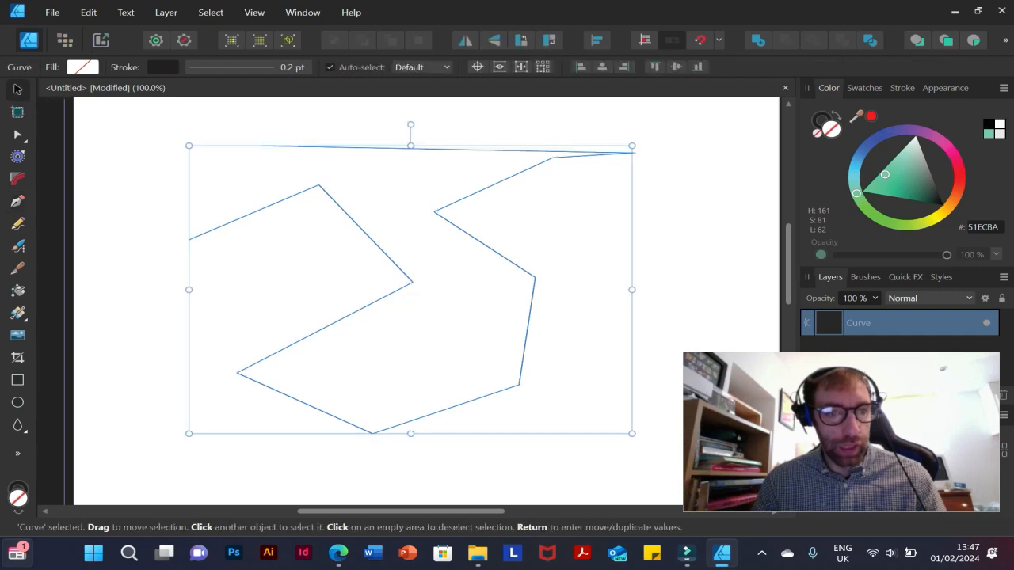
key("Escape")
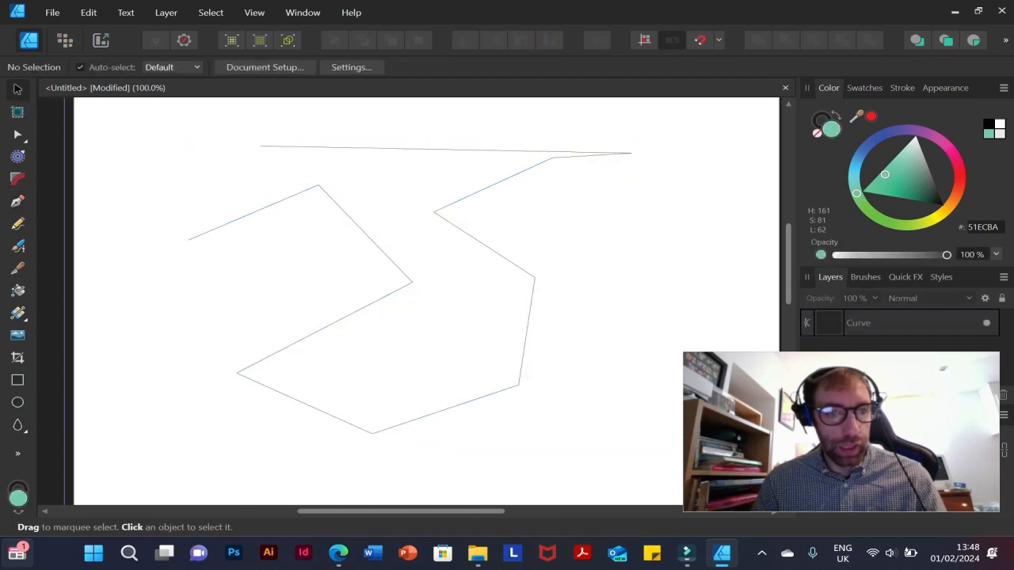
key("ctrl+a")
mouse_move(410, 286)
left_mouse_down()
mouse_move(585, 338)
mouse_move(585, 375)
mouse_move(392, 329)
mouse_move(522, 271)
mouse_move(565, 323)
mouse_move(437, 346)
mouse_move(422, 293)
left_mouse_up()
key("ctrl+d")
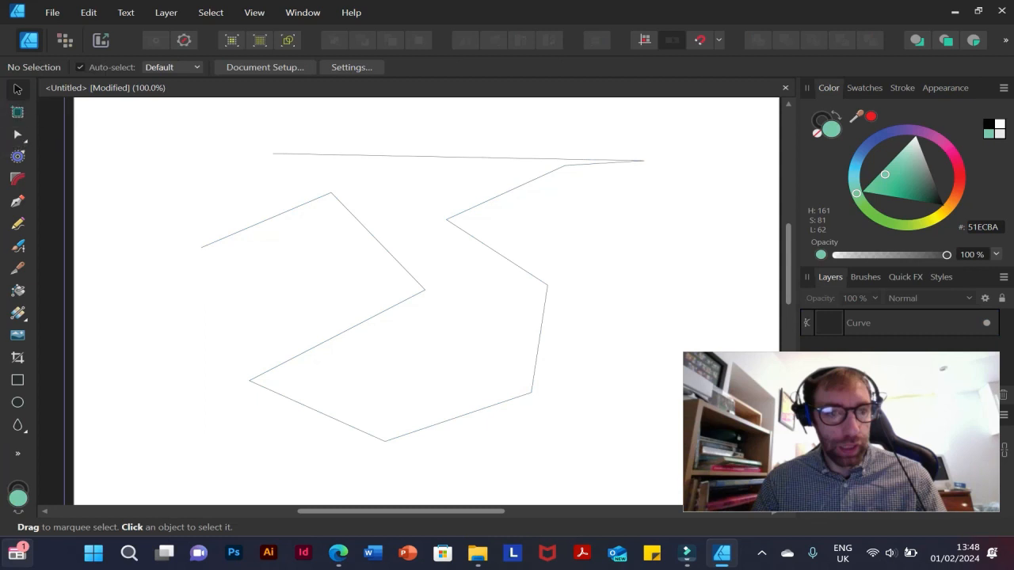
Move the path's second node, next to its left end, to the right and slightly down with the Node Tool
left_click(24, 140)
left_click(87, 135)
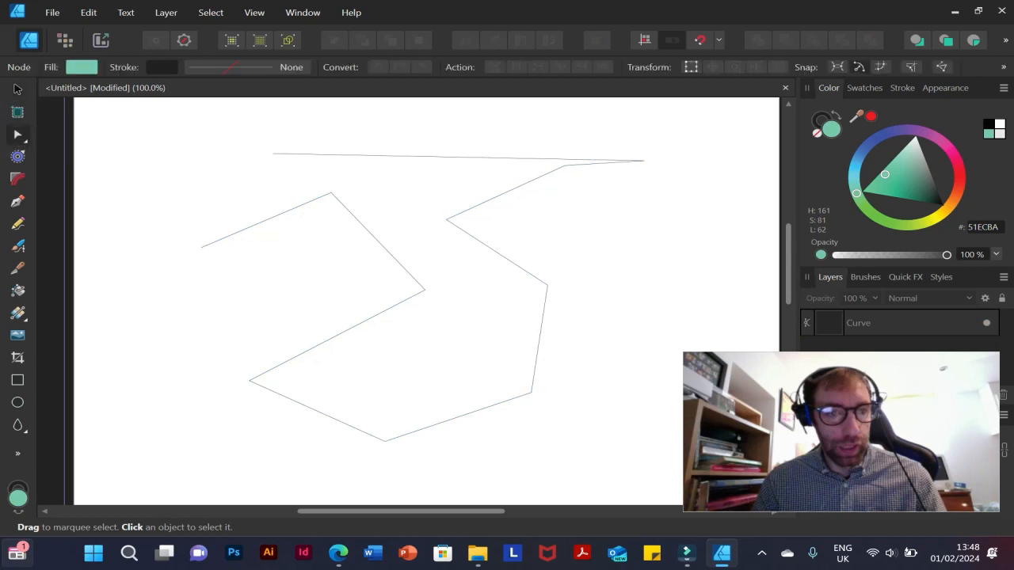
left_click(309, 154)
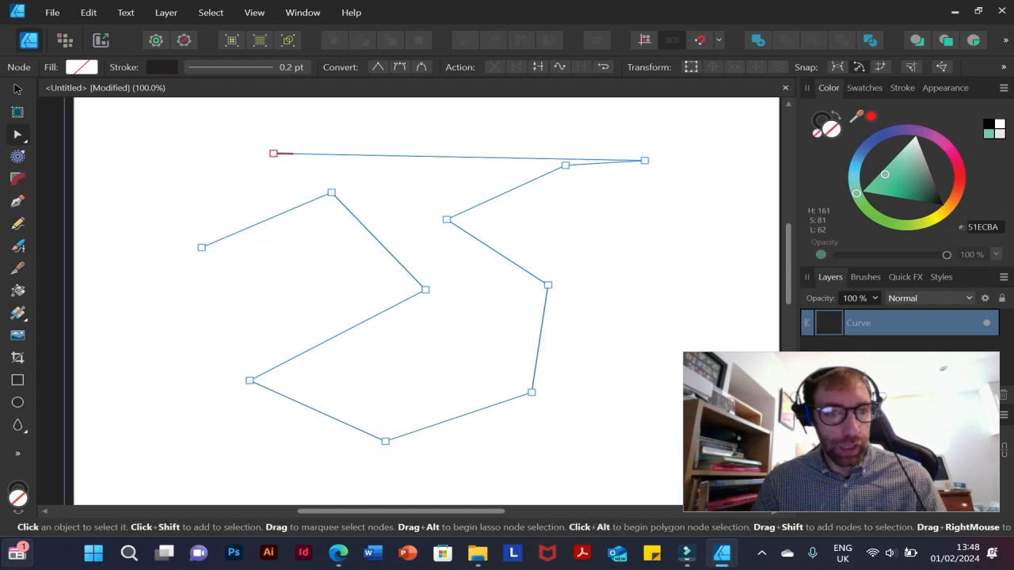
left_click(331, 192)
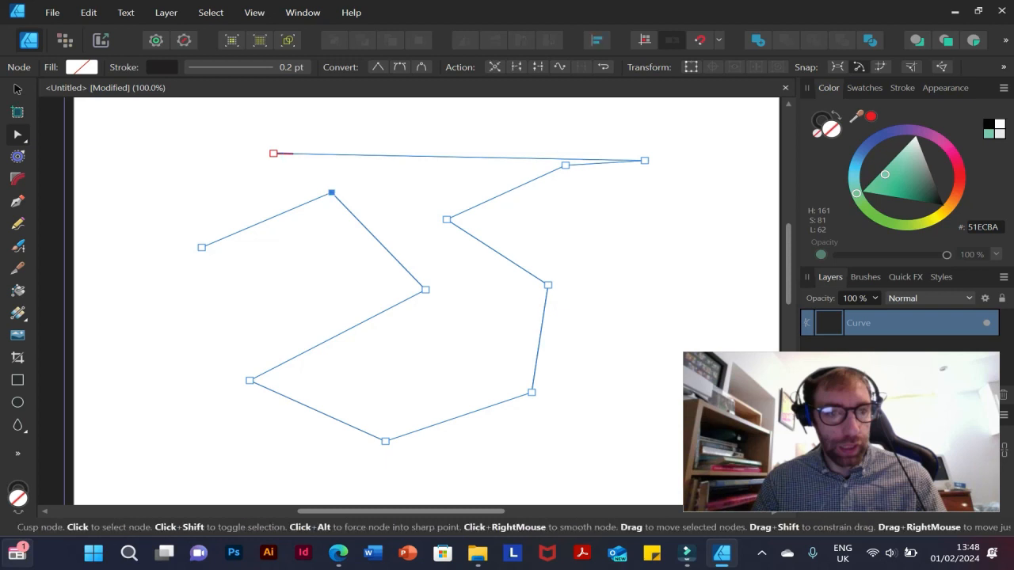
left_click_drag(331, 193, 387, 209)
left_click(273, 152)
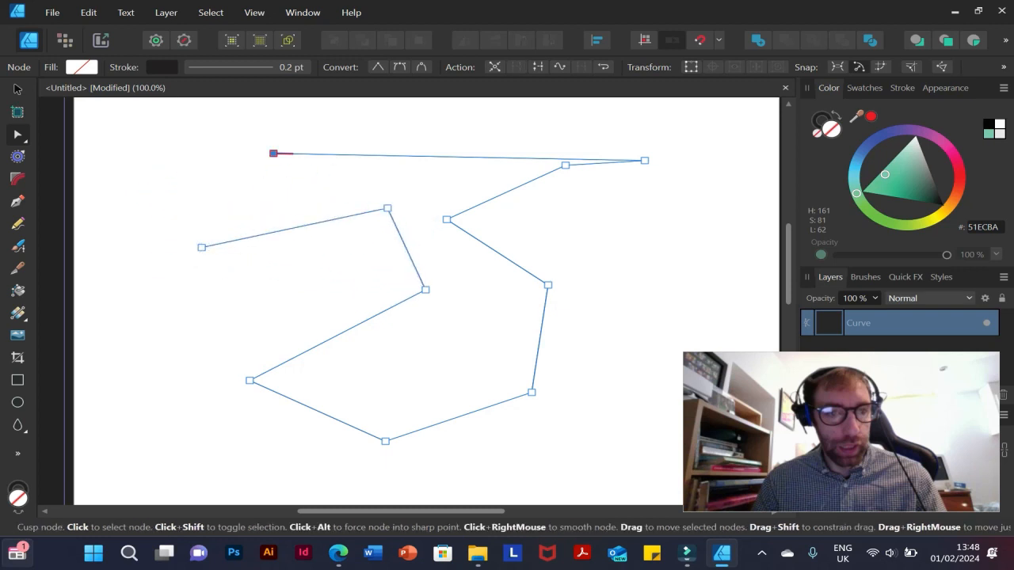
left_click(202, 248, "shift")
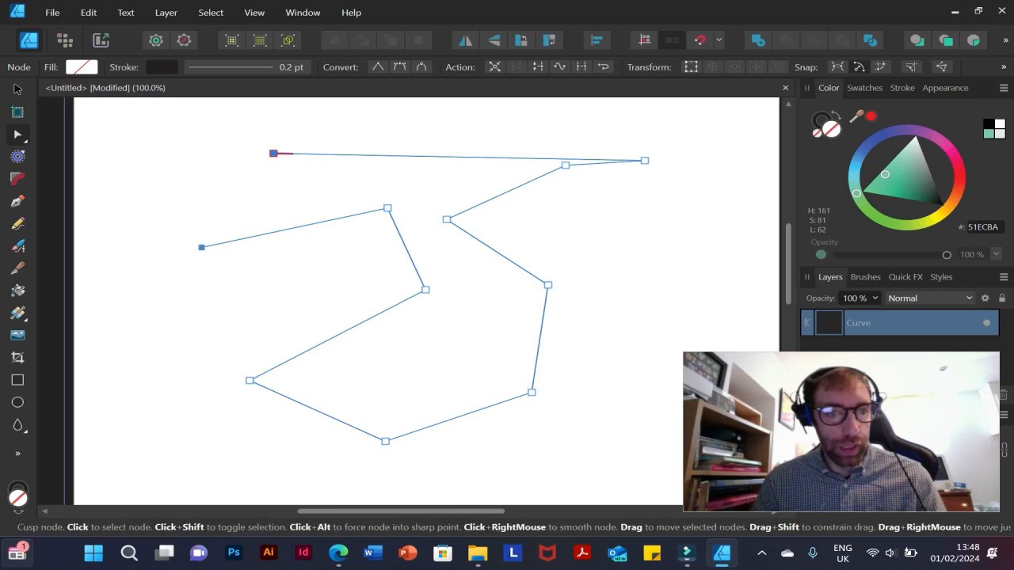
left_click(187, 300)
left_click(274, 153)
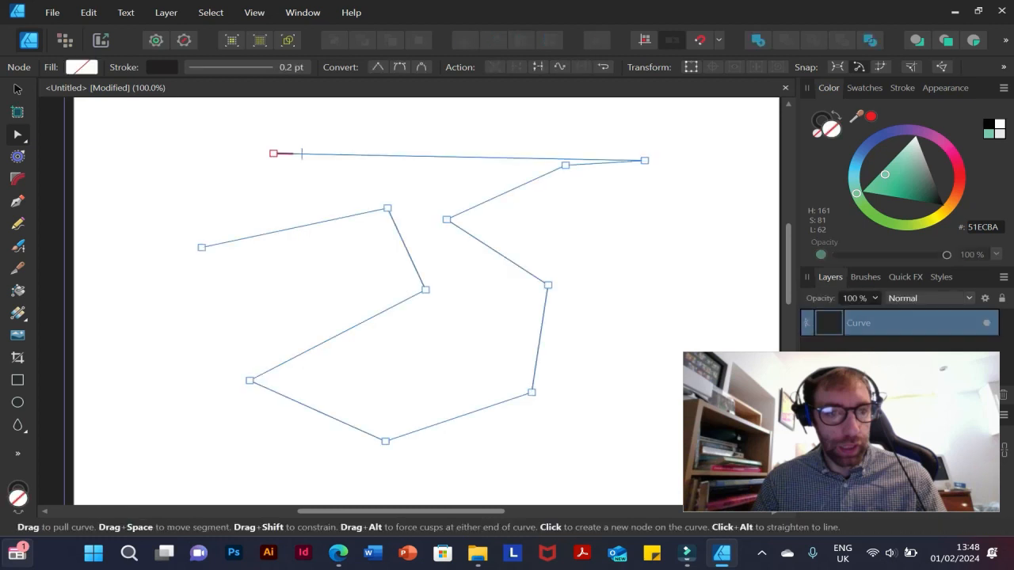
Try to join the open path's two end nodes using the Node Tool
left_click(273, 153)
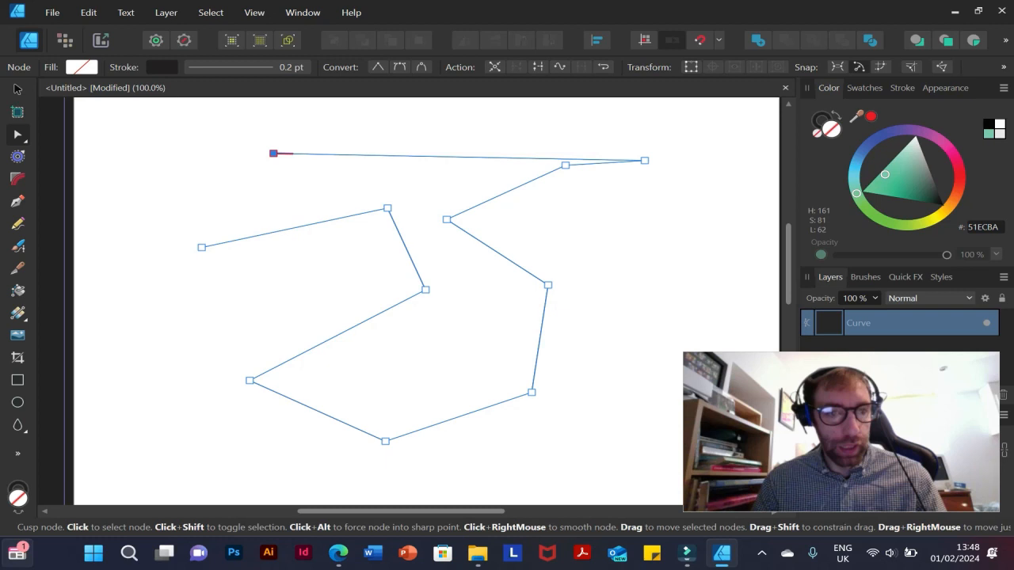
left_click(201, 247, "shift")
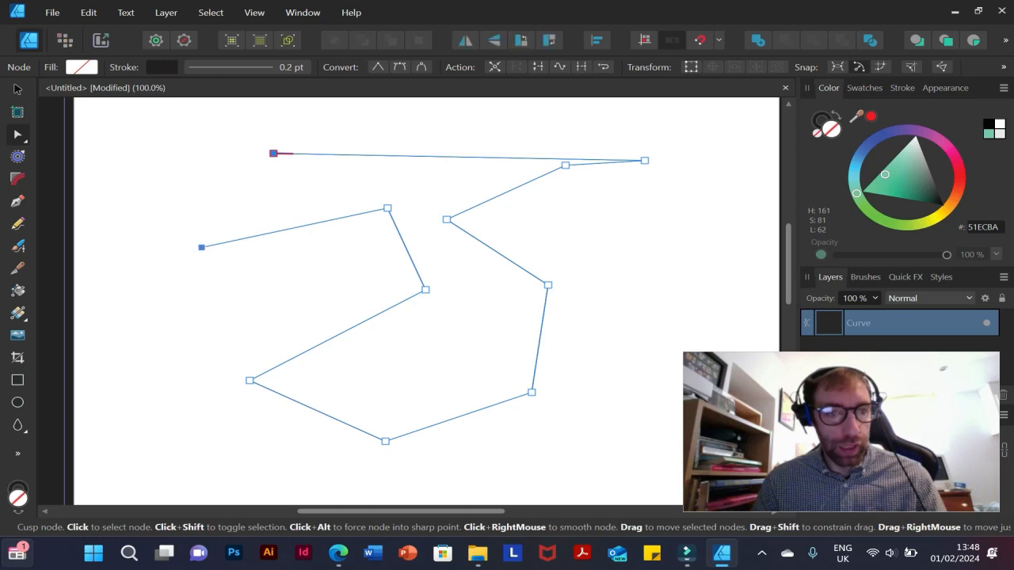
right_click(201, 247)
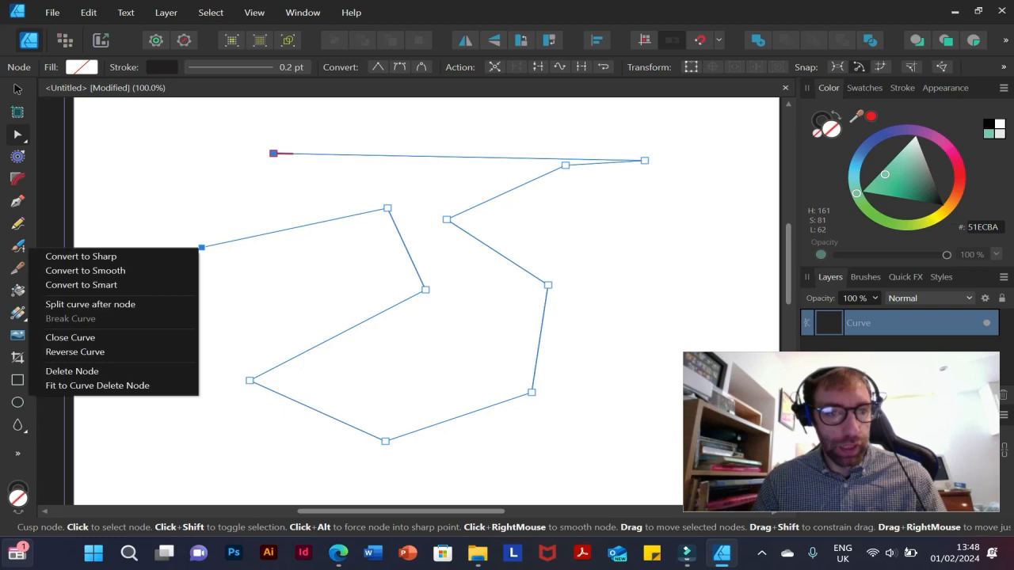
key("Escape")
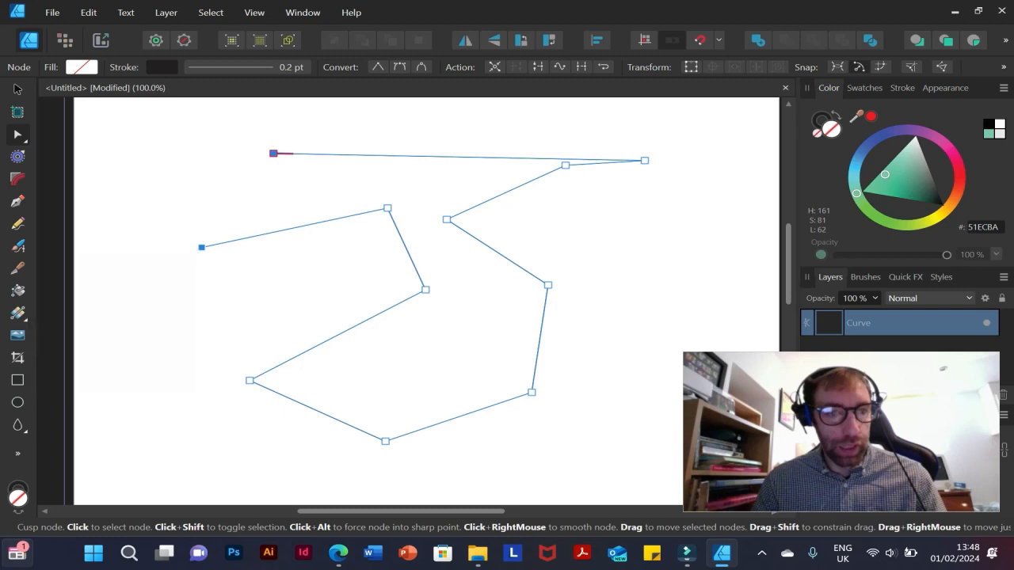
key("ctrl+j")
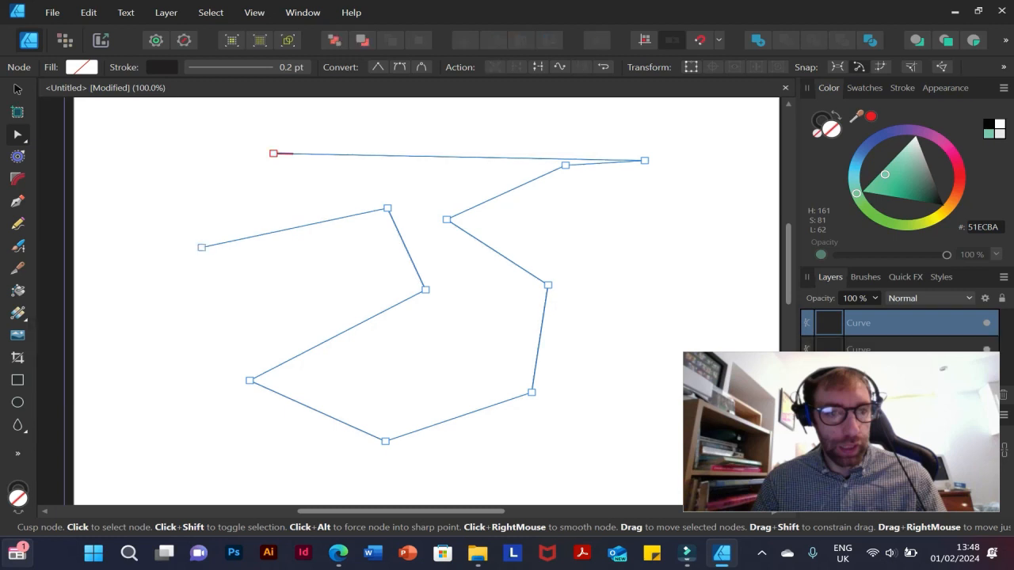
left_click(273, 153)
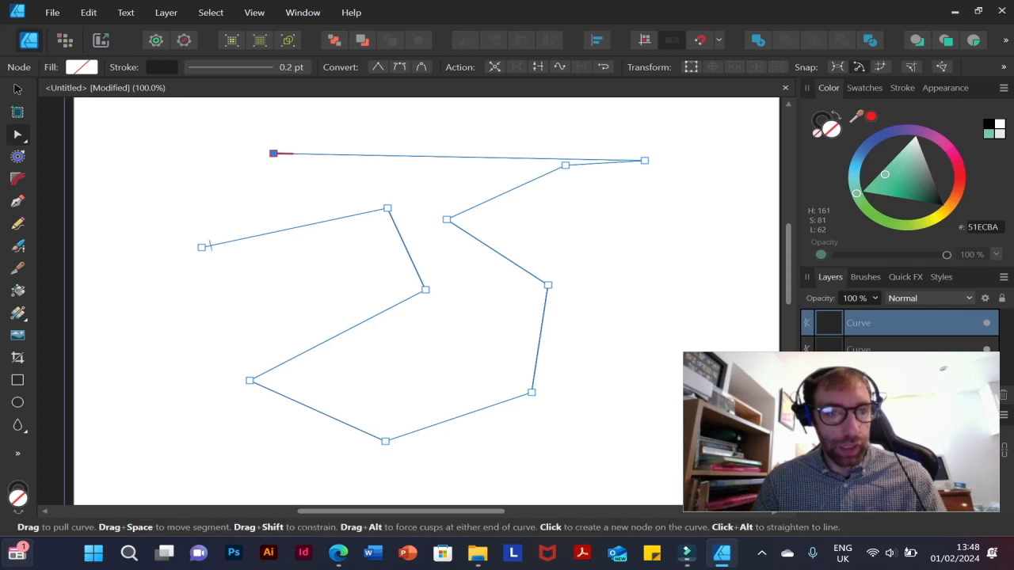
left_click(203, 247, "shift")
key("ctrl+d")
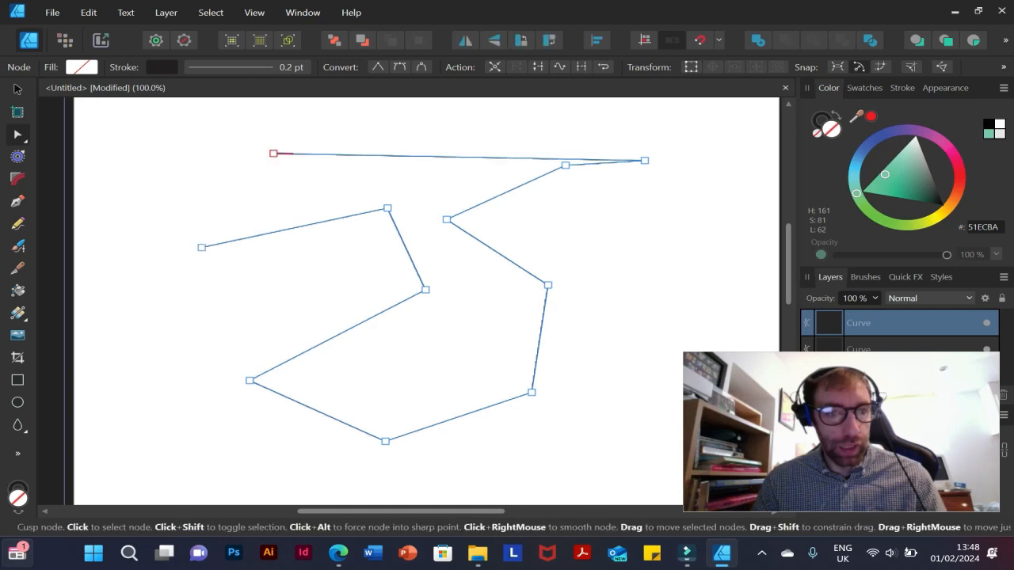
left_click(202, 247)
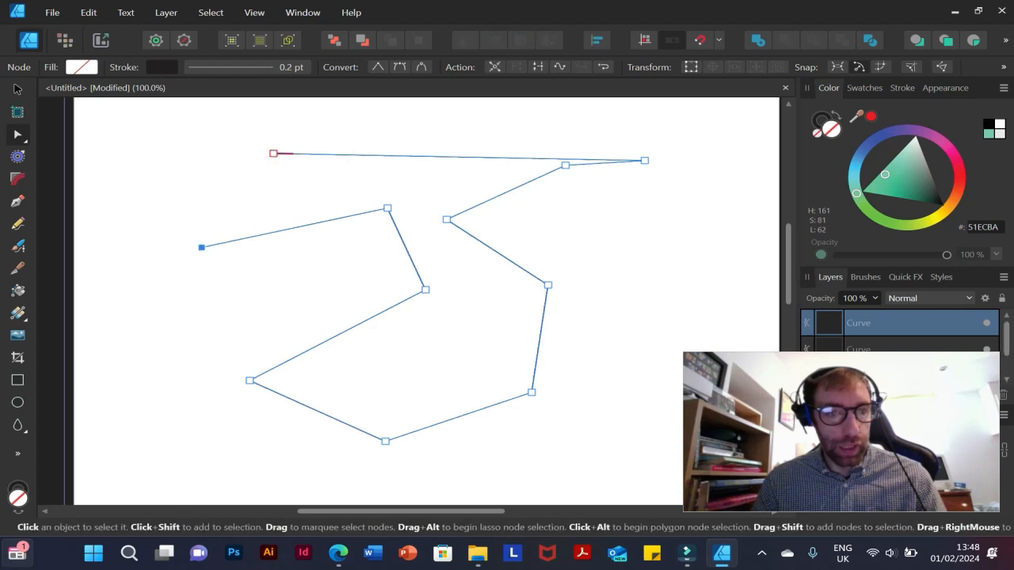
left_click(273, 152, "shift")
Add a node near the middle of the path's long upper segment and deselect the path
left_click(449, 156)
key("v")
key("ctrl+d")
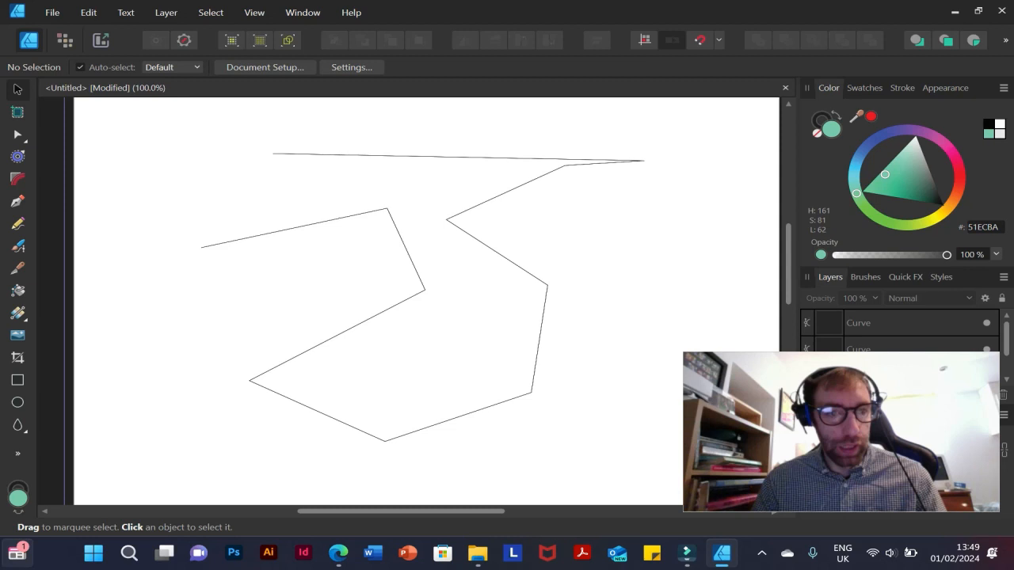
Close the open path with the Pen Tool by connecting its upper end node to its lower-left end node
key("a")
left_click(274, 154)
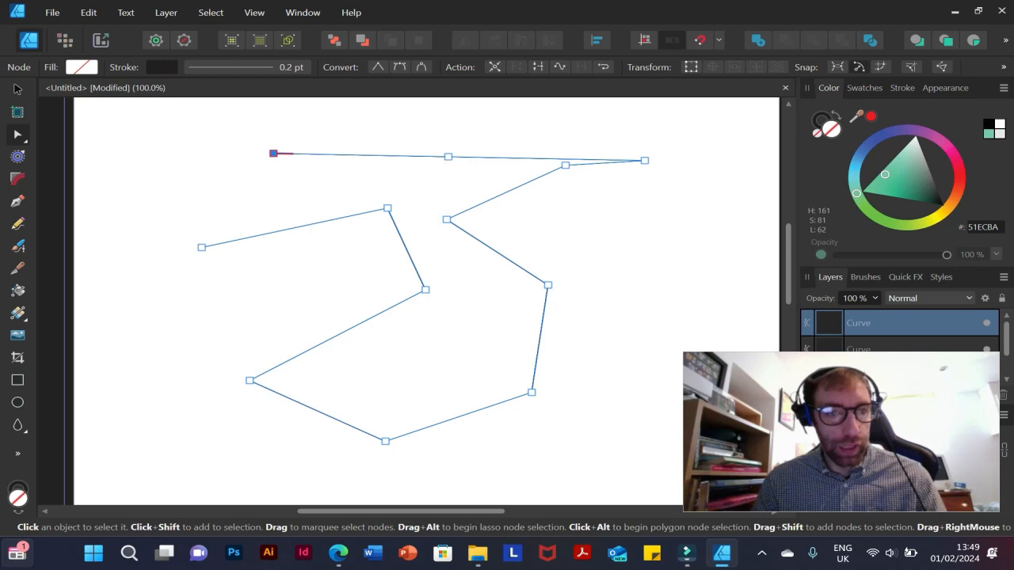
key("p")
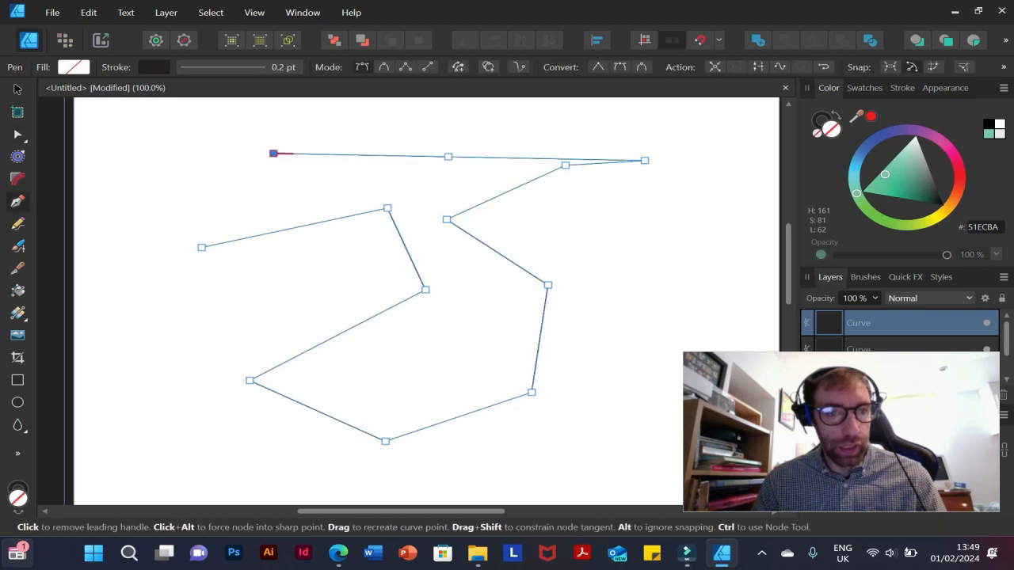
left_click(152, 154)
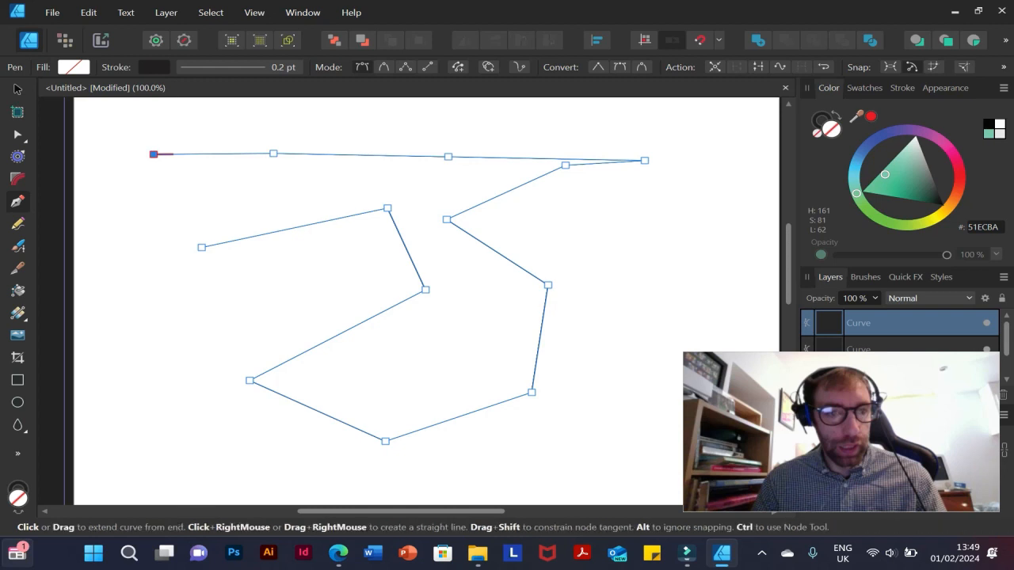
key("ctrl+z")
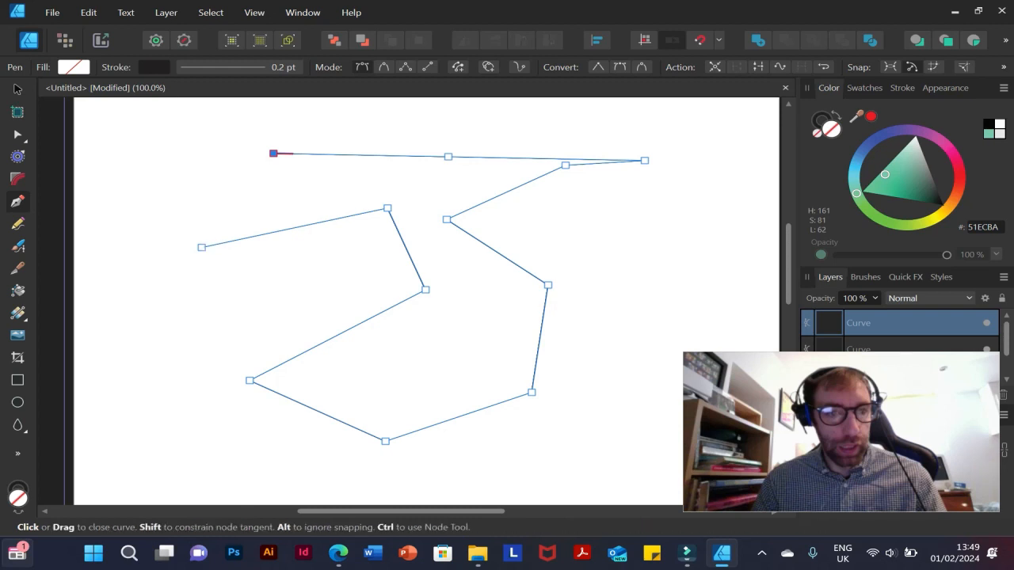
left_click(201, 247)
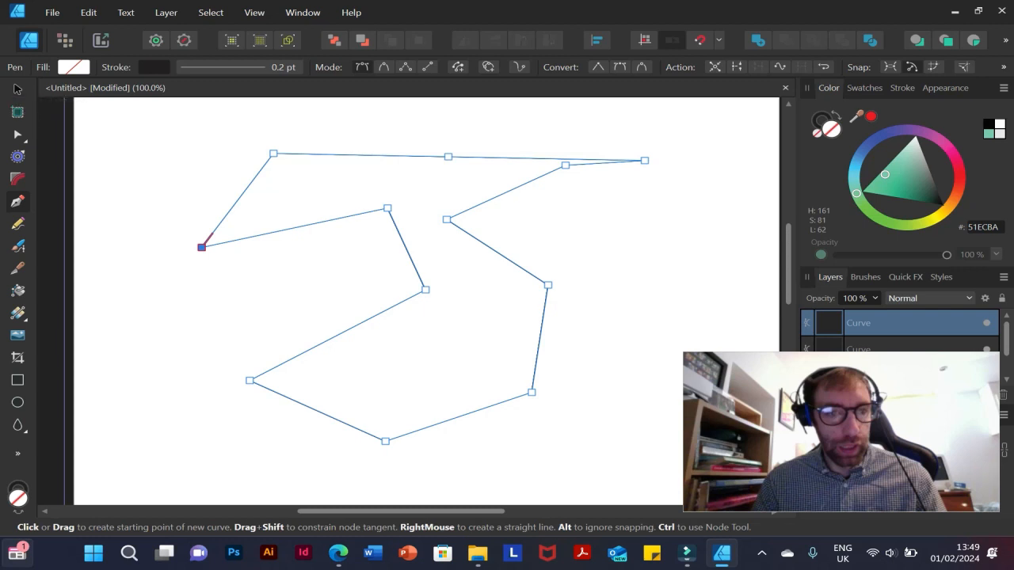
Move the closed shape down and to the right with the Move Tool, and delete the open path underneath
key("v")
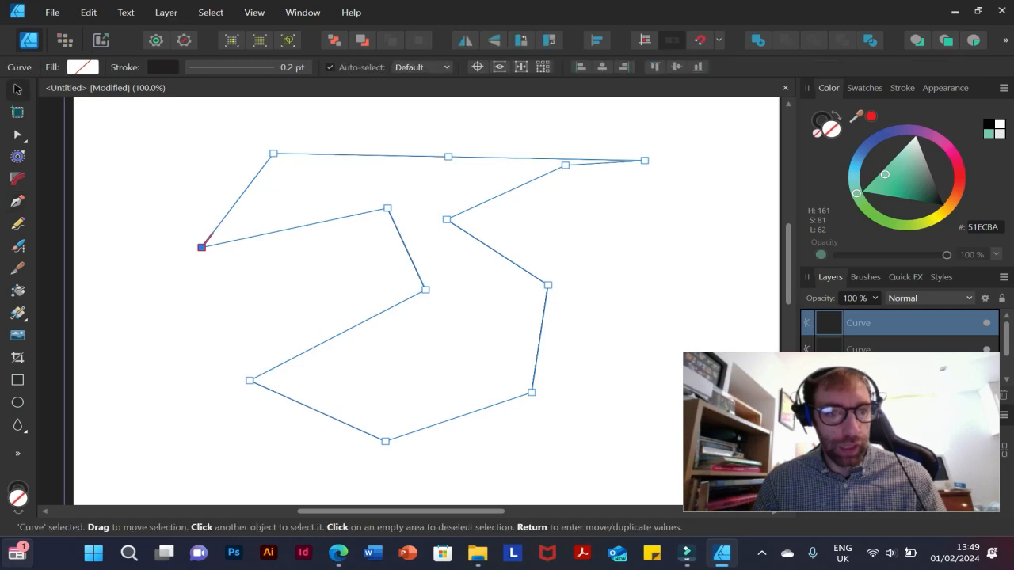
left_click_drag(423, 288, 554, 340)
left_click(423, 288)
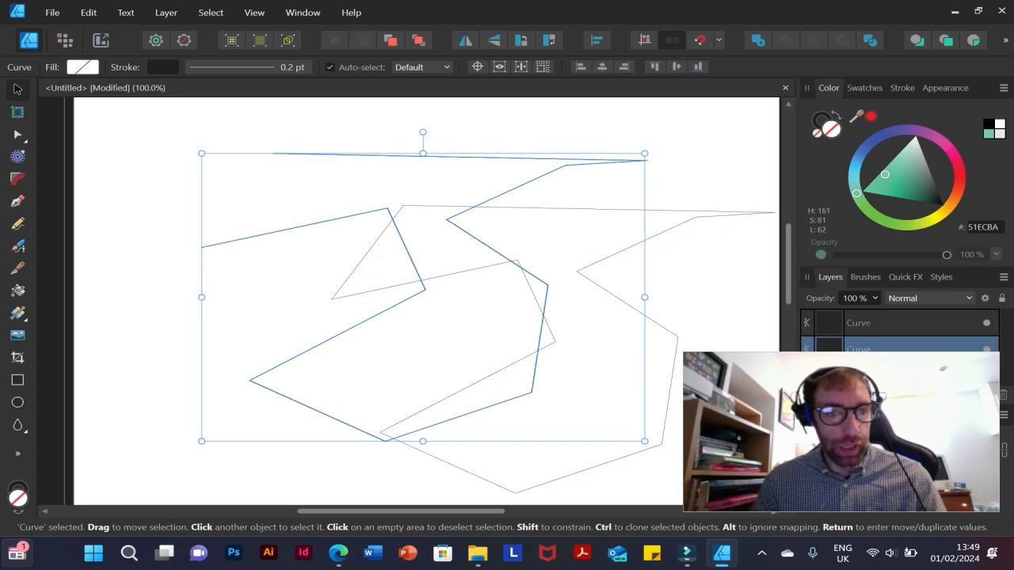
left_click_drag(423, 289, 554, 340)
key("Delete")
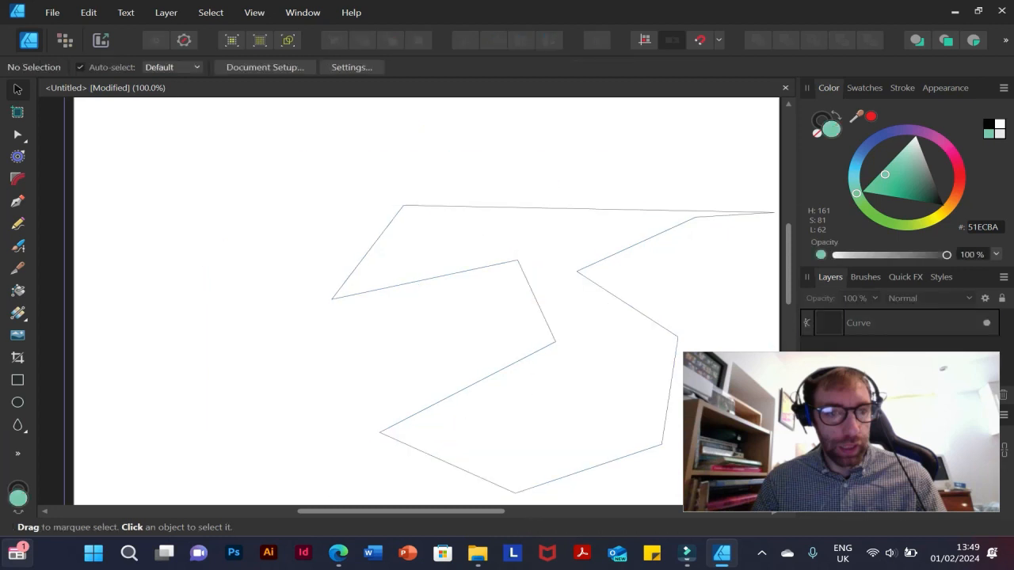
Move the closed shape back up and to the left, and swap its stroke and fill colours
left_click_drag(555, 341, 450, 301)
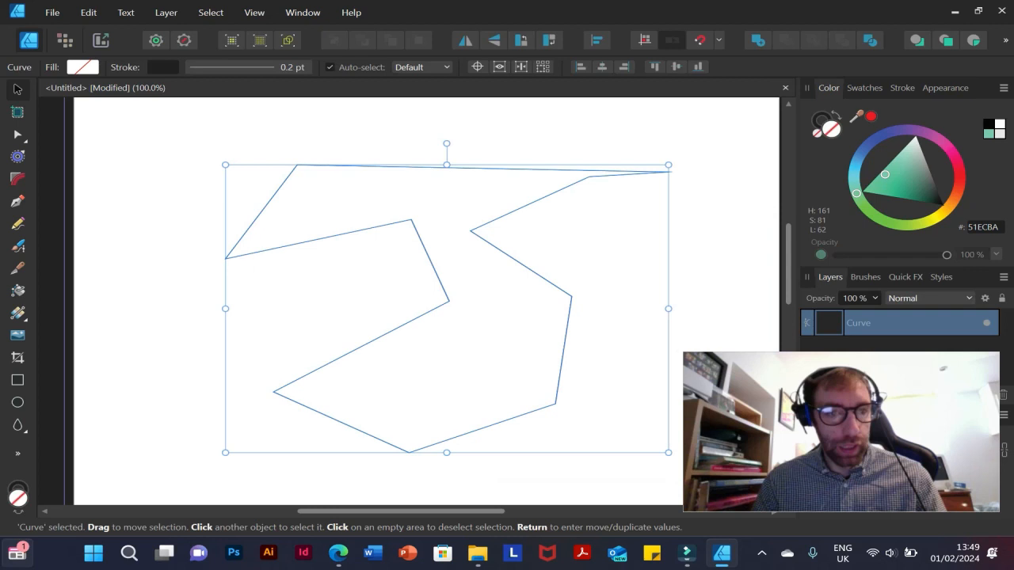
key("shift+x")
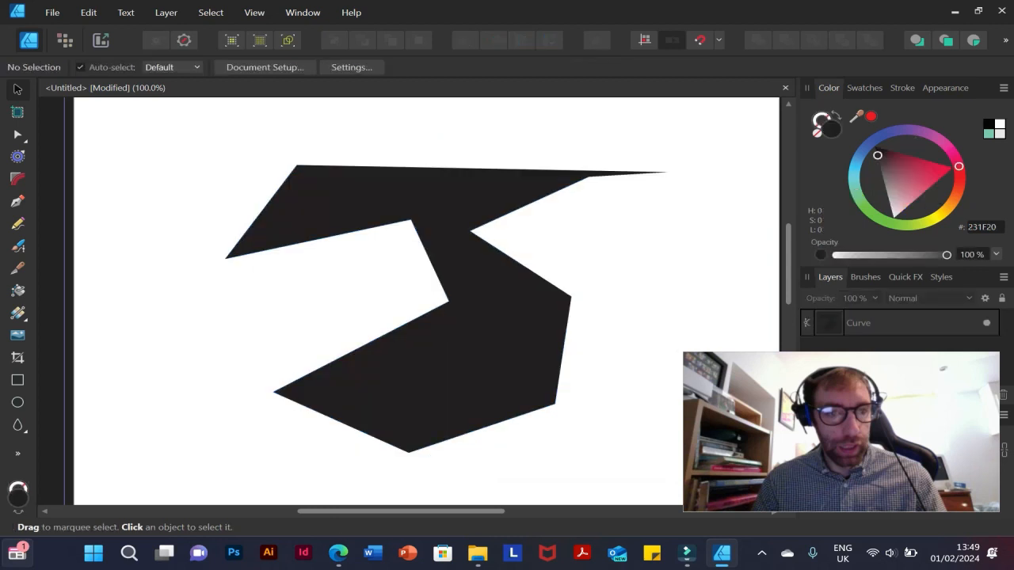
key("a")
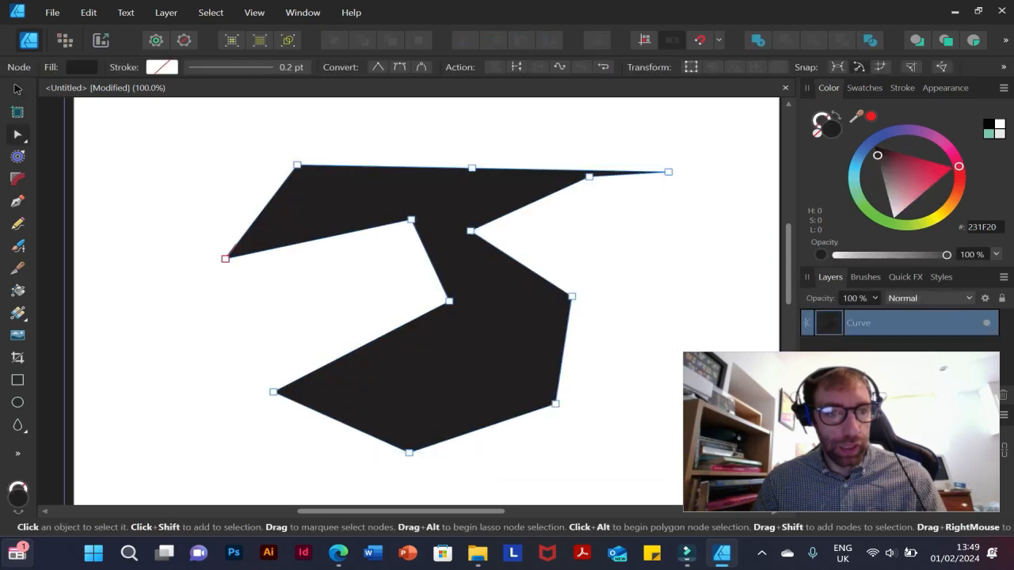
Delete the dark shape and draw an open, wavy path of four points with curve handles using the Pen Tool
left_click(25, 140)
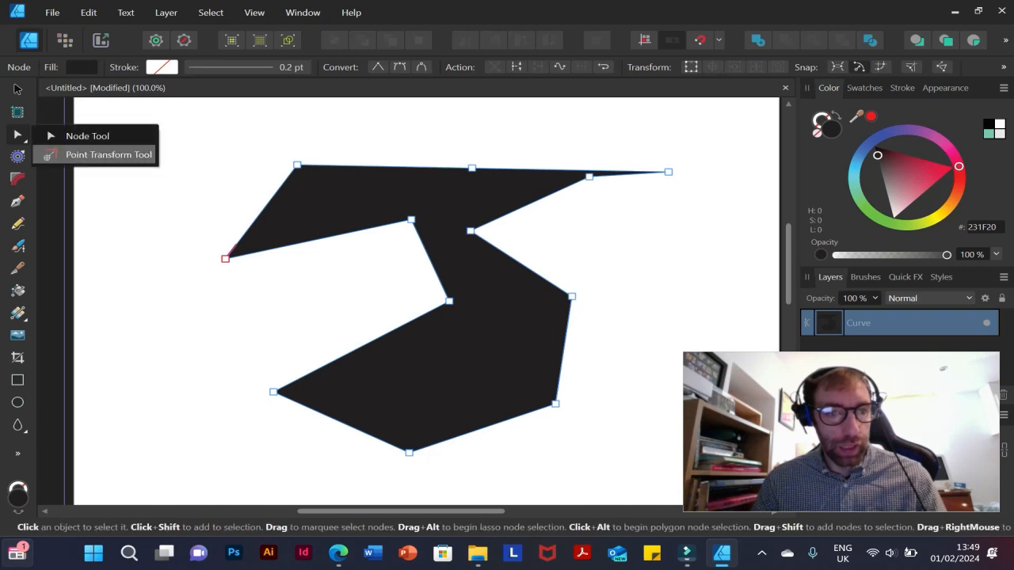
left_click(86, 135)
key("Delete")
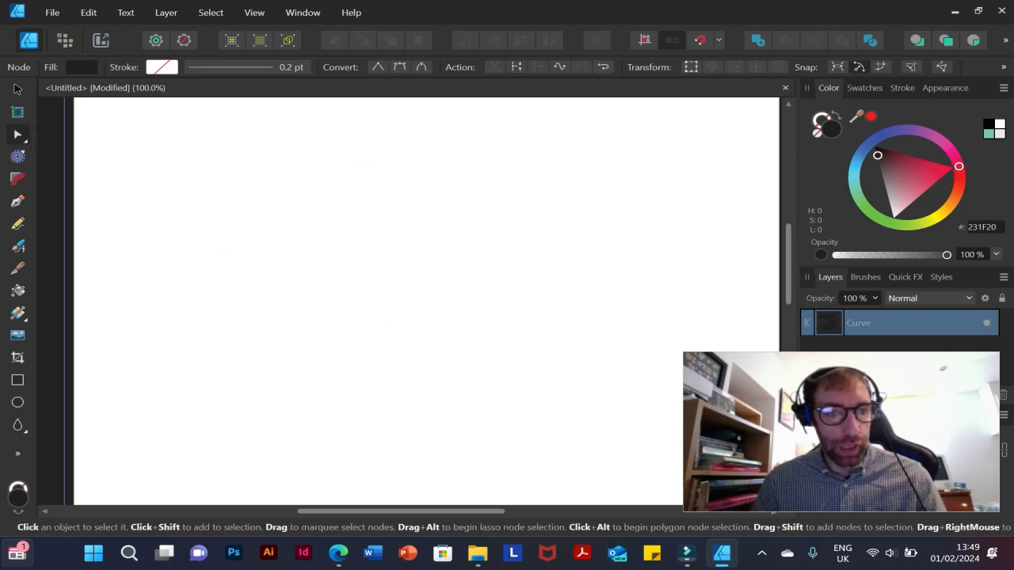
left_click(18, 201)
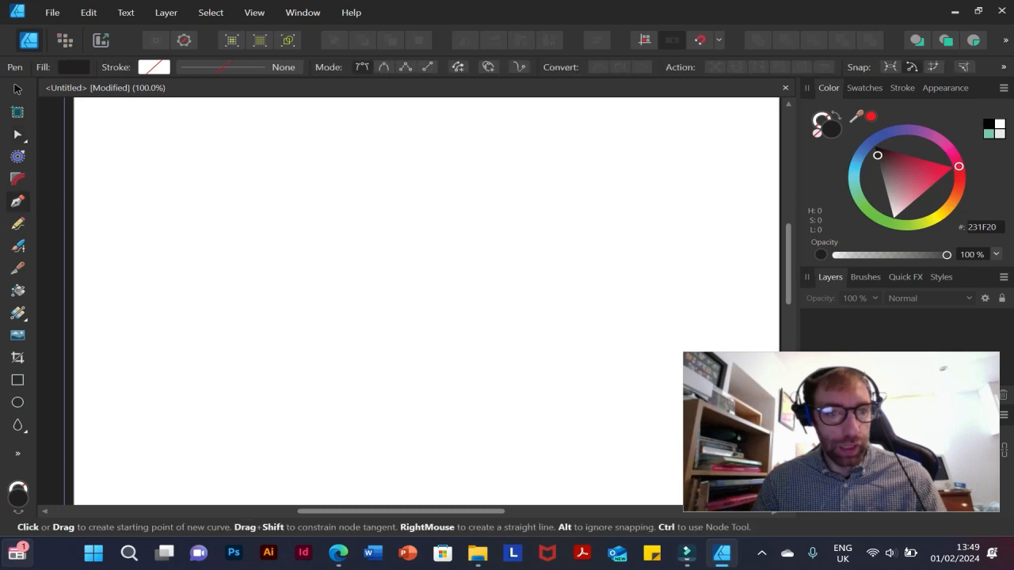
left_click(179, 255)
left_click_drag(328, 179, 462, 231)
left_click_drag(334, 276, 449, 344)
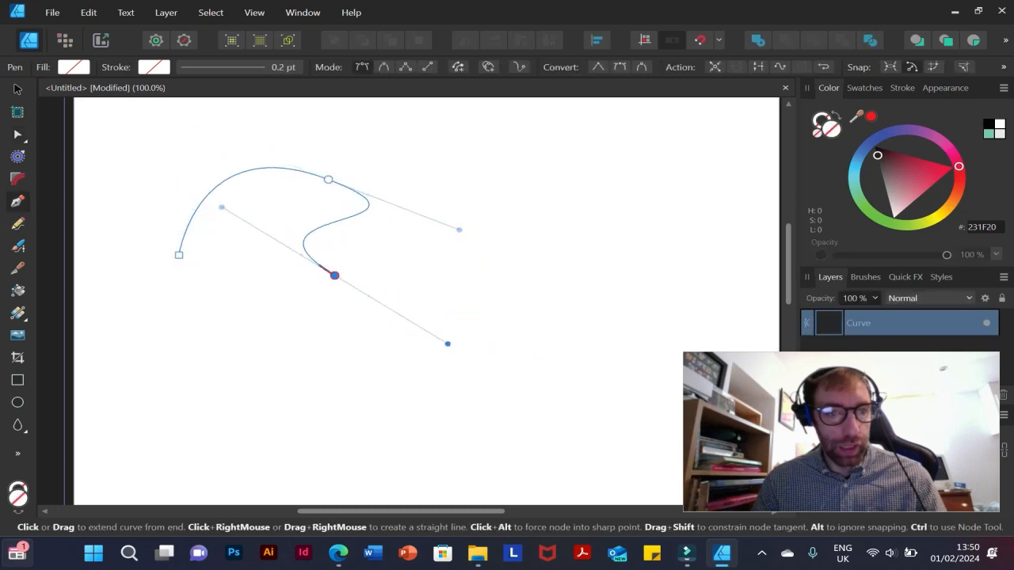
left_click_drag(523, 232, 675, 300)
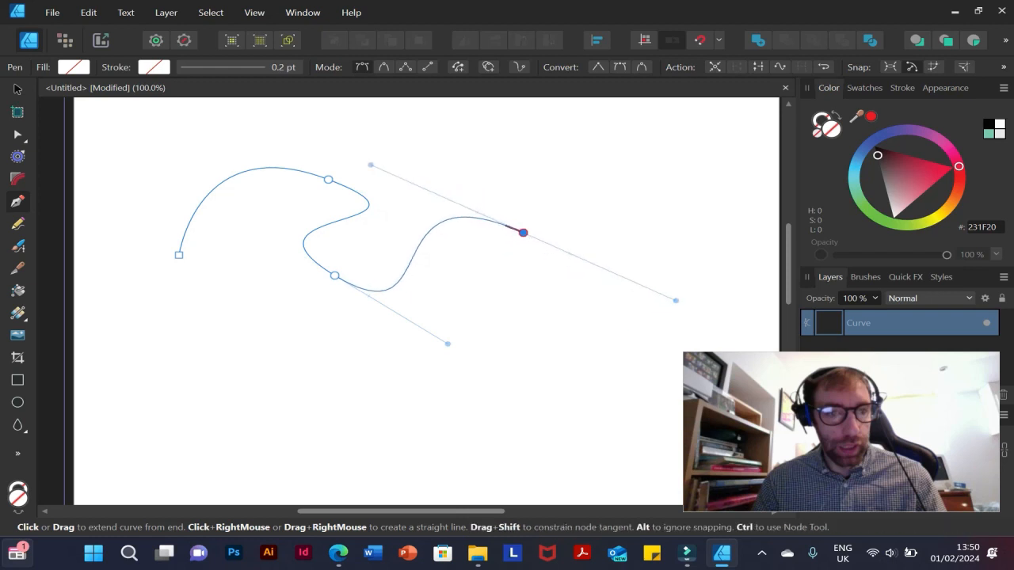
Reshape the last curve segment with the Node Tool by swinging the right end node's handle up and to the right
key("a")
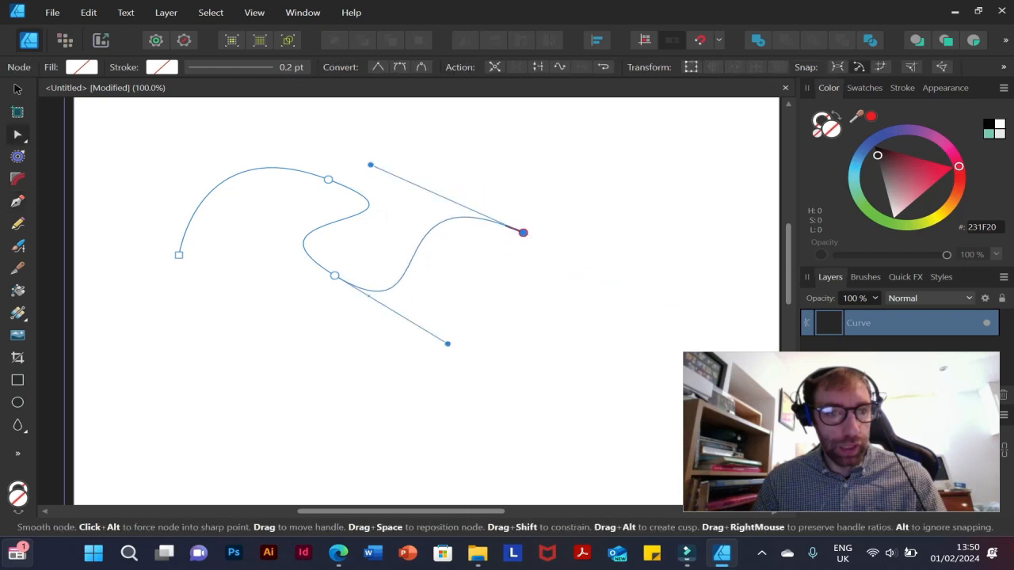
left_click_drag(523, 232, 693, 239)
left_click_drag(418, 229, 409, 141)
key("ctrl+minus")
key("ctrl+minus")
key("ctrl+minus")
key("ctrl+minus")
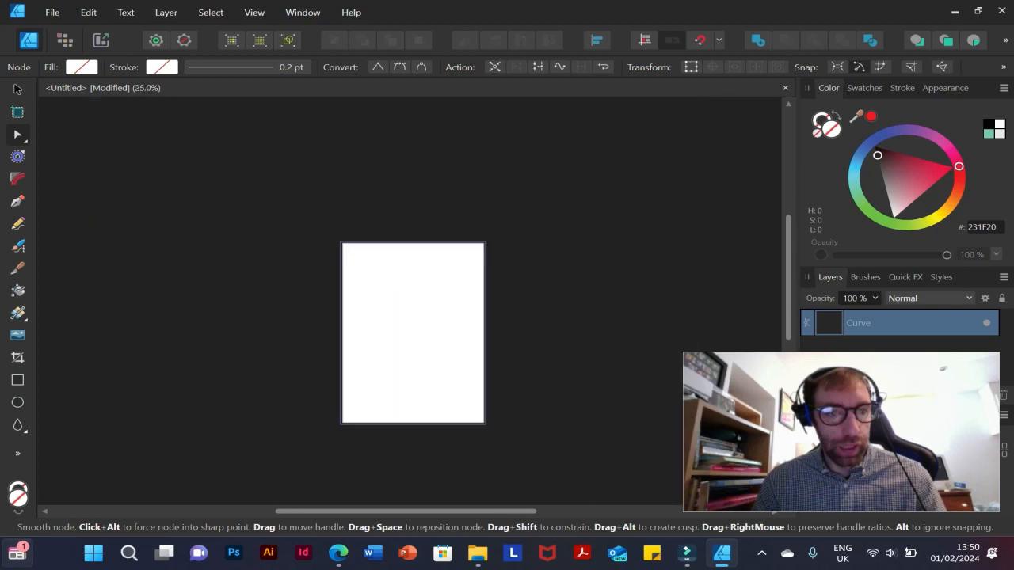
key("ctrl+plus")
key("ctrl+plus")
key("ctrl+plus")
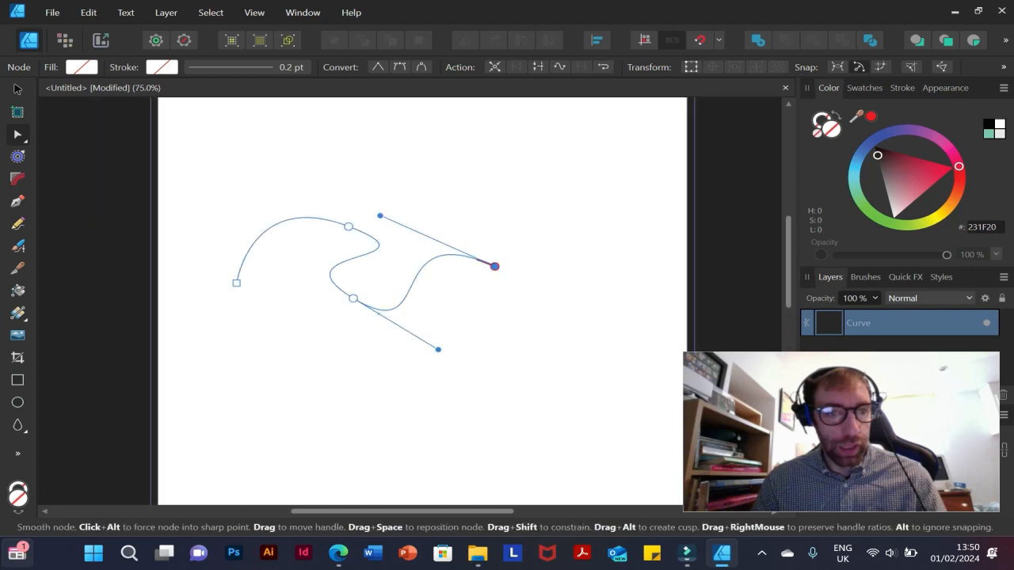
mouse_move(495, 266)
left_mouse_down()
mouse_move(579, 351)
mouse_move(507, 380)
mouse_move(614, 308)
mouse_move(602, 328)
mouse_move(469, 378)
mouse_move(616, 306)
mouse_move(562, 363)
mouse_move(623, 256)
mouse_move(603, 326)
mouse_move(555, 367)
mouse_move(607, 214)
mouse_move(599, 330)
mouse_move(617, 298)
mouse_move(560, 362)
mouse_move(618, 285)
mouse_move(496, 268)
left_mouse_up()
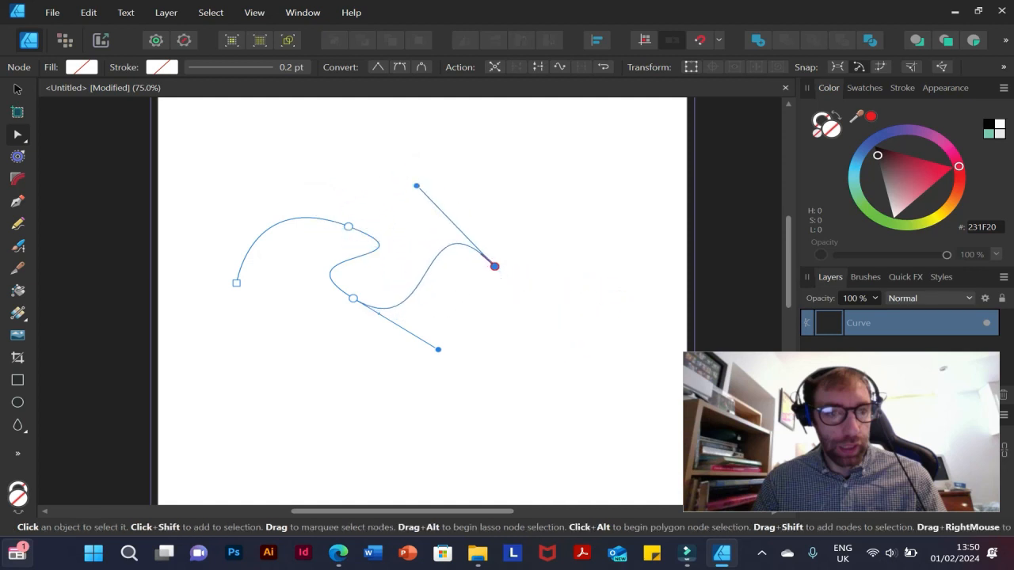
Swing the lower handle of the curve's third node down and to the left, and delete the curve
left_click_drag(441, 352, 315, 396)
left_click(354, 298)
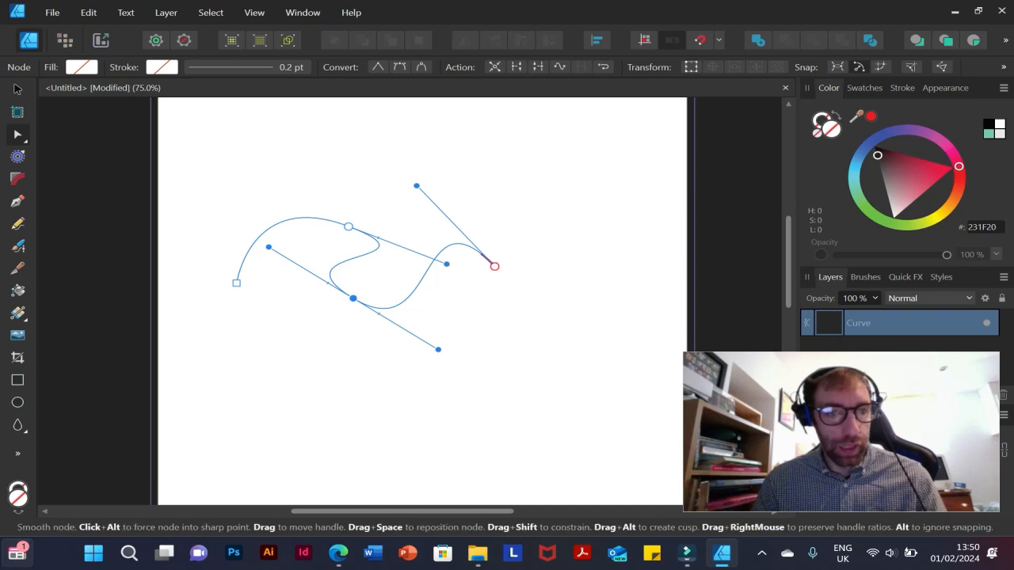
left_click_drag(438, 349, 288, 417)
key("Delete")
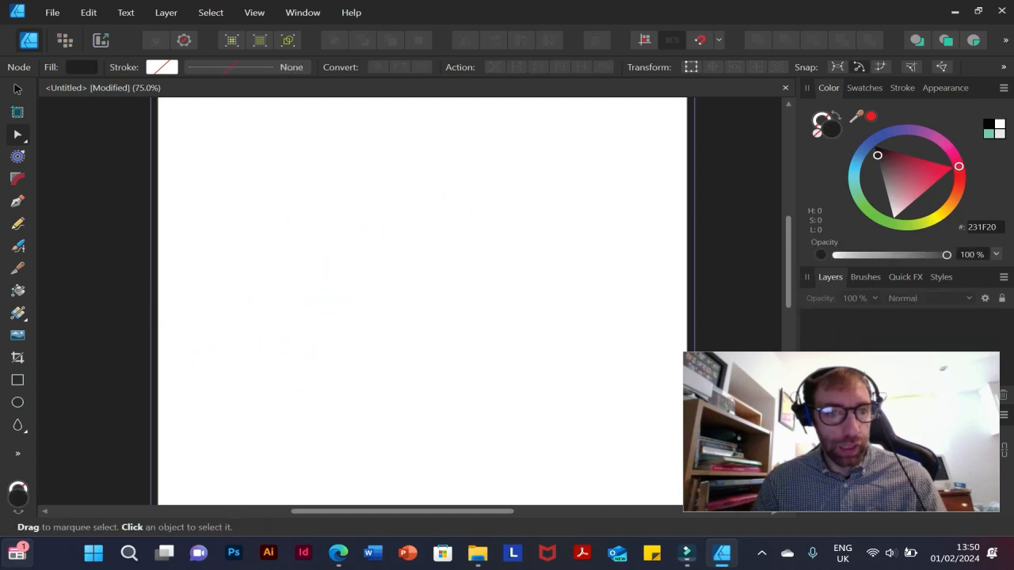
Draw a dense, looping freehand scribble across the upper half of the page with the Pencil Tool, using a dark 0.4 pt stroke
key("n")
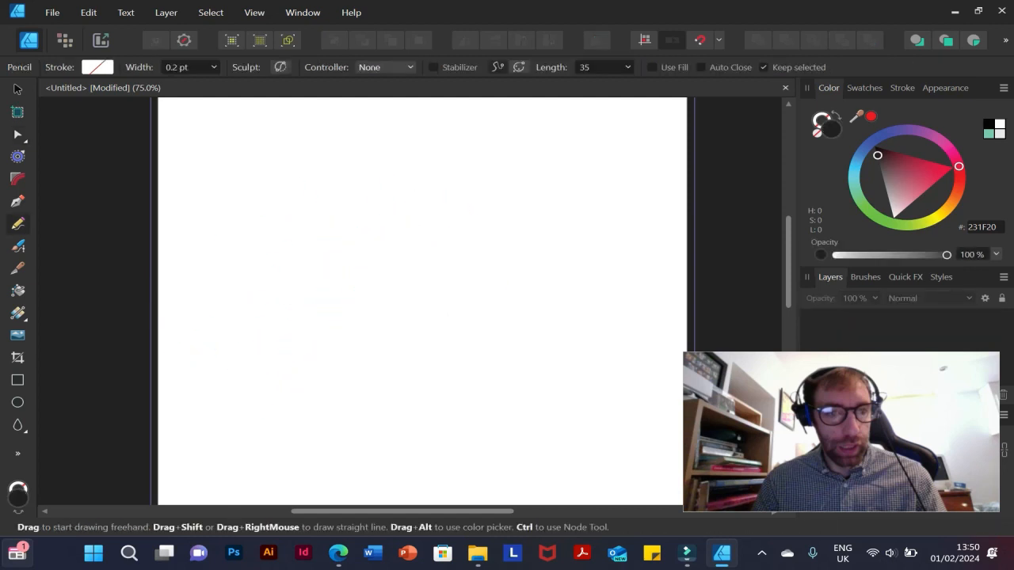
left_click(214, 67)
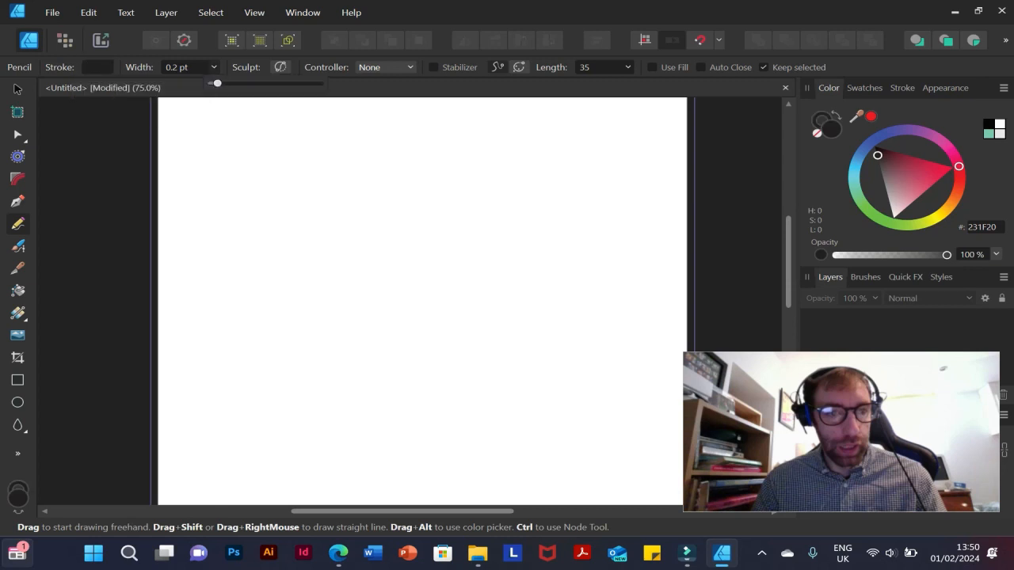
mouse_move(217, 82)
left_mouse_down()
mouse_move(290, 82)
mouse_move(222, 83)
left_mouse_up()
mouse_move(222, 265)
left_mouse_down()
mouse_move(224, 235)
mouse_move(263, 273)
mouse_move(359, 190)
mouse_move(484, 200)
mouse_move(448, 316)
mouse_move(364, 238)
mouse_move(333, 247)
mouse_move(306, 206)
mouse_move(208, 271)
mouse_move(304, 263)
mouse_move(484, 223)
mouse_move(458, 257)
mouse_move(330, 318)
mouse_move(492, 301)
mouse_move(173, 214)
mouse_move(329, 179)
mouse_move(256, 355)
mouse_move(309, 285)
left_mouse_up()
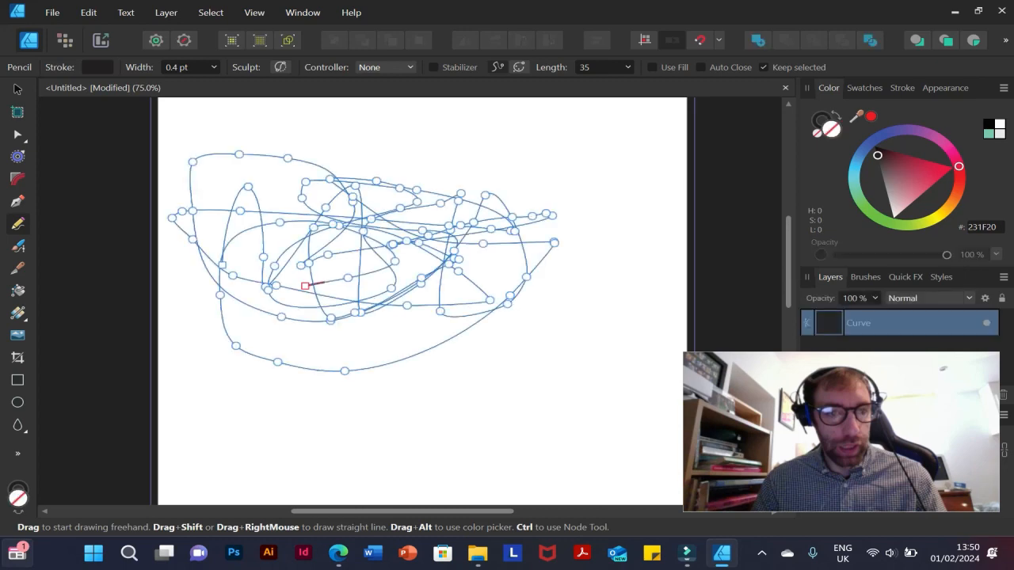
Draw a second freehand pencil curve that loops across the lower part of the existing scribble
right_click(336, 293)
right_click(427, 289)
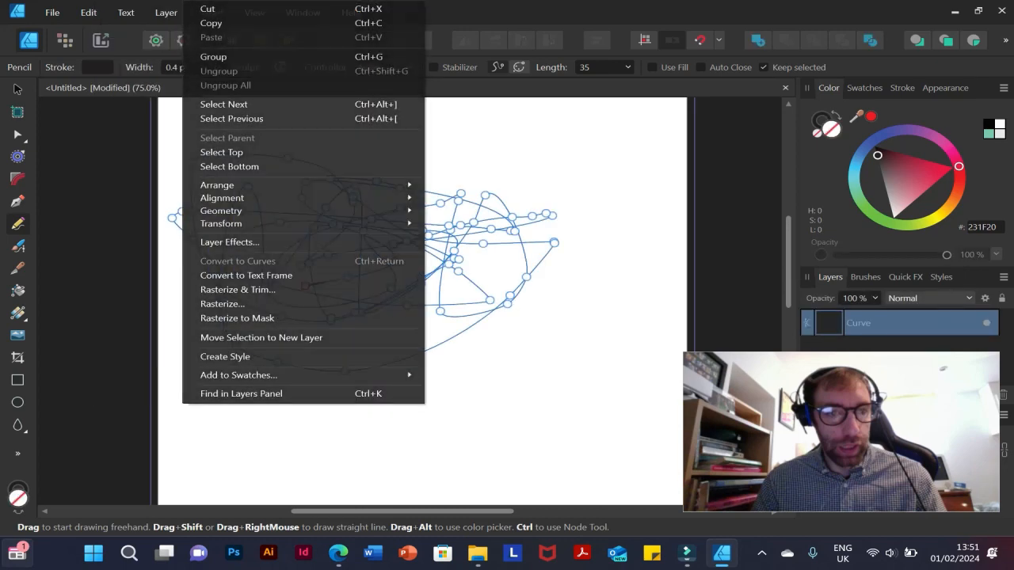
right_click(521, 287)
mouse_move(562, 285)
left_mouse_down()
mouse_move(626, 277)
mouse_move(333, 299)
mouse_move(452, 374)
left_mouse_up()
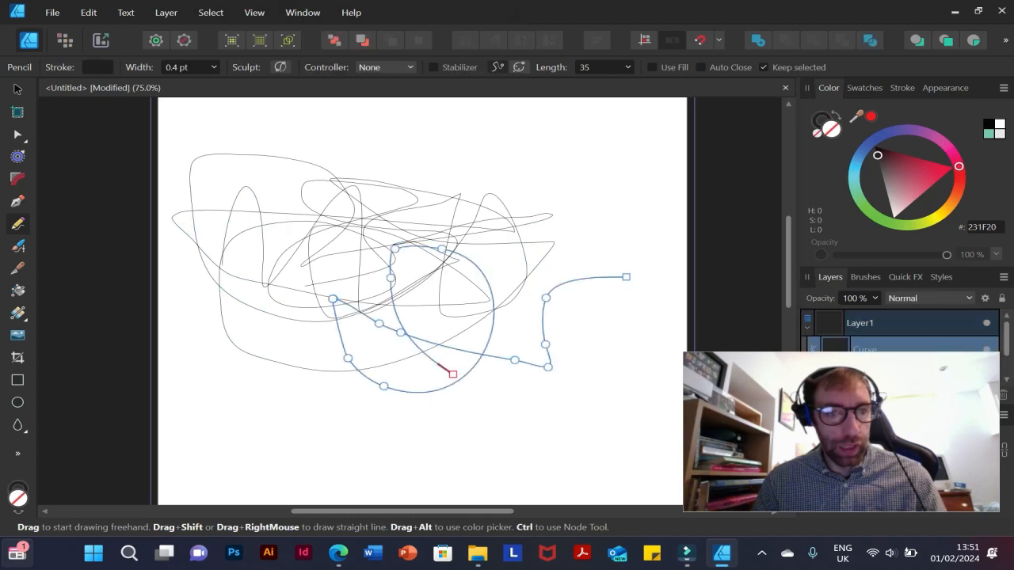
Select all the pencil curves on the page and delete them
key("v")
key("ctrl+a")
key("Delete")
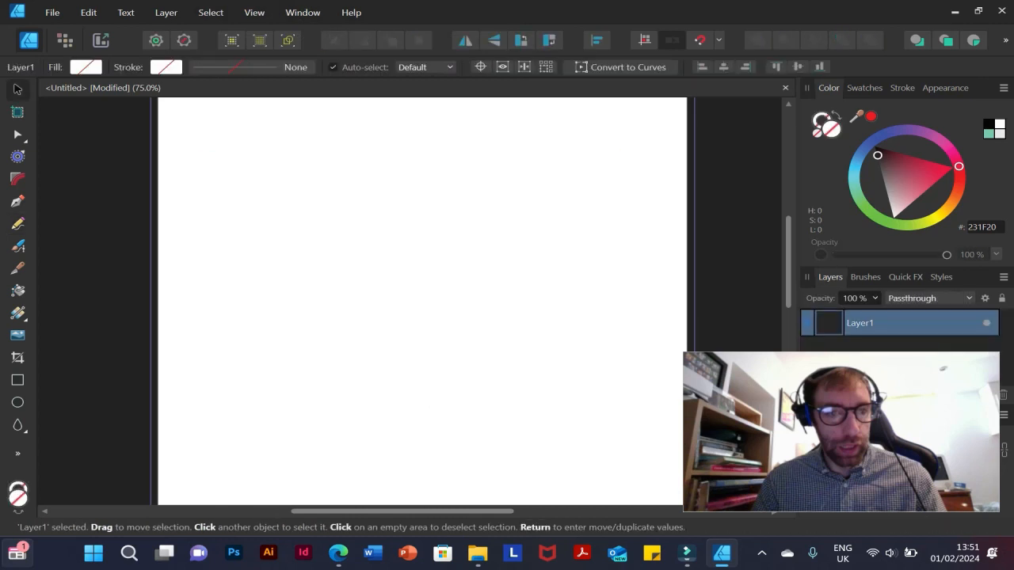
Set the Pencil Tool's stroke width to 20 pt and its length to 80.8, trying one stroke and undoing it
key("p")
key("n")
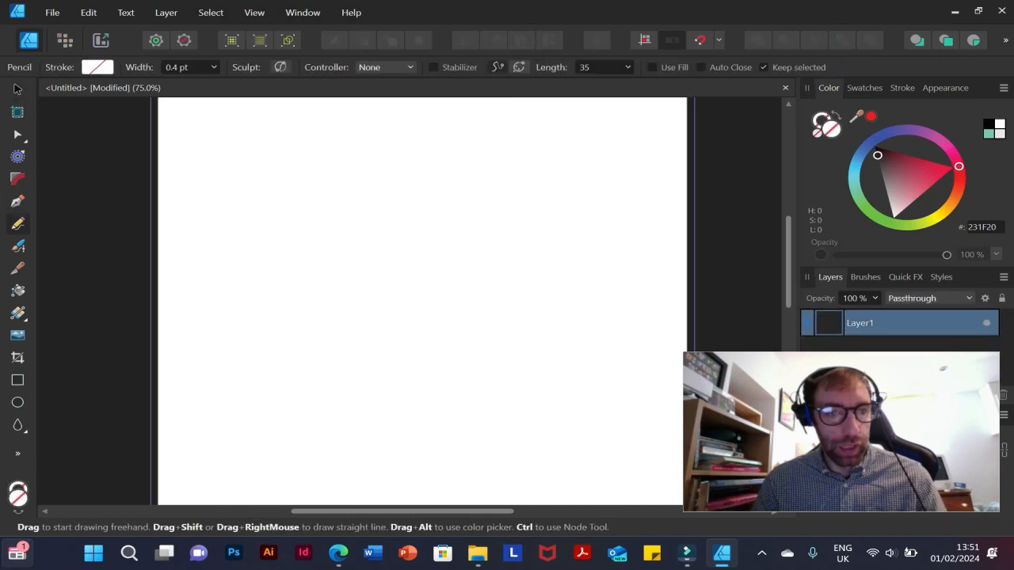
mouse_move(214, 67)
left_mouse_down()
mouse_move(217, 83)
mouse_move(266, 83)
left_mouse_up()
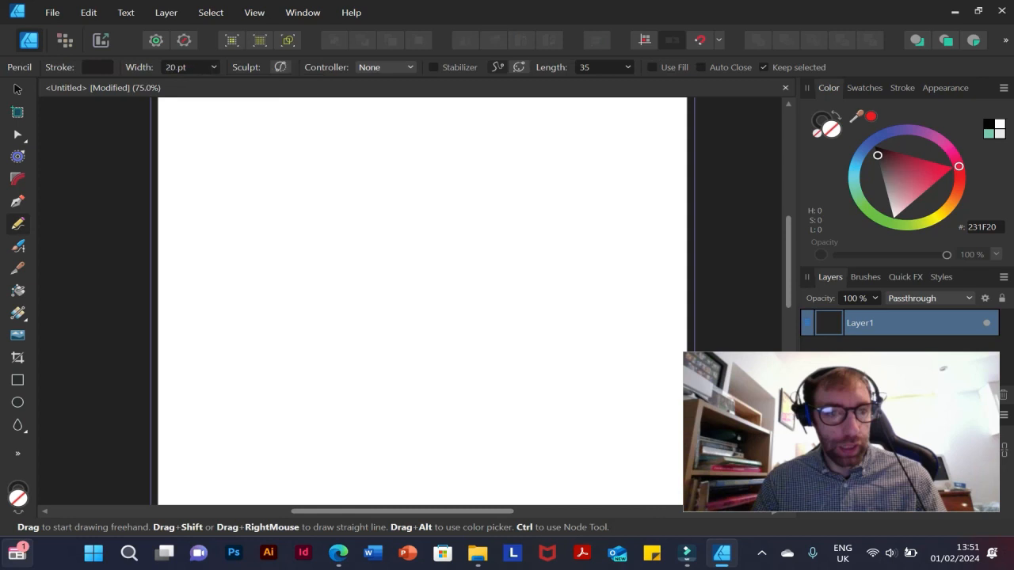
mouse_move(628, 67)
left_mouse_down()
mouse_move(630, 83)
mouse_move(674, 83)
left_mouse_up()
mouse_move(362, 252)
left_mouse_down()
mouse_move(469, 184)
mouse_move(625, 214)
mouse_move(393, 204)
mouse_move(232, 286)
left_mouse_up()
key("ctrl+z")
Set the stroke color to red D95B5B and try it with a looping pencil curve, undoing the curve
double_click(820, 119)
left_click(465, 239)
left_click(697, 395)
mouse_move(368, 221)
left_mouse_down()
mouse_move(446, 242)
mouse_move(508, 224)
mouse_move(420, 230)
left_mouse_up()
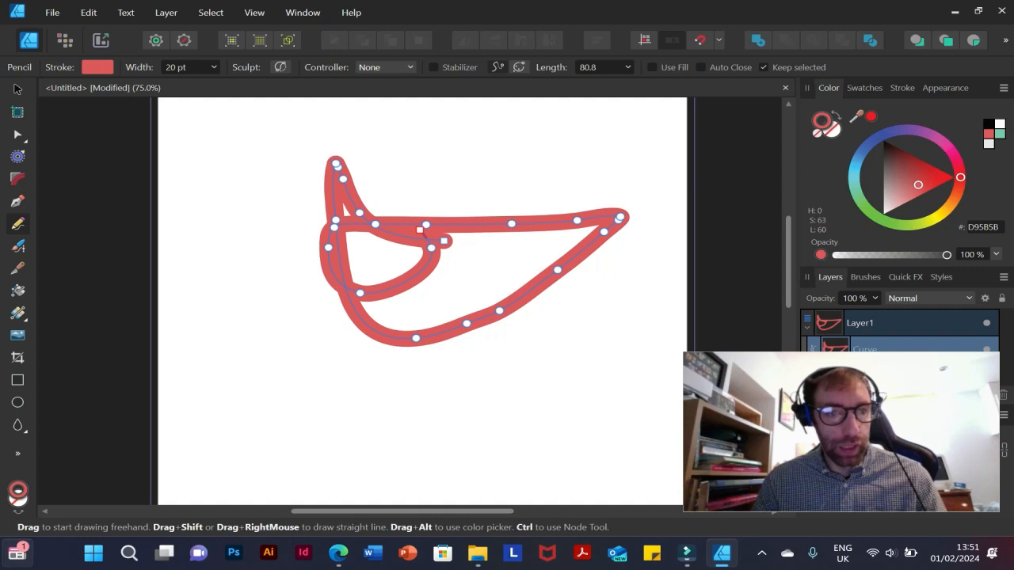
key("ctrl+z")
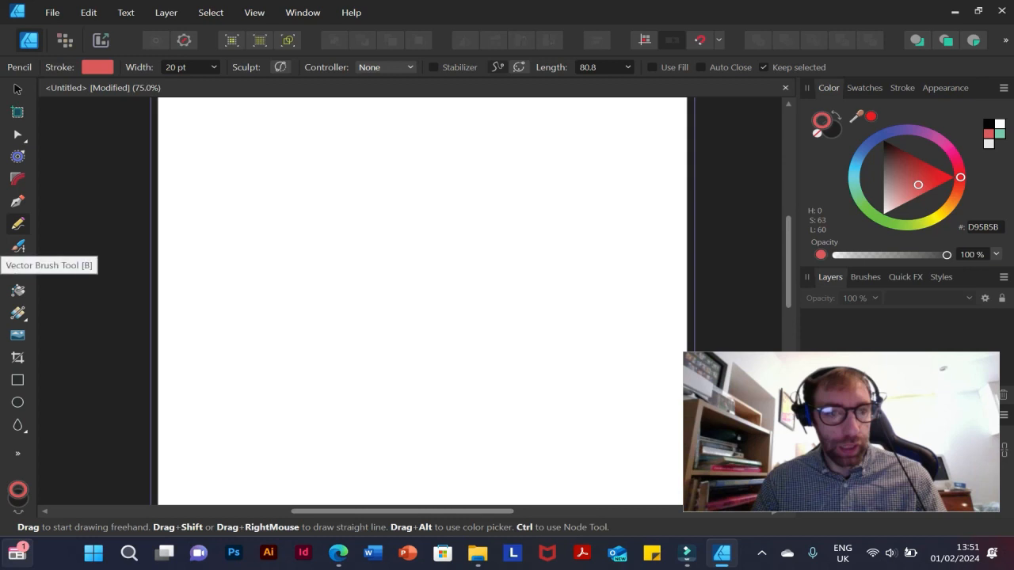
Switch to the Vector Brush Tool, undo a short trial stroke, and increase the brush width to 172.2 px
left_click(17, 246)
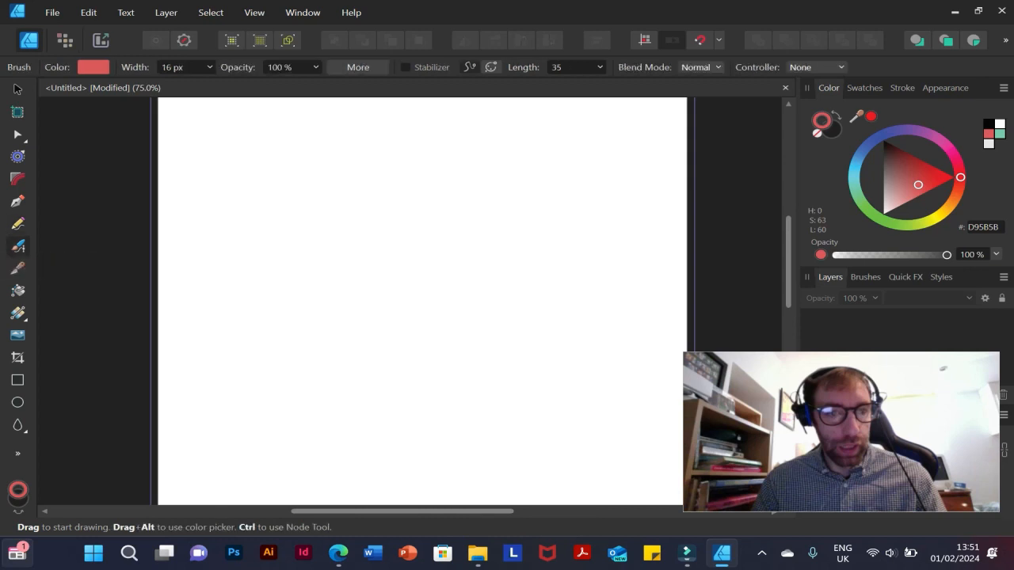
left_click_drag(202, 257, 313, 264)
key("ctrl+z")
key("]")
key("]")
key("]")
key("]")
key("]")
key("]")
key("]")
key("]")
key("]")
key("]")
key("]")
key("]")
key("]")
key("]")
key("]")
key("]")
Paint a thick red open loop near the top of the page with the Vector Brush Tool and undo it
mouse_move(269, 155)
left_mouse_down()
mouse_move(367, 116)
mouse_move(461, 189)
mouse_move(297, 231)
left_mouse_up()
scroll(298, 229, "up", 7)
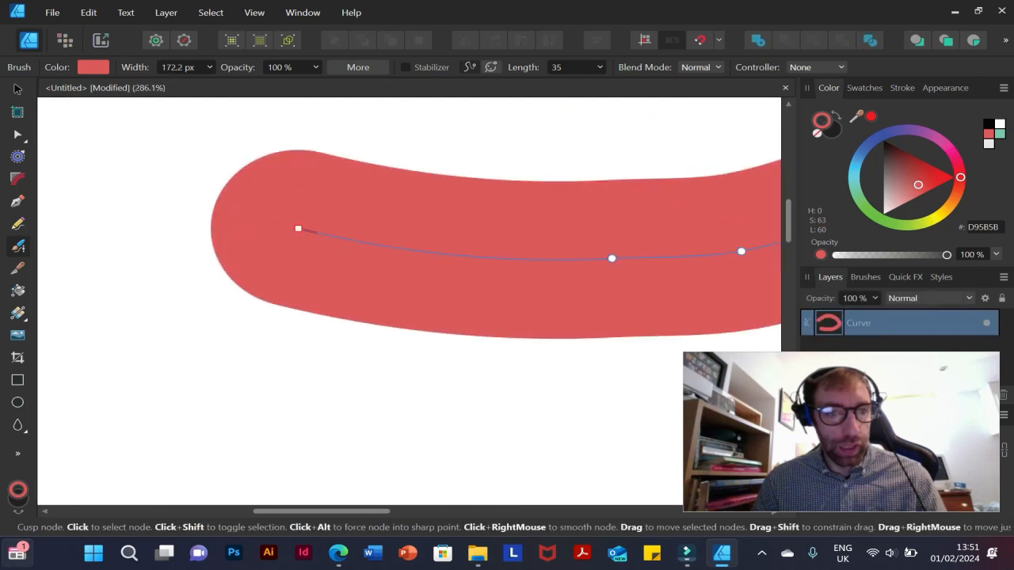
scroll(298, 229, "down", 8)
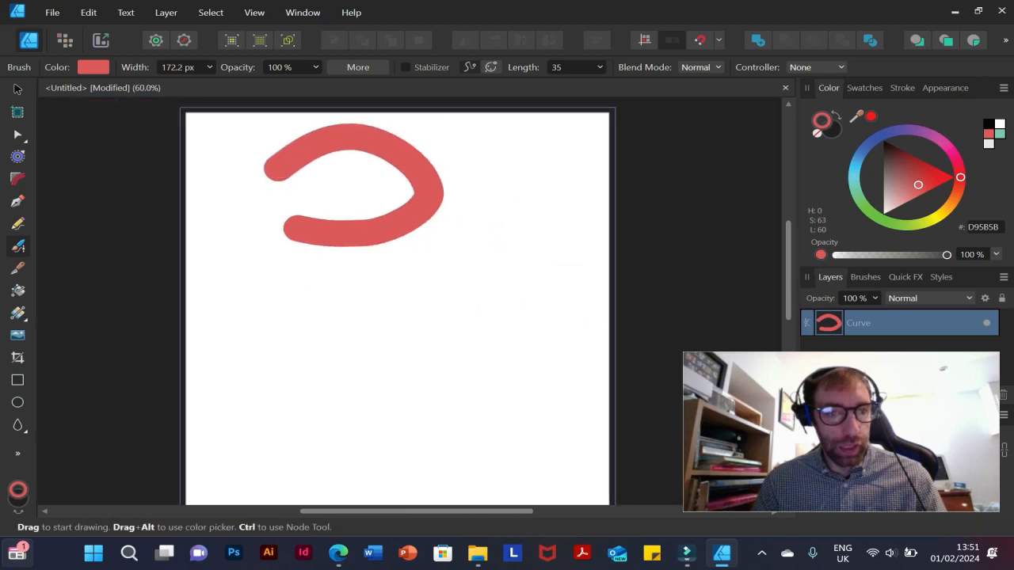
key("ctrl+z")
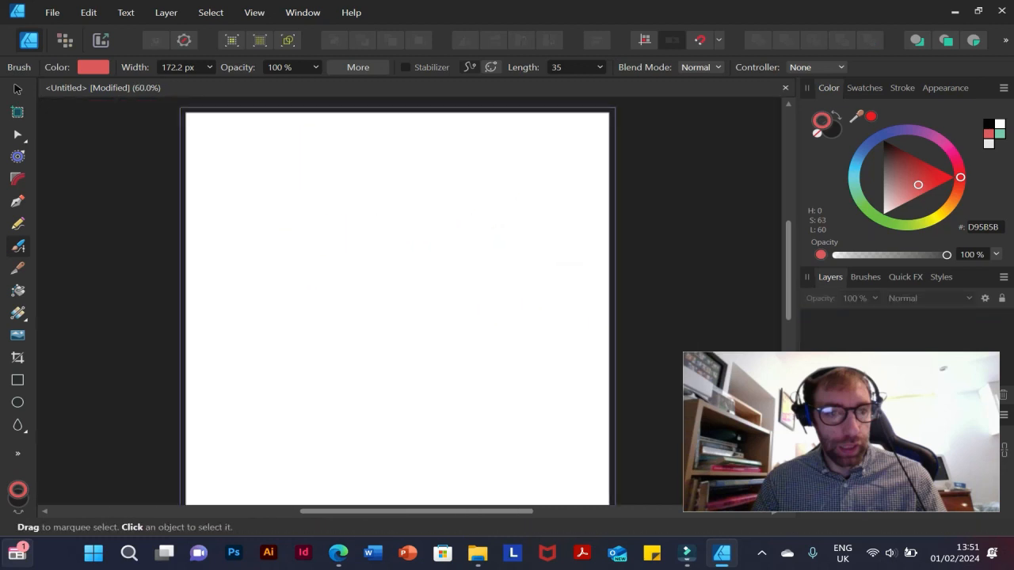
Detach the Brushes panel so it floats over the canvas and lengthen it to list more Acrylics brushes
left_click(303, 12)
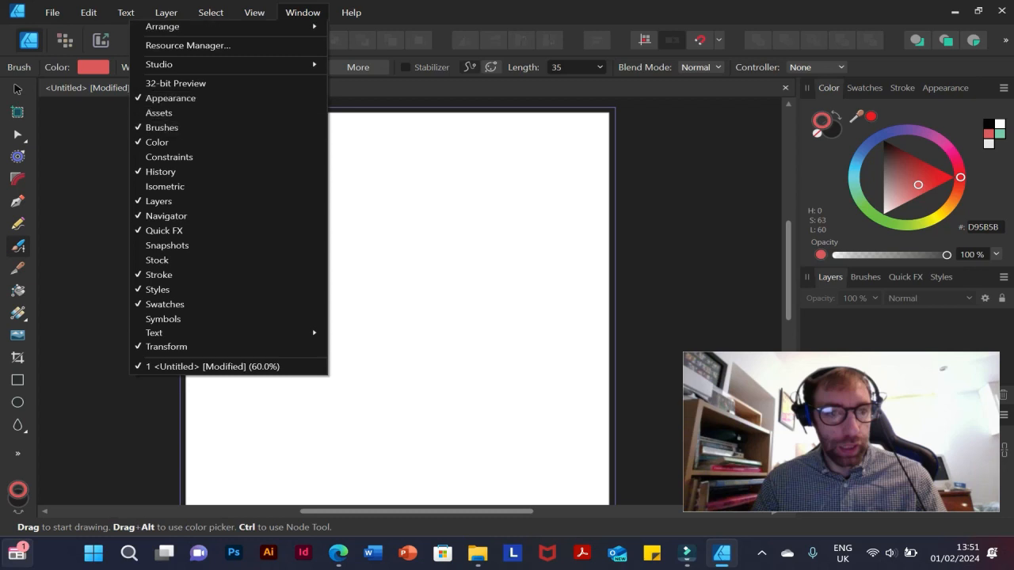
left_click(865, 277)
mouse_move(865, 277)
left_mouse_down()
mouse_move(636, 196)
mouse_move(635, 174)
left_mouse_up()
left_click_drag(645, 299, 644, 460)
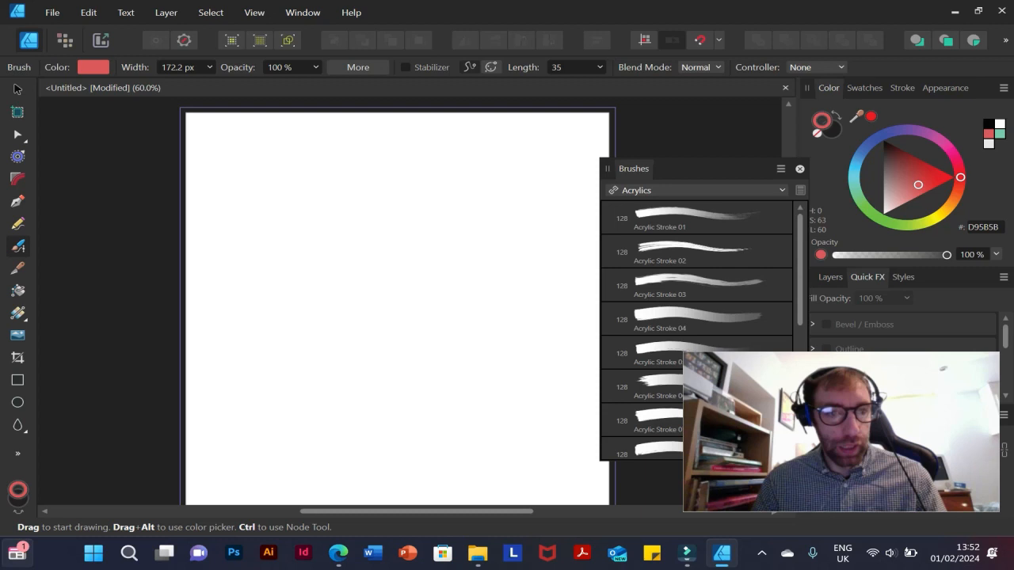
Paint a thick red stroke with the Vector Brush Tool that arcs over and spirals back into itself on the page
mouse_move(272, 269)
left_mouse_down()
mouse_move(341, 287)
mouse_move(365, 262)
mouse_move(332, 252)
left_mouse_up()
scroll(352, 258, "up", 5)
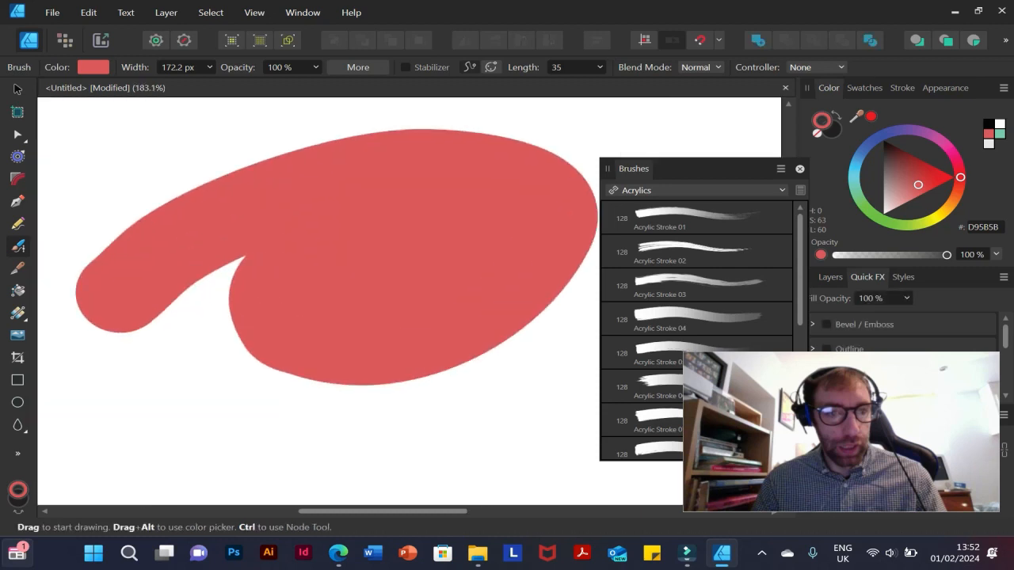
scroll(352, 255, "up", 3)
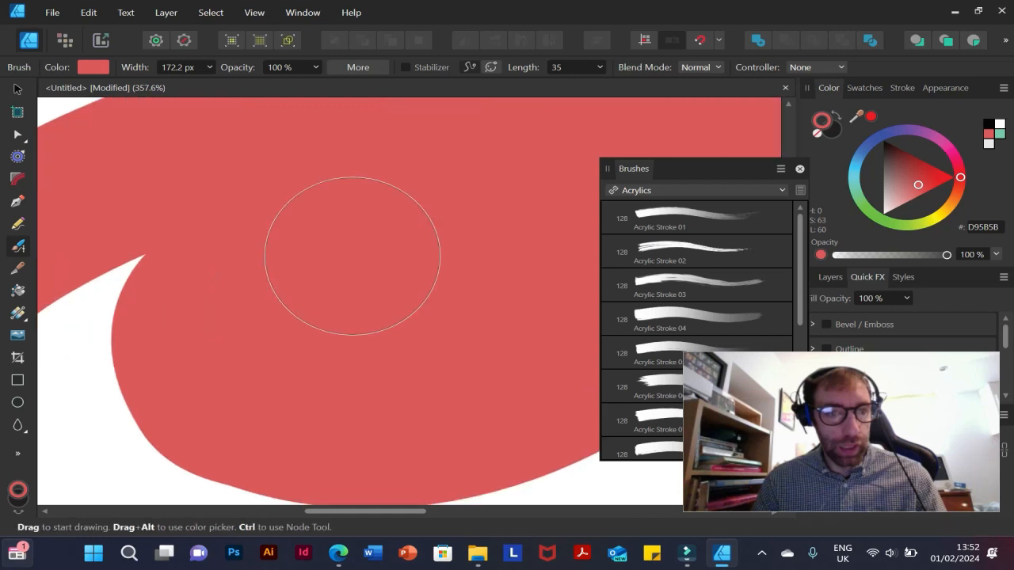
scroll(352, 256, "down", 3)
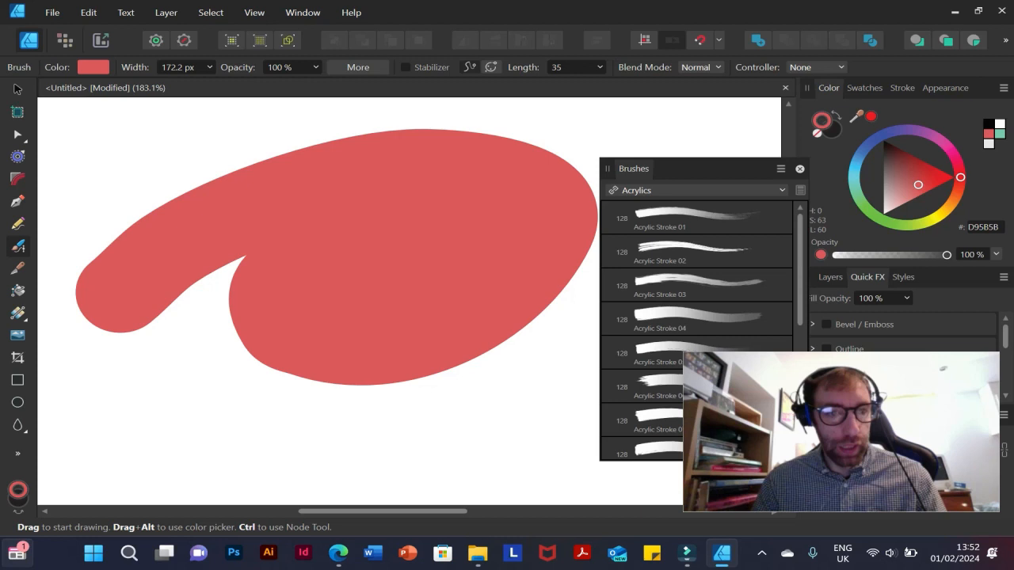
scroll(352, 256, "down", 2)
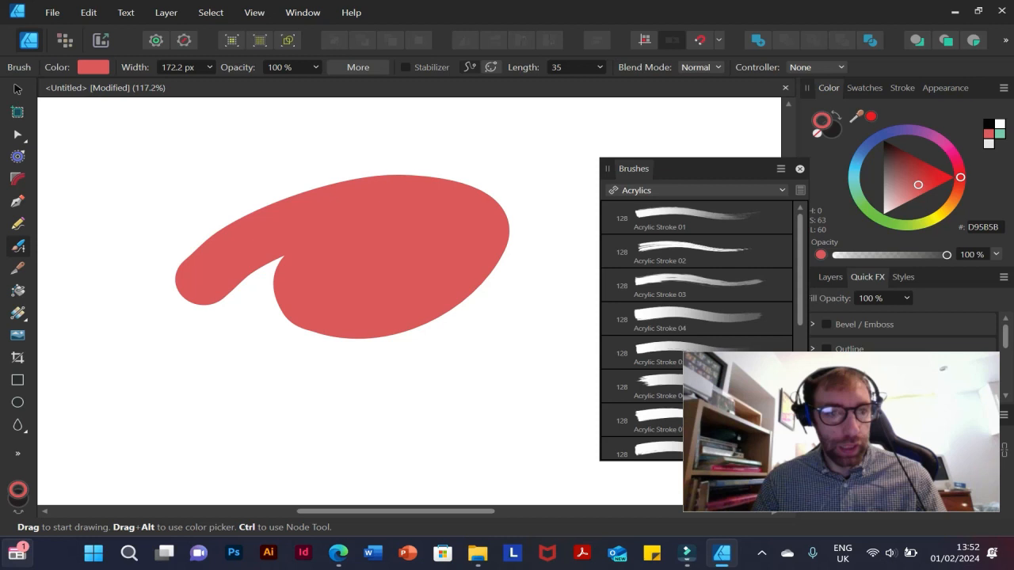
Apply the Acrylic Stroke 04 brush to the selected red curve
key("v")
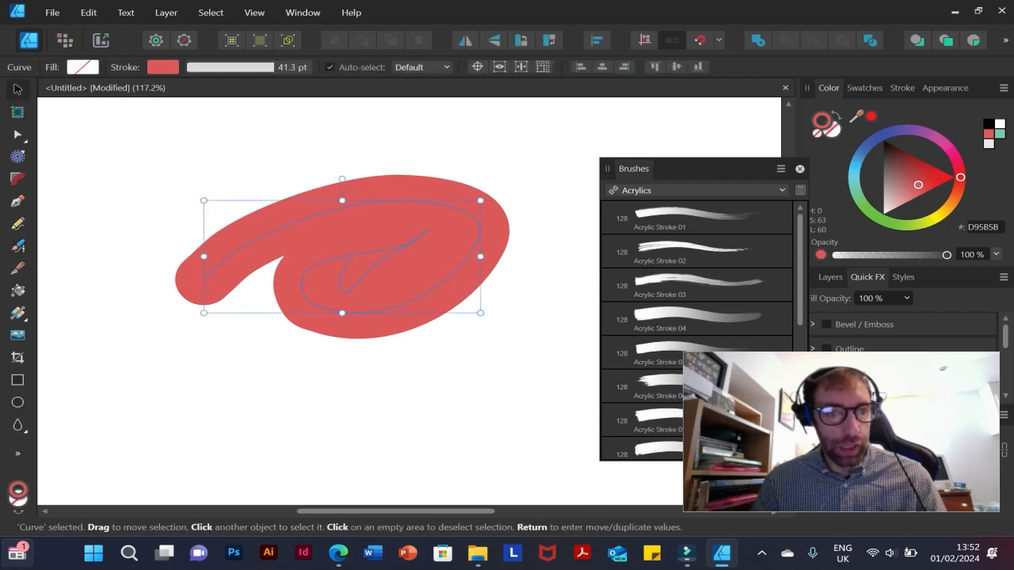
left_click(697, 285)
left_click(697, 319)
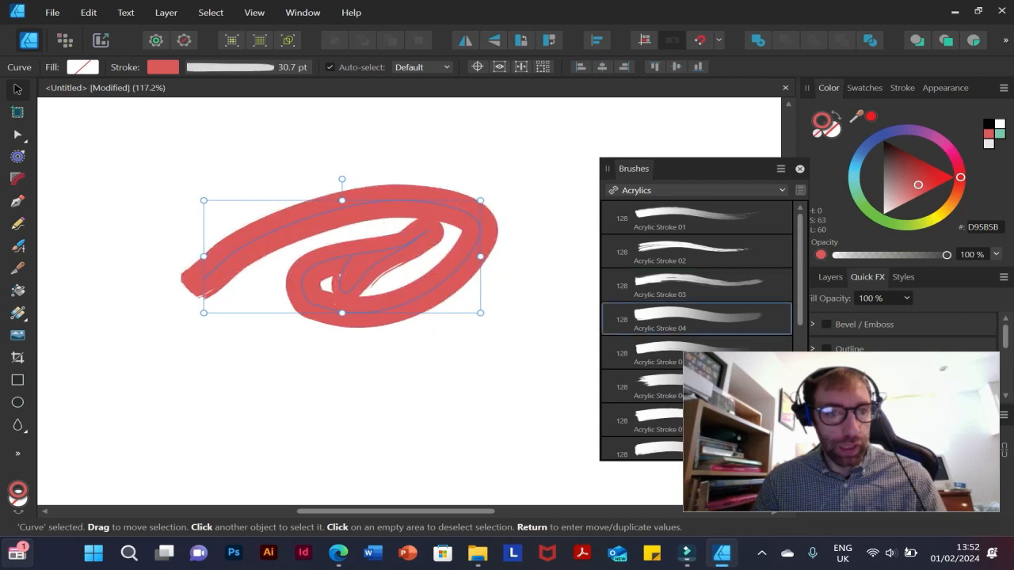
Inspect the bristle edges of the acrylic stroke at high magnification
scroll(390, 234, "up", 4)
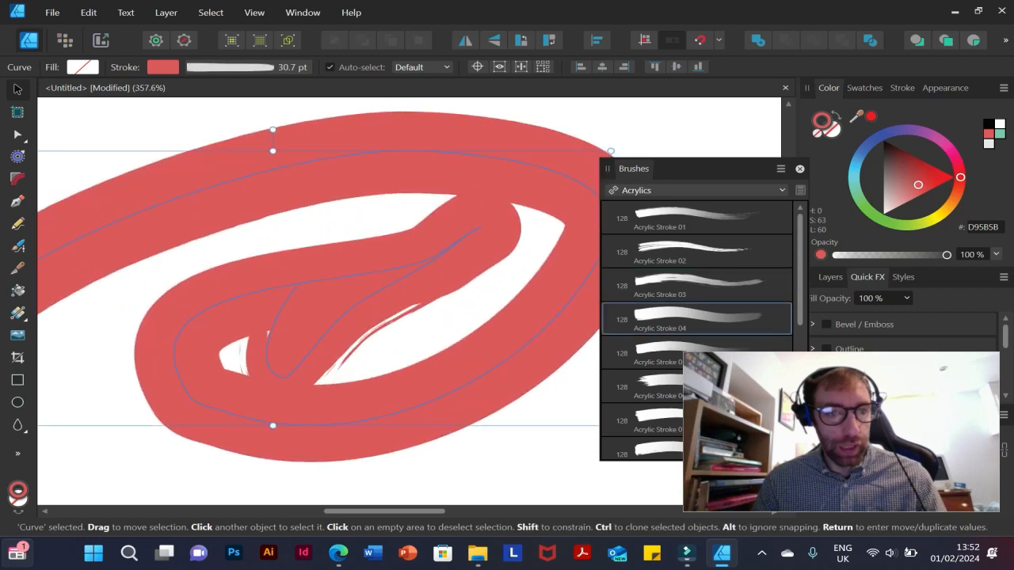
scroll(442, 290, "up", 5)
scroll(440, 324, "up", 3)
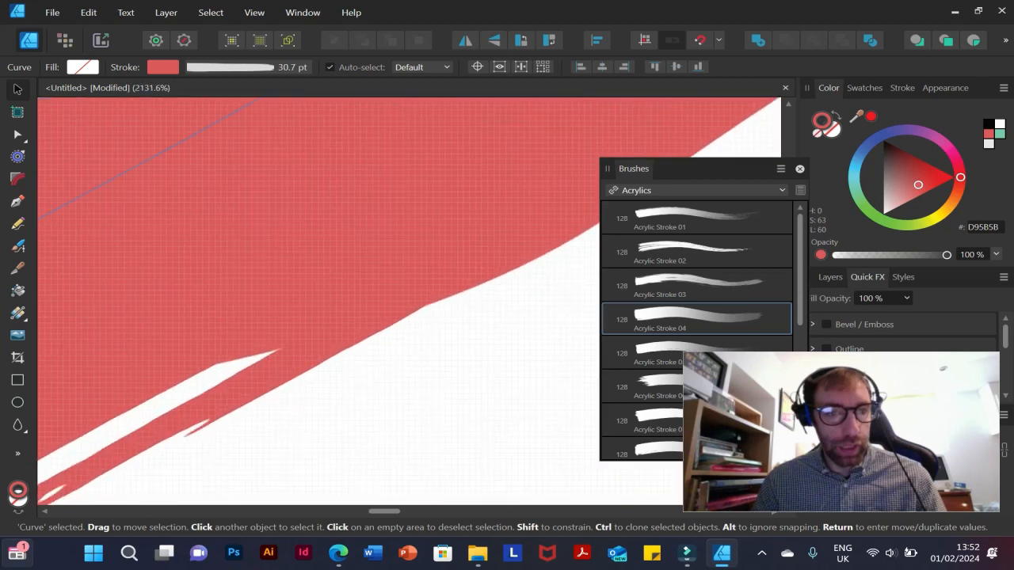
scroll(440, 324, "down", 3)
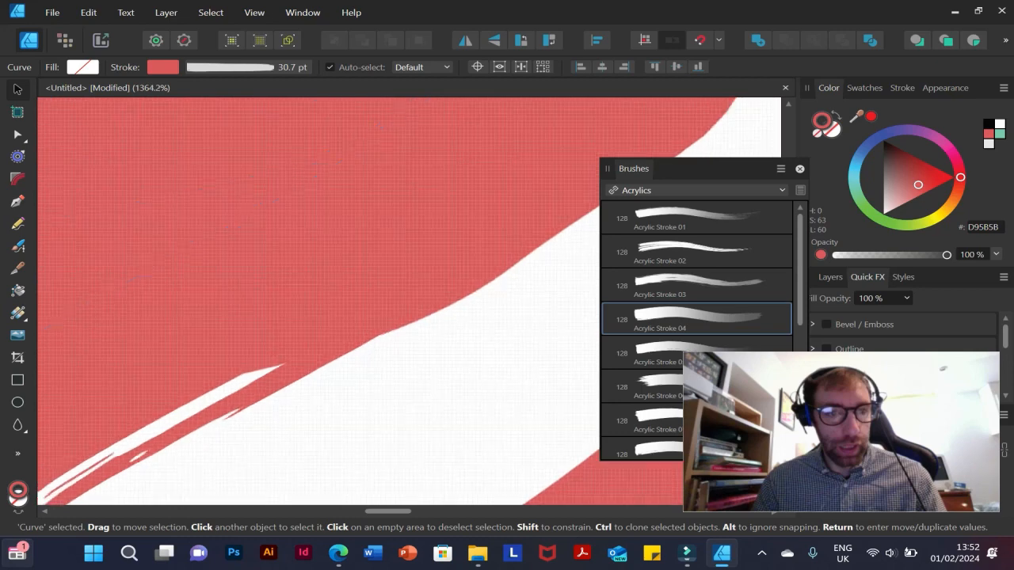
scroll(440, 324, "down", 5)
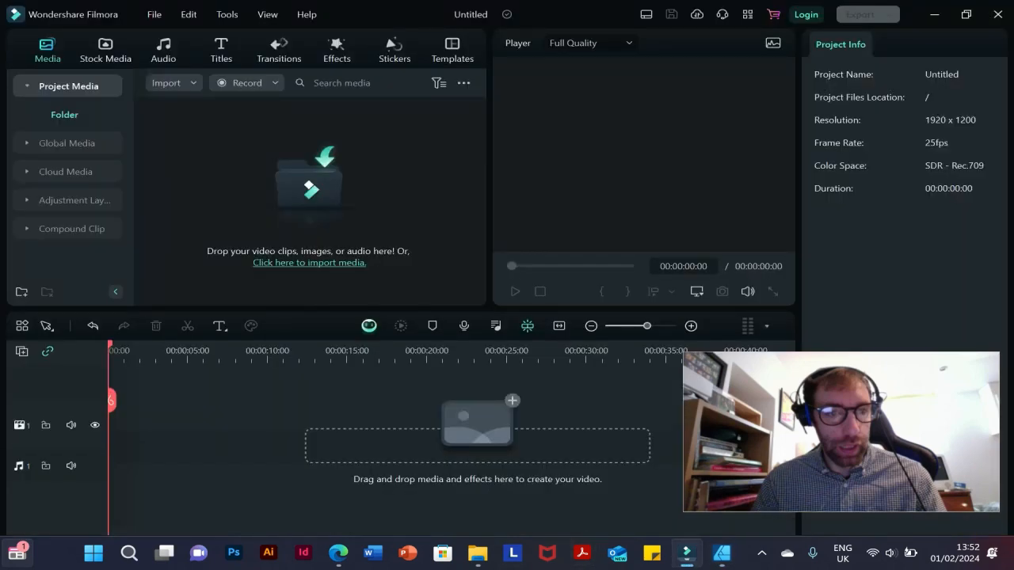
Minimize the Wondershare Filmora window to return to Affinity Designer, and deselect the brush stroke
left_click(935, 14)
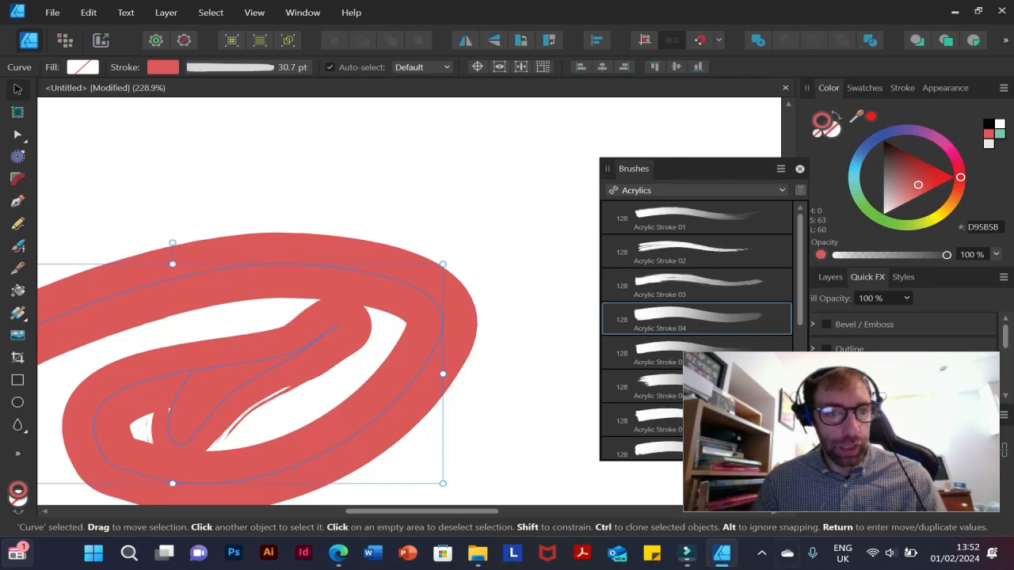
left_click(762, 553)
scroll(431, 269, "down", 4)
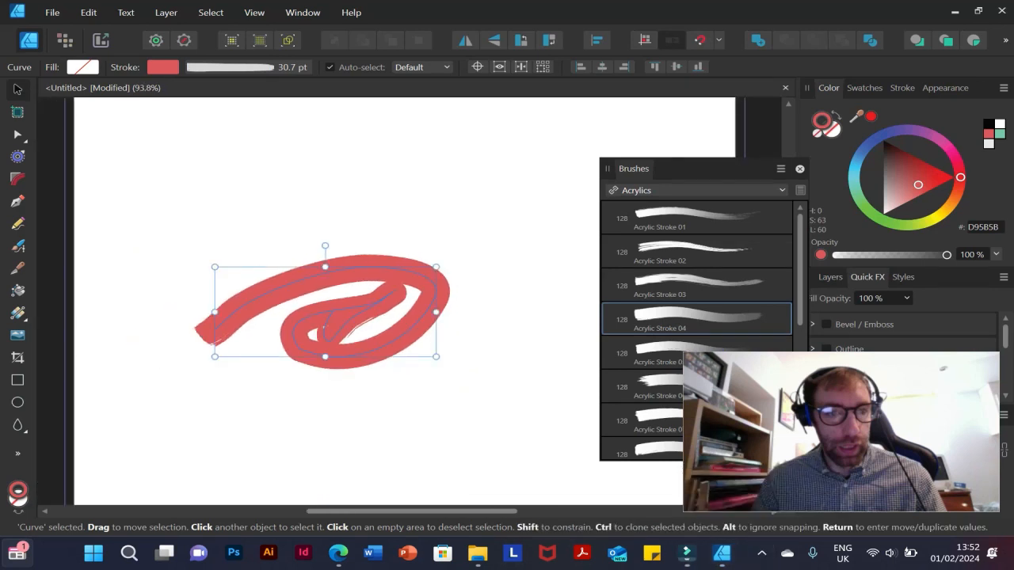
left_click(507, 238)
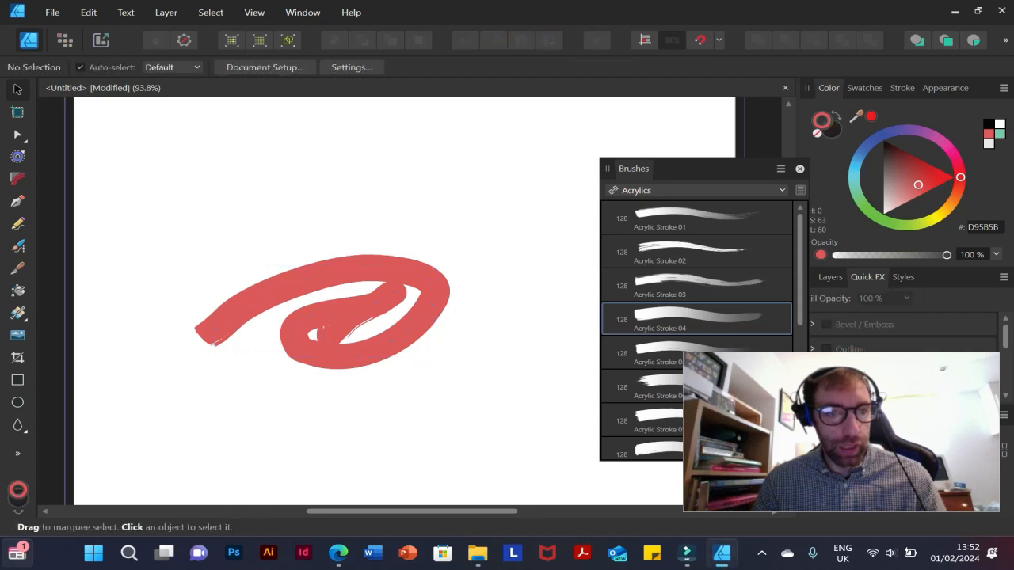
key("ctrl+a")
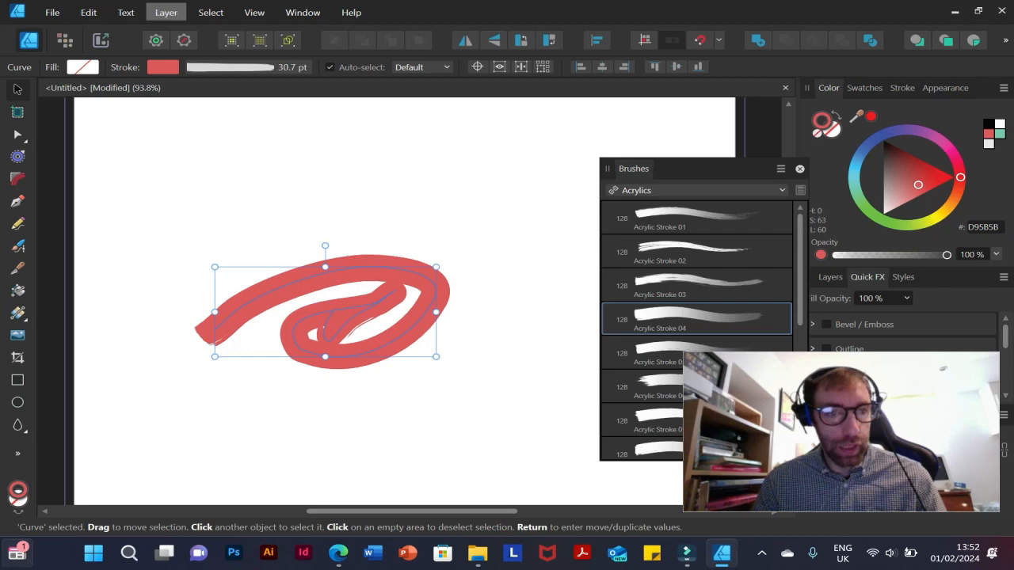
left_click(254, 12)
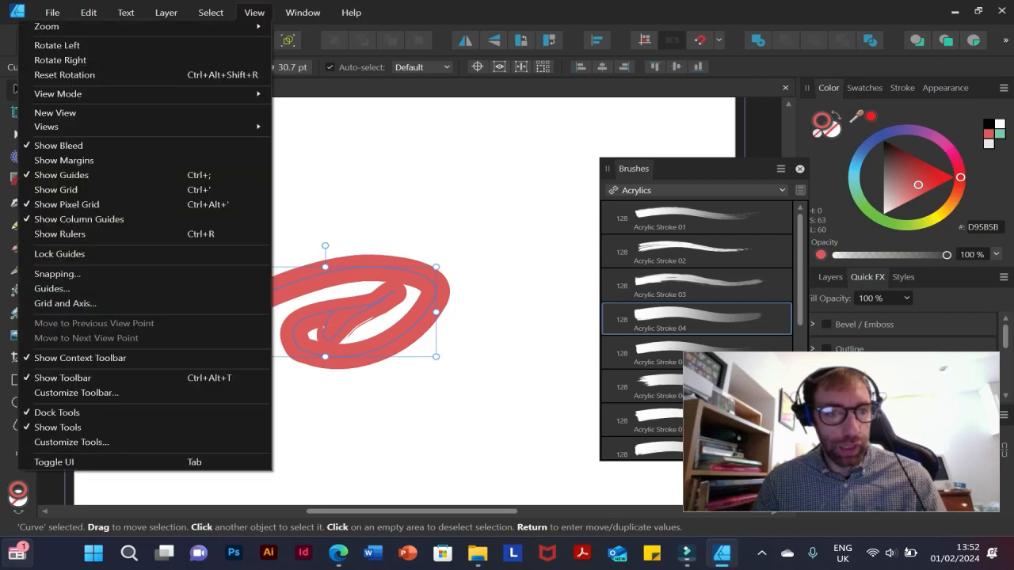
left_click(210, 11)
left_click(166, 12)
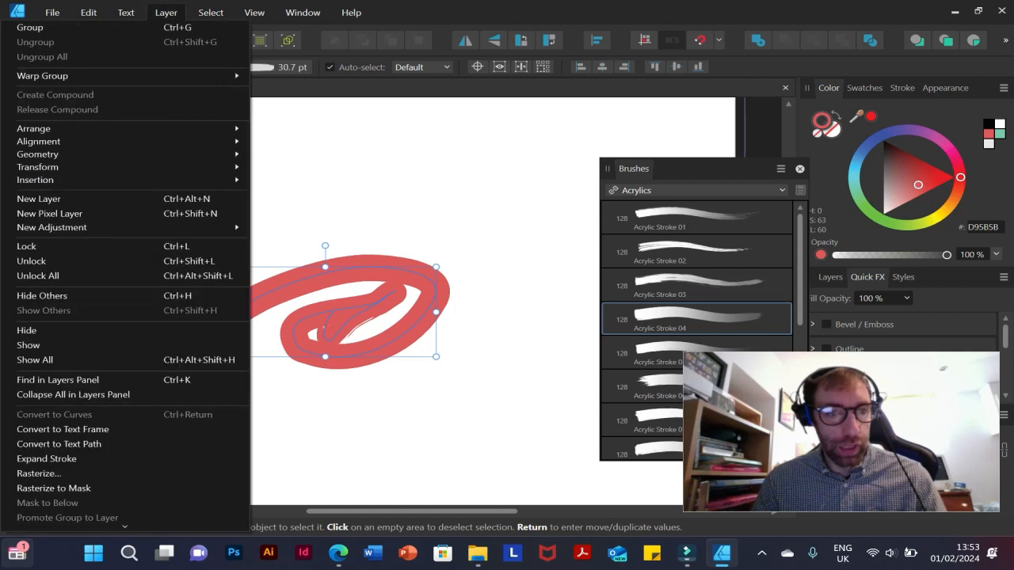
left_click(35, 360)
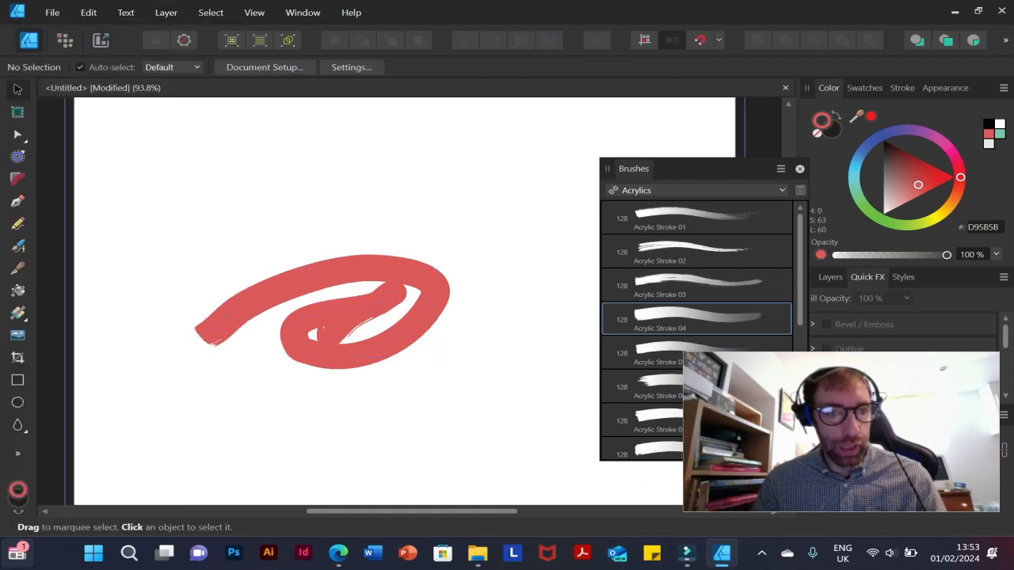
Delete the red brush stroke and pick the brush just below Acrylic Stroke 11 in the Acrylics set
left_click(366, 268)
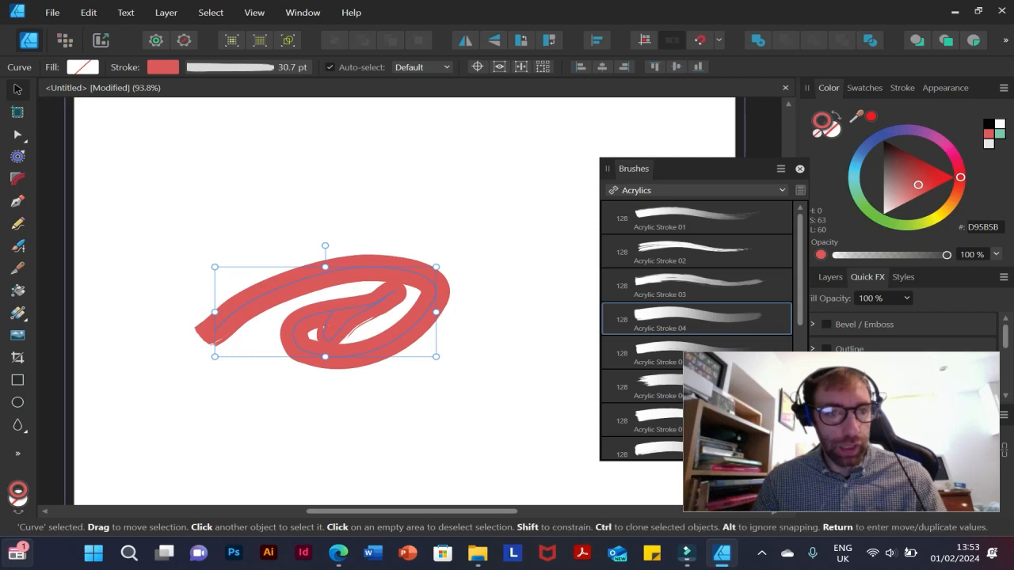
key("Delete")
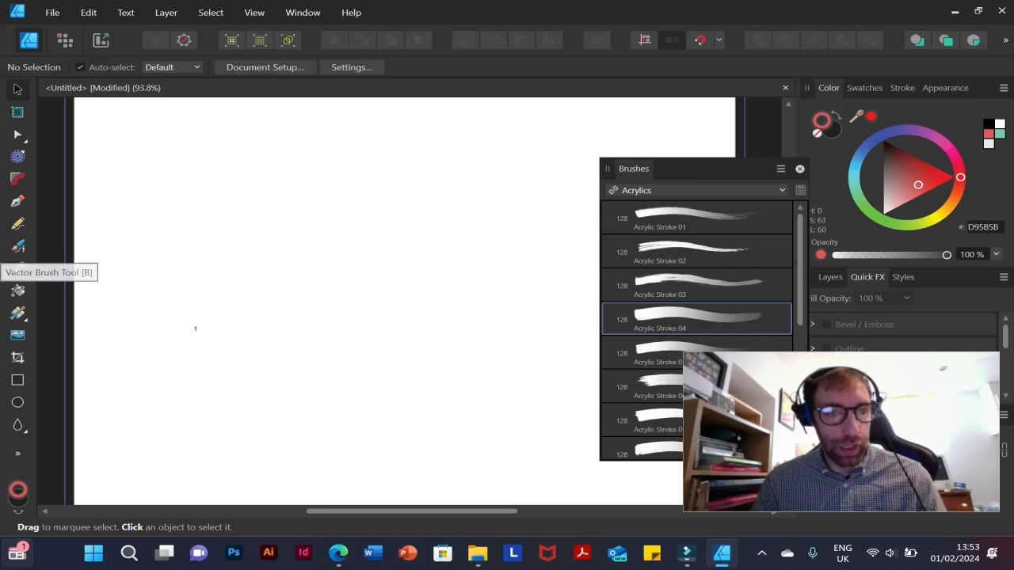
scroll(697, 329, "down", 3)
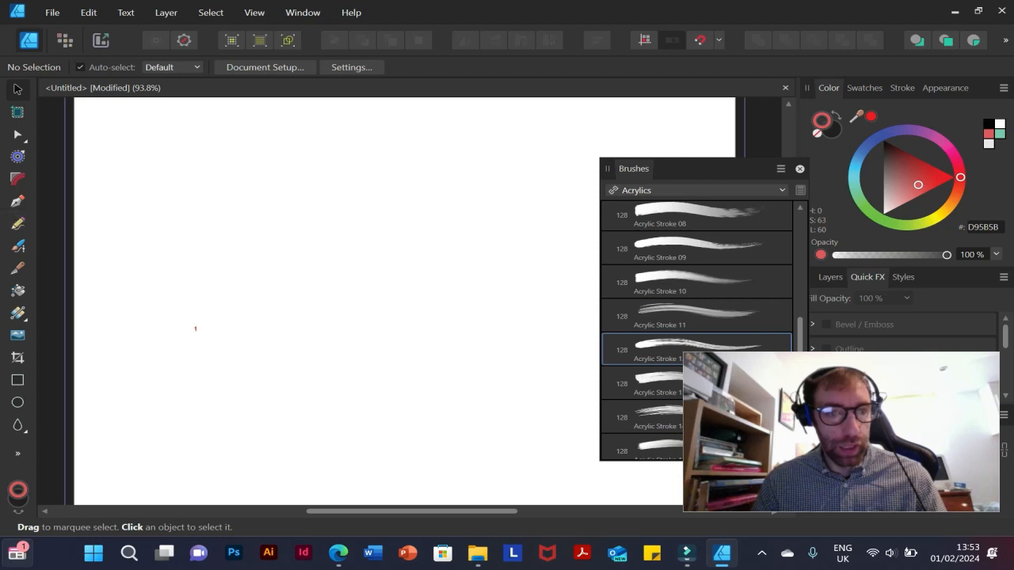
Paint a looping red freehand stroke across the page with the selected acrylic brush at 128 px width, and delete it
left_click(17, 245)
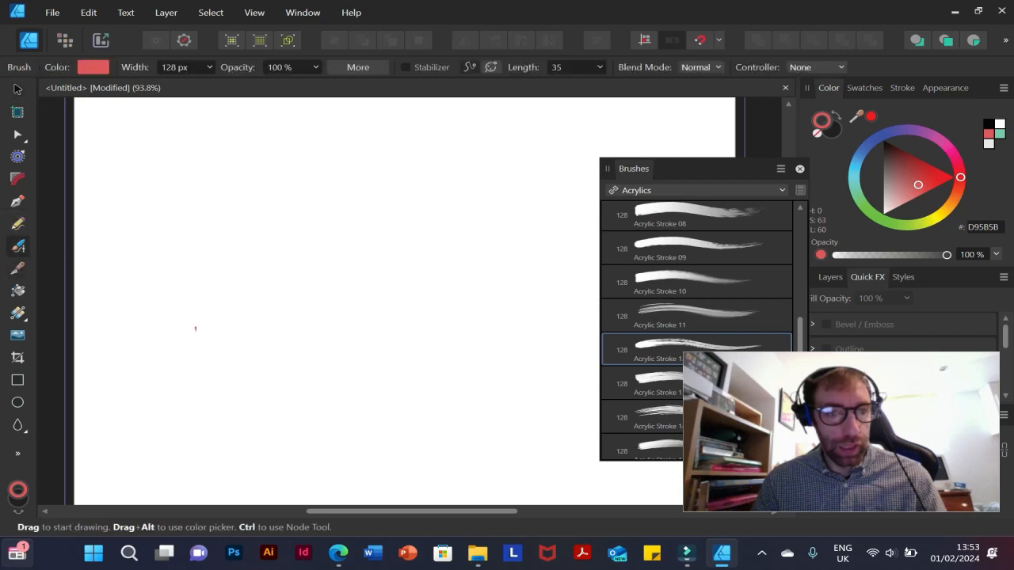
mouse_move(83, 244)
left_mouse_down()
mouse_move(135, 228)
mouse_move(407, 306)
mouse_move(328, 407)
mouse_move(210, 249)
mouse_move(430, 131)
mouse_move(396, 245)
mouse_move(388, 317)
mouse_move(162, 241)
mouse_move(392, 317)
mouse_move(480, 183)
mouse_move(377, 162)
mouse_move(297, 341)
mouse_move(206, 473)
mouse_move(136, 464)
mouse_move(135, 396)
mouse_move(190, 371)
mouse_move(333, 388)
mouse_move(412, 381)
mouse_move(471, 344)
mouse_move(412, 261)
mouse_move(369, 259)
mouse_move(328, 277)
mouse_move(317, 311)
mouse_move(317, 345)
mouse_move(384, 398)
mouse_move(407, 436)
left_mouse_up()
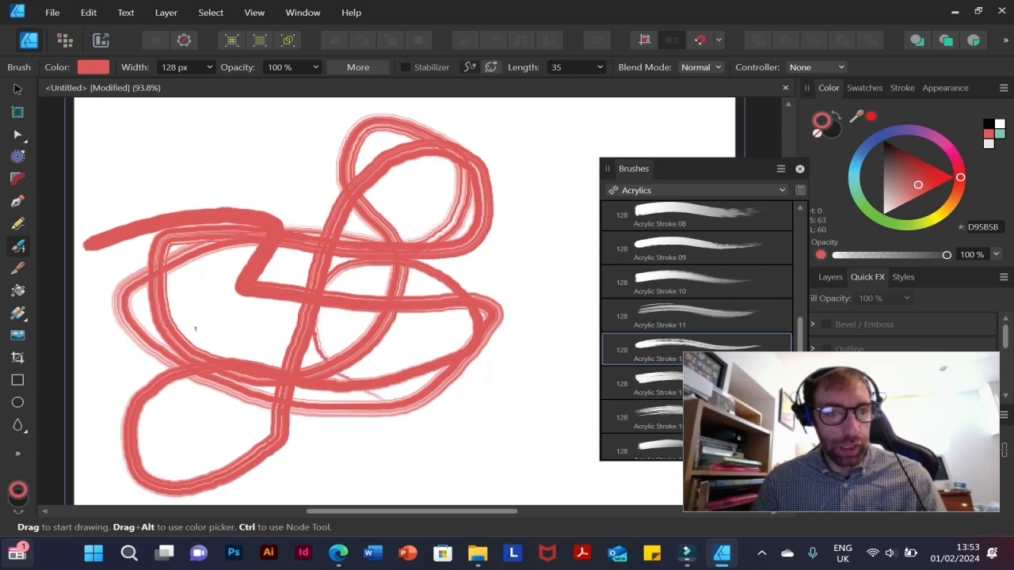
left_click(17, 90)
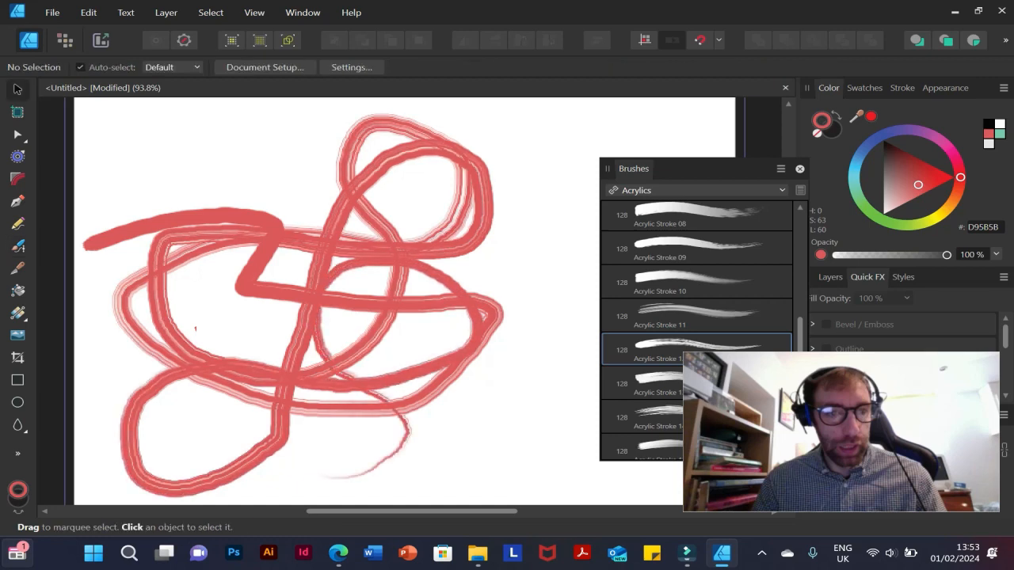
key("Delete")
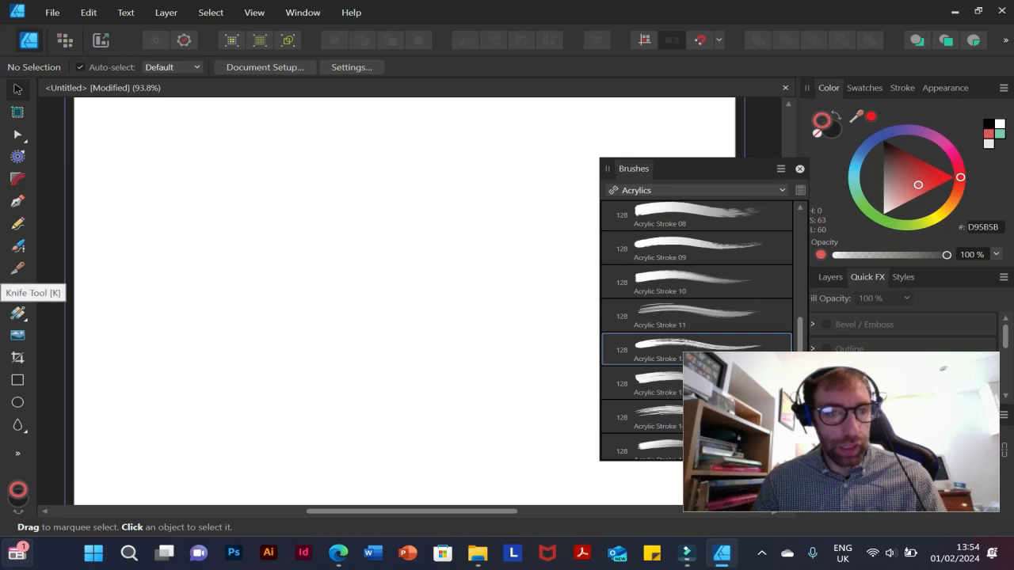
Draw a large dark rectangle with a 20 pt red stroke on the empty page
left_click(18, 268)
left_click(17, 380)
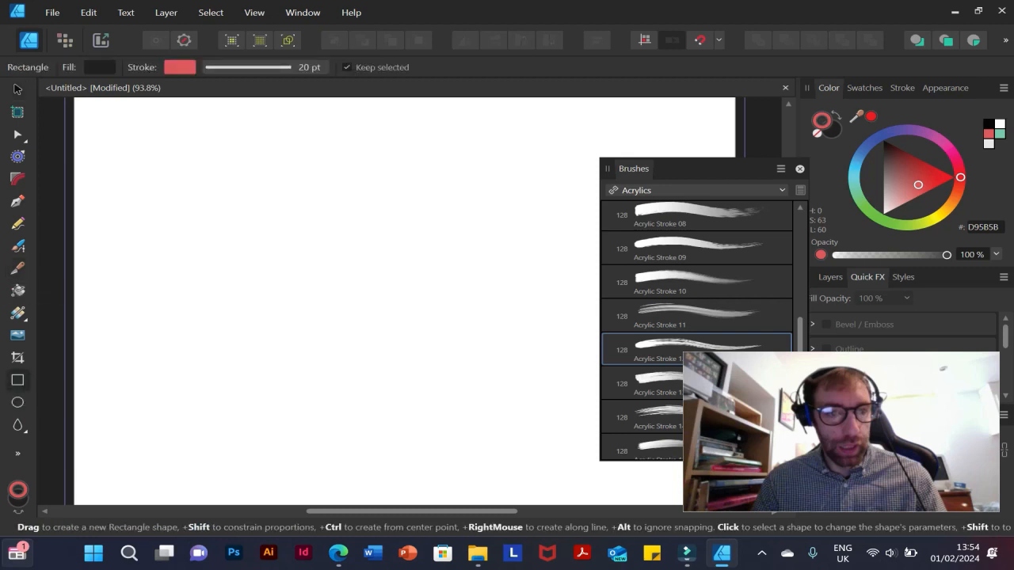
mouse_move(147, 206)
left_mouse_down()
mouse_move(420, 353)
mouse_move(425, 399)
left_mouse_up()
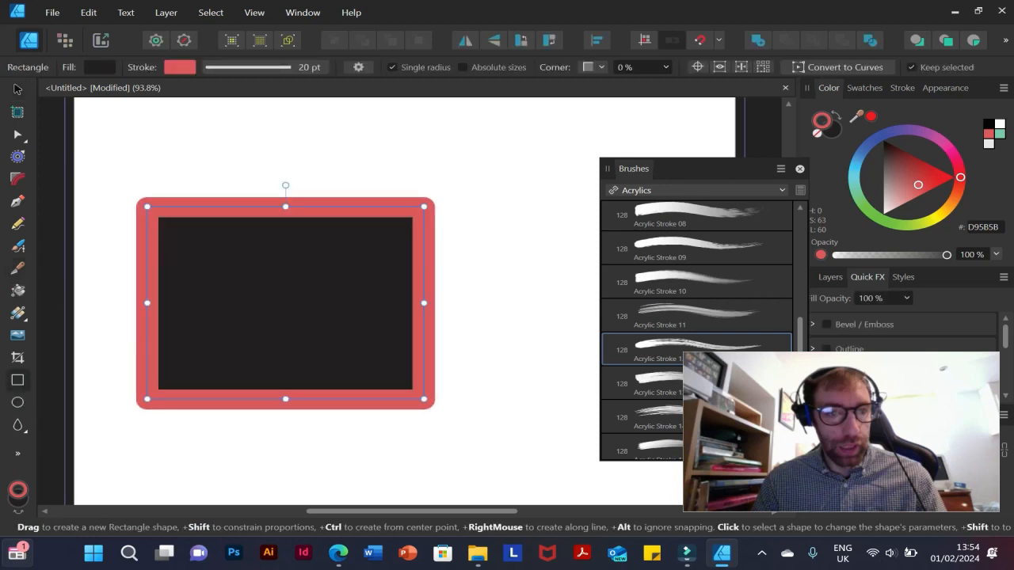
Cut the rectangle into two halves with a straight, near-vertical Knife line and shift the right half slightly
left_click(18, 268)
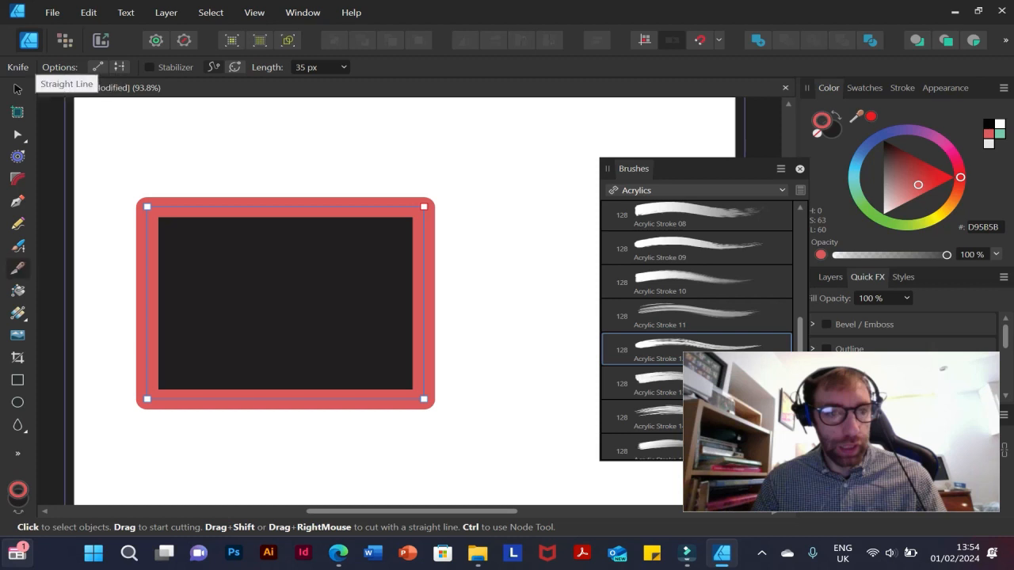
left_click(96, 67)
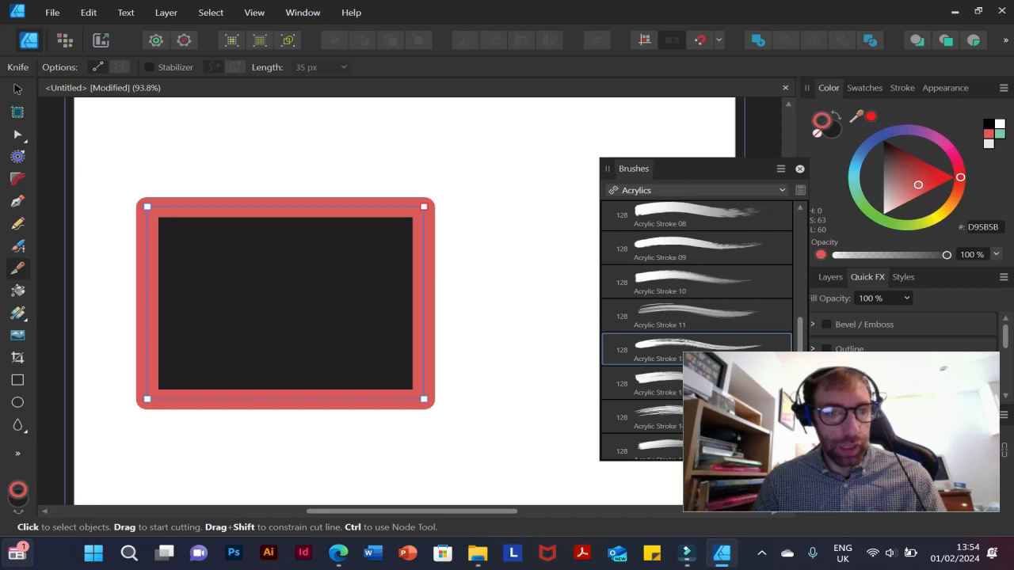
left_click_drag(281, 129, 276, 466)
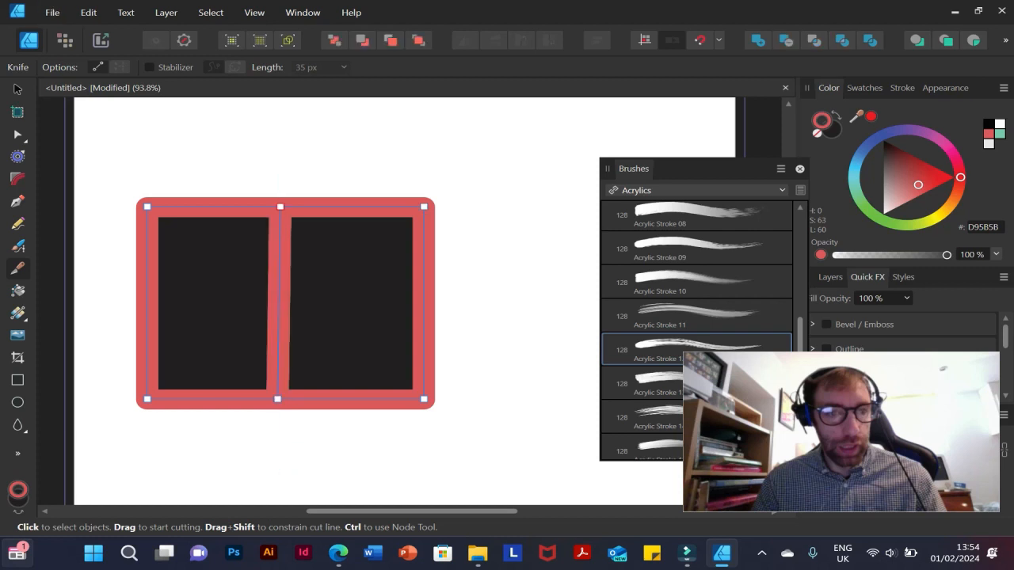
key("v")
key("ctrl+d")
left_click(212, 304)
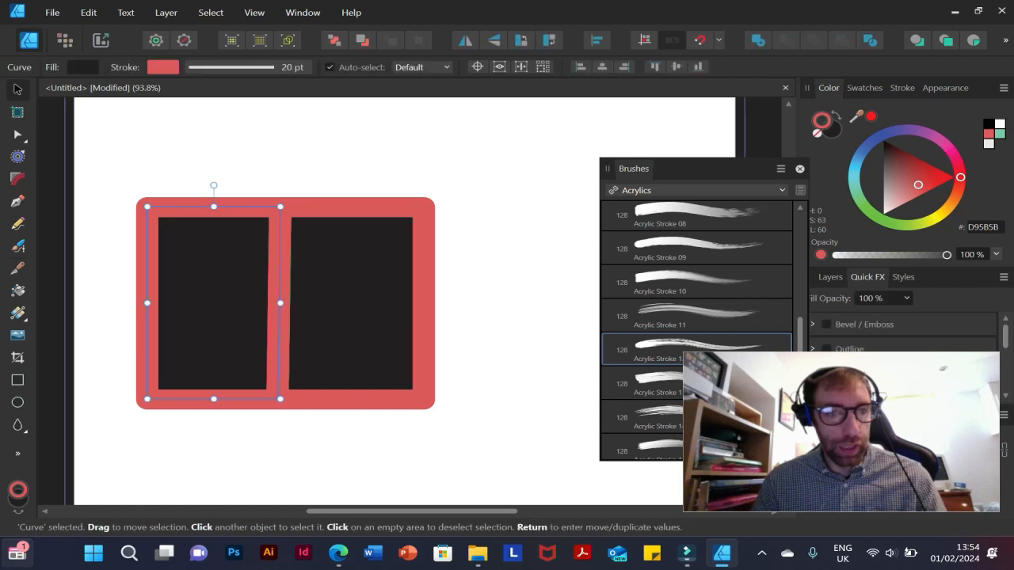
left_click(351, 303)
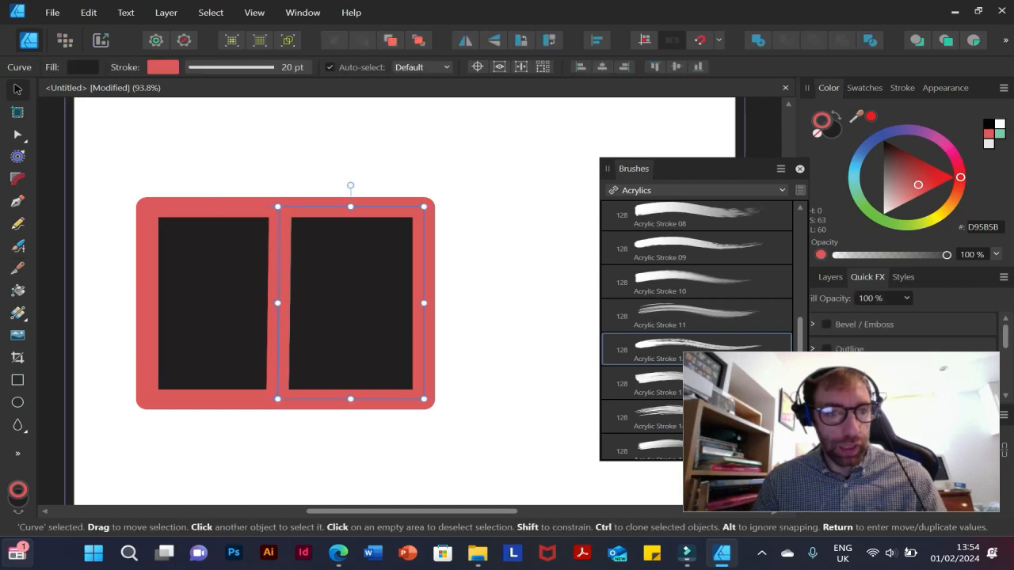
key("a")
key("v")
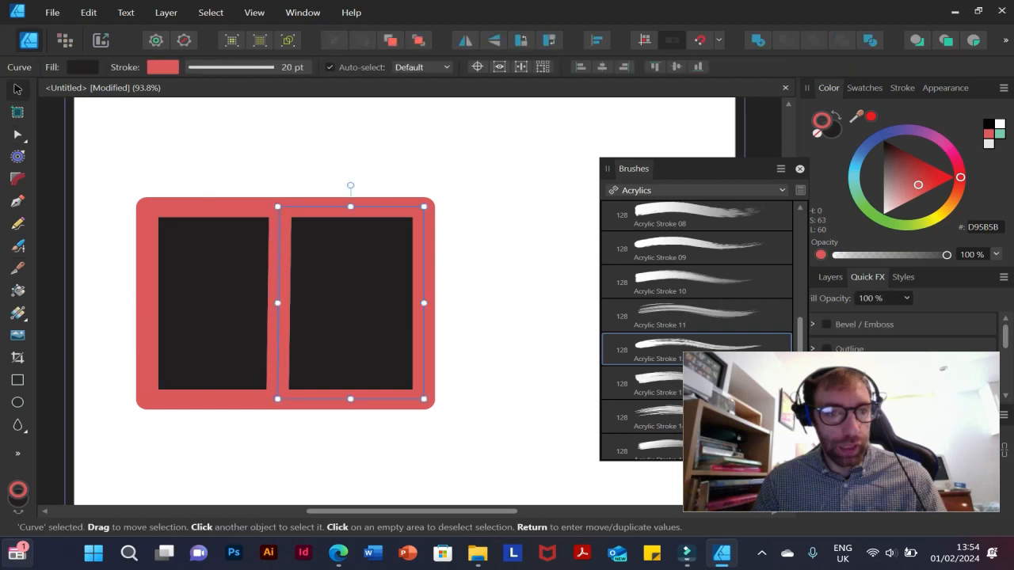
mouse_move(351, 303)
left_mouse_down()
mouse_move(504, 311)
mouse_move(365, 294)
left_mouse_up()
Undo the right half's move and the straight Knife cut
key("ctrl+z")
key("ctrl+z")
key("ctrl+z")
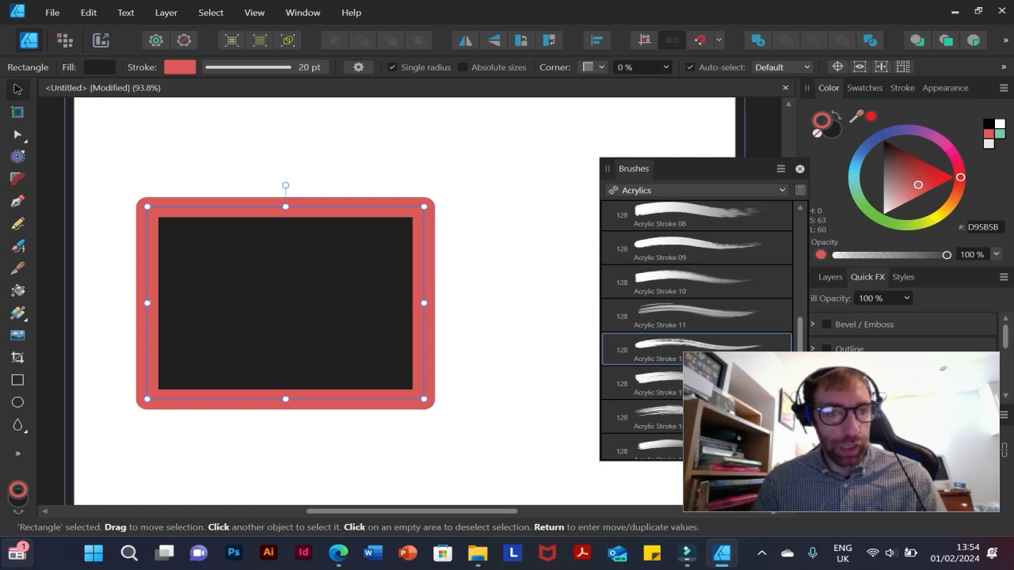
Cut the rectangle in two with a freehand vertical Knife line and move the right piece away from the left one
key("k")
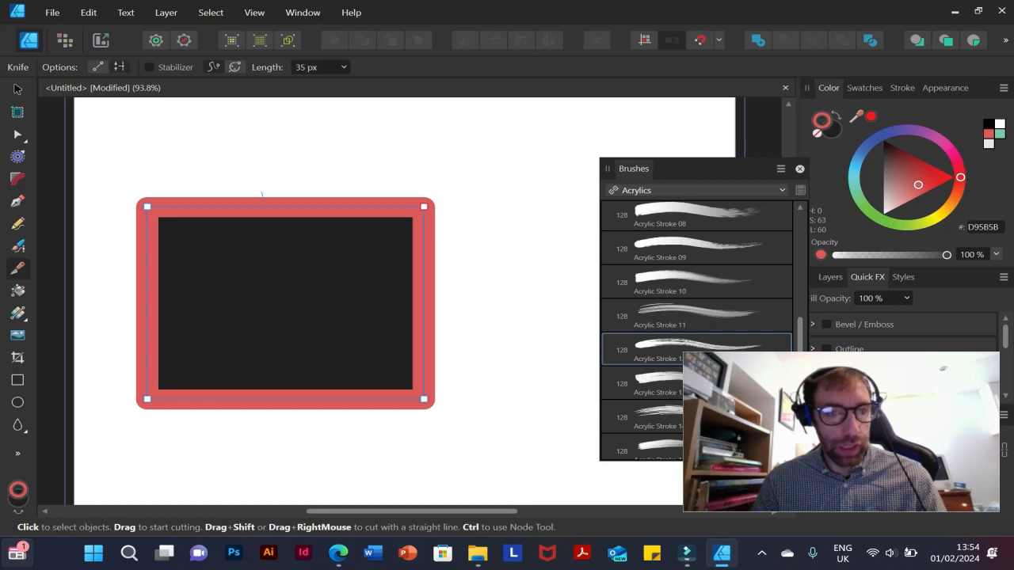
left_click_drag(263, 194, 276, 445)
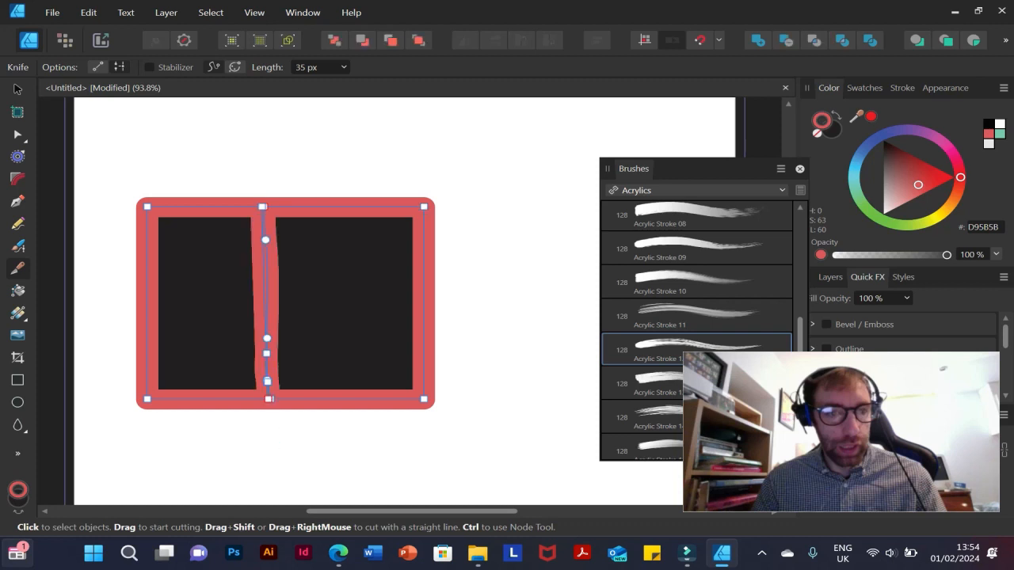
key("ctrl")
key("ctrl")
key("v")
key("ctrl+d")
left_click_drag(349, 303, 405, 294)
left_click(213, 301)
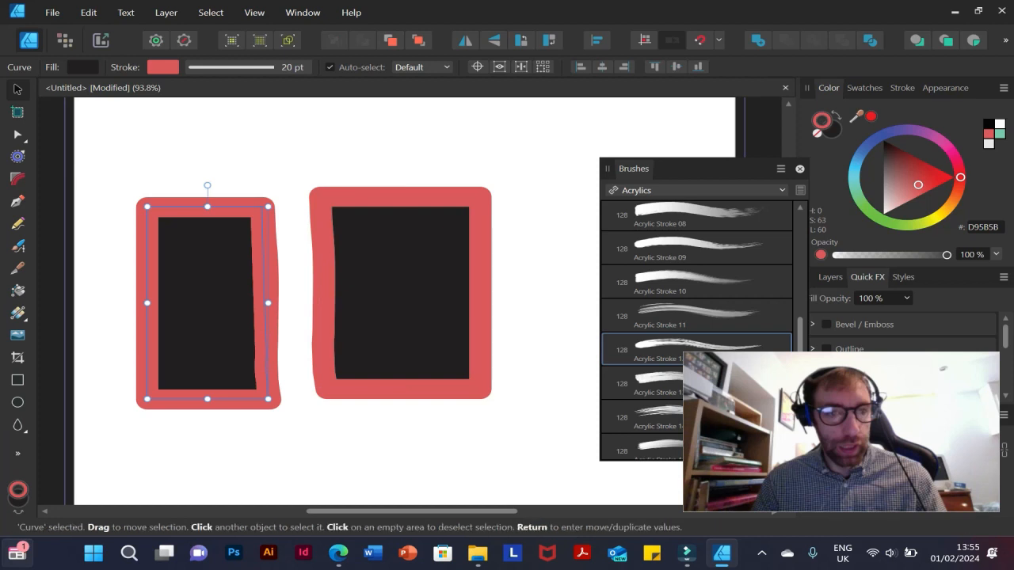
Show the nodes of both cut pieces, and undo the right piece's move
key("a")
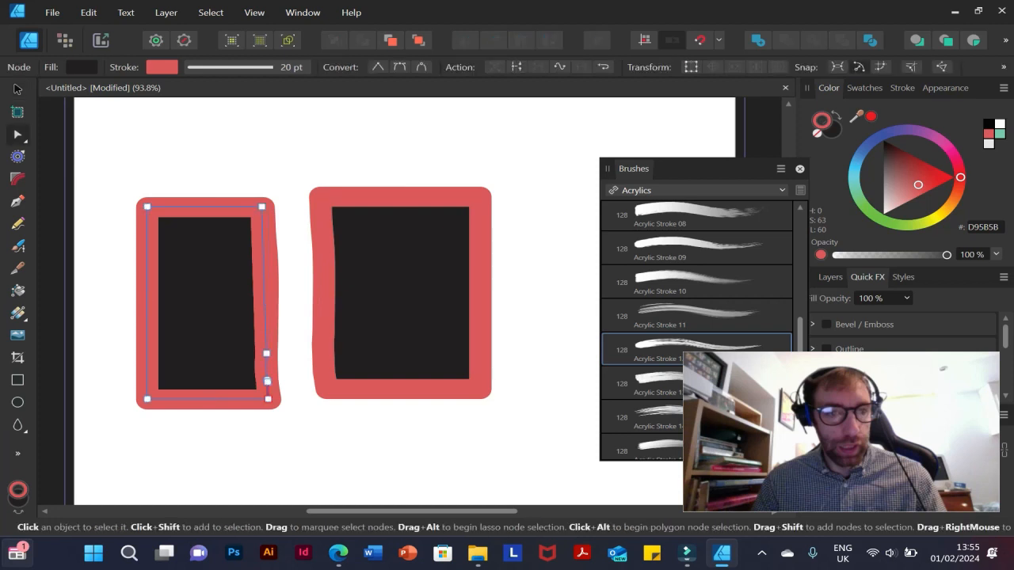
left_click(320, 208)
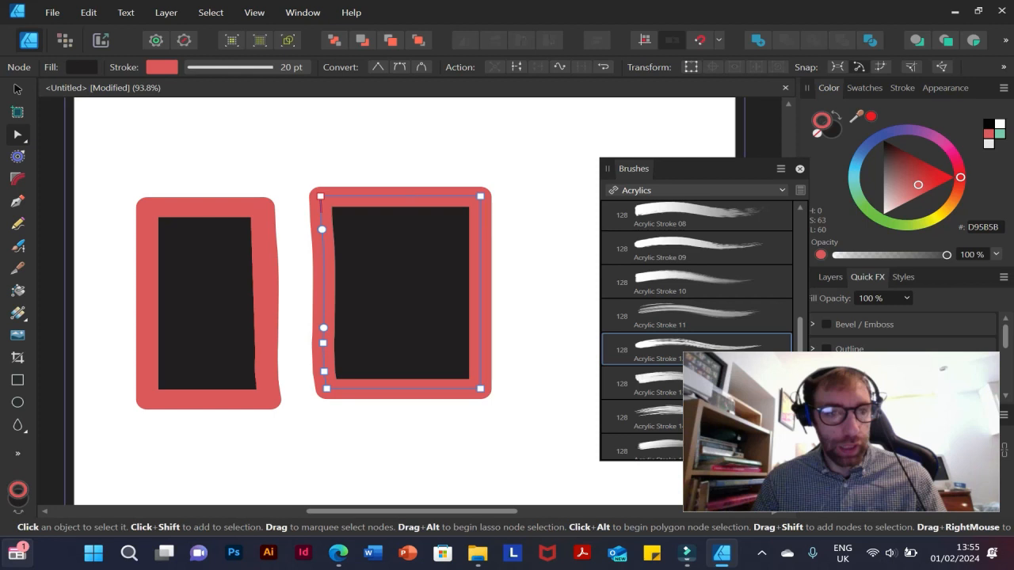
key("ctrl+z")
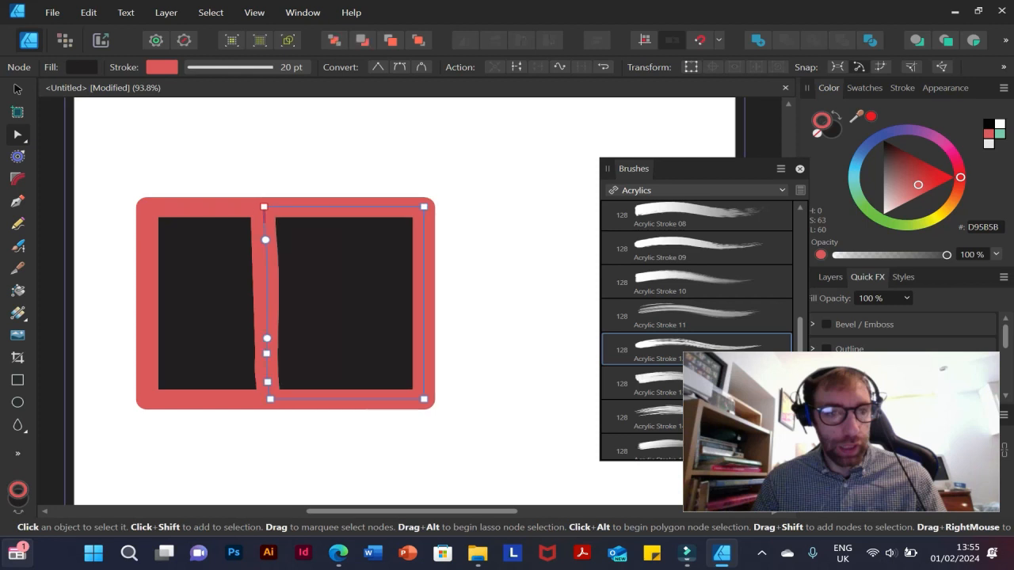
key("ctrl+d")
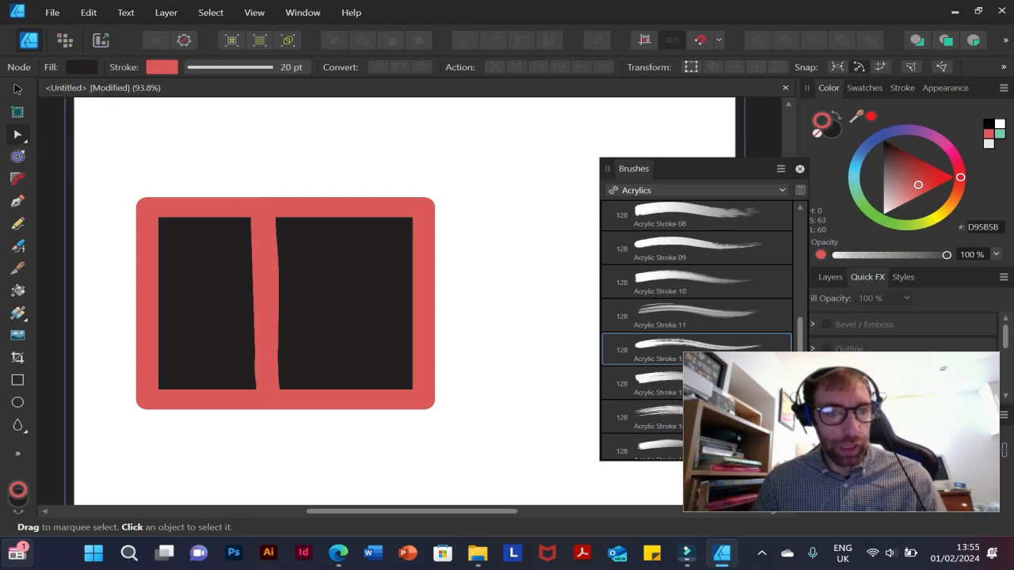
Cut a freehand wavy Knife line through the upper-left corner of the left piece
left_click(17, 268)
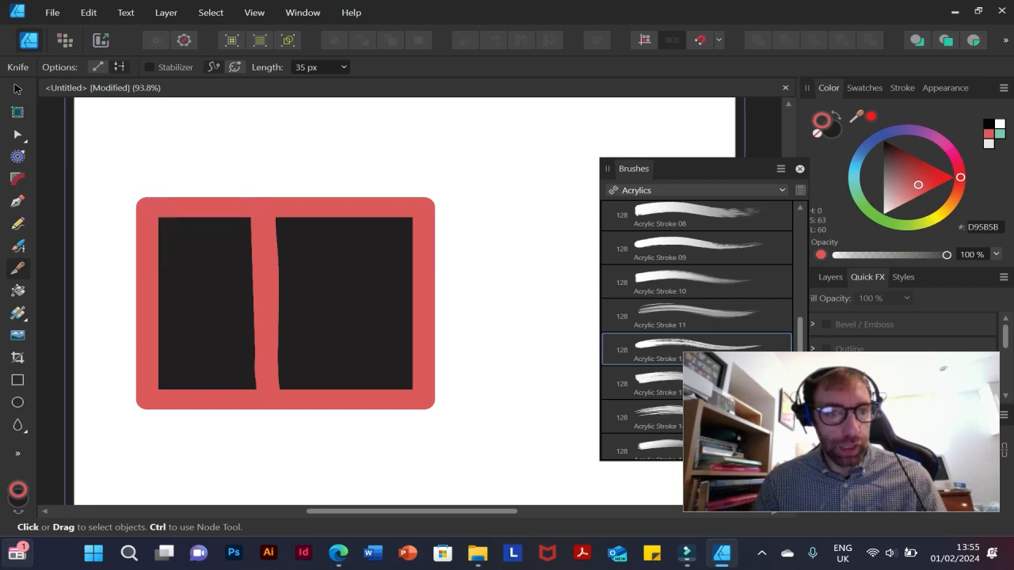
key("v")
left_click(207, 303)
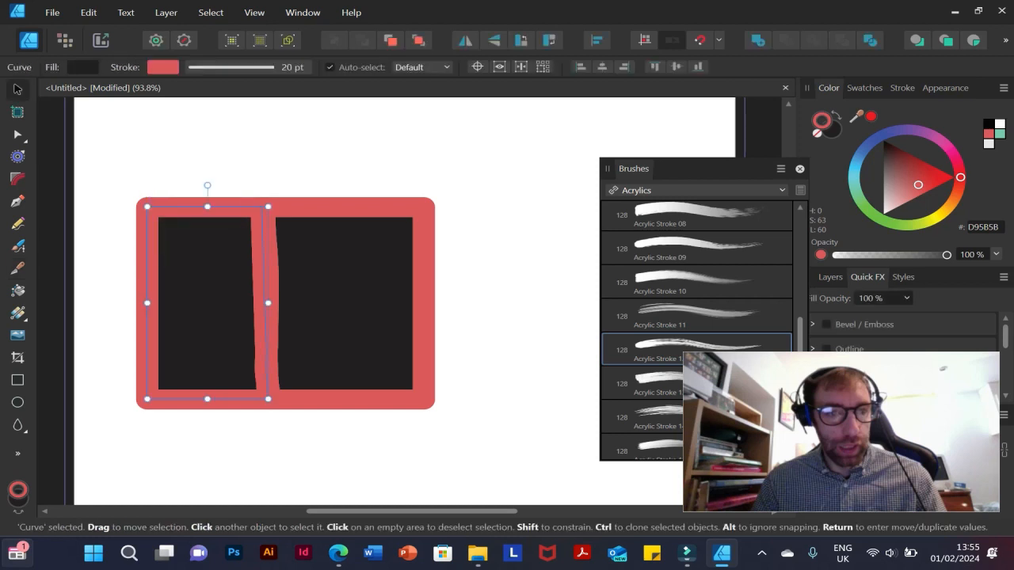
key("p")
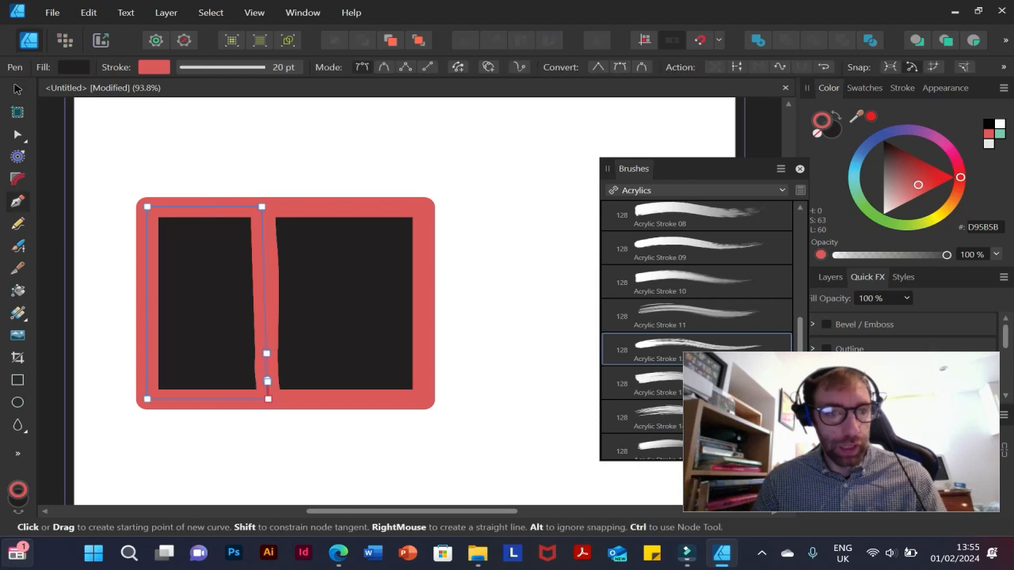
key("y")
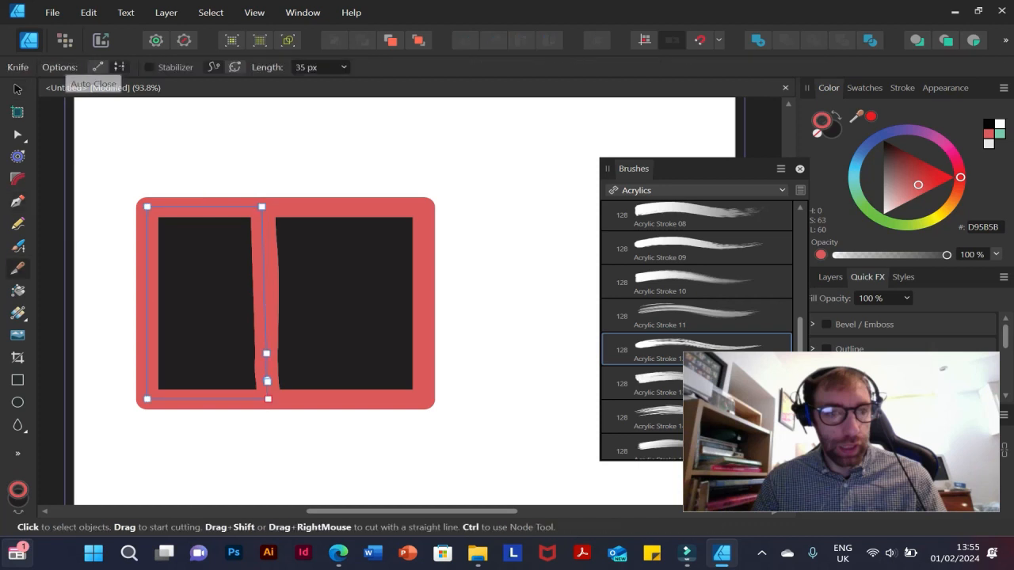
mouse_move(209, 189)
left_mouse_down()
mouse_move(178, 220)
mouse_move(153, 192)
mouse_move(159, 215)
mouse_move(126, 254)
mouse_move(162, 265)
mouse_move(135, 301)
left_mouse_up()
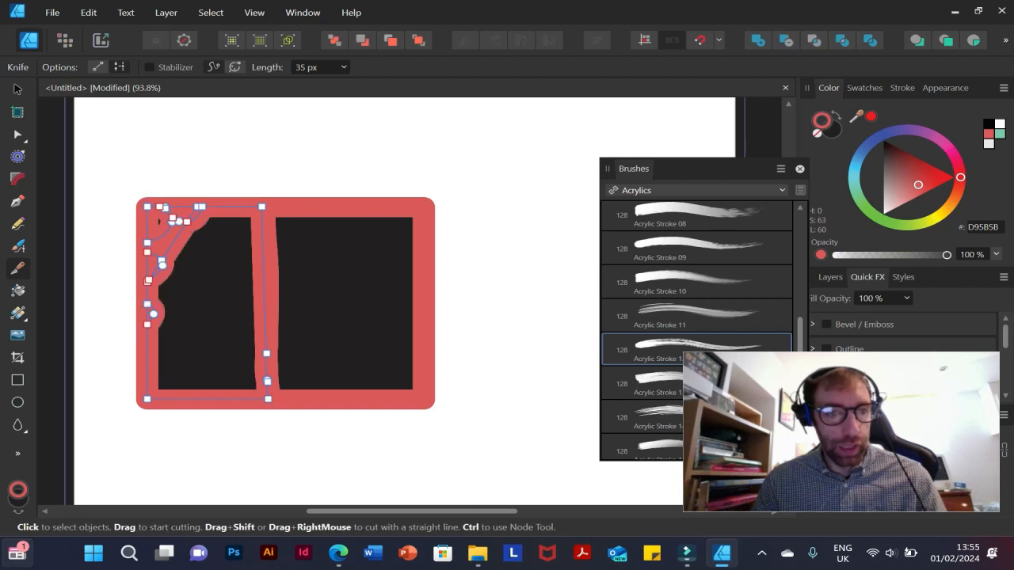
scroll(136, 284, "up", 5)
scroll(136, 284, "down", 3)
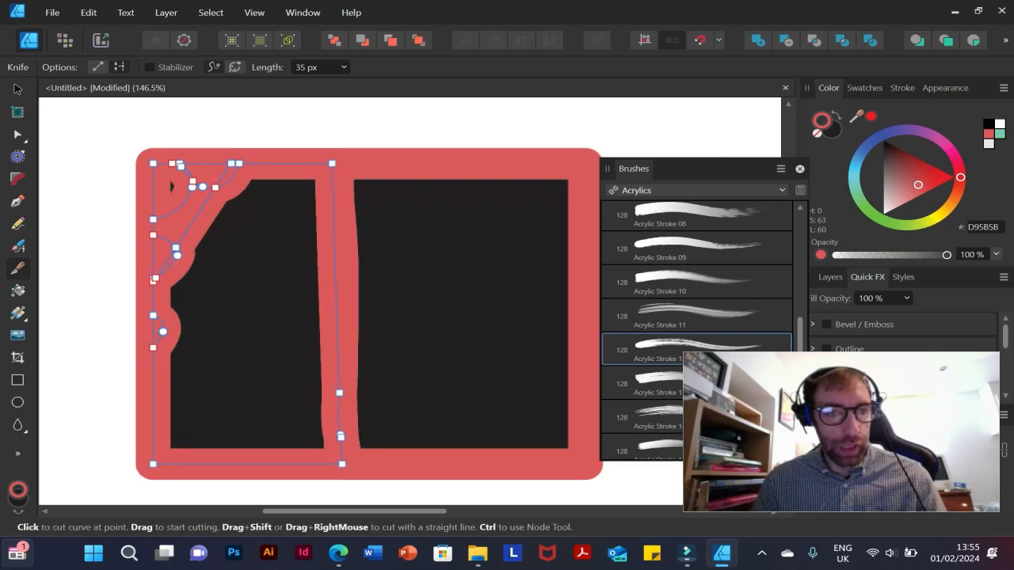
Cut the right piece in two with a straight diagonal Knife line, and delete all the pieces
left_click(98, 68)
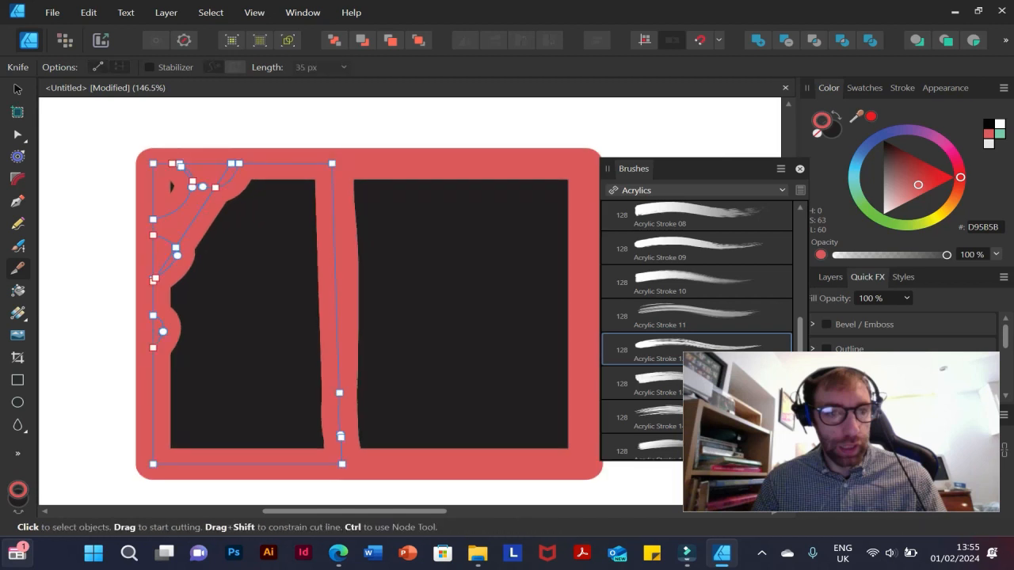
key("v")
left_click(462, 314)
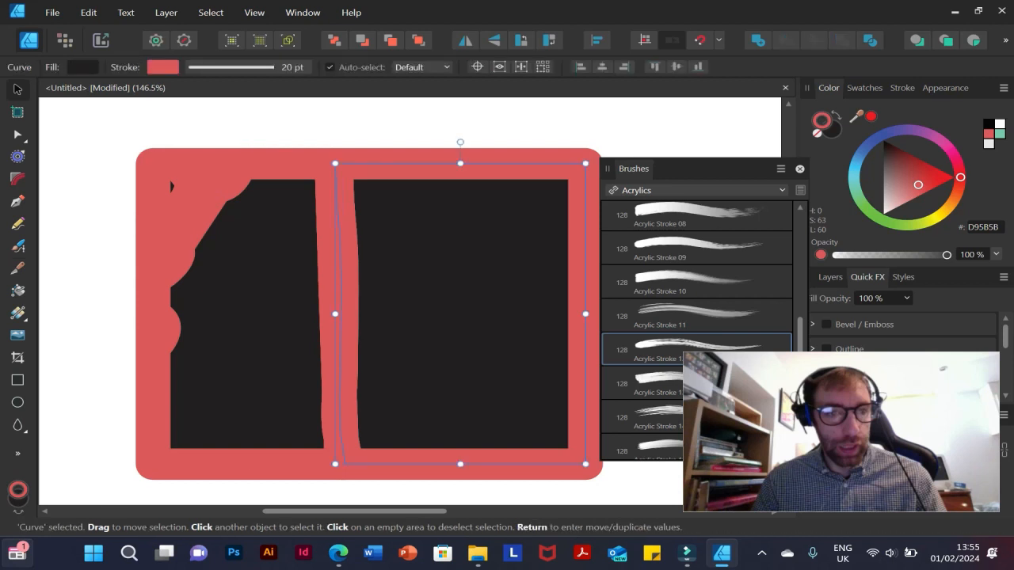
left_click(19, 246)
left_click(18, 268)
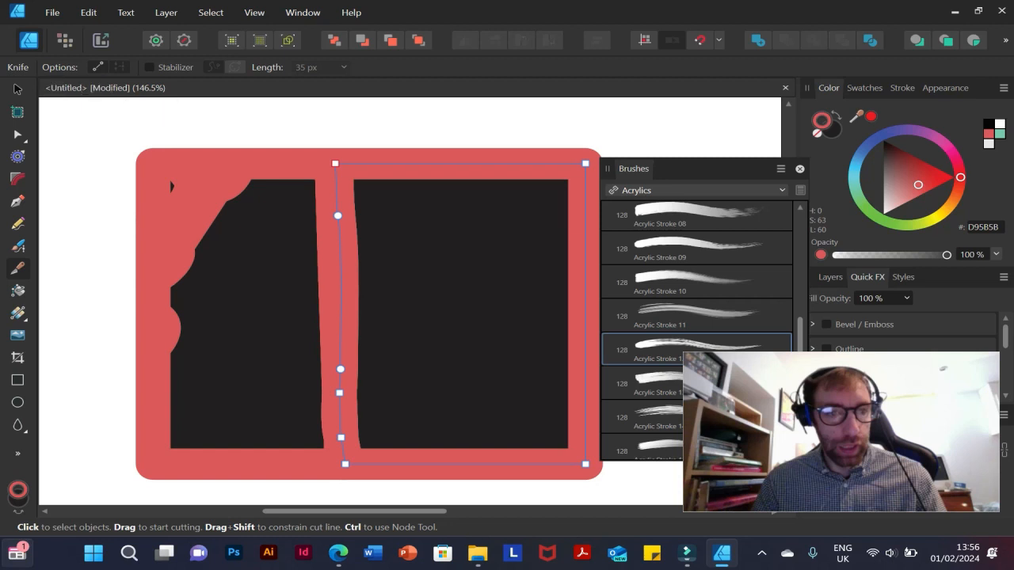
left_click_drag(458, 180, 429, 429)
mouse_move(522, 504)
left_mouse_down()
mouse_move(491, 504)
mouse_move(526, 504)
left_mouse_up()
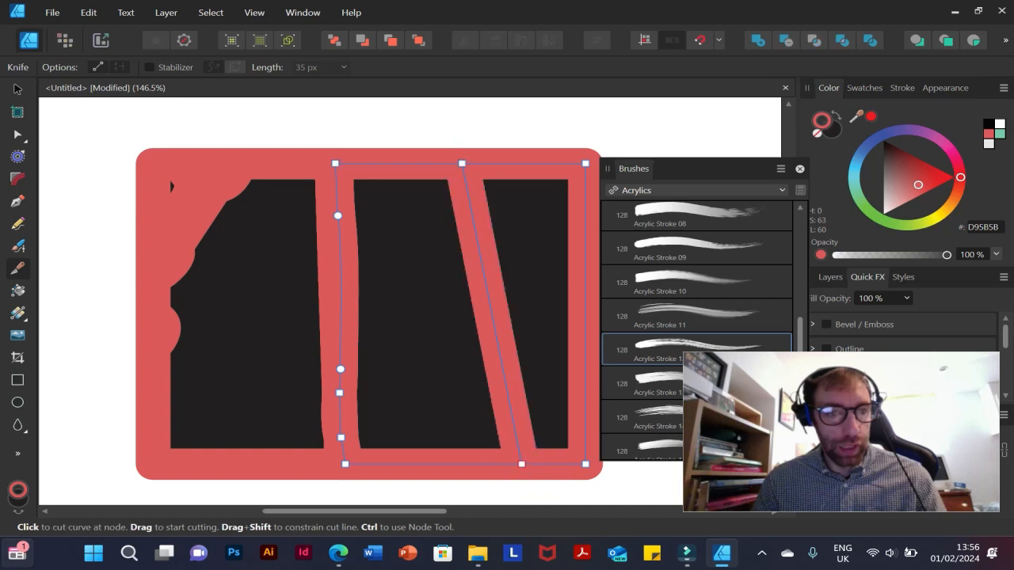
key("v")
key("Delete")
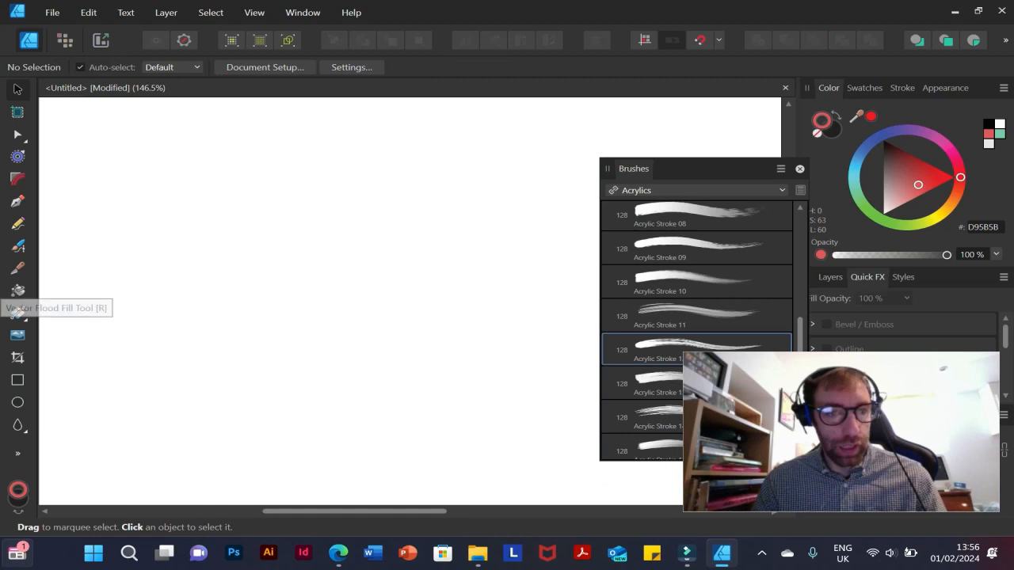
Draw a new dark rectangle with a 20 pt red stroke on the cleared page
left_click(18, 290)
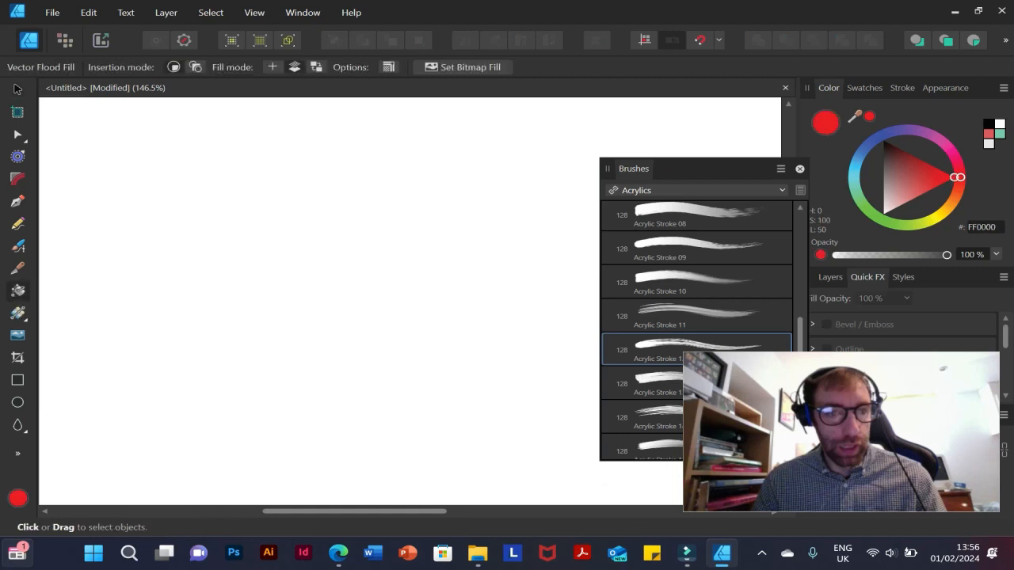
key("m")
left_click_drag(131, 145, 445, 377)
left_click(99, 66)
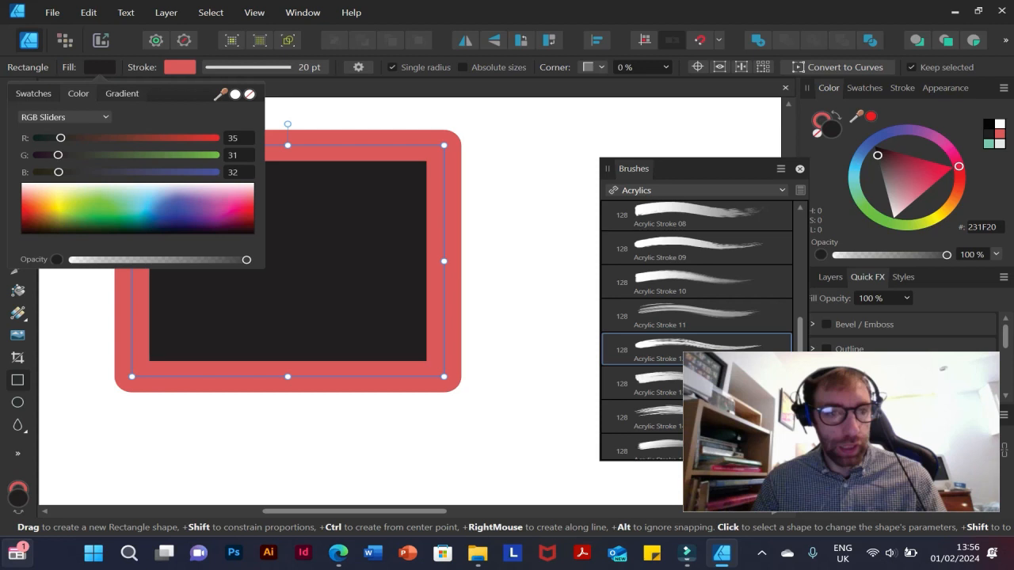
key("Escape")
left_click(99, 67)
key("Escape")
key("Escape")
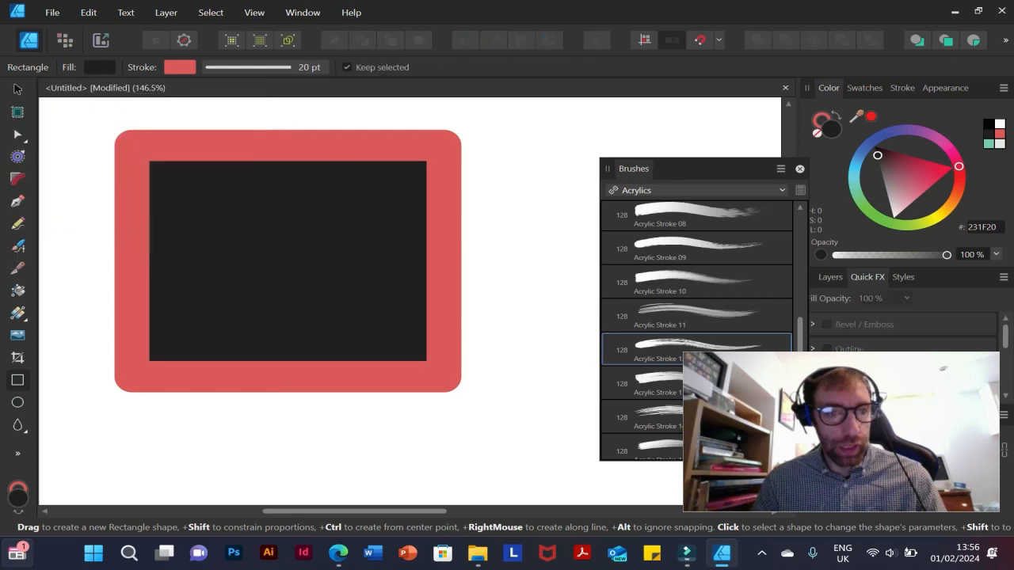
double_click(831, 129)
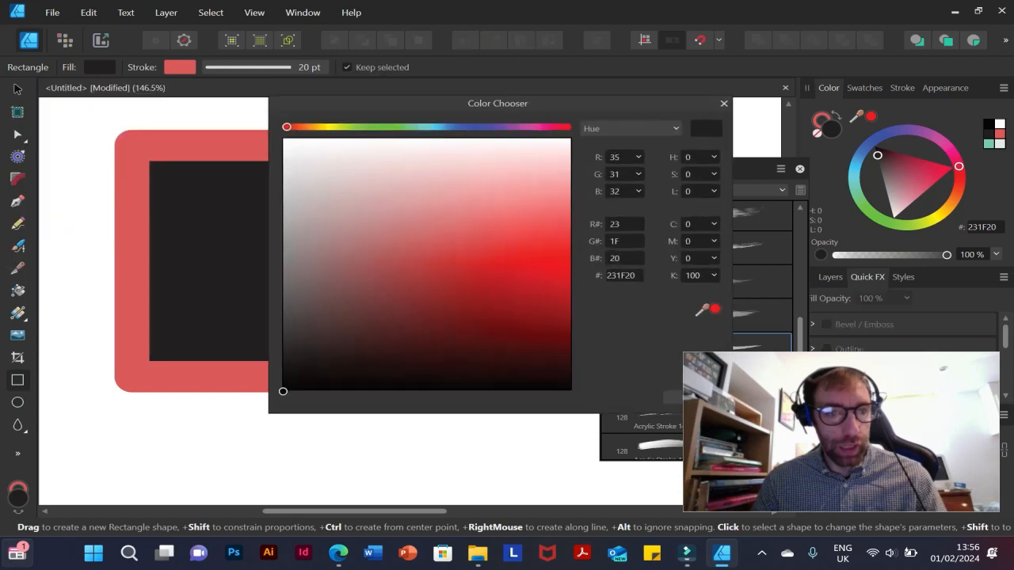
left_click_drag(676, 105, 516, 109)
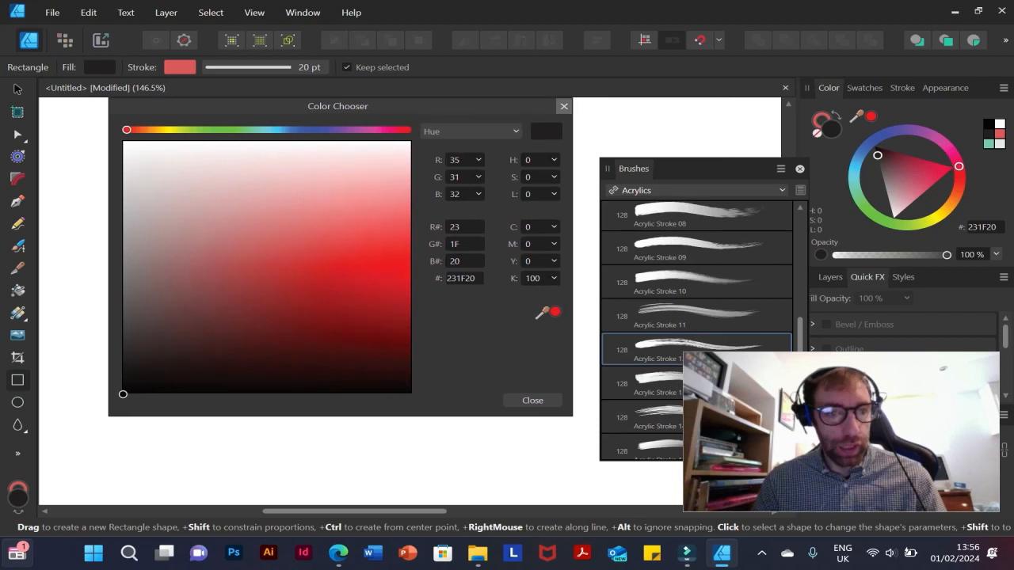
left_click(565, 105)
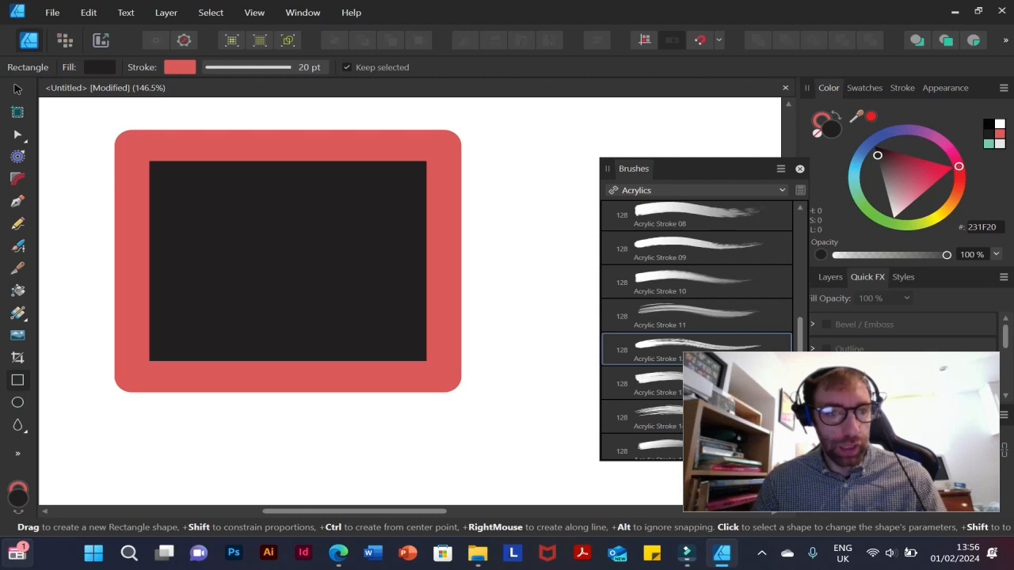
left_click(99, 66)
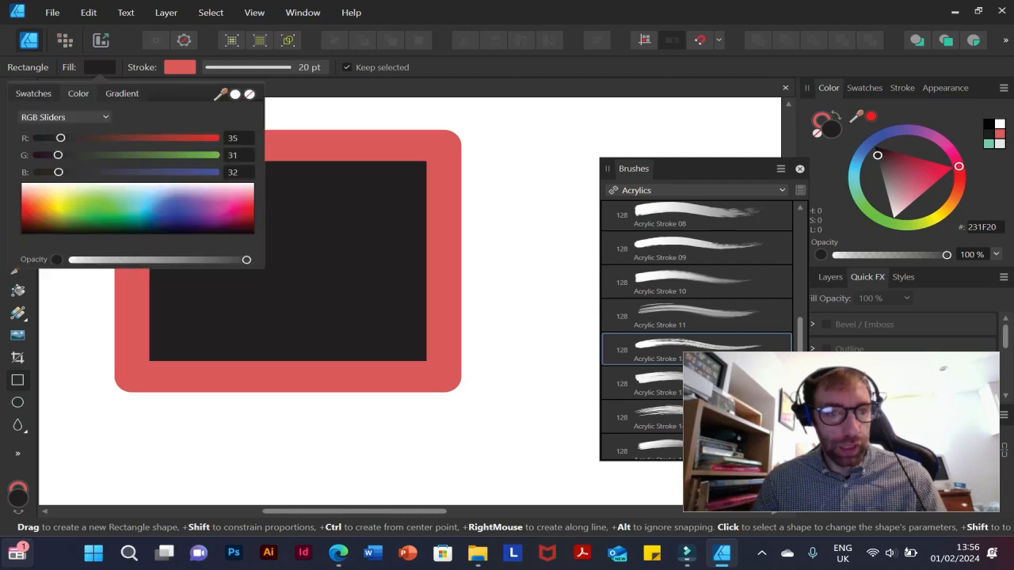
left_click(250, 94)
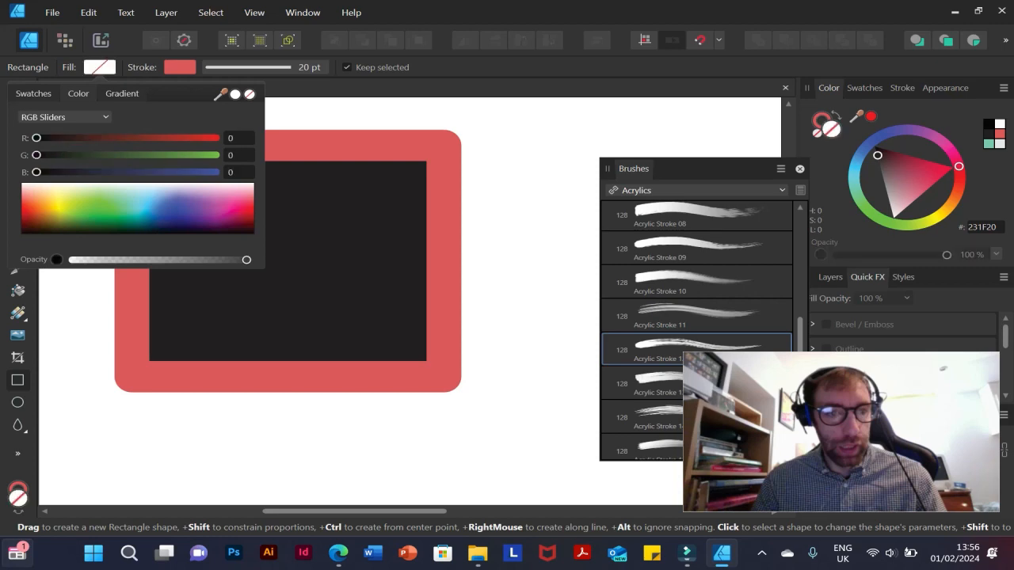
right_click(149, 439)
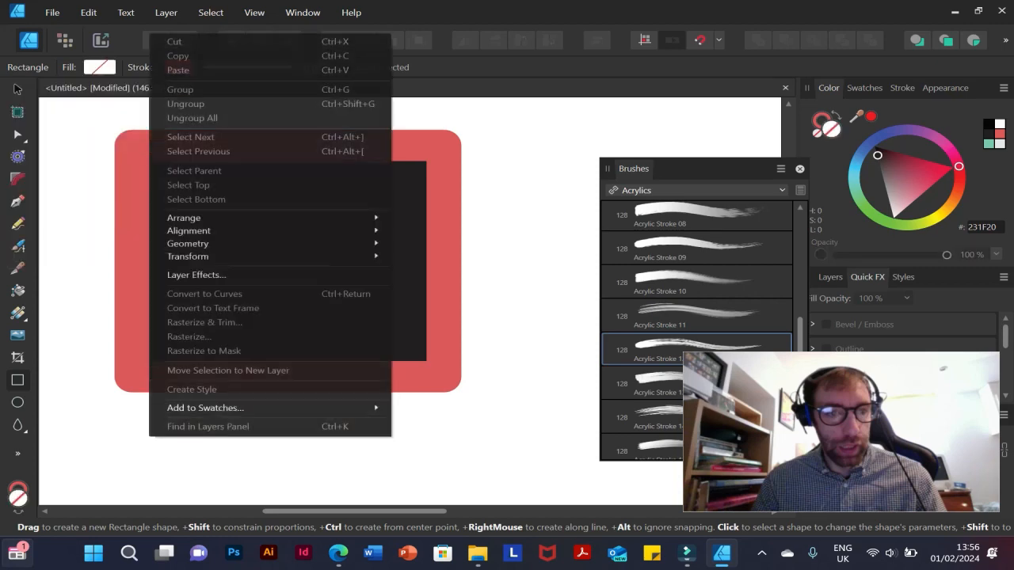
Remove the fill from the red-stroked rectangle, and move the rectangle slightly up and to the right
left_click(18, 90)
left_click(17, 90)
left_click(252, 244)
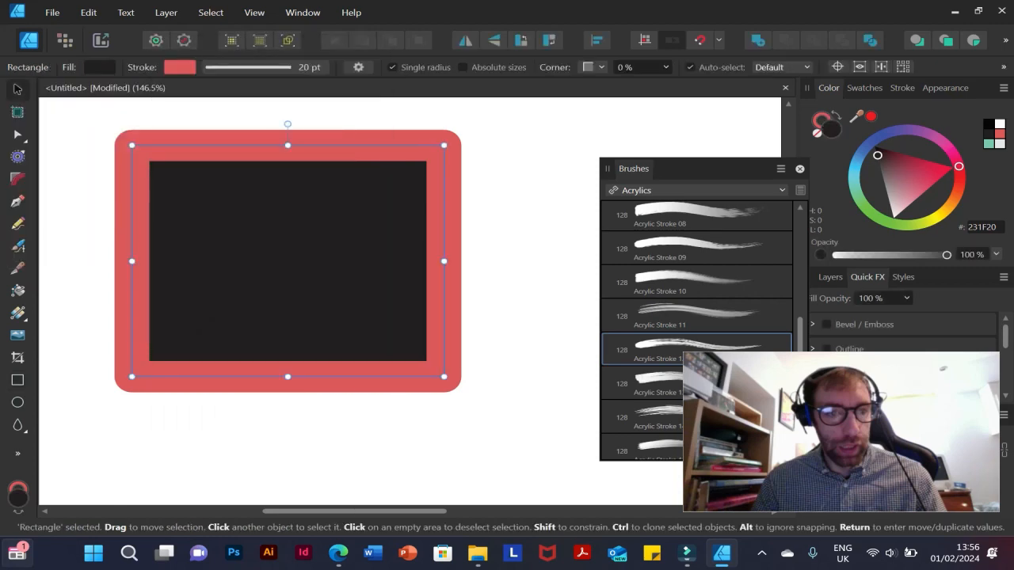
left_click(99, 67)
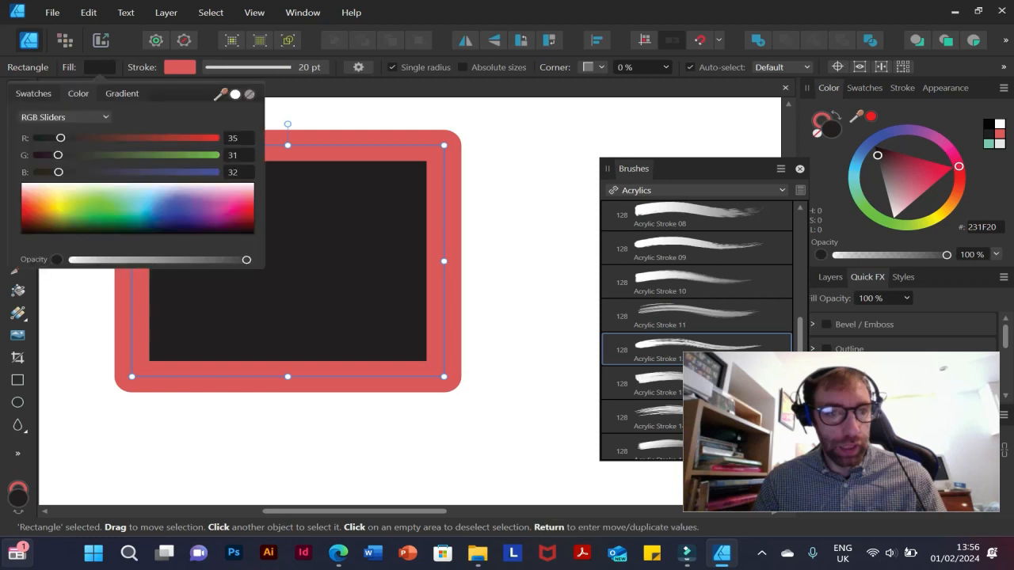
left_click(250, 95)
key("Escape")
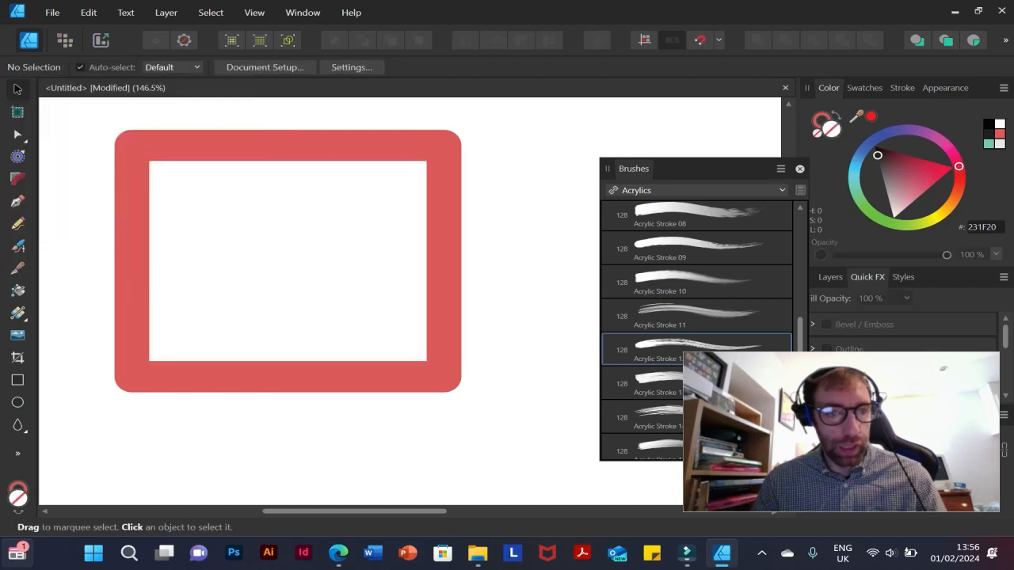
left_click_drag(444, 246, 468, 241)
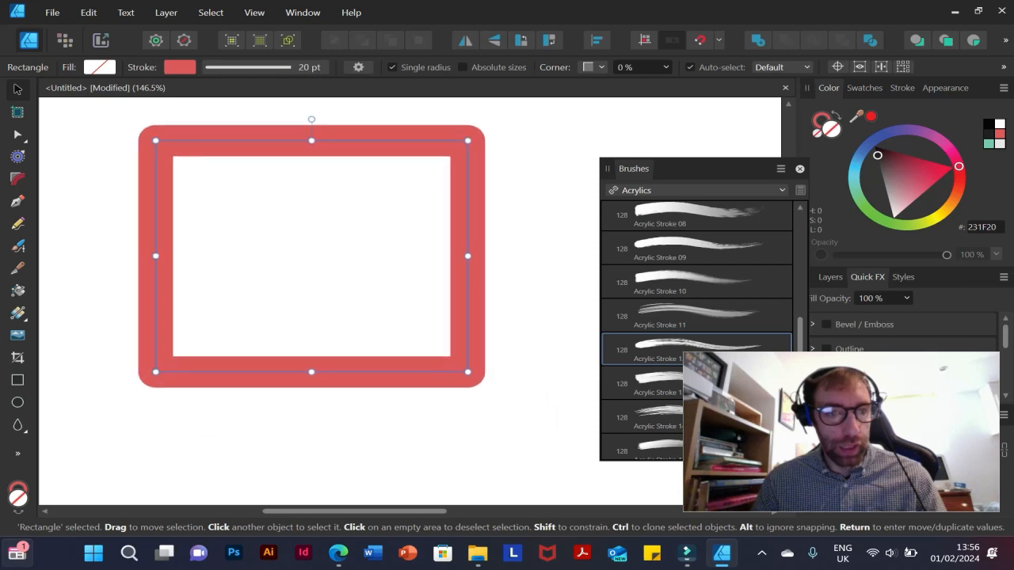
left_click(539, 261)
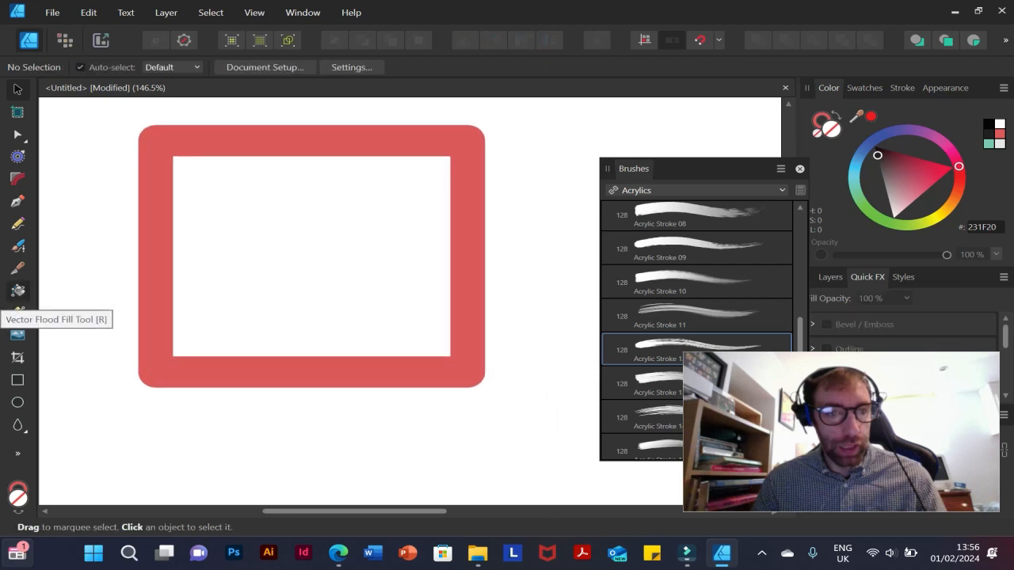
Fill the inside of the rectangle with lime green A4FF00 using the Vector Flood Fill tool
left_click(18, 290)
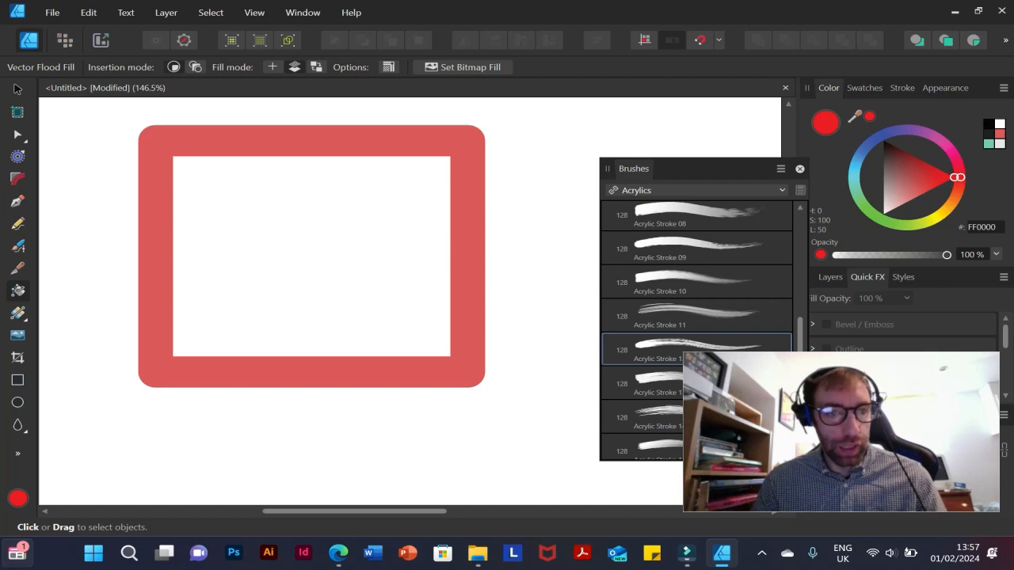
left_click_drag(957, 177, 914, 222)
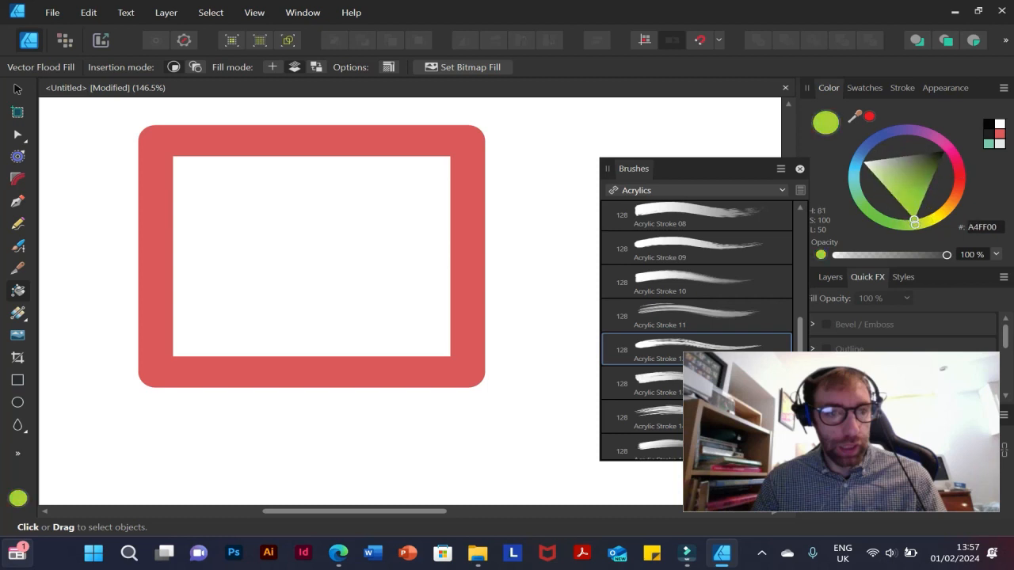
left_click(311, 257)
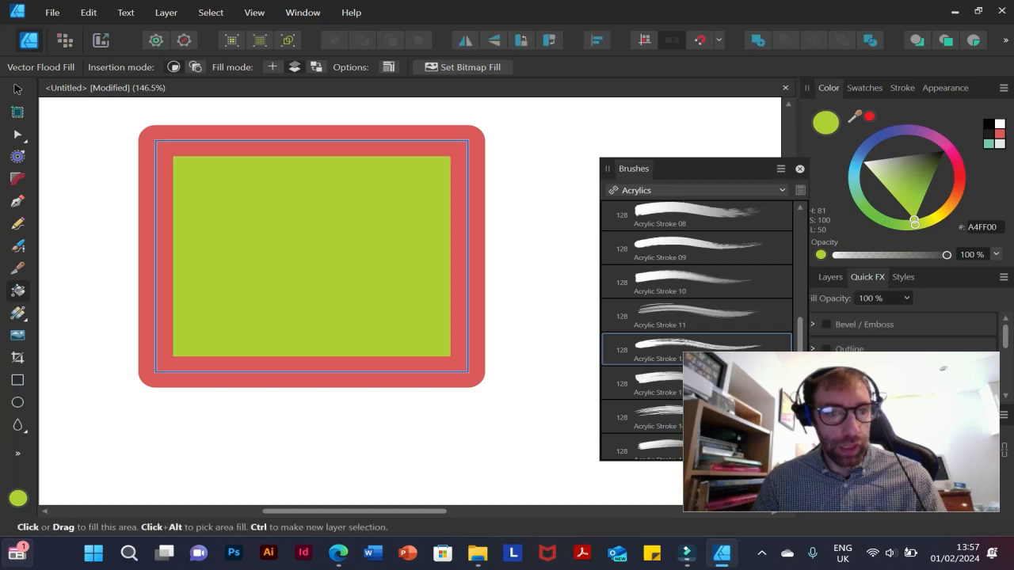
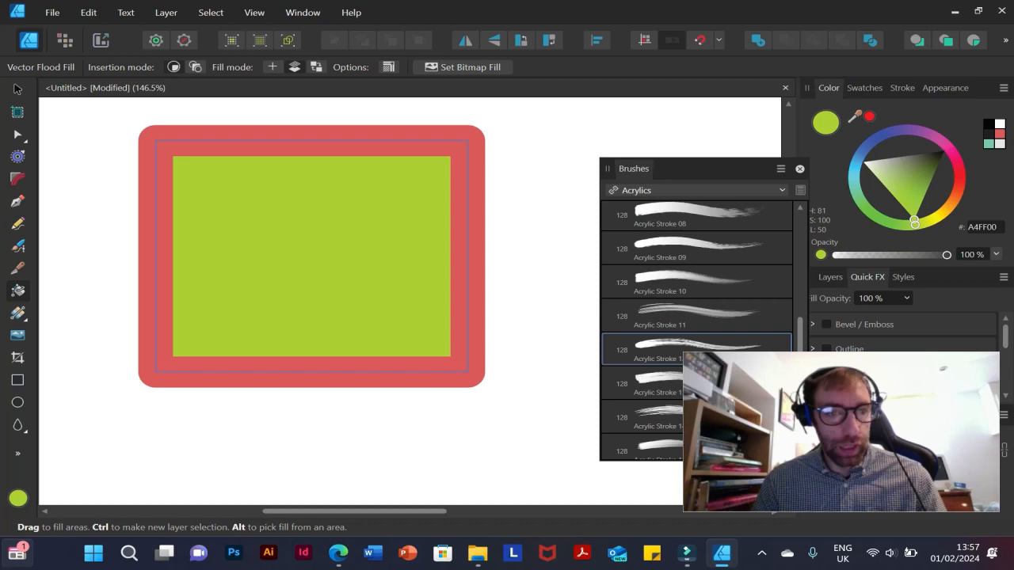
Delete the green-filled rectangle, and draw a wider unfilled rectangle with a 20 pt red stroke on the page
left_click(17, 90)
key("Delete")
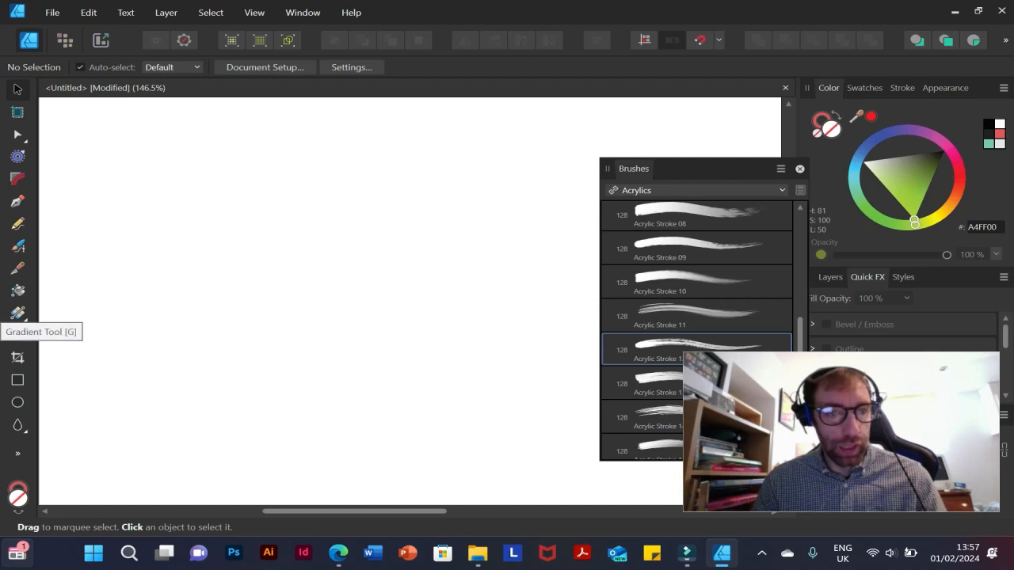
left_click(18, 313)
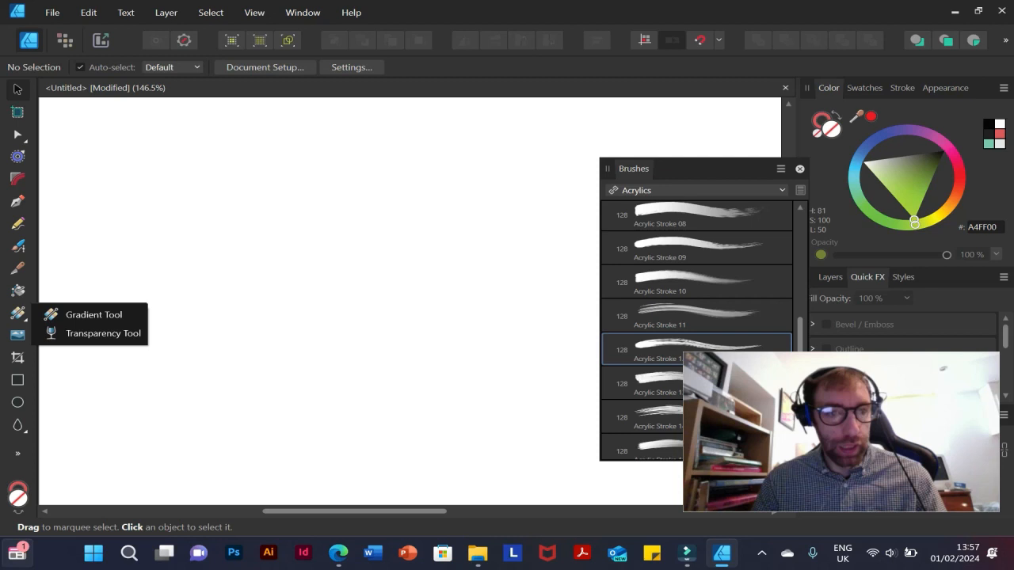
key("m")
left_click_drag(98, 204, 477, 419)
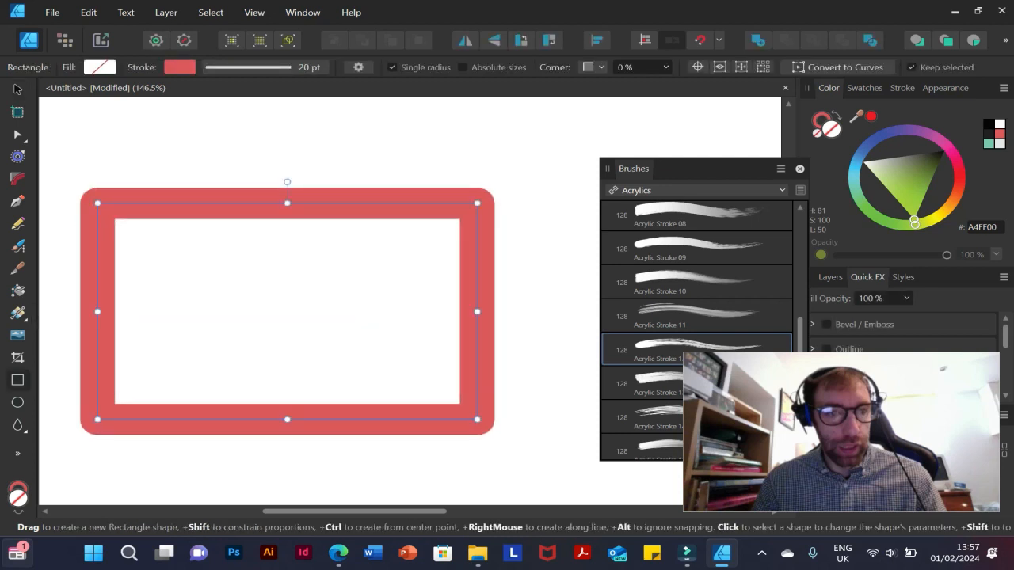
Set the new rectangle's fill type to Solid with the Gradient tool, keeping the fill as the context
left_click(17, 313)
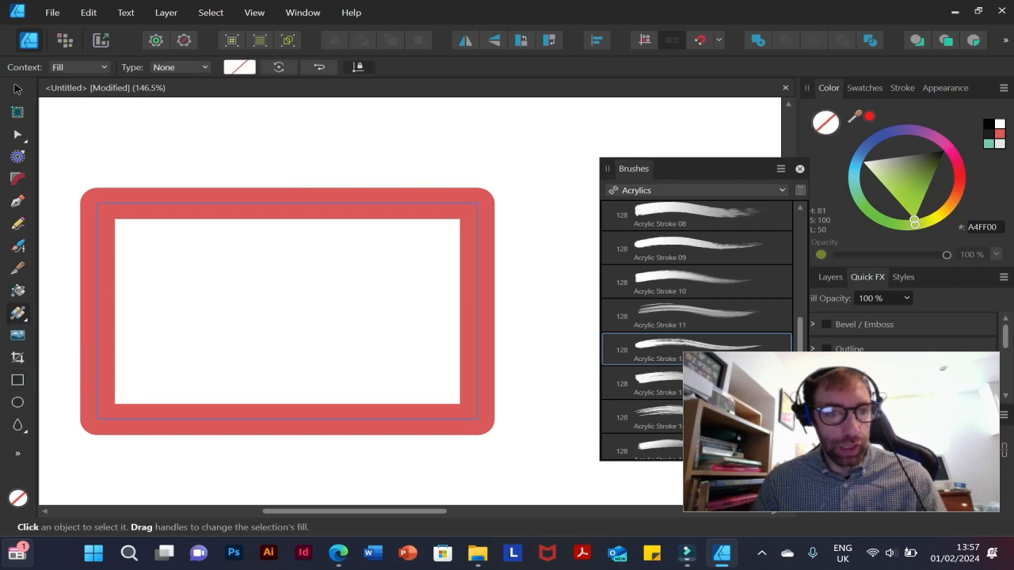
left_click(79, 67)
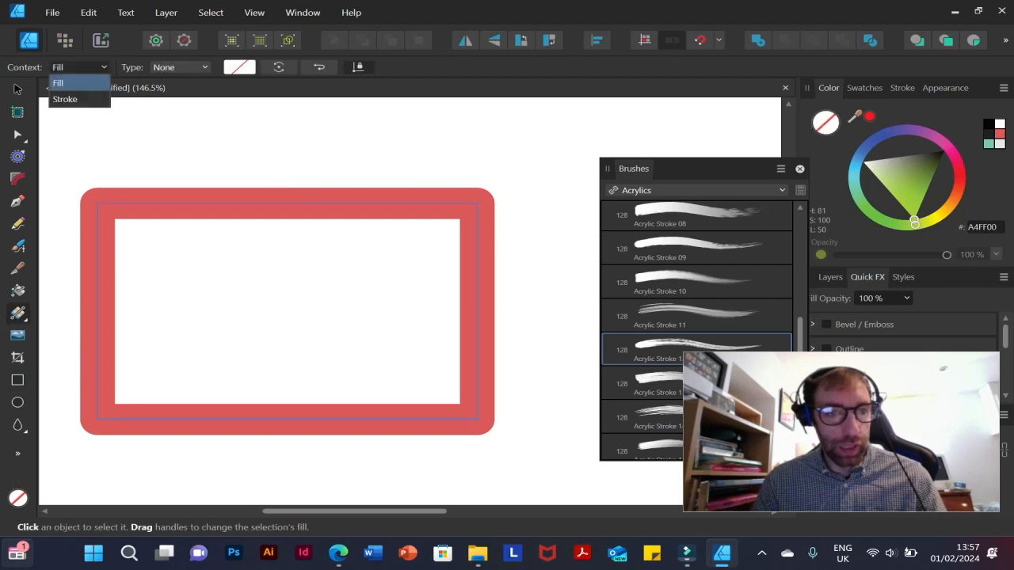
left_click(79, 67)
left_click(181, 67)
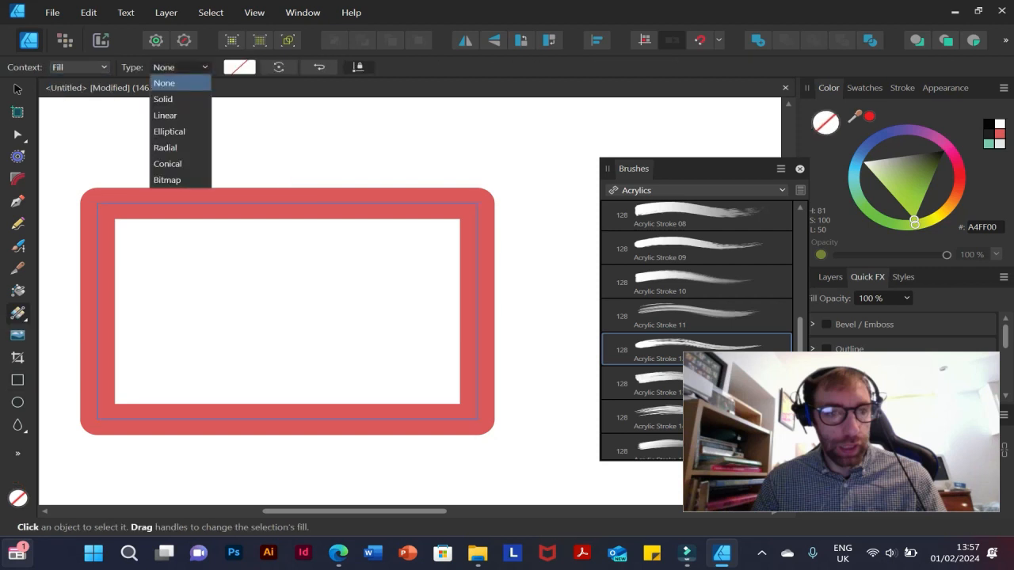
left_click(180, 67)
left_click(181, 68)
left_click(164, 99)
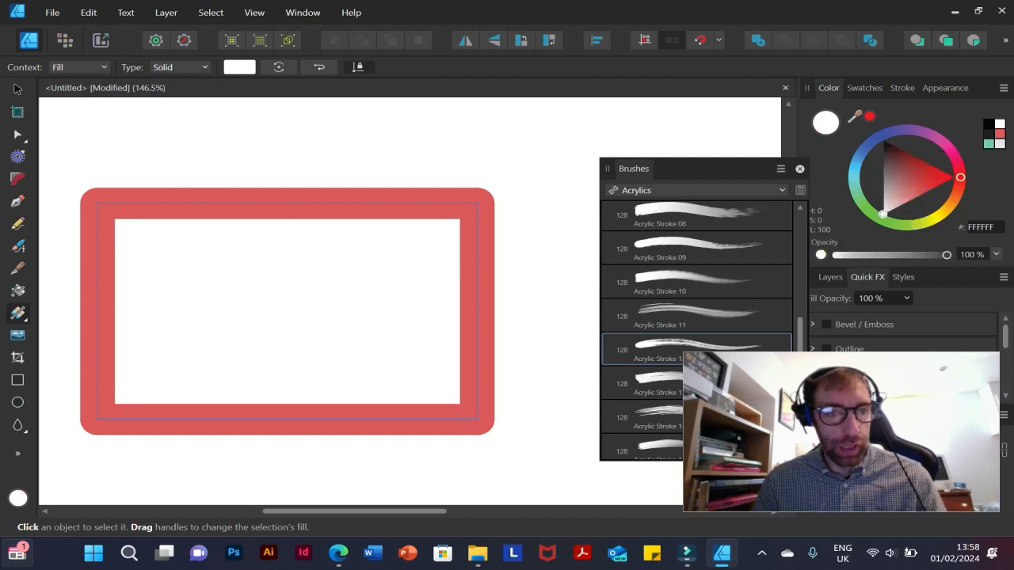
Try a long diagonal and a short upper-left gradient on the rectangle's fill, and return the fill type to Solid
left_click_drag(182, 281, 404, 370)
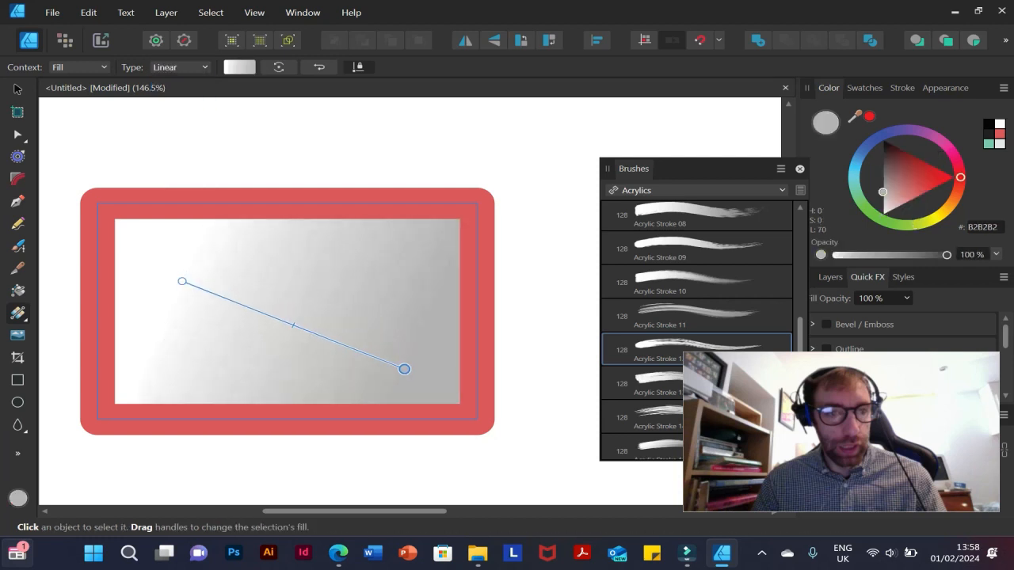
left_click_drag(149, 244, 219, 264)
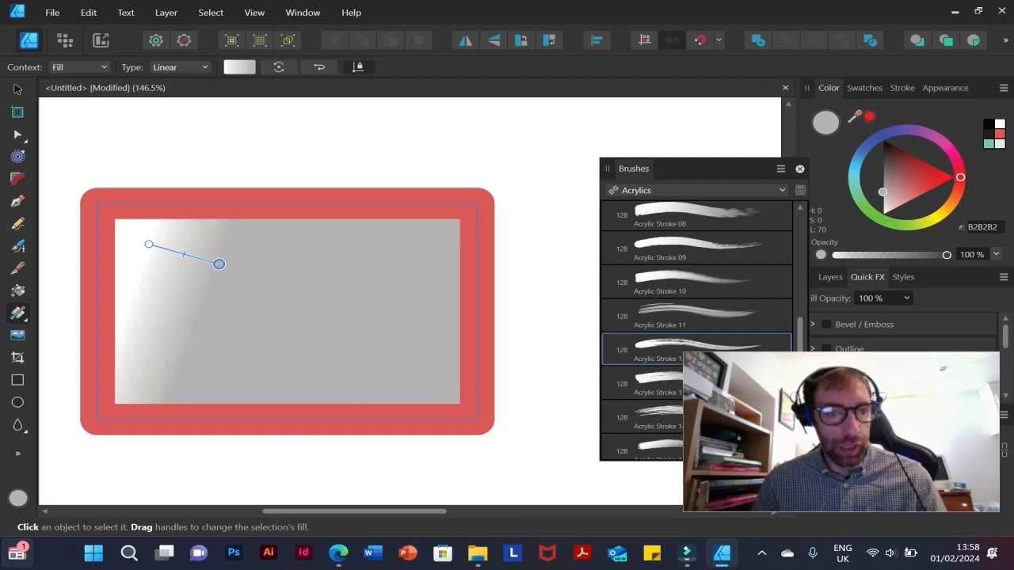
key("ctrl+z")
left_click(180, 66)
left_click(164, 99)
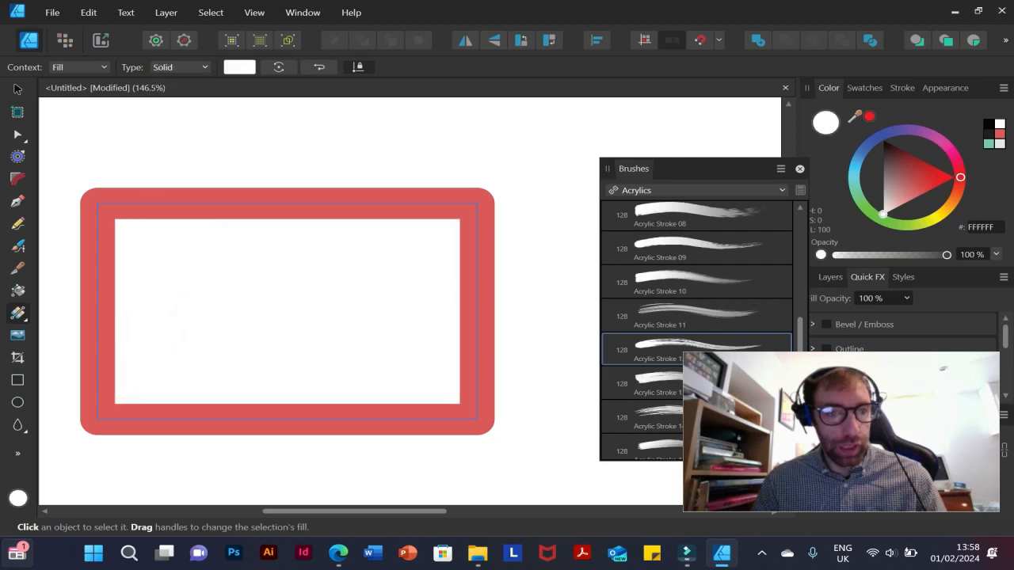
Apply a Linear gradient to the rectangle's fill, and change the gradient's end stop to pink FF1992
left_click(181, 67)
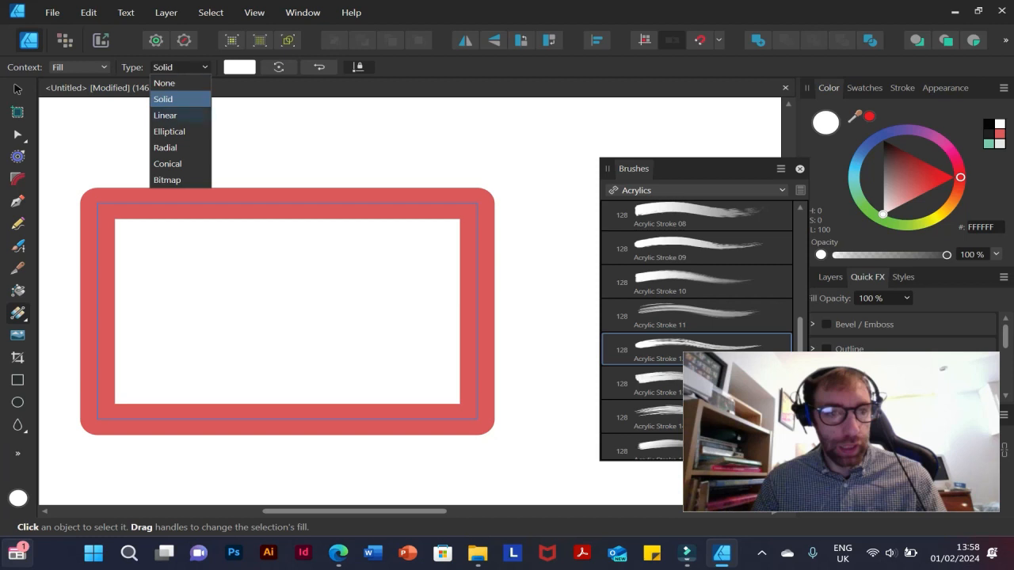
left_click(165, 115)
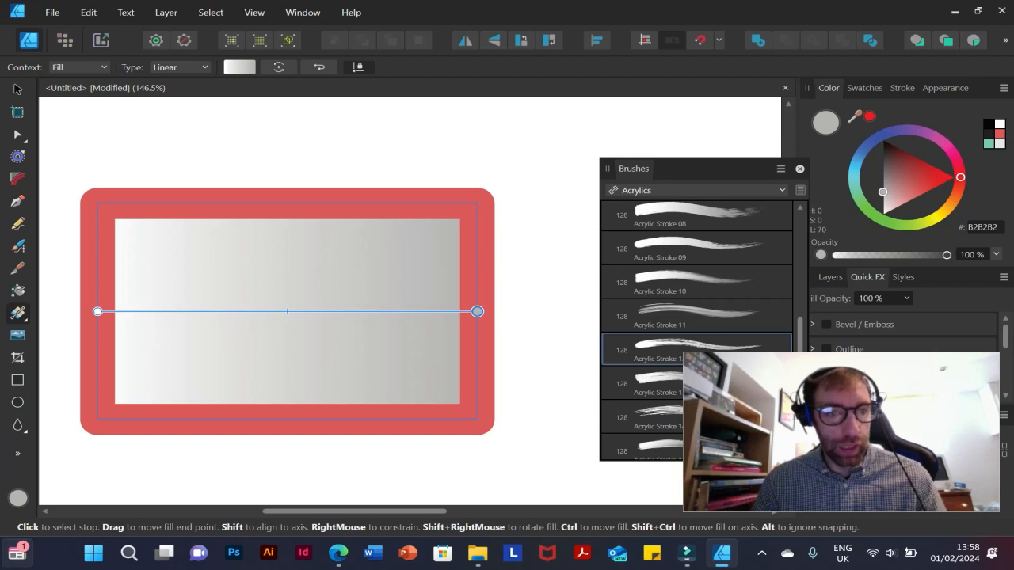
left_click(239, 67)
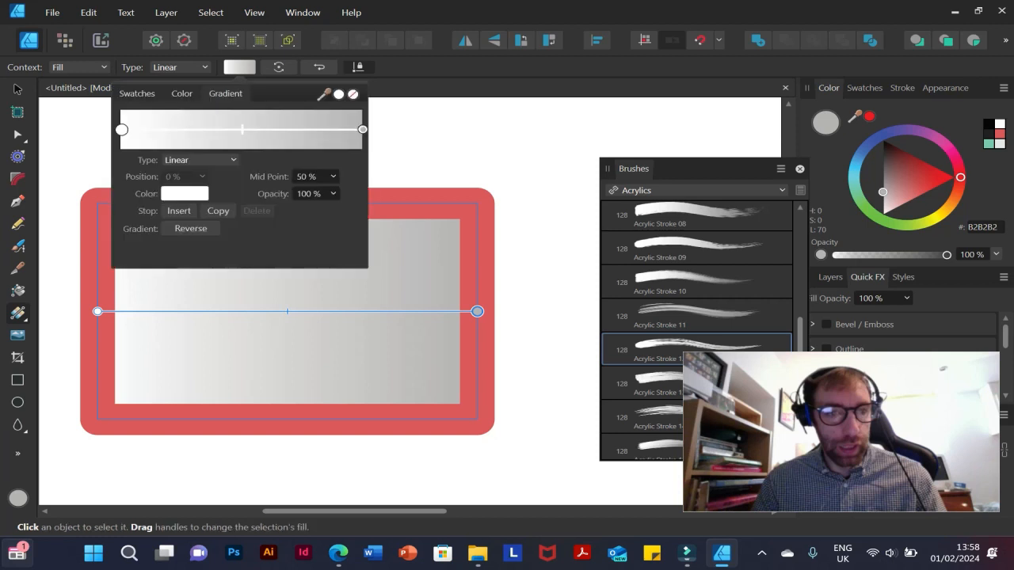
left_click(239, 67)
left_click(239, 67)
left_click(362, 129)
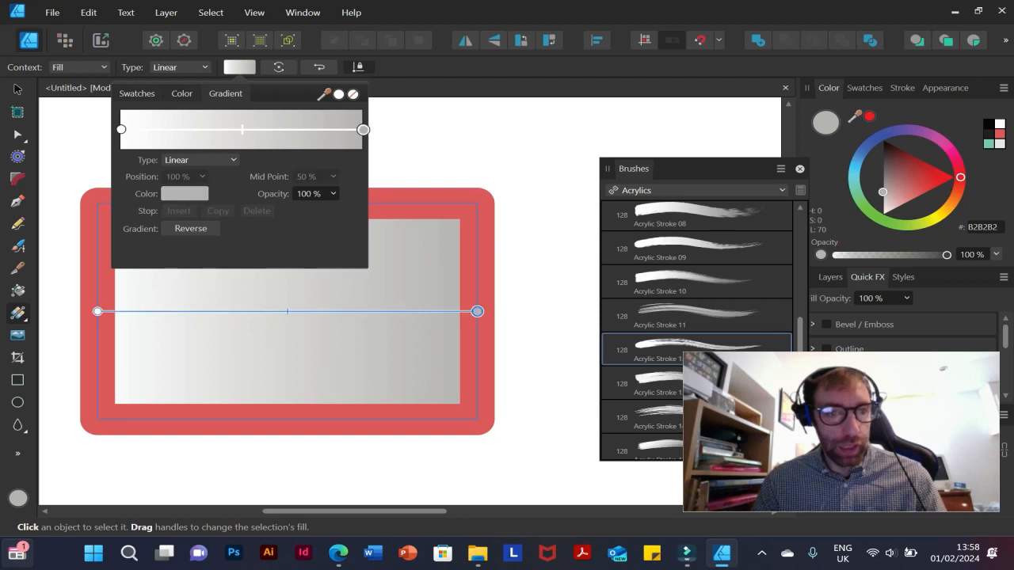
left_click(185, 194)
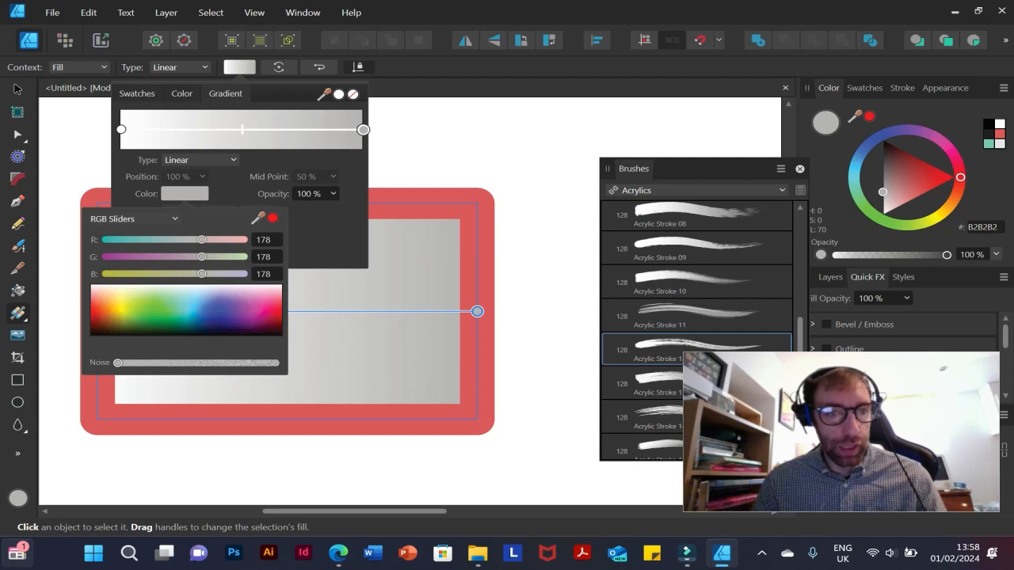
left_click_drag(190, 291, 265, 307)
left_click(363, 129)
left_click(363, 129)
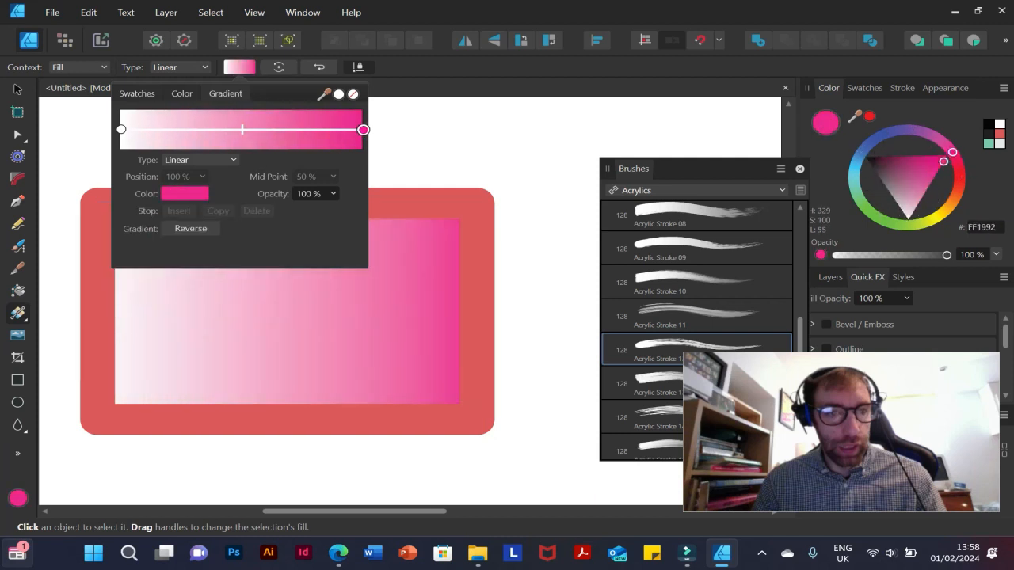
Shift the gradient's midpoint to 44 %, and reverse the gradient's direction and back again
left_click(122, 129)
mouse_move(241, 129)
left_mouse_down()
mouse_move(313, 129)
mouse_move(134, 129)
mouse_move(348, 129)
mouse_move(140, 129)
mouse_move(307, 129)
mouse_move(156, 130)
mouse_move(229, 130)
left_mouse_up()
left_click(191, 229)
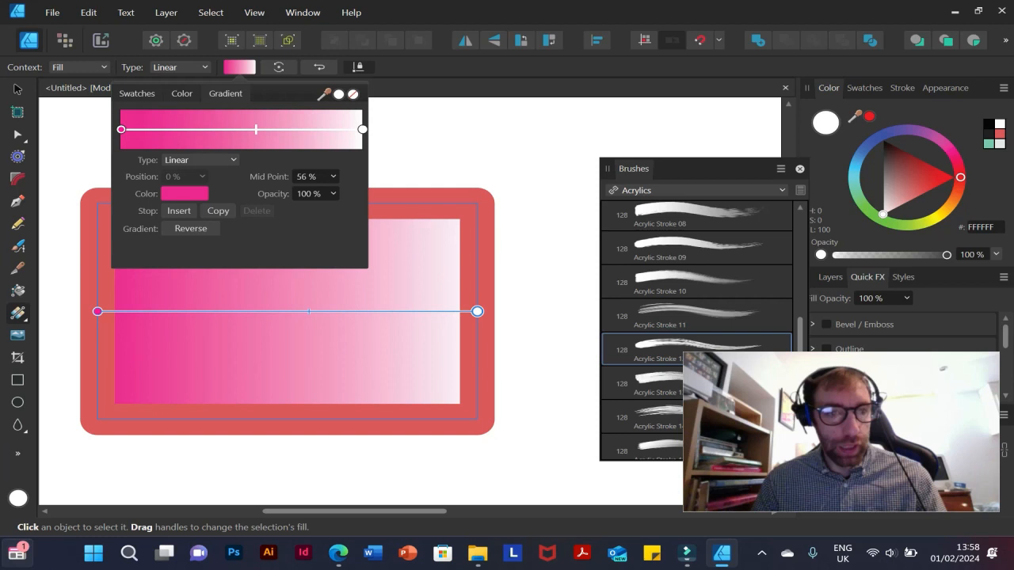
left_click(191, 229)
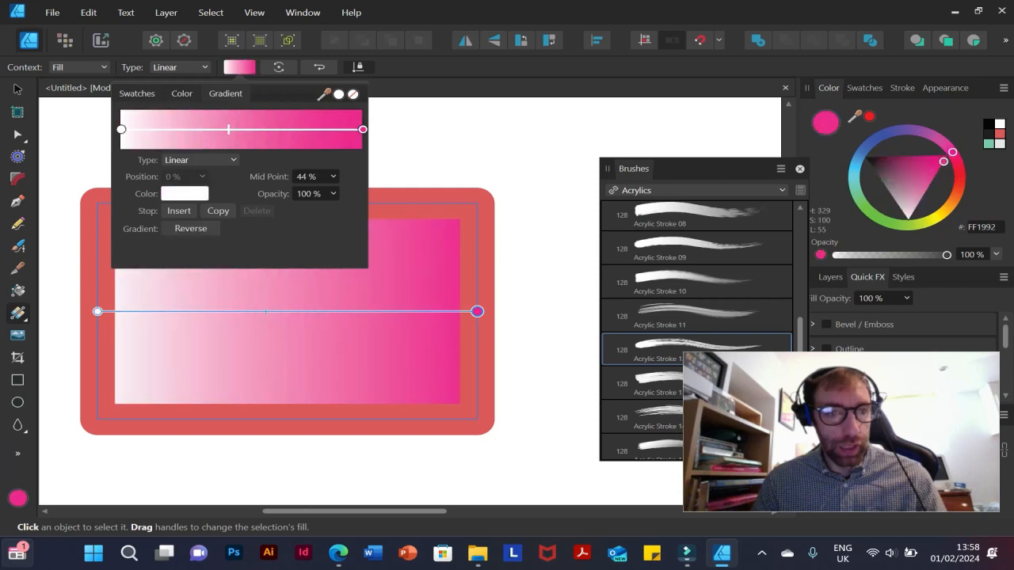
Try 46 % opacity on the linear gradient's pink end stop, and settle on 82 %
left_click(363, 129)
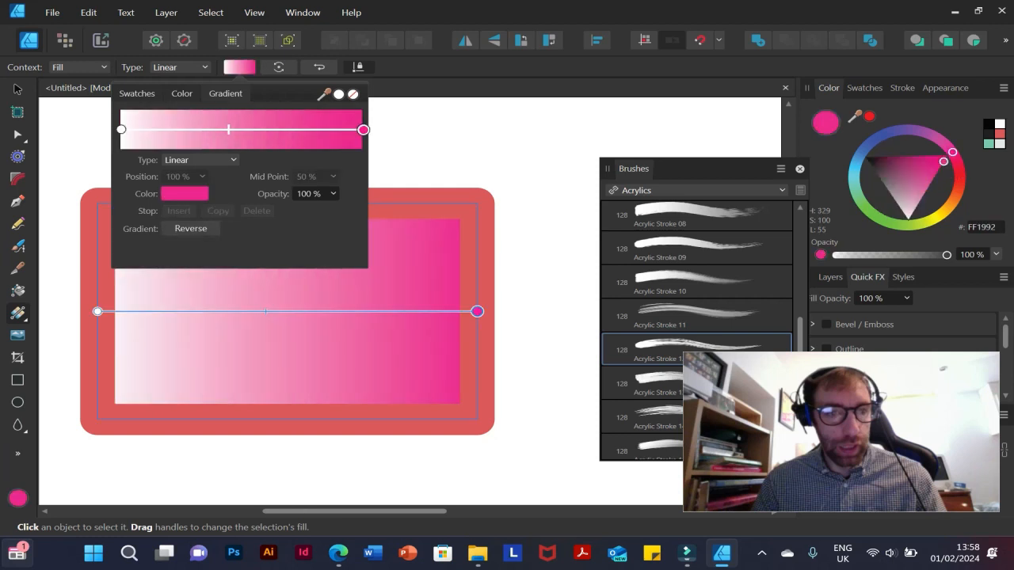
left_click(334, 194)
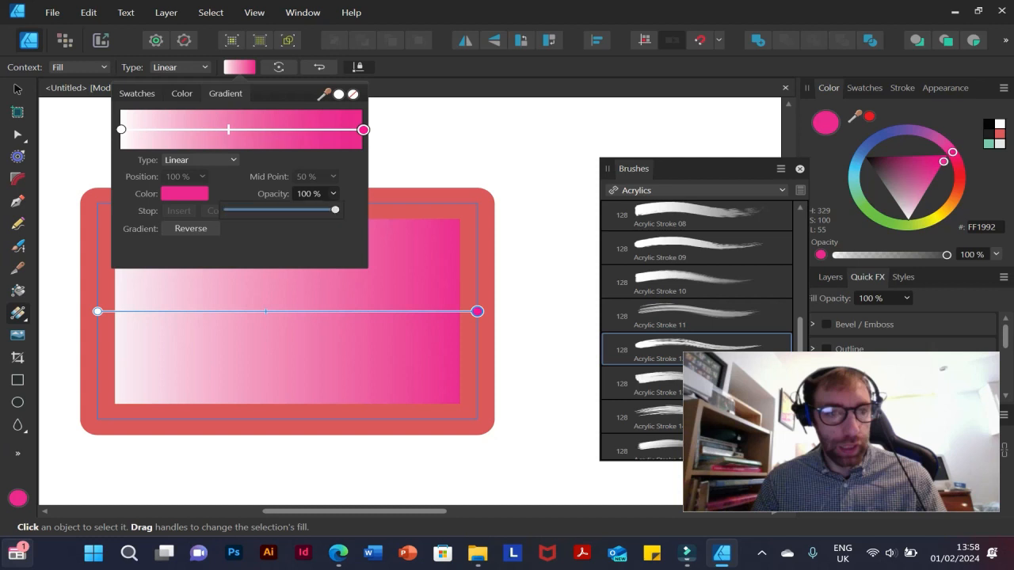
left_click_drag(335, 210, 277, 209)
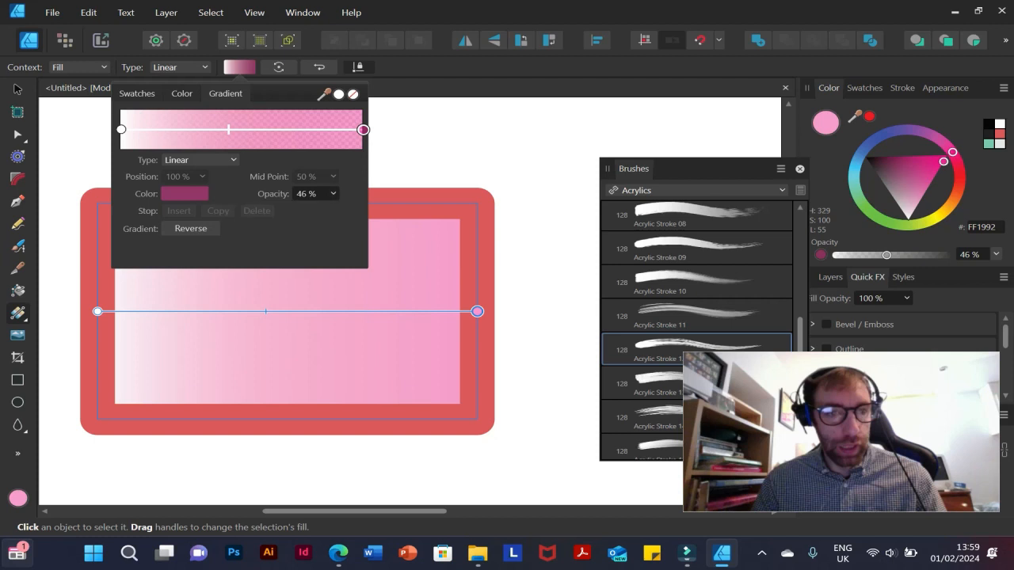
left_click(333, 194)
left_click_drag(338, 210, 375, 210)
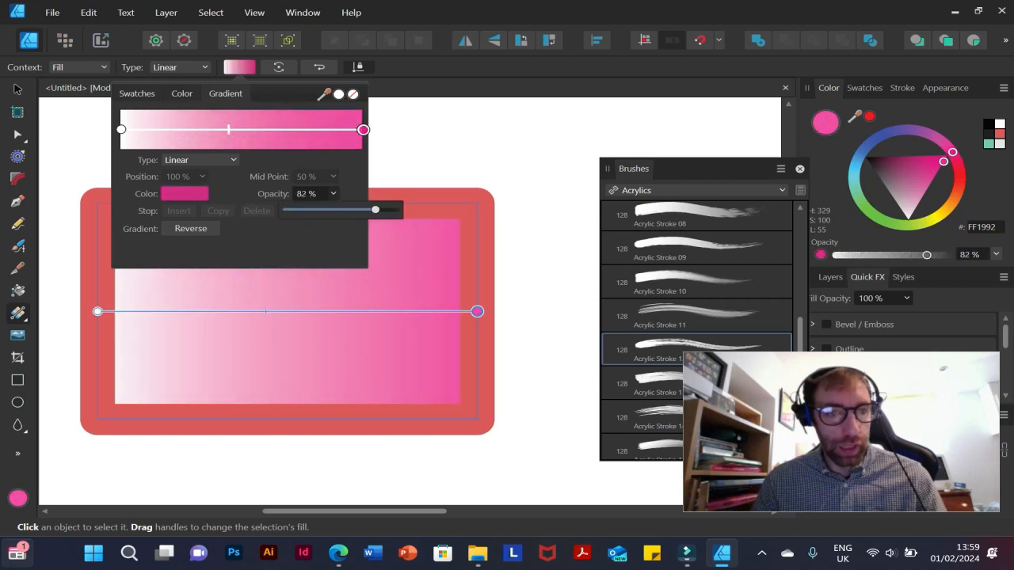
left_click(181, 67)
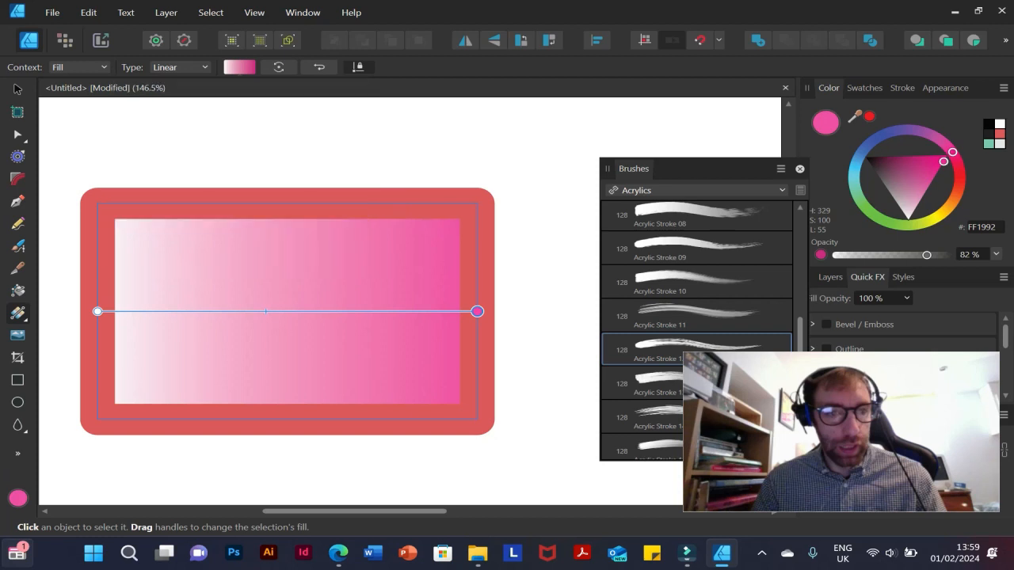
Change the rectangle's fill type to Elliptical, and redraw the gradient from near the rectangle's centre toward its lower-right area
left_click(180, 68)
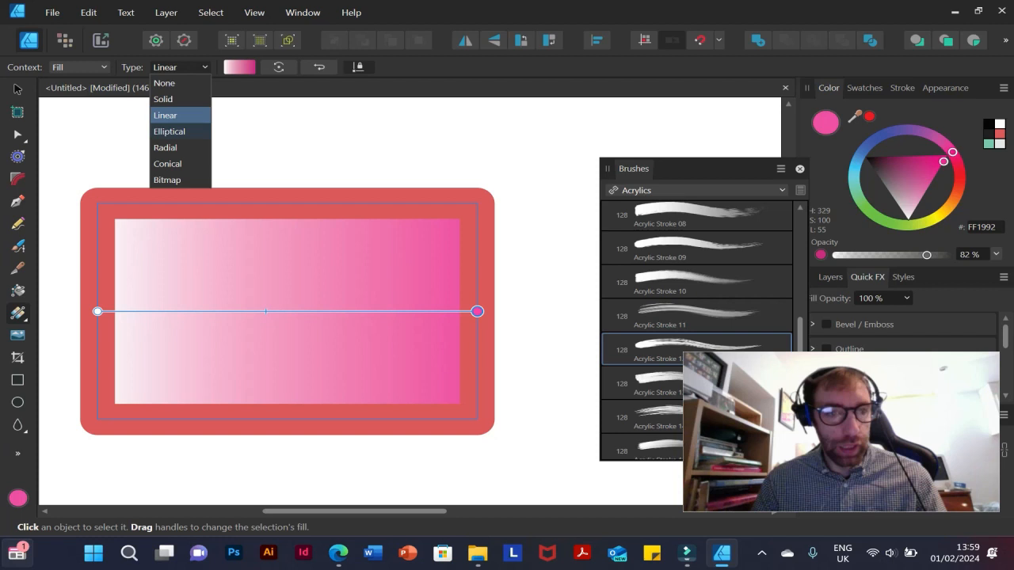
left_click(169, 131)
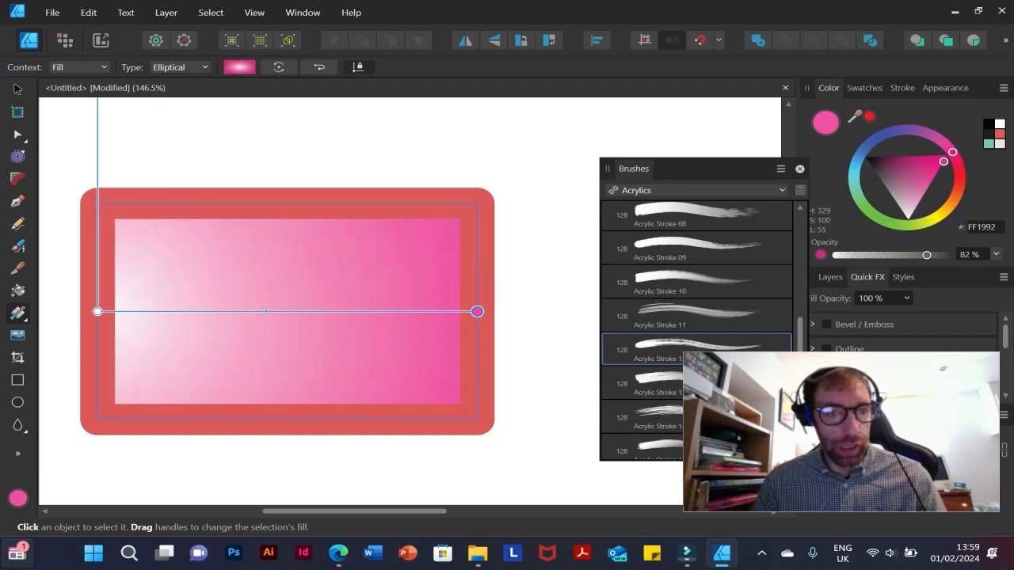
scroll(254, 243, "down", 4)
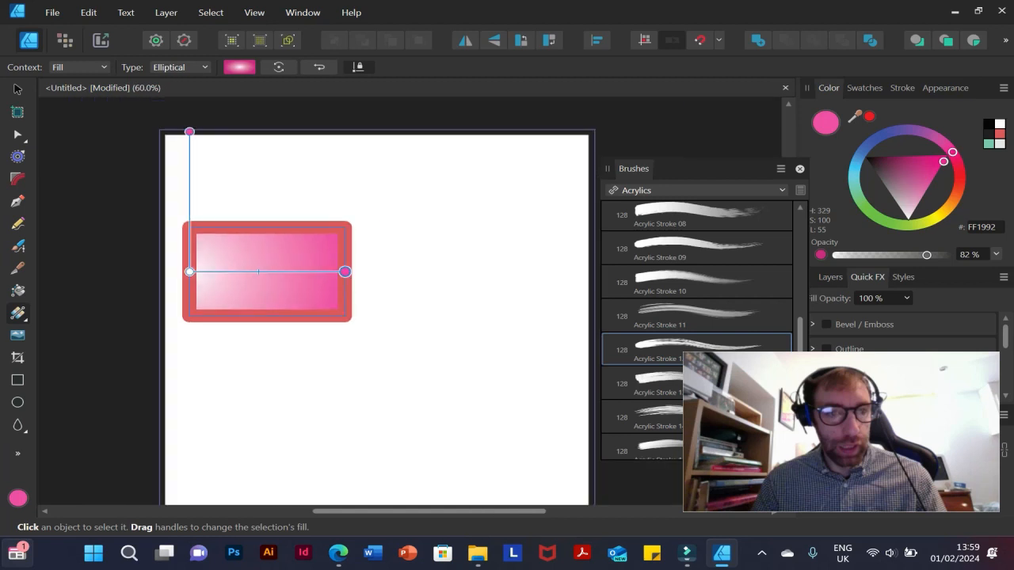
scroll(254, 244, "up", 2)
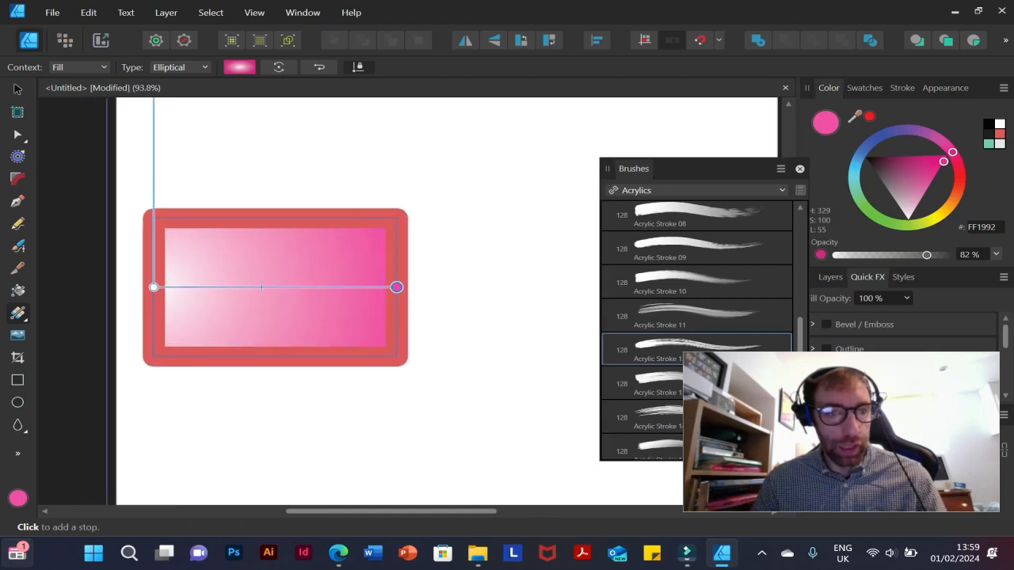
left_click_drag(284, 287, 350, 319)
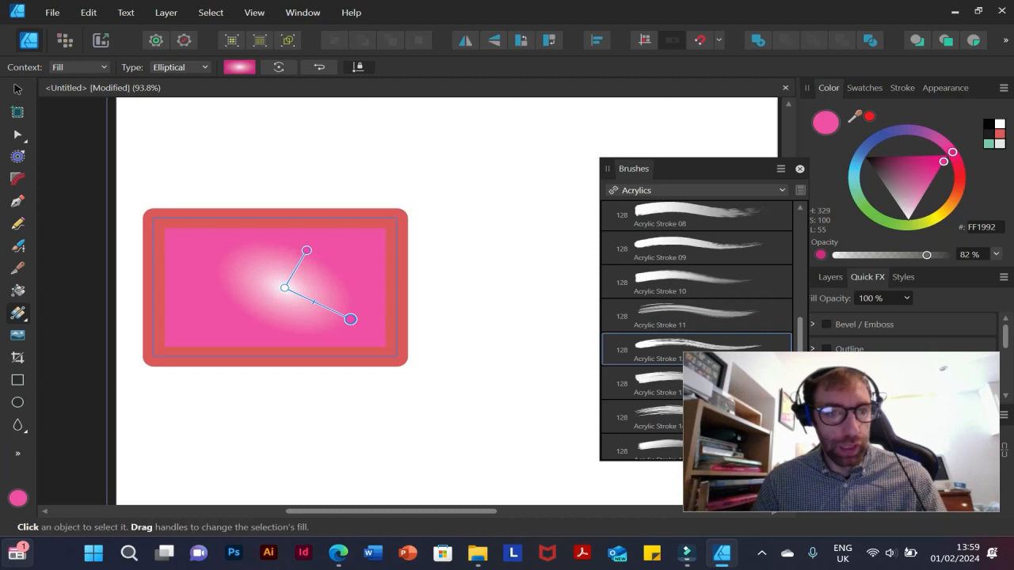
Move the elliptical gradient's centre slightly up and left, and lengthen its upper axis to just beyond the rectangle's inner top edge
mouse_move(285, 288)
left_mouse_down()
mouse_move(272, 286)
mouse_move(281, 279)
left_mouse_up()
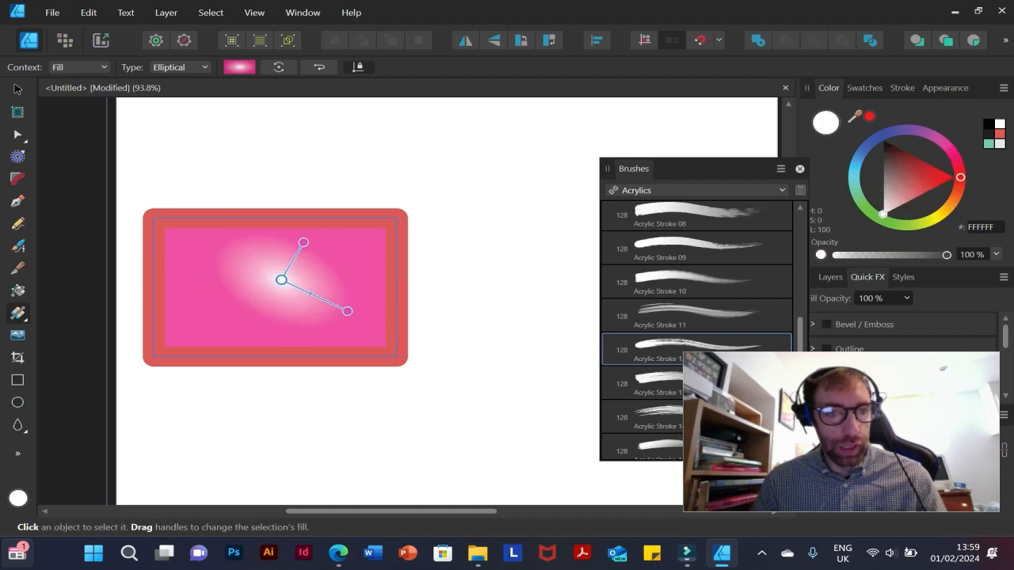
left_click(303, 243)
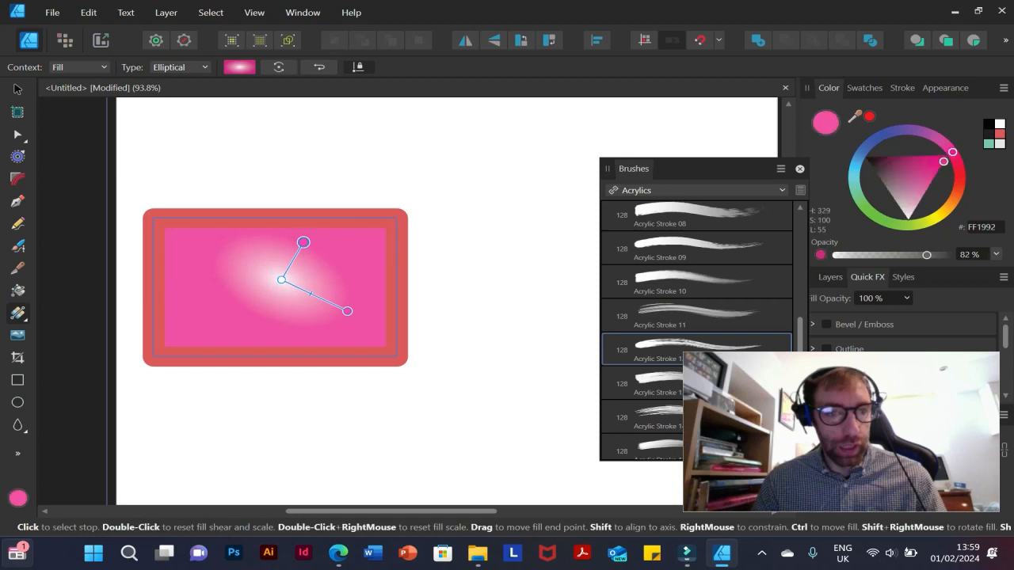
left_click_drag(304, 242, 316, 220)
Add a middle stop at 53 % to the elliptical gradient, and recolour it yellow-green D4FF7B
left_click(239, 67)
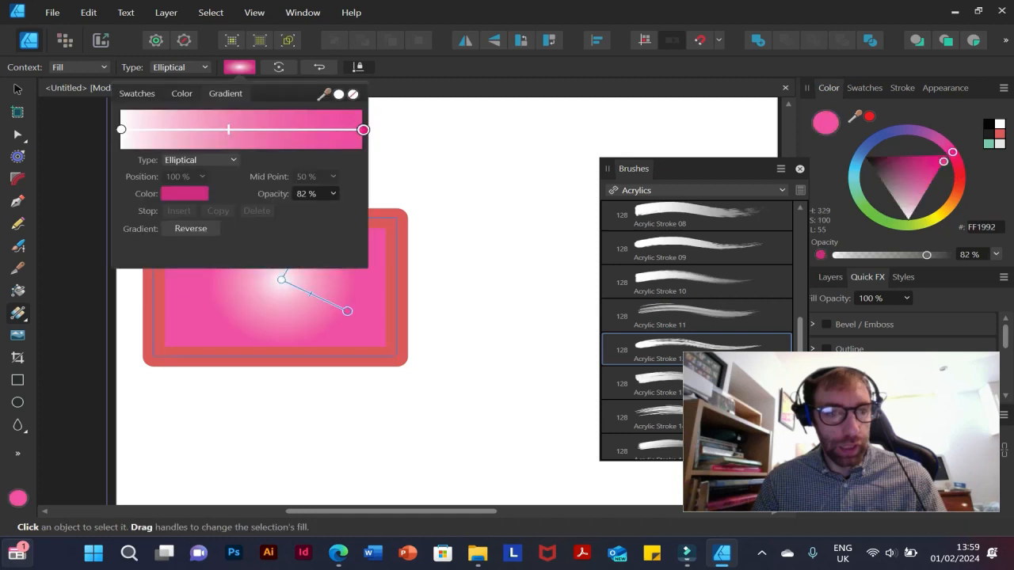
left_click(249, 130)
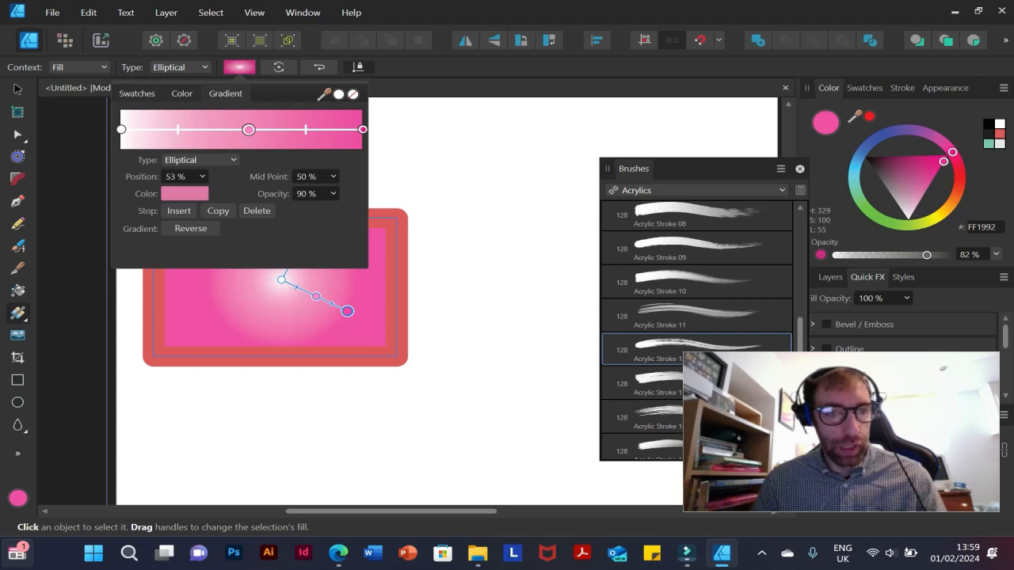
left_click(460, 309)
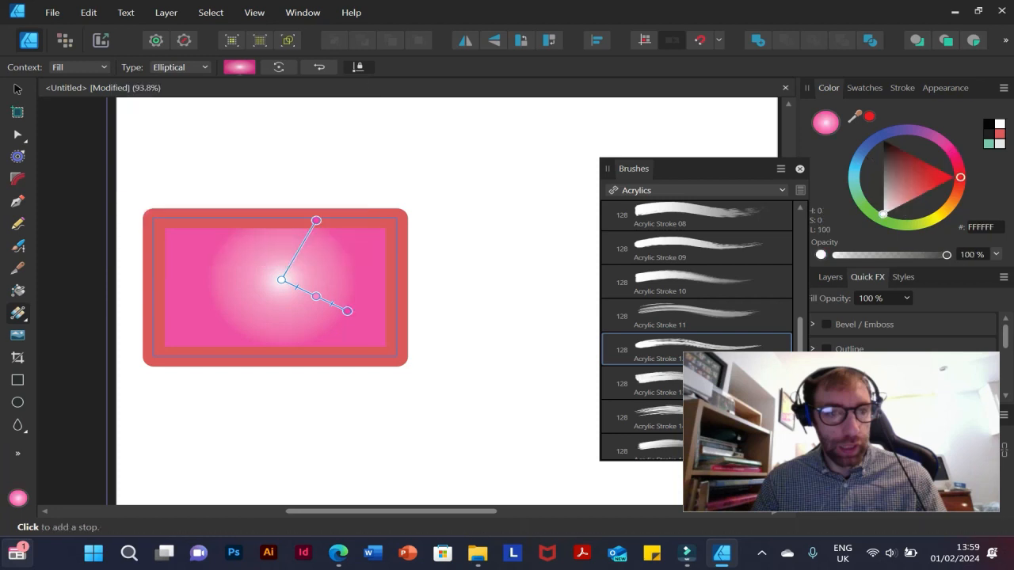
left_click(316, 297)
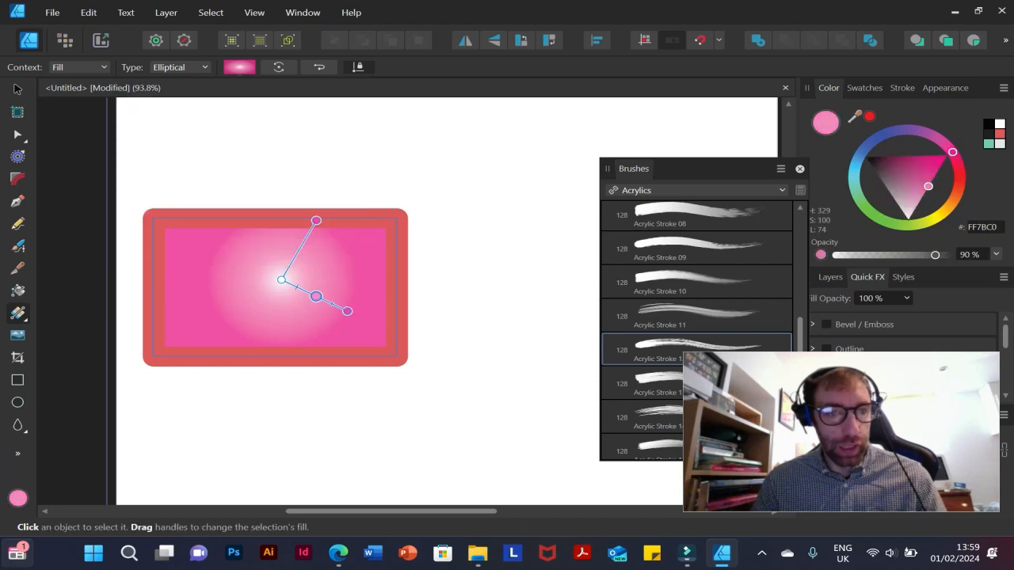
mouse_move(935, 222)
left_mouse_down()
mouse_move(886, 225)
mouse_move(858, 194)
mouse_move(883, 221)
mouse_move(916, 225)
left_mouse_up()
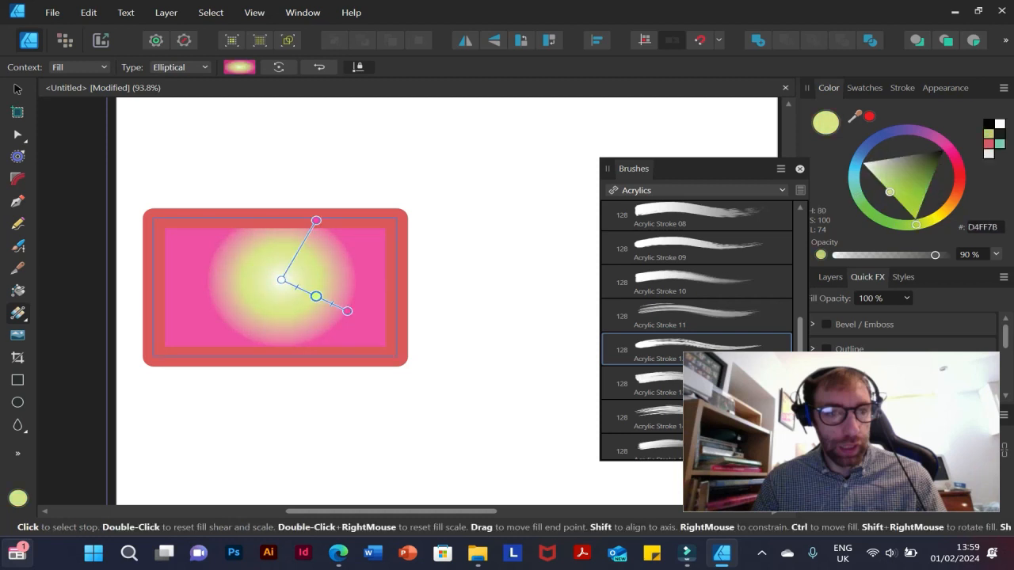
Recolour the gradient's outer stop orange-red FF4619, and rotate and reshape the ellipse by its outer handles
left_click(347, 311)
left_click_drag(952, 152, 959, 187)
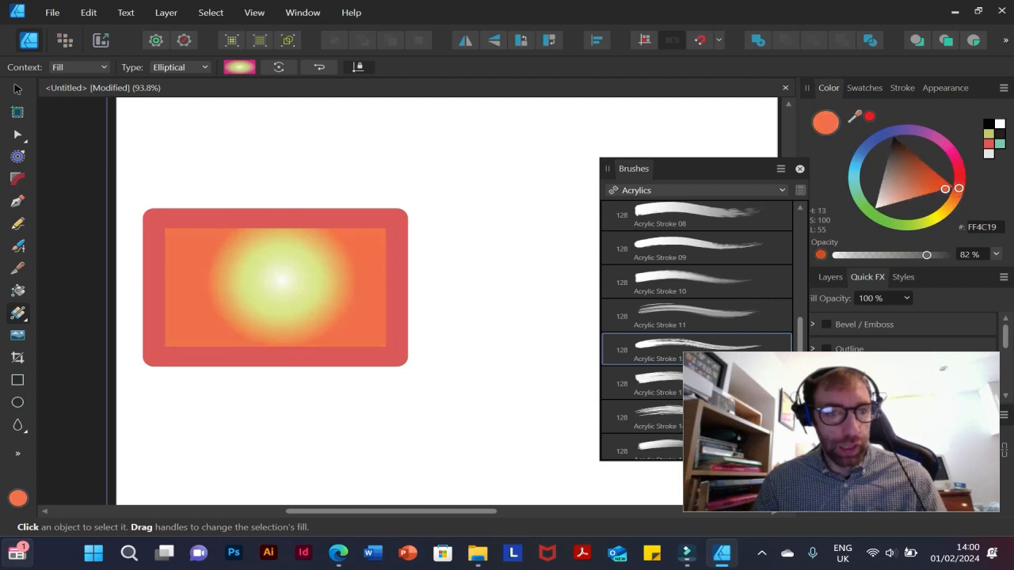
left_click_drag(347, 312, 332, 245)
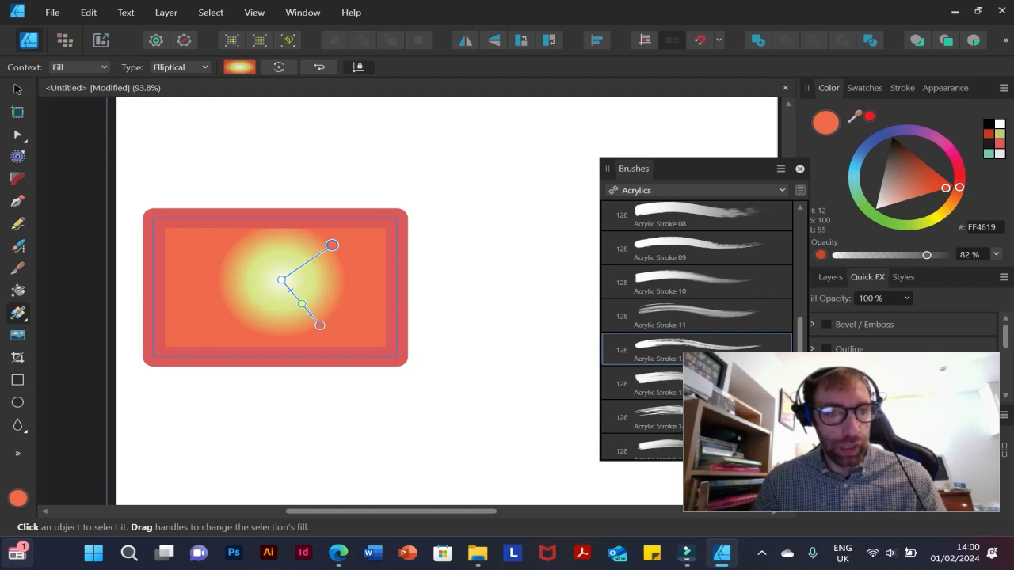
Recolour the elliptical gradient's centre stop from white to the muted red-brown 966060
left_click(282, 280)
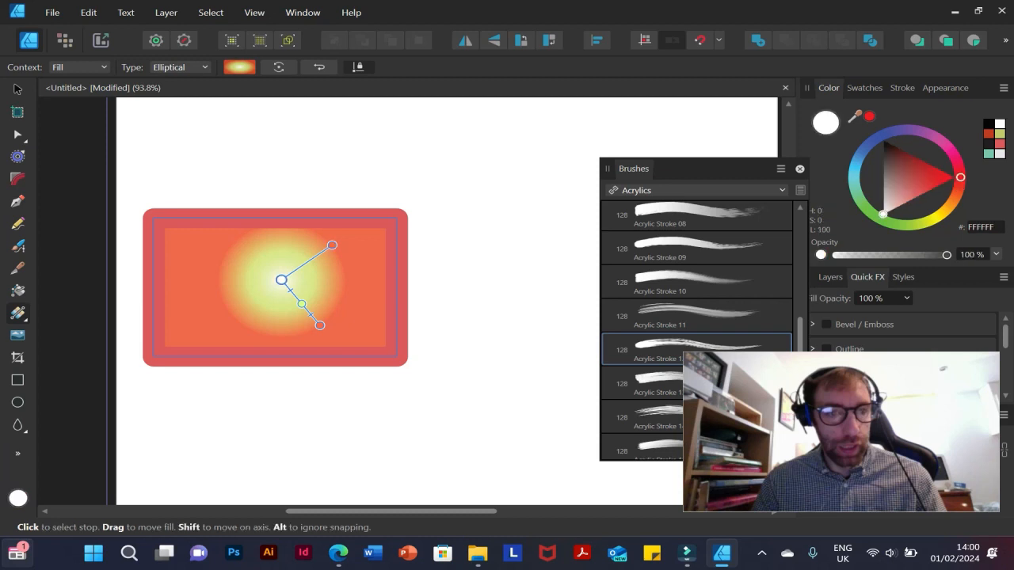
mouse_move(907, 178)
left_mouse_down()
mouse_move(891, 159)
mouse_move(899, 175)
left_mouse_up()
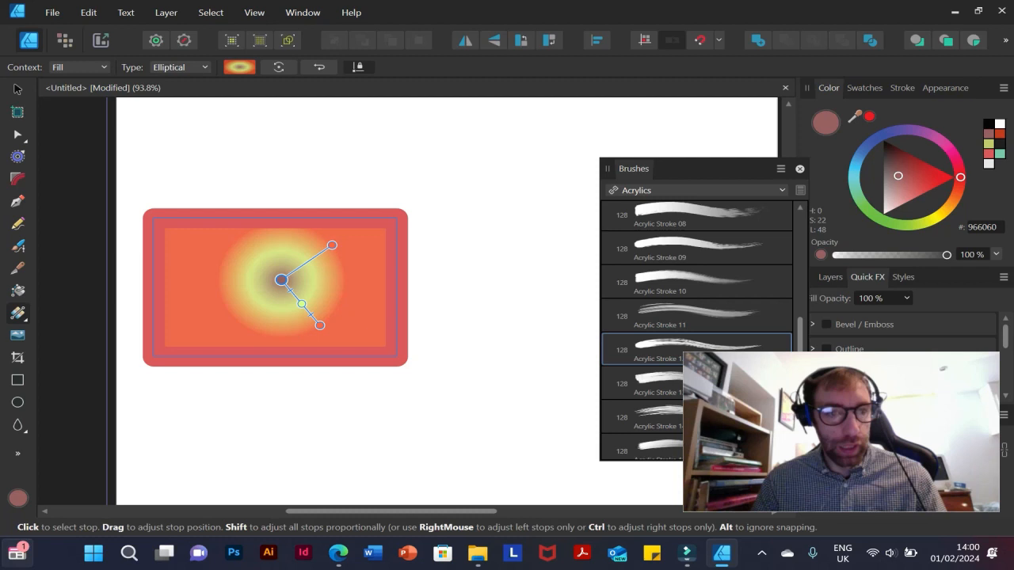
left_click(301, 303)
left_click(320, 325)
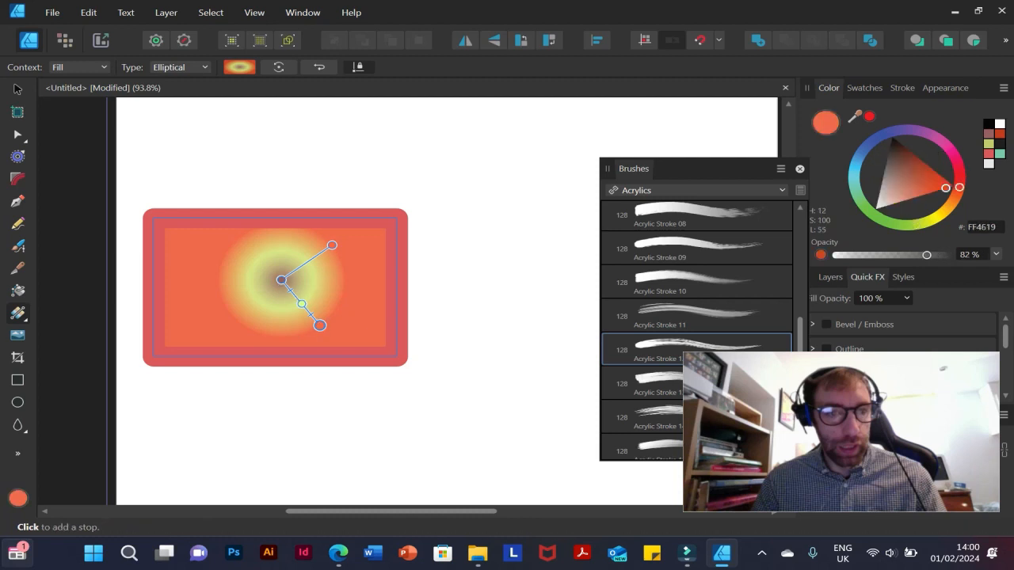
Recolour the gradient's middle stop yellow F3FF7B, and lower the outer stop's opacity to 56 %
left_click(301, 304)
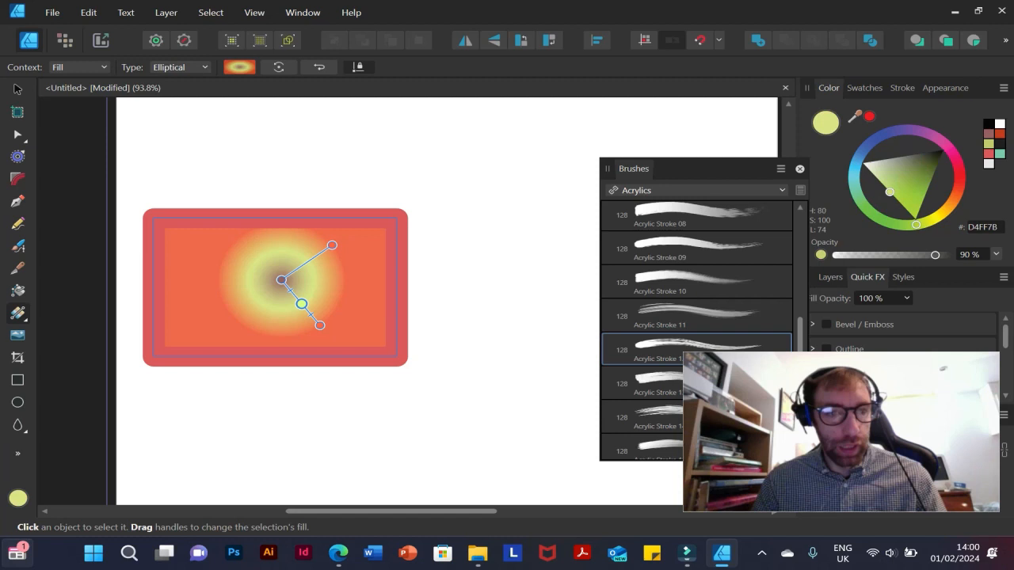
mouse_move(916, 225)
left_mouse_down()
mouse_move(862, 192)
mouse_move(929, 221)
left_mouse_up()
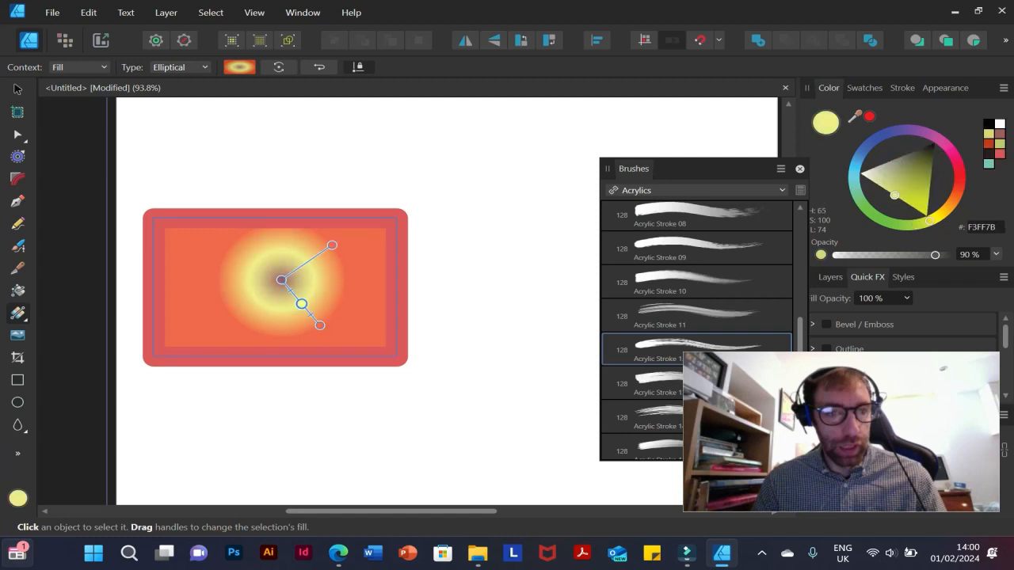
left_click(332, 246)
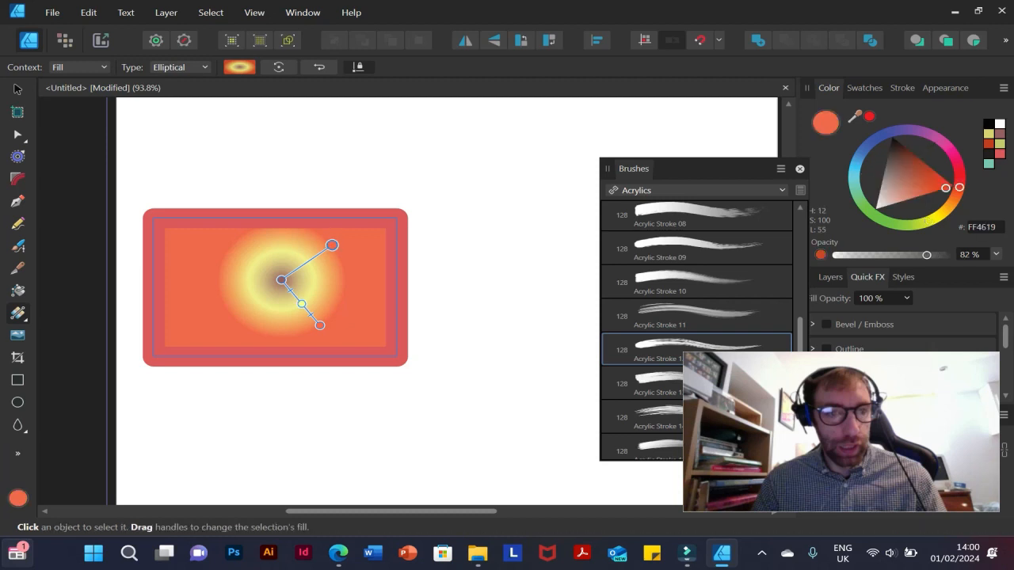
left_click_drag(927, 255, 898, 255)
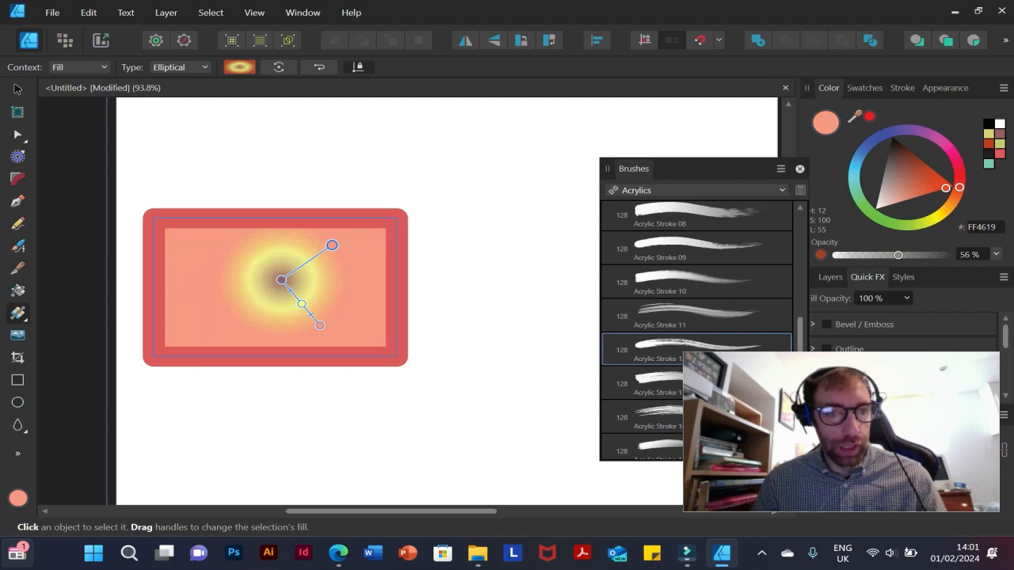
Change the fill type to Radial, swing the gradient's end stop to the upper left of its centre, and shift the centre slightly up and right
left_click(181, 67)
left_click(165, 148)
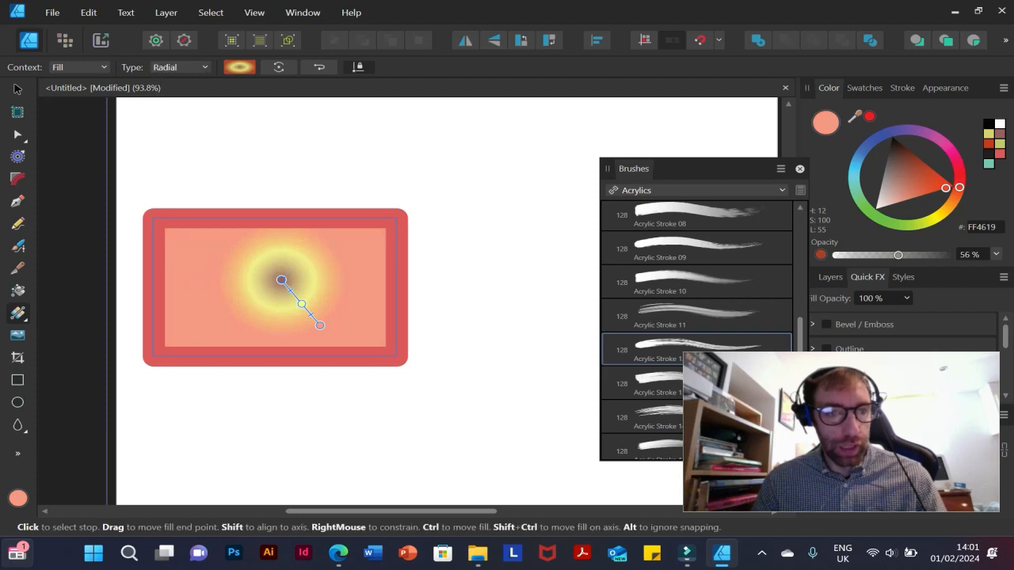
mouse_move(290, 297)
left_mouse_down()
mouse_move(353, 314)
mouse_move(403, 290)
mouse_move(397, 310)
mouse_move(288, 288)
left_mouse_up()
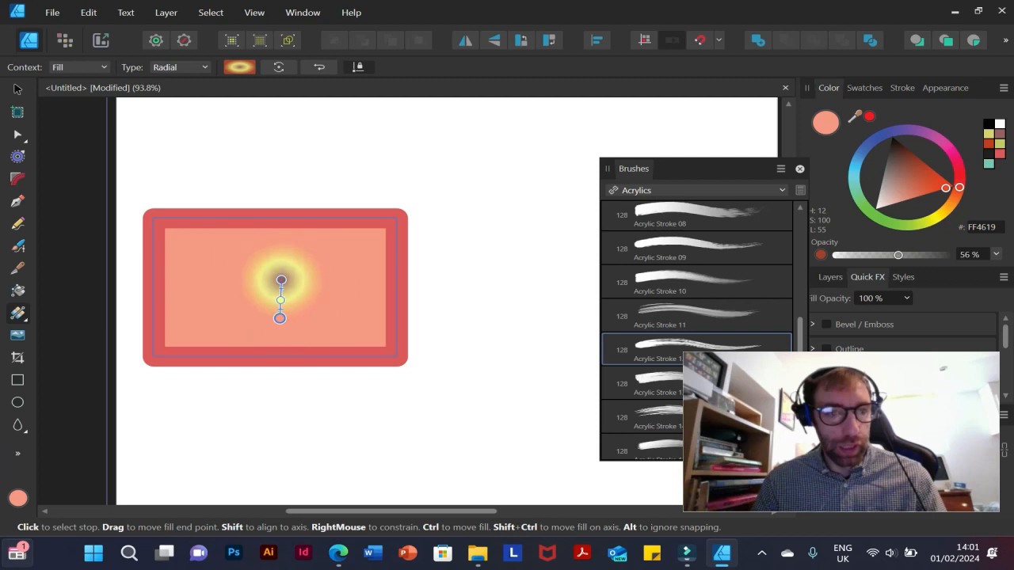
left_click_drag(283, 320, 255, 254)
left_click_drag(252, 272, 222, 260)
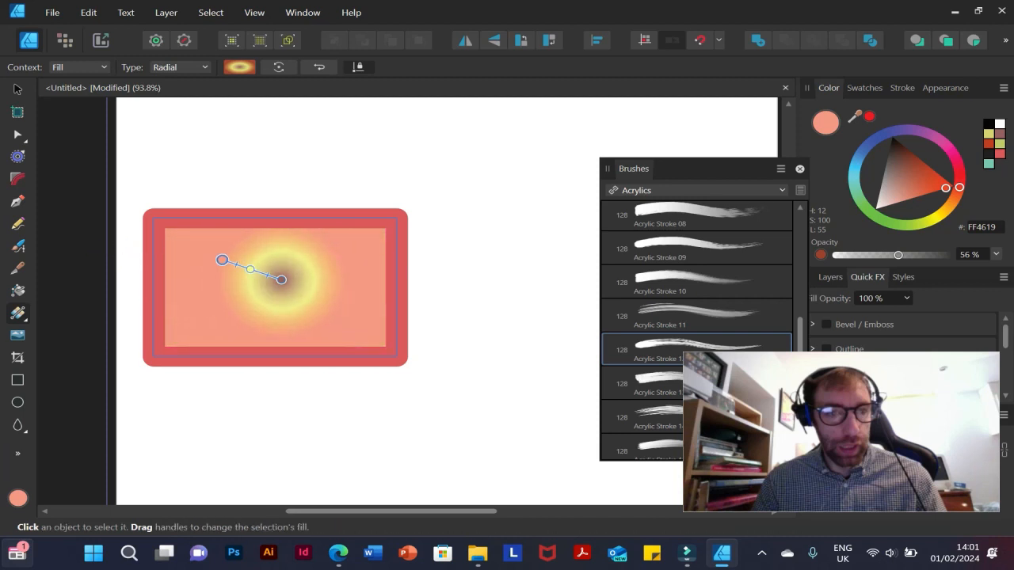
mouse_move(282, 279)
left_mouse_down()
mouse_move(304, 296)
mouse_move(309, 328)
mouse_move(193, 361)
mouse_move(187, 322)
mouse_move(328, 333)
mouse_move(376, 283)
mouse_move(340, 229)
mouse_move(220, 237)
mouse_move(274, 287)
mouse_move(290, 340)
mouse_move(177, 317)
mouse_move(360, 324)
mouse_move(278, 283)
mouse_move(287, 272)
left_mouse_up()
Change the fill type to Conical, move the cone's centre down and right, and rotate its seam toward the rectangle's upper-right corner
left_click(180, 67)
left_click(167, 163)
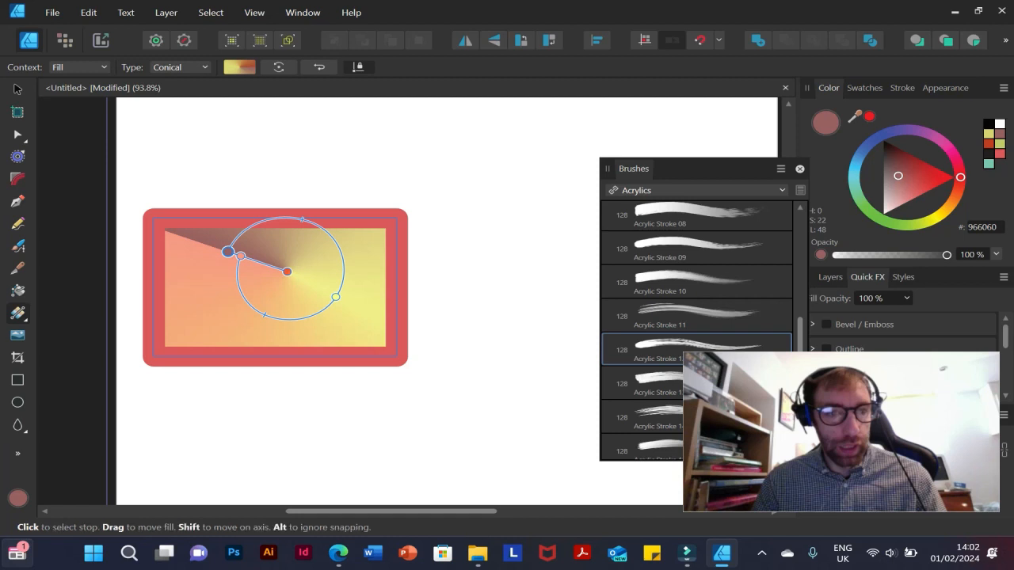
left_click_drag(287, 272, 306, 281)
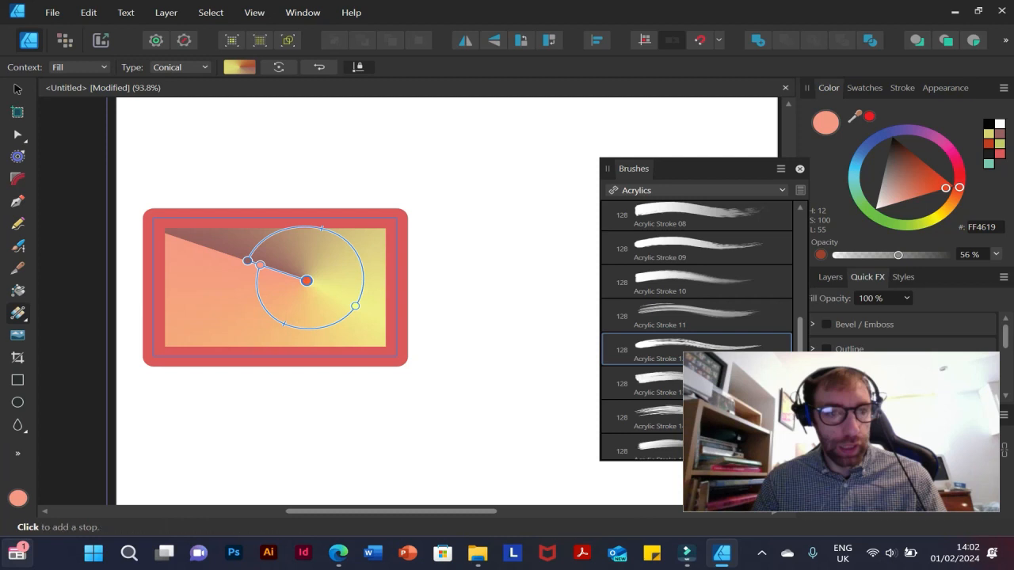
left_click_drag(260, 263, 423, 202)
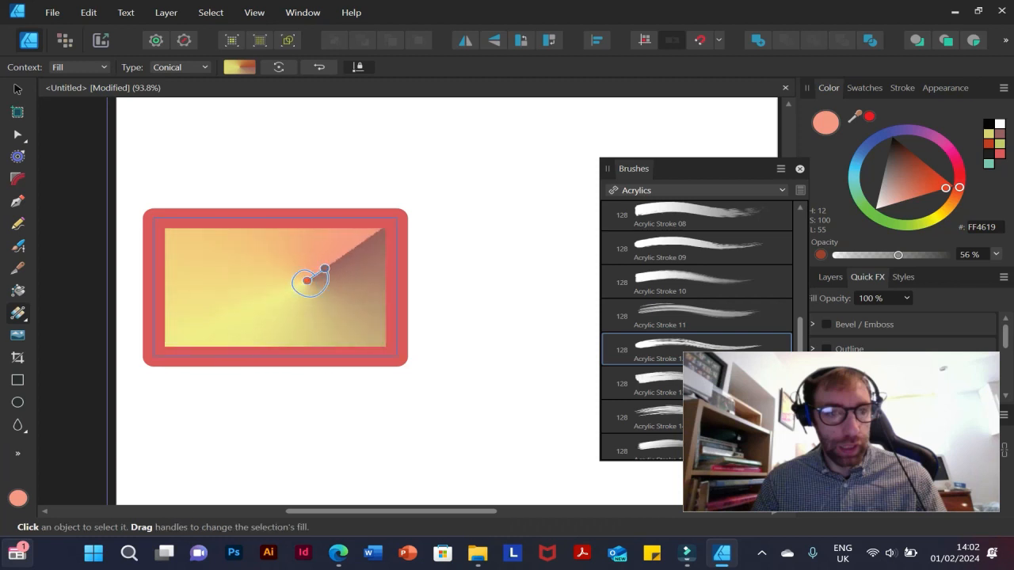
left_click(181, 67)
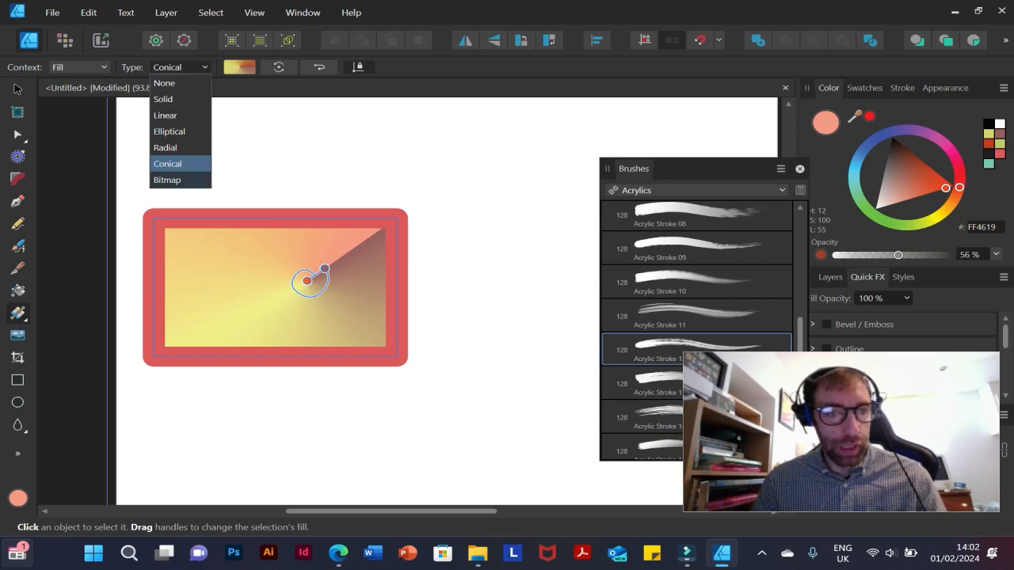
left_click(167, 180)
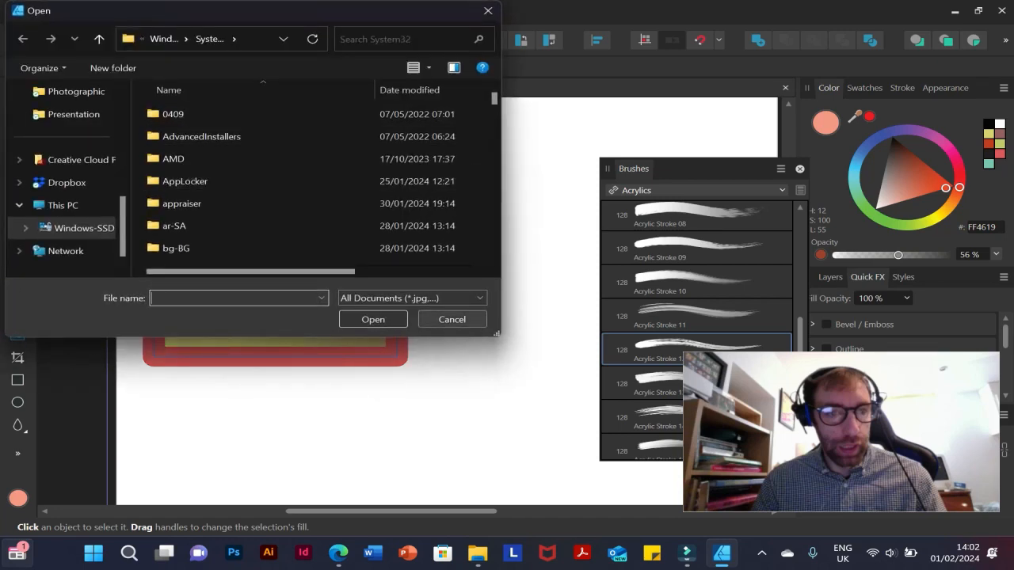
key("Escape")
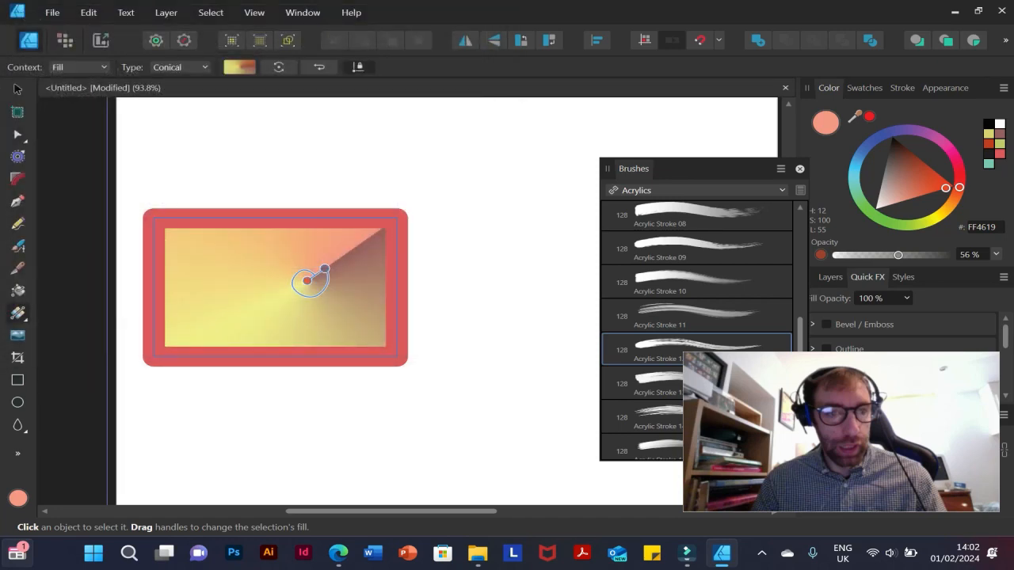
Change the rectangle's fill type to Bitmap, using the "quick render" image from the Desktop folder
left_click(182, 68)
left_click(176, 180)
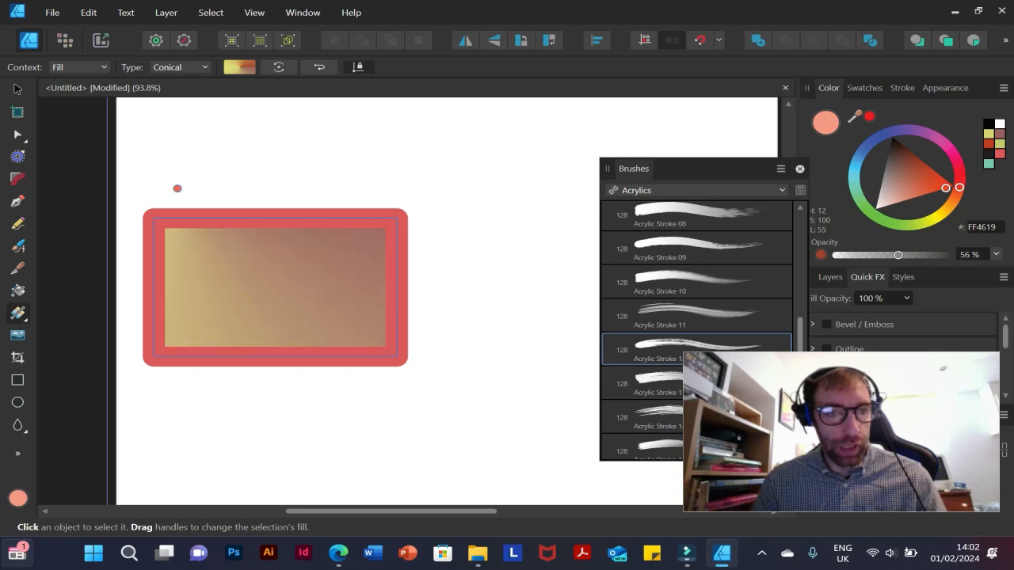
left_click(181, 67)
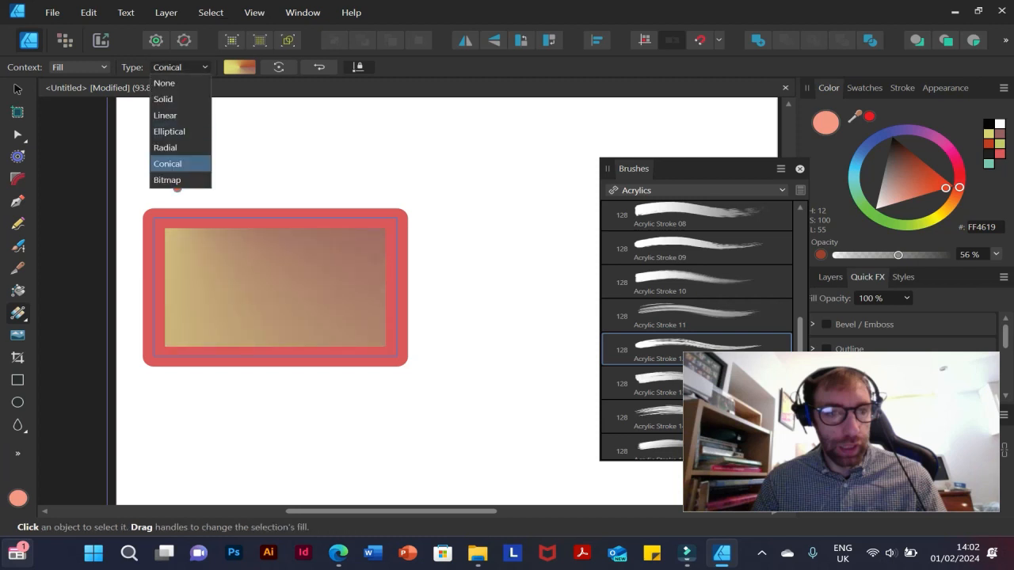
left_click(168, 180)
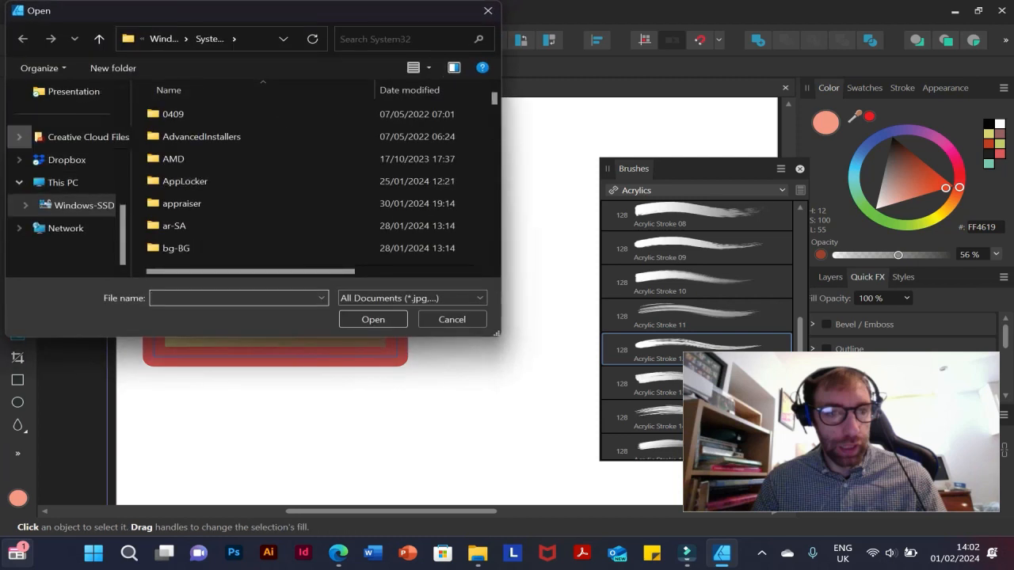
scroll(64, 182, "up", 5)
scroll(63, 182, "down", 1)
left_click(65, 114)
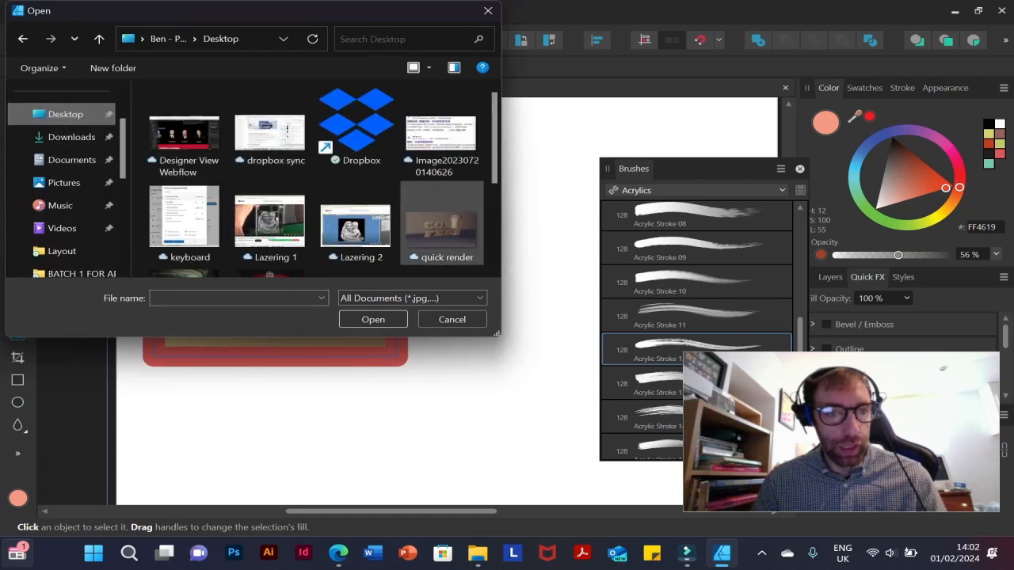
left_click(442, 226)
key("Return")
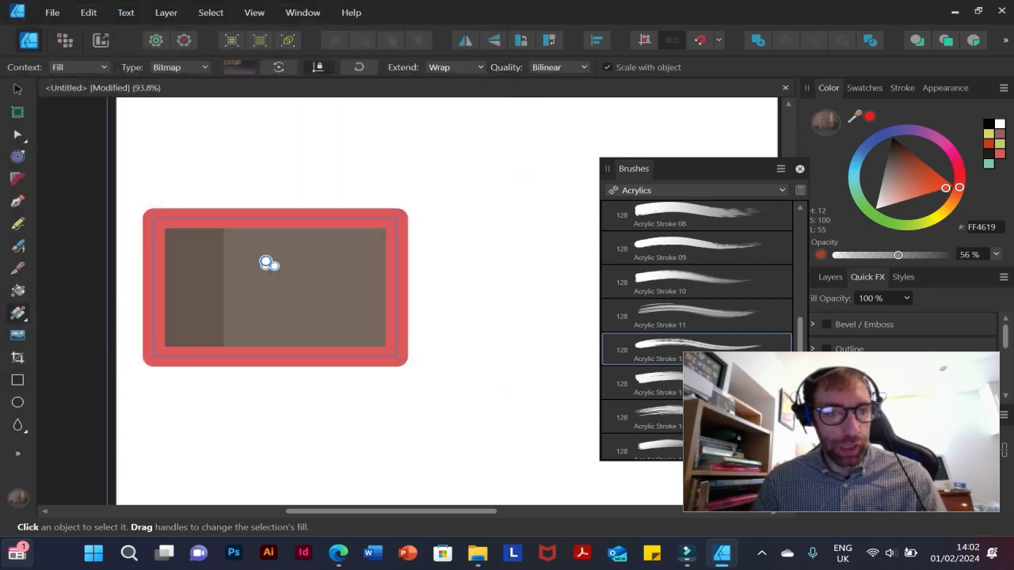
Enlarge, reposition and rotate the bitmap fill inside the rectangle, then delete the rectangle
left_click_drag(267, 262, 309, 274)
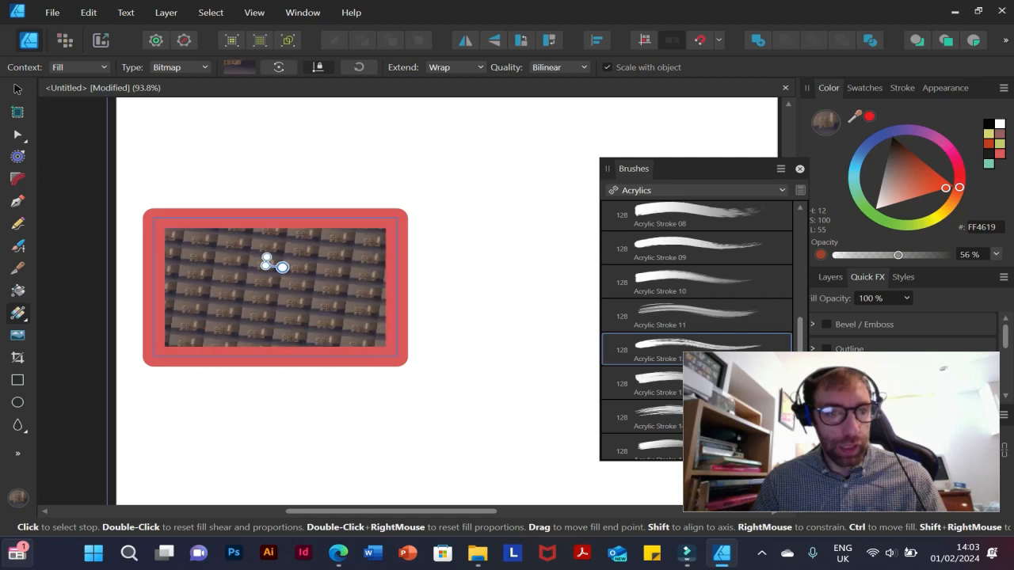
left_click_drag(282, 267, 380, 268)
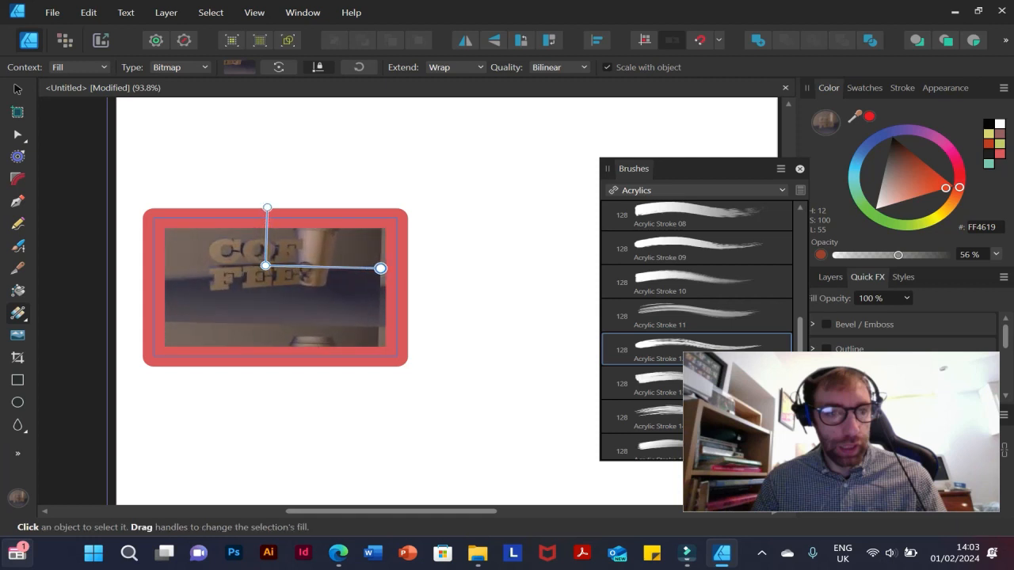
mouse_move(344, 237)
left_mouse_down()
mouse_move(373, 199)
mouse_move(405, 264)
mouse_move(358, 290)
mouse_move(310, 193)
mouse_move(356, 245)
mouse_move(340, 287)
mouse_move(311, 254)
mouse_move(324, 209)
left_mouse_up()
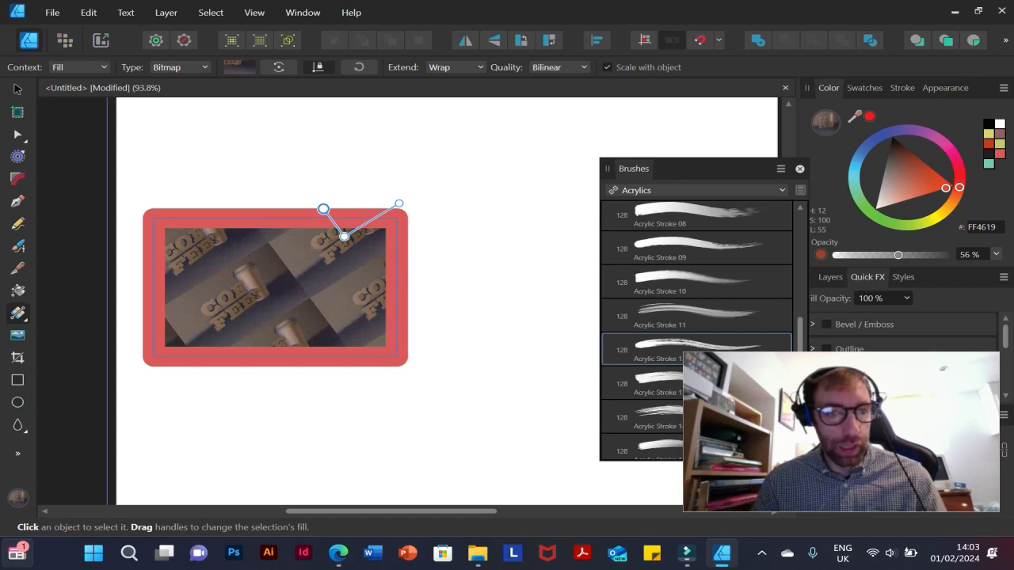
key("Delete")
scroll(52, 349, "down", 2)
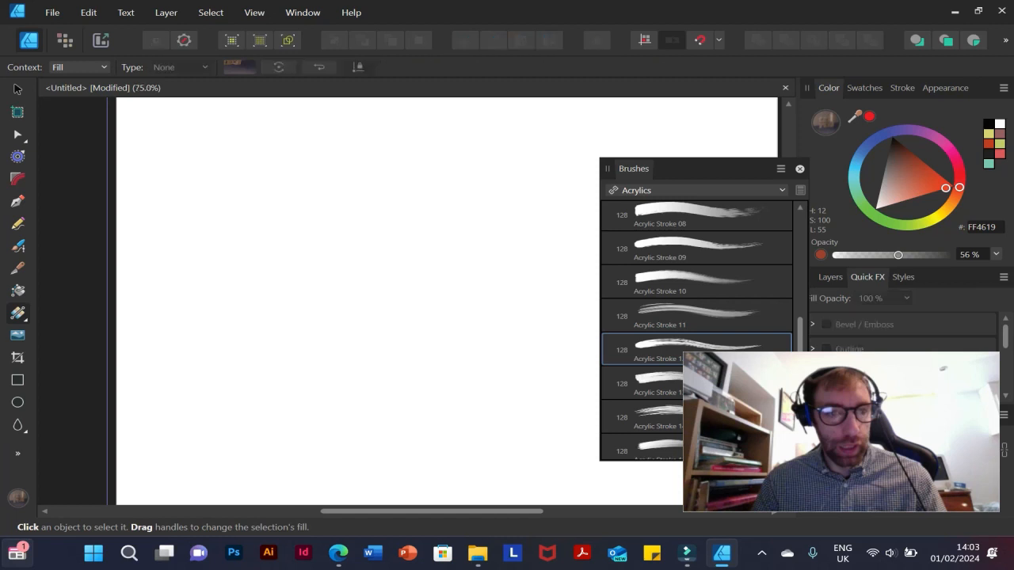
Draw a new rectangle toward the page's right side and activate the Crop tool on it
left_click(17, 358)
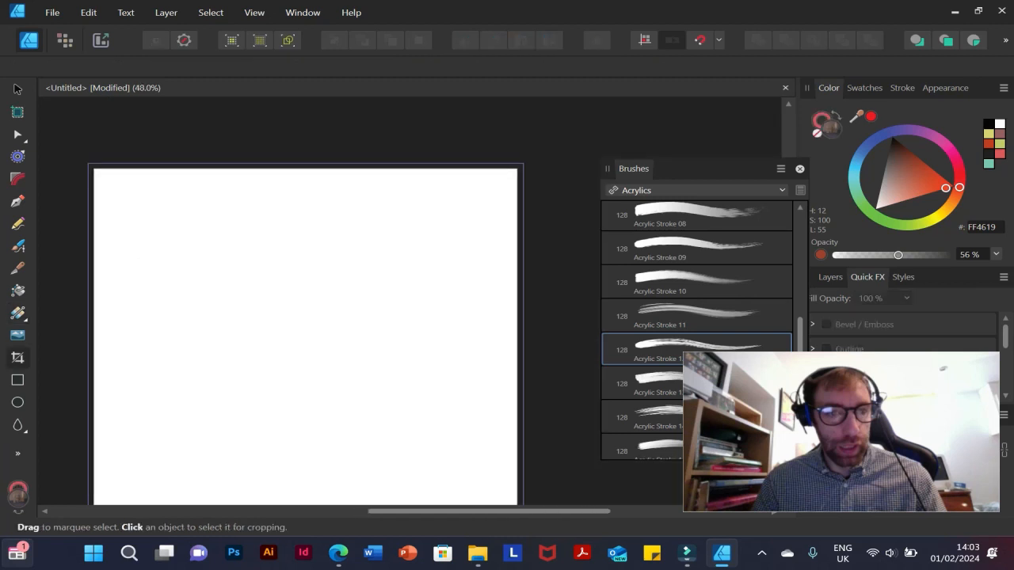
scroll(228, 310, "down", 1)
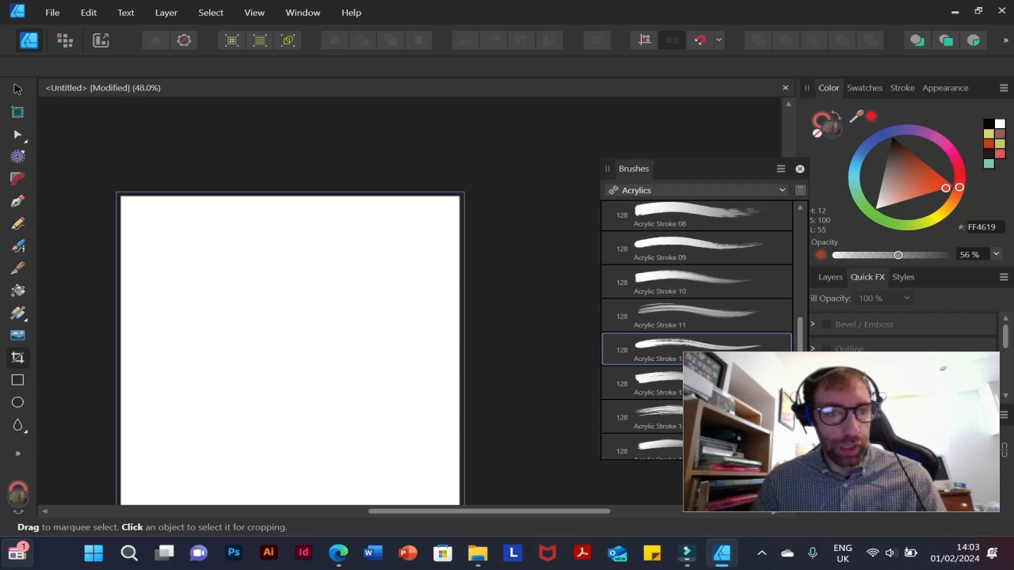
key("m")
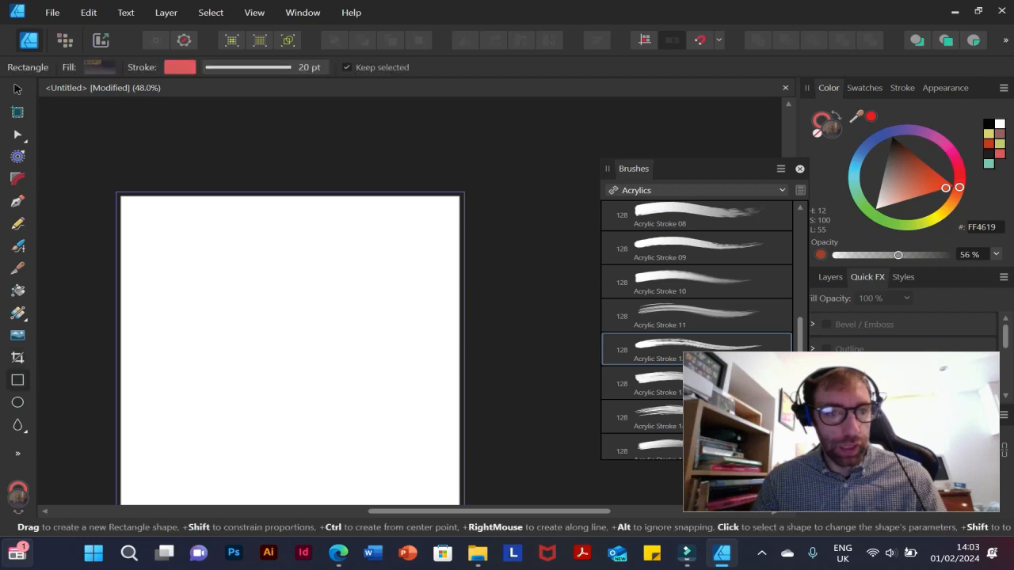
left_click_drag(263, 330, 403, 447)
key("c")
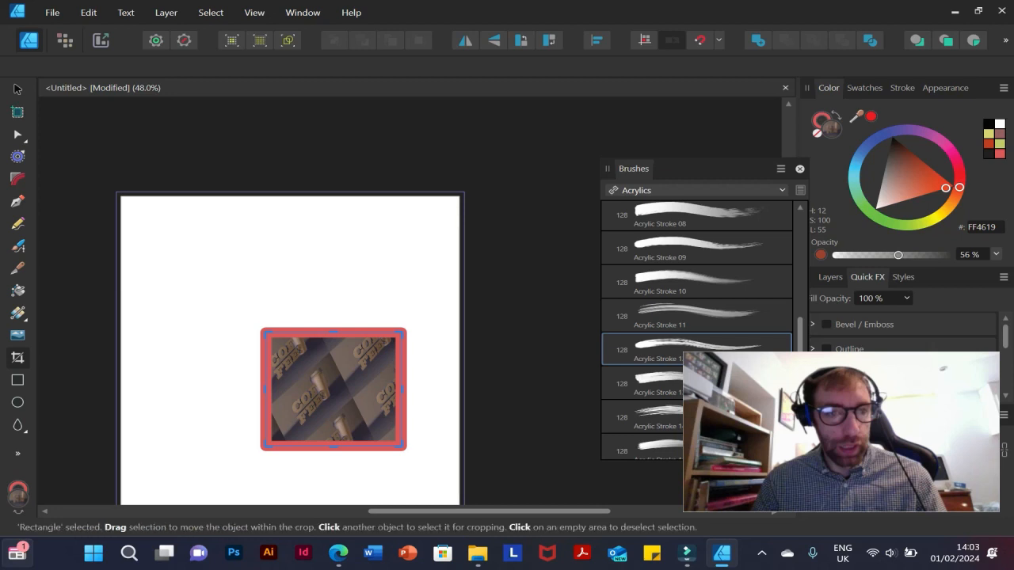
Crop the rectangle from its top edge and its lower-left corner, then delete it
scroll(360, 335, "up", 3)
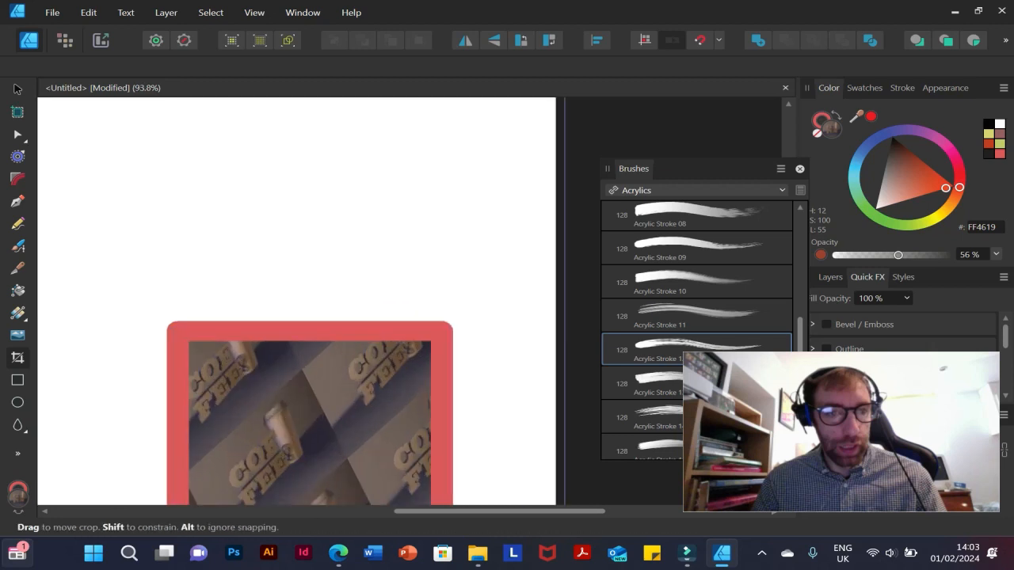
scroll(360, 335, "up", 1)
scroll(359, 335, "down", 4)
scroll(360, 335, "down", 1)
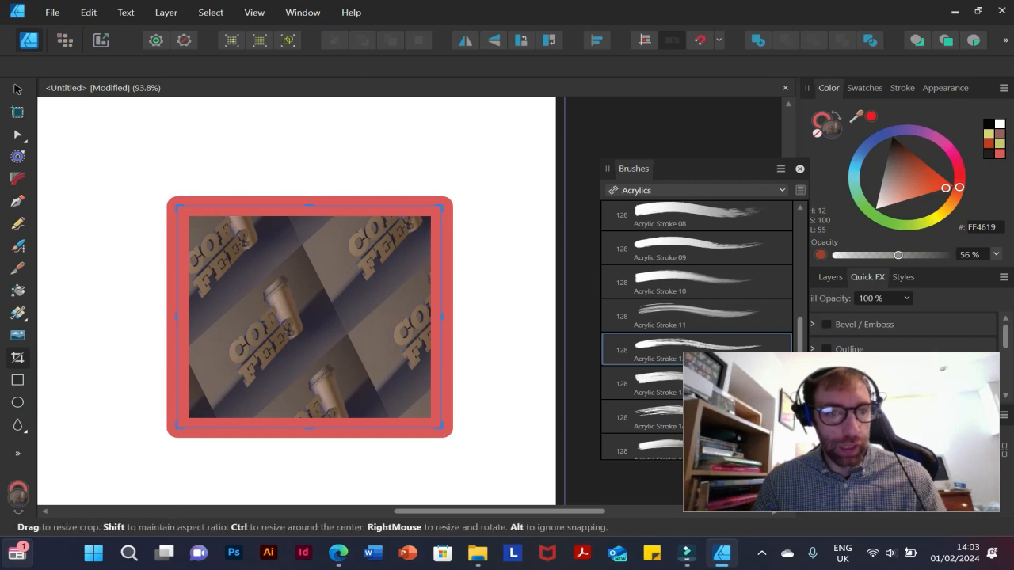
left_click_drag(309, 207, 341, 349)
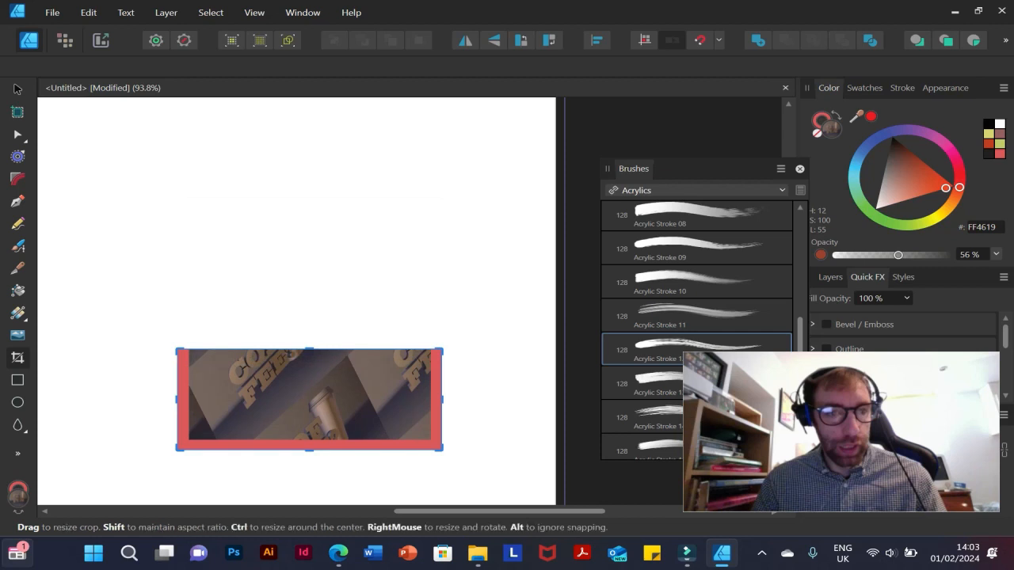
left_click_drag(341, 350, 340, 307)
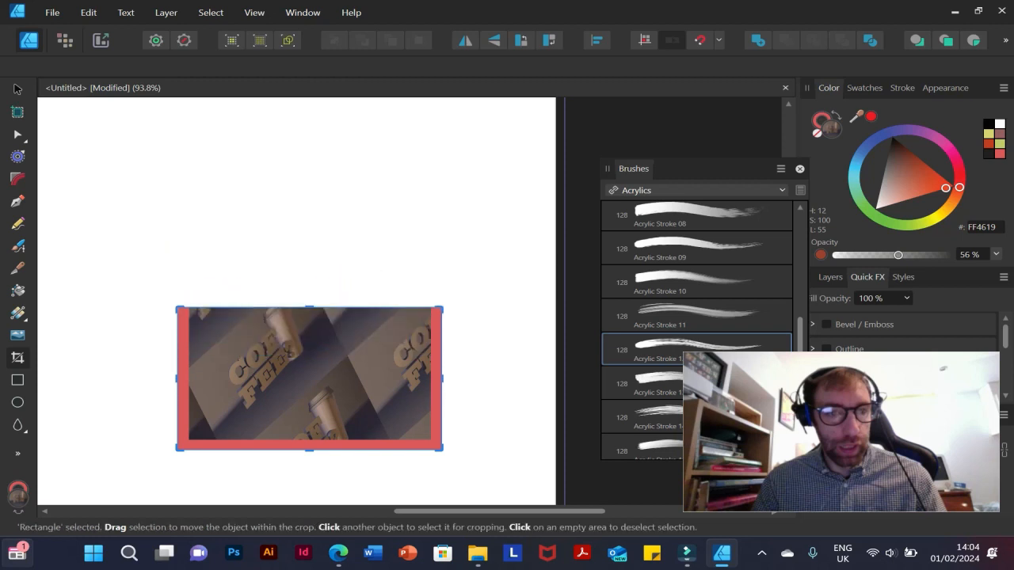
left_click_drag(177, 449, 350, 393)
key("Delete")
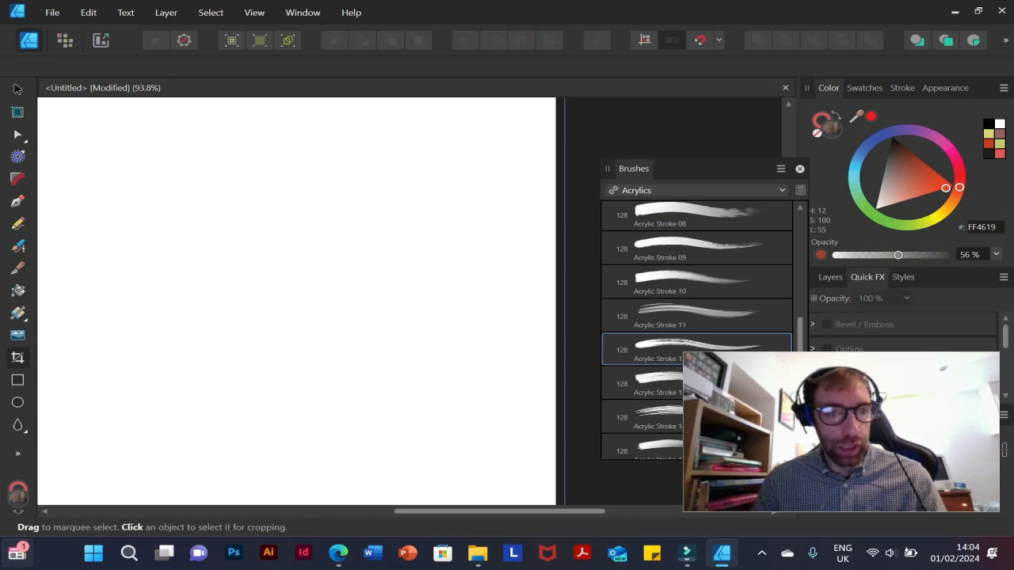
Draw a plain rectangle on the empty page with the Rectangle tool and delete it
key("m")
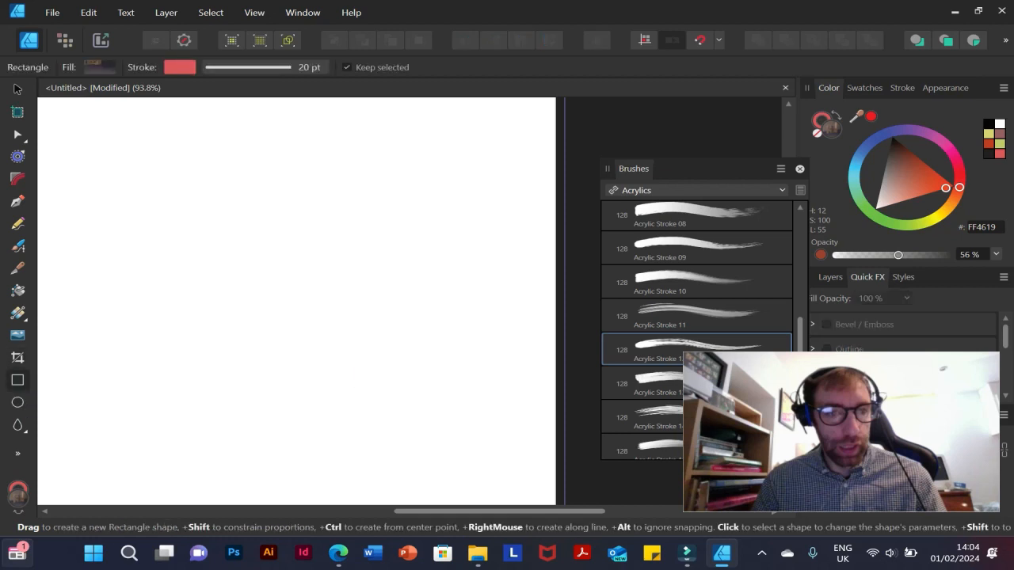
mouse_move(147, 142)
left_mouse_down()
mouse_move(446, 328)
mouse_move(420, 393)
mouse_move(375, 362)
left_mouse_up()
key("Delete")
Draw a large cog on the page with the Cog Tool
left_click(17, 426)
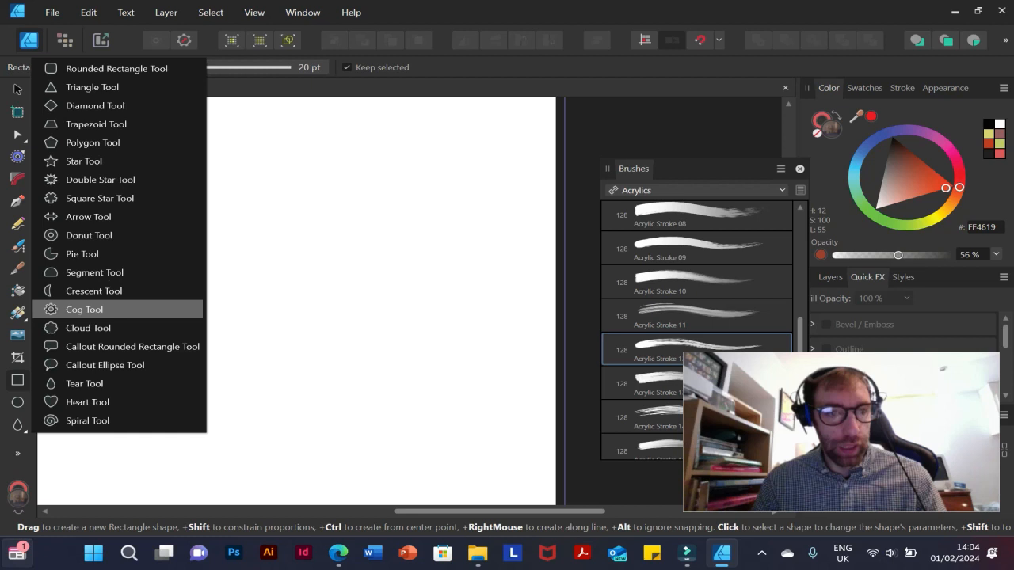
left_click(84, 309)
mouse_move(173, 197)
left_mouse_down()
mouse_move(263, 244)
mouse_move(309, 410)
mouse_move(363, 365)
mouse_move(426, 427)
mouse_move(329, 349)
mouse_move(481, 479)
mouse_move(362, 357)
mouse_move(458, 455)
mouse_move(439, 436)
left_mouse_up()
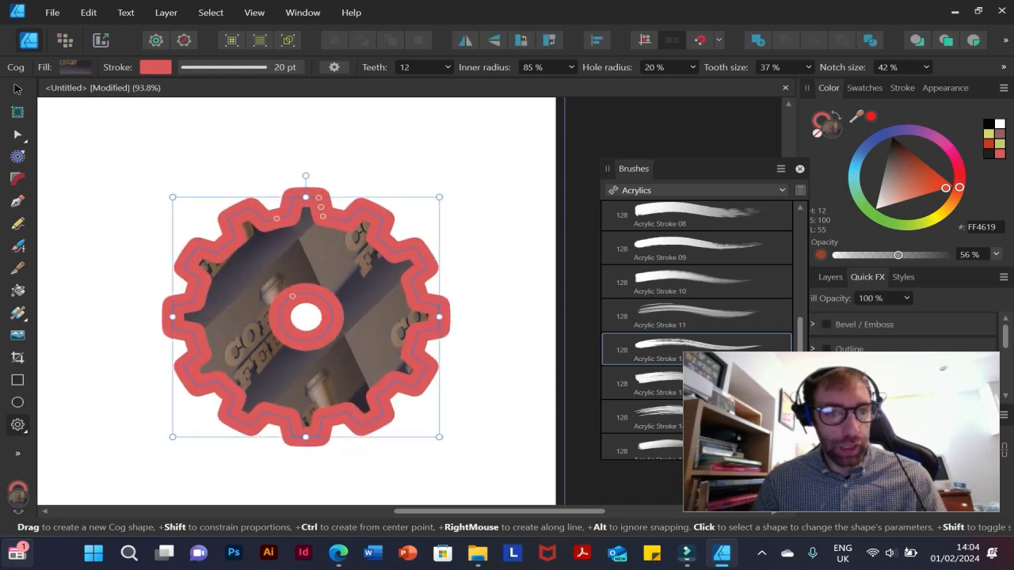
Set the cog's inner radius to 86 % and its hole radius to 65 %
left_click(571, 67)
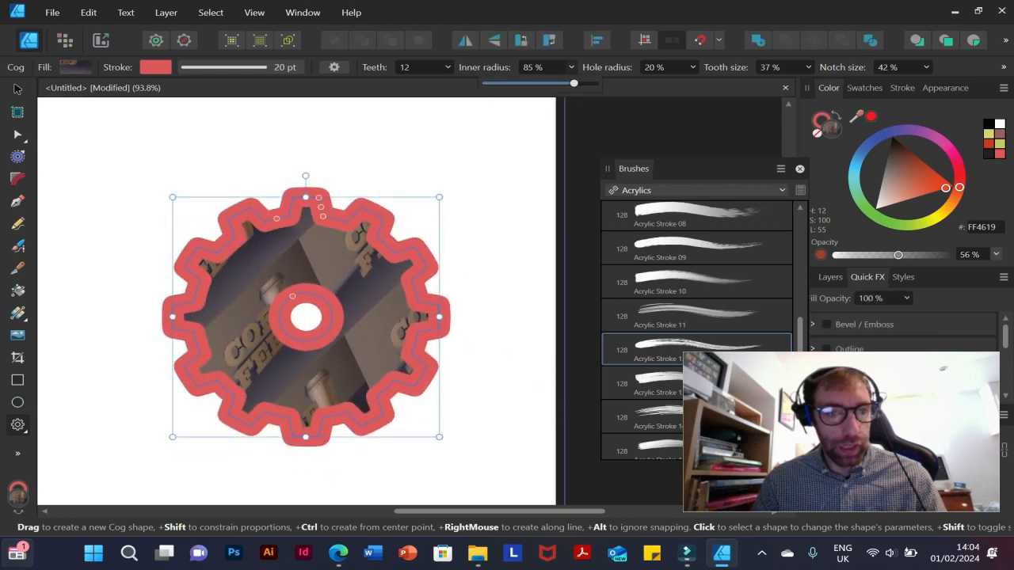
mouse_move(574, 83)
left_mouse_down()
mouse_move(503, 83)
mouse_move(584, 83)
mouse_move(508, 83)
mouse_move(584, 83)
mouse_move(519, 83)
mouse_move(575, 84)
left_mouse_up()
left_click(693, 67)
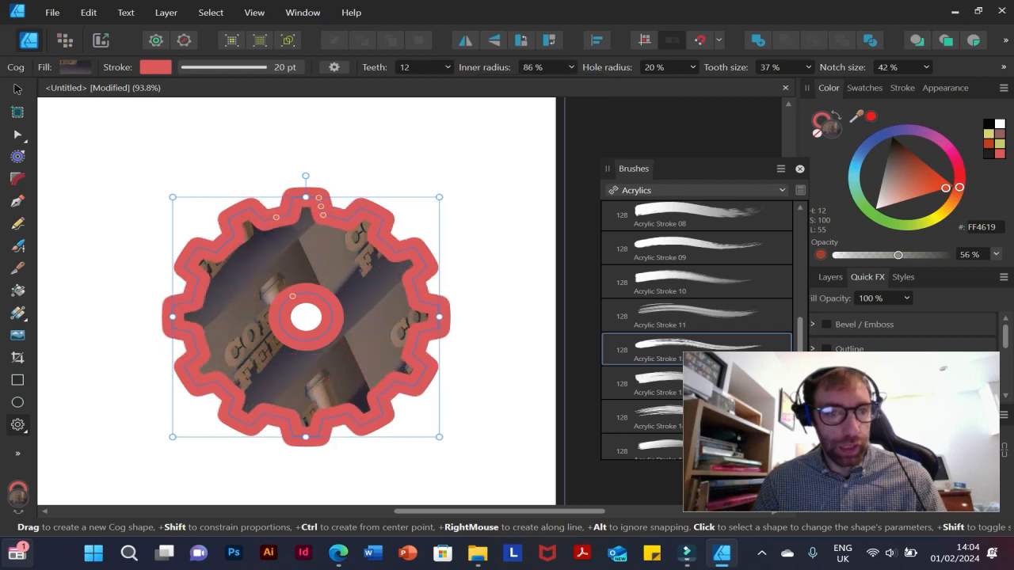
left_click(693, 67)
left_click_drag(696, 83, 752, 83)
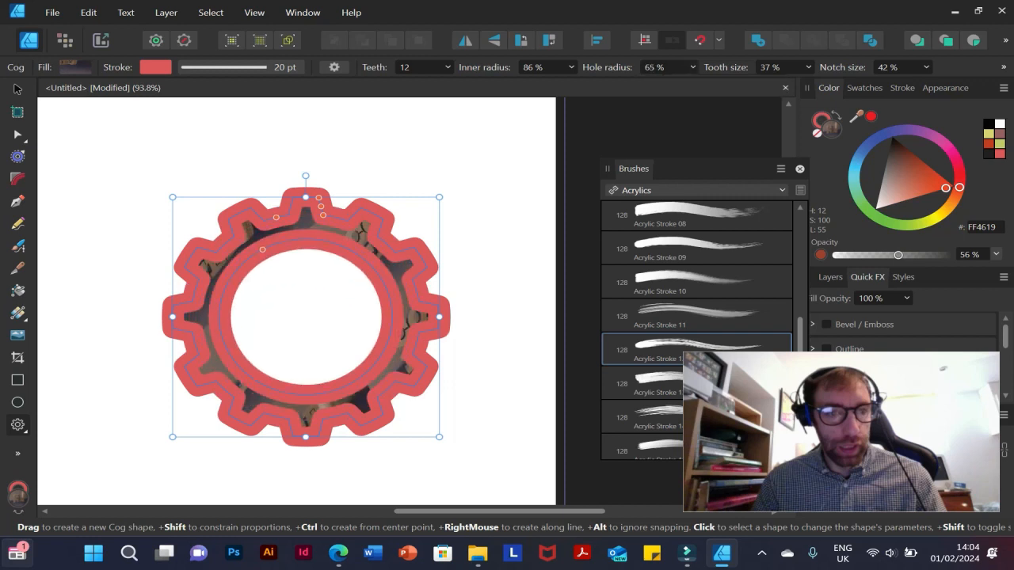
Reduce the cog's notch size to 14 % and raise its number of teeth to 21
left_click(926, 68)
left_click_drag(932, 83, 900, 83)
left_click(448, 68)
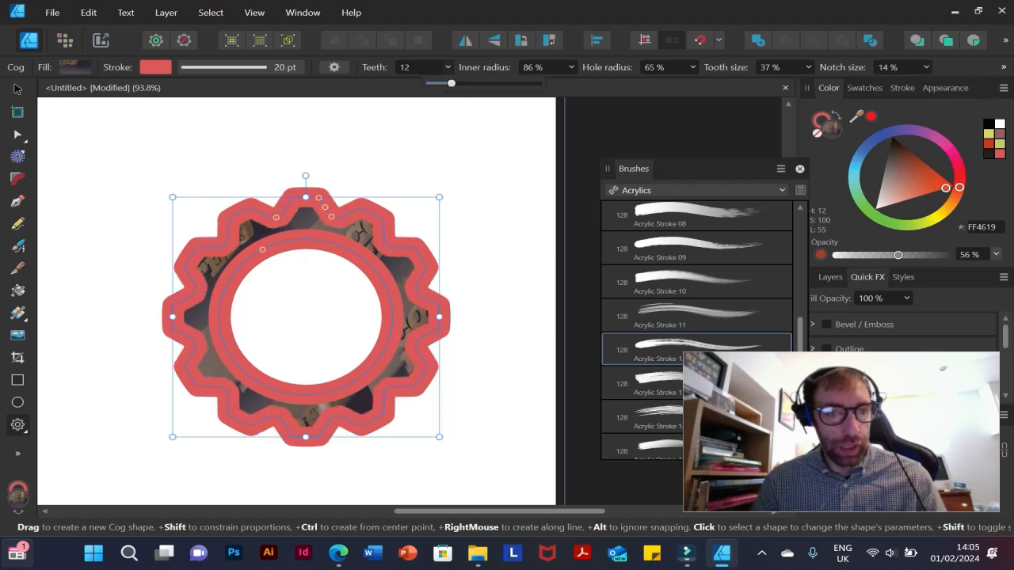
left_click_drag(449, 83, 473, 83)
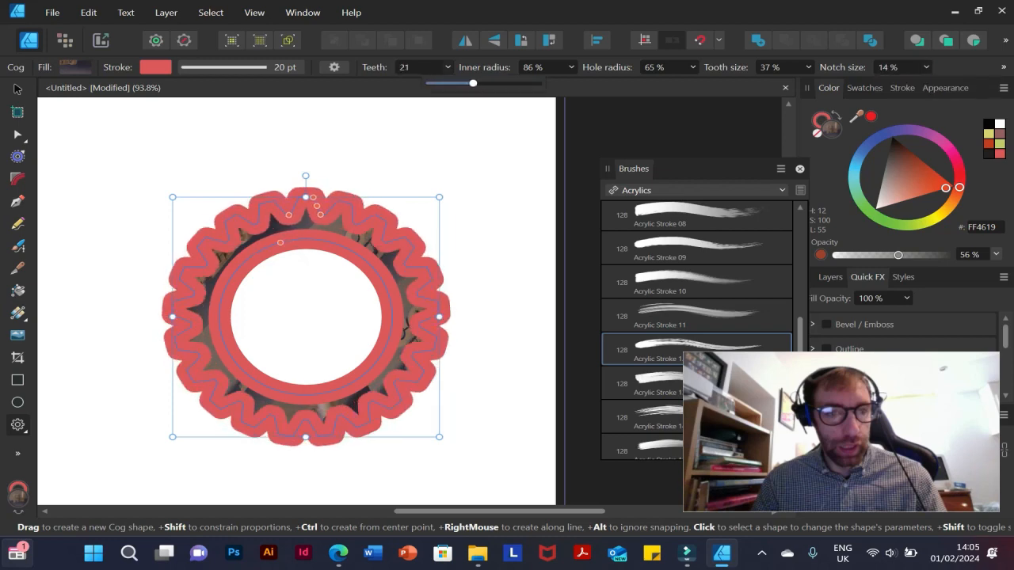
Delete the cog and look through the other shape tools and the remaining hidden tools
key("Delete")
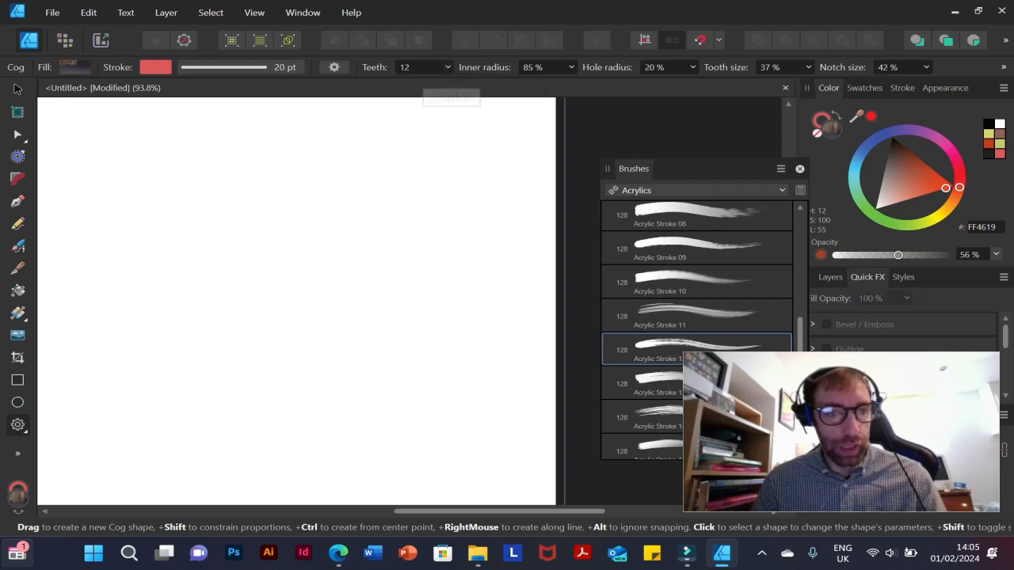
left_click(17, 425)
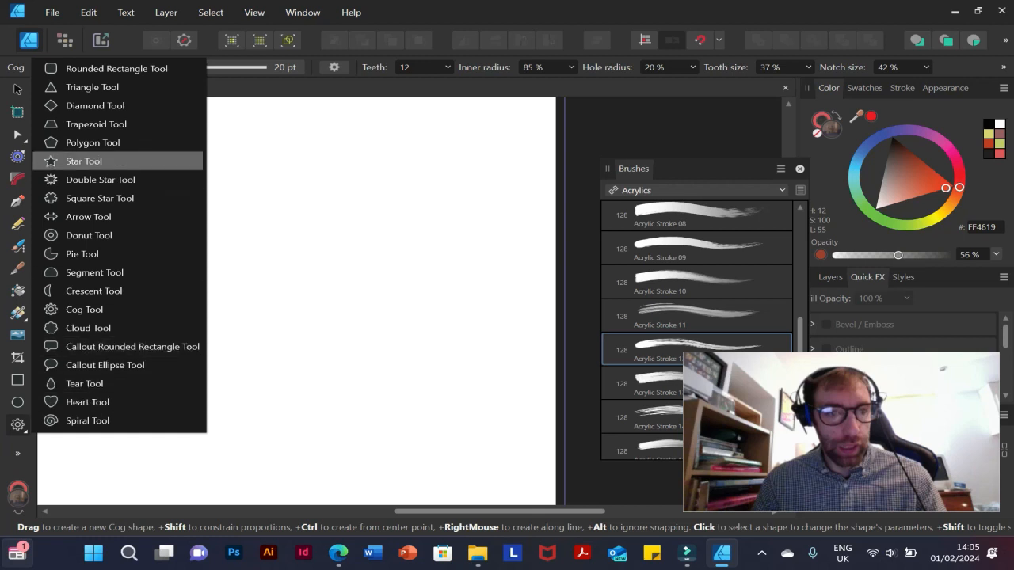
key("Escape")
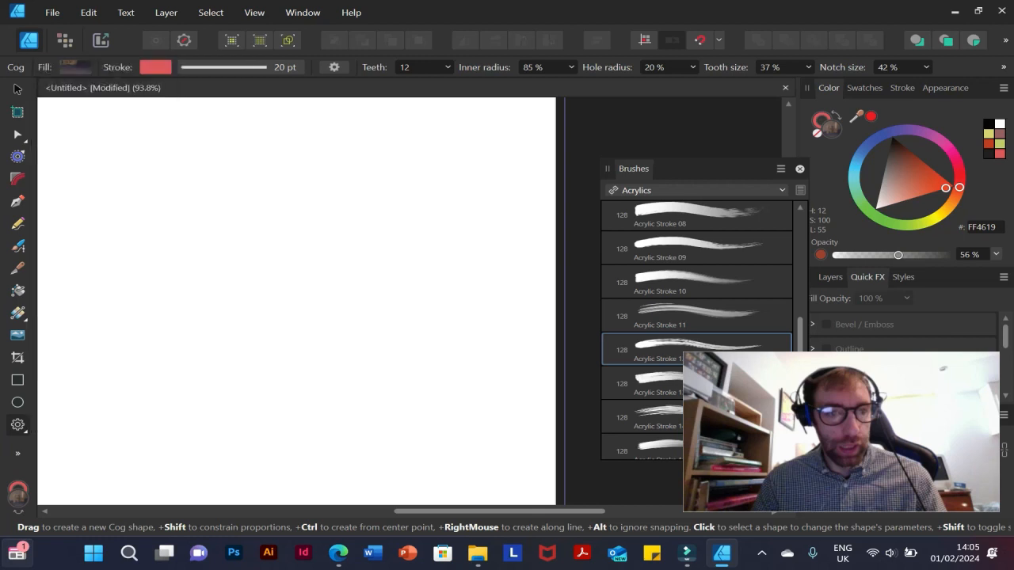
left_click(18, 453)
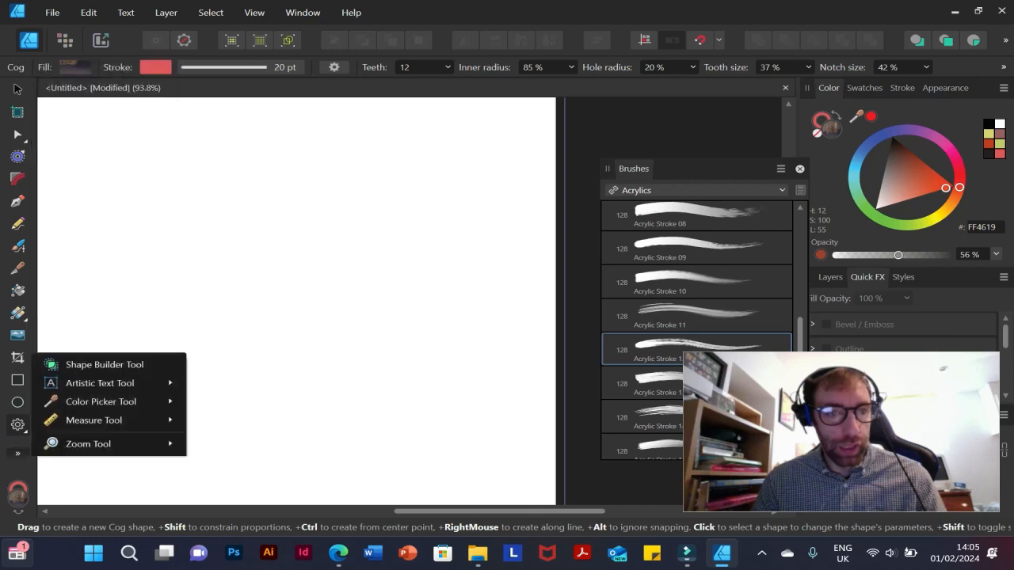
Draw a rectangle with its fill removed, and a second unfilled rectangle overlapping its upper-right part
key("m")
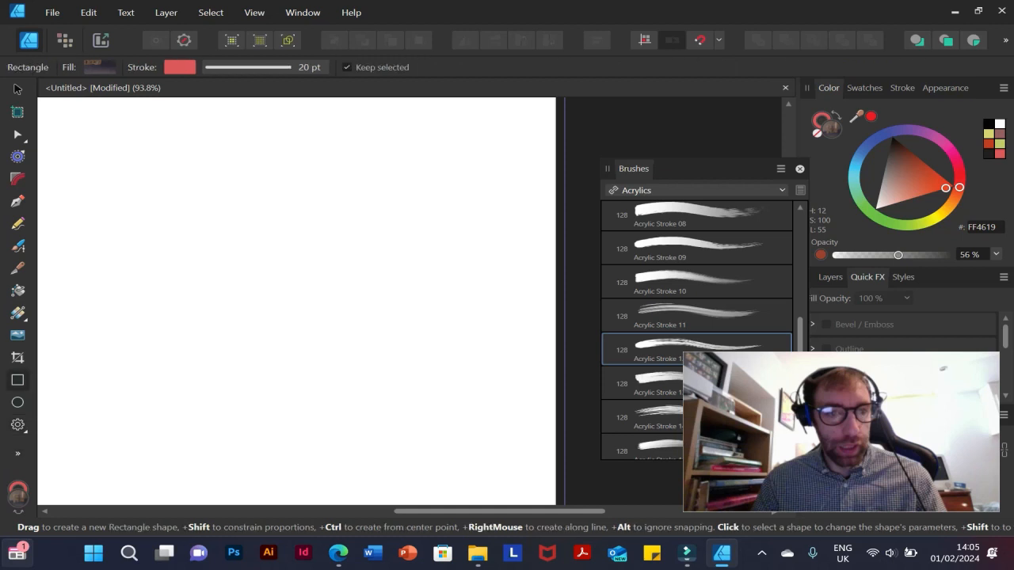
left_click_drag(70, 209, 302, 347)
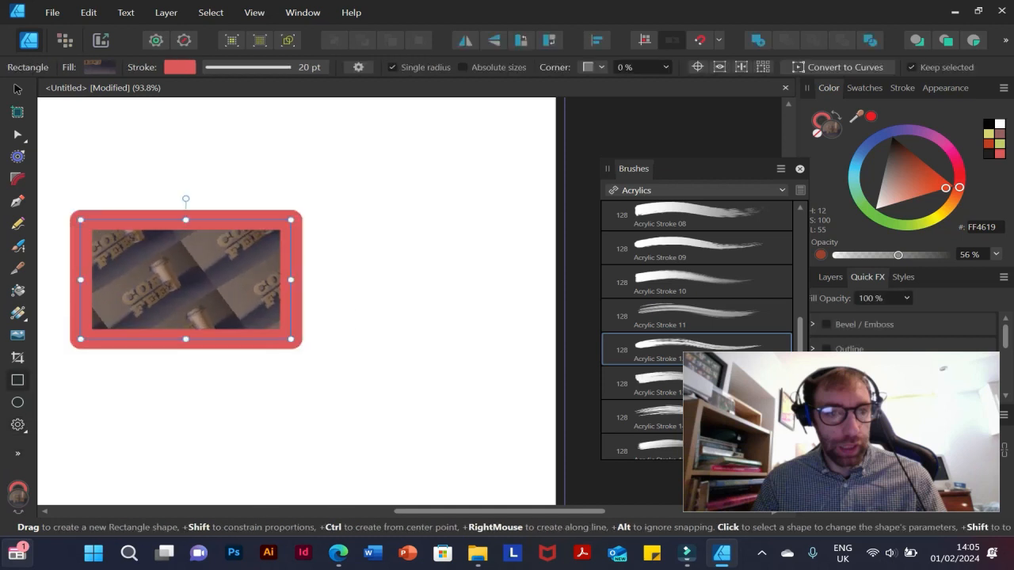
left_click(100, 66)
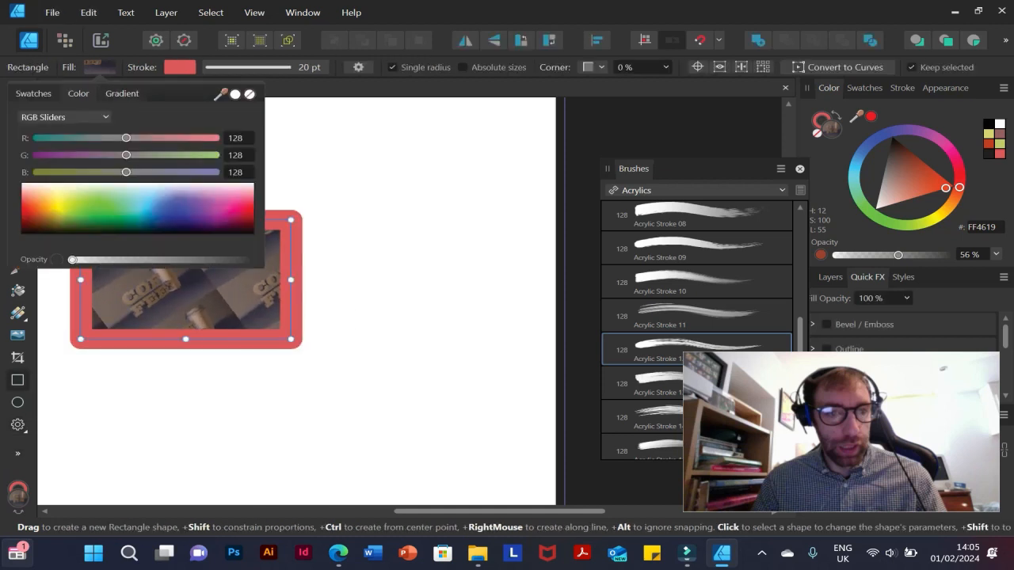
left_click(250, 95)
left_click(380, 198)
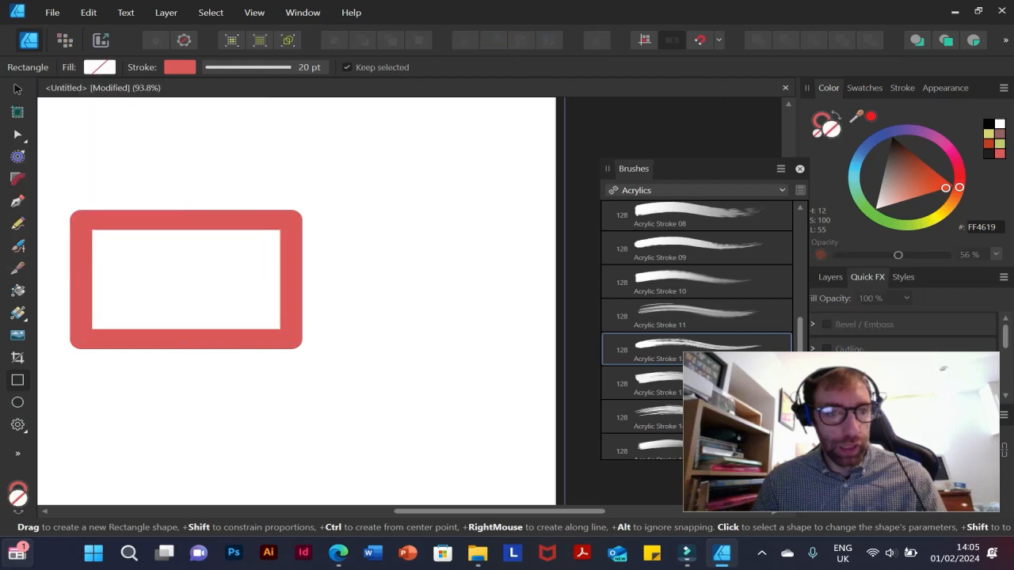
left_click_drag(386, 153, 150, 281)
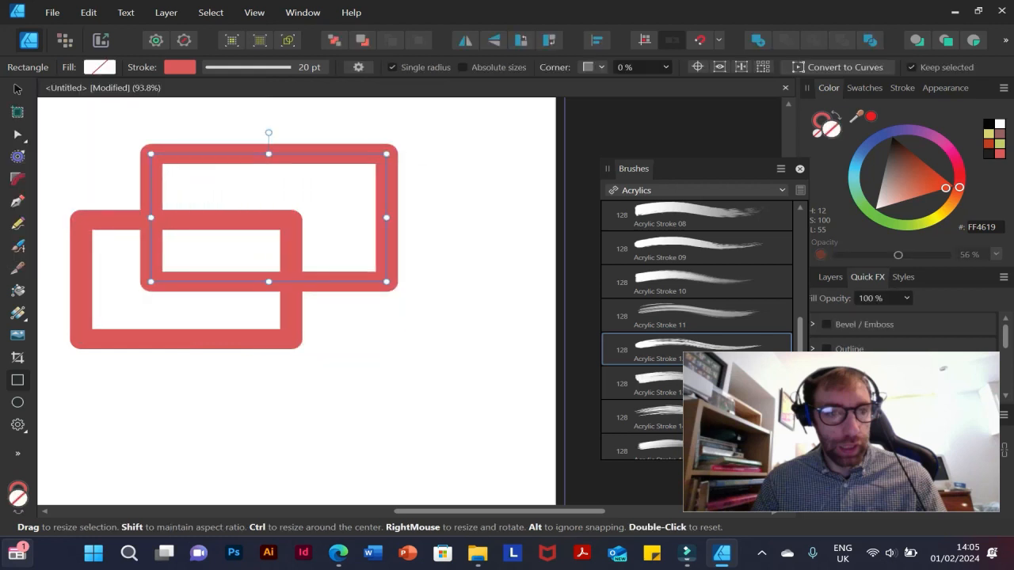
Select both rectangles and mark their outer areas and overlap with a freehand Shape Builder stroke, cancelling the area selection
key("v")
left_click(103, 178)
left_click(119, 220)
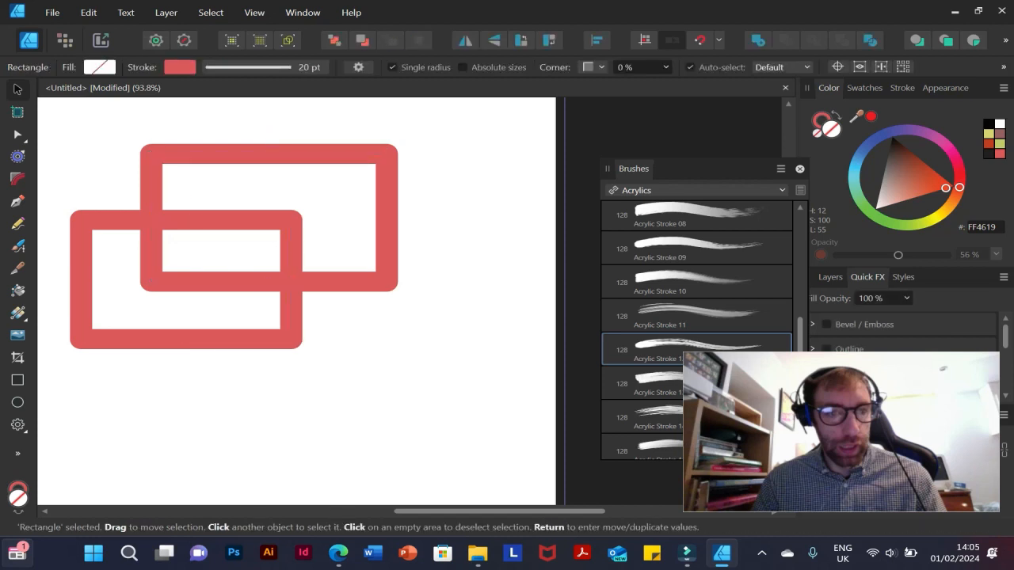
left_click_drag(72, 122, 312, 347)
left_click_drag(254, 489, 233, 418)
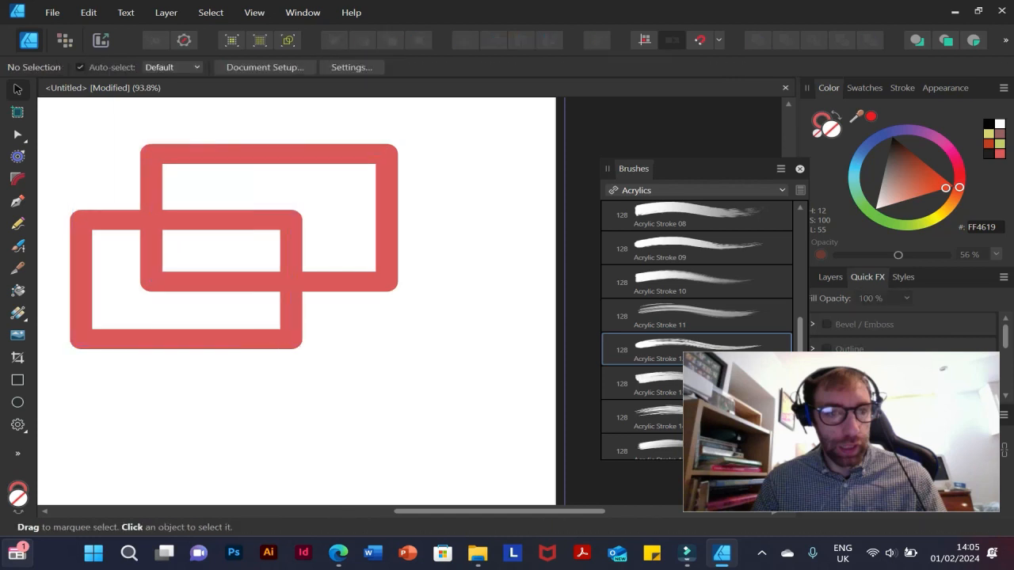
left_click_drag(365, 341, 143, 164)
key("ctrl+a")
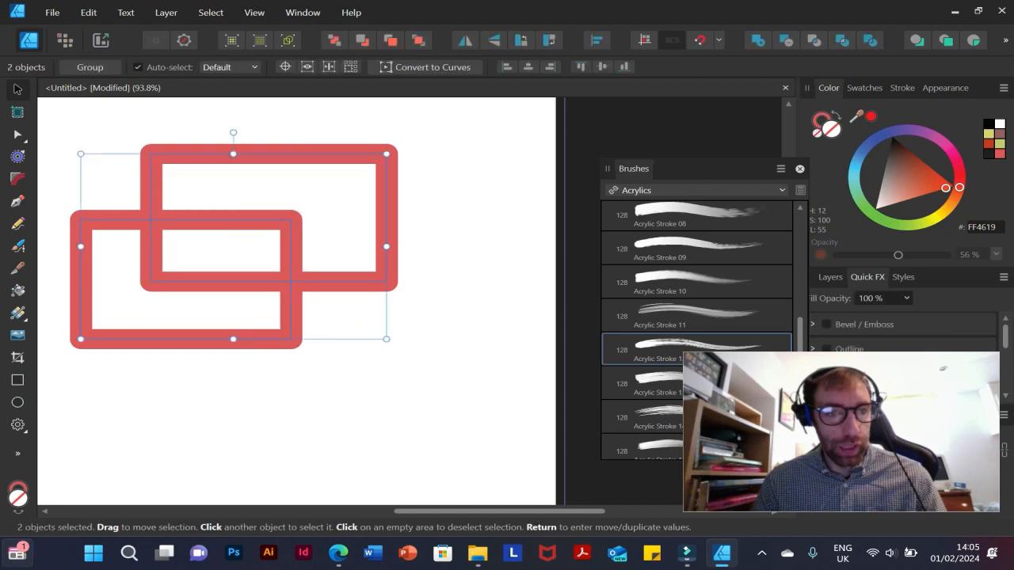
left_click(17, 453)
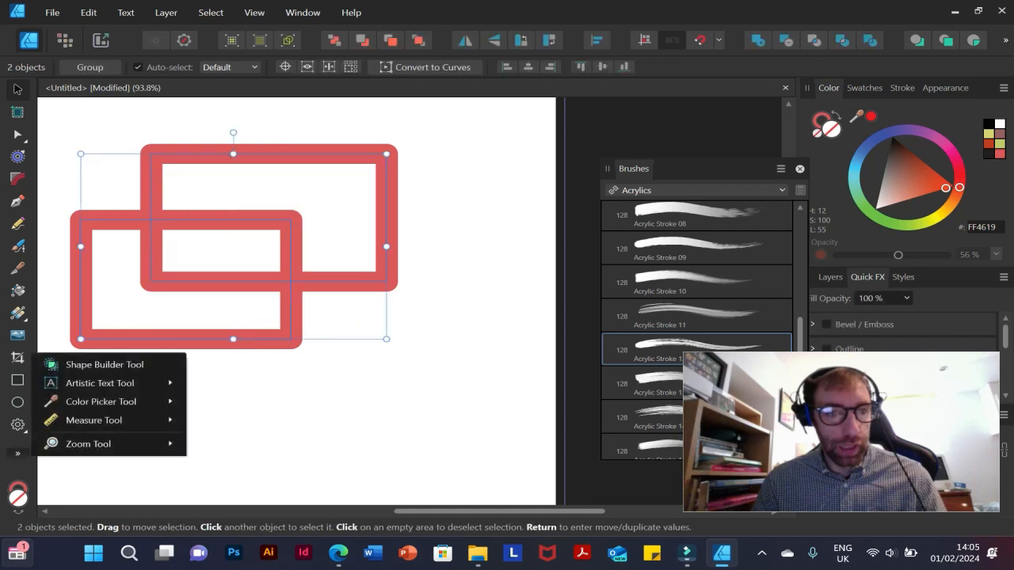
left_click(99, 364)
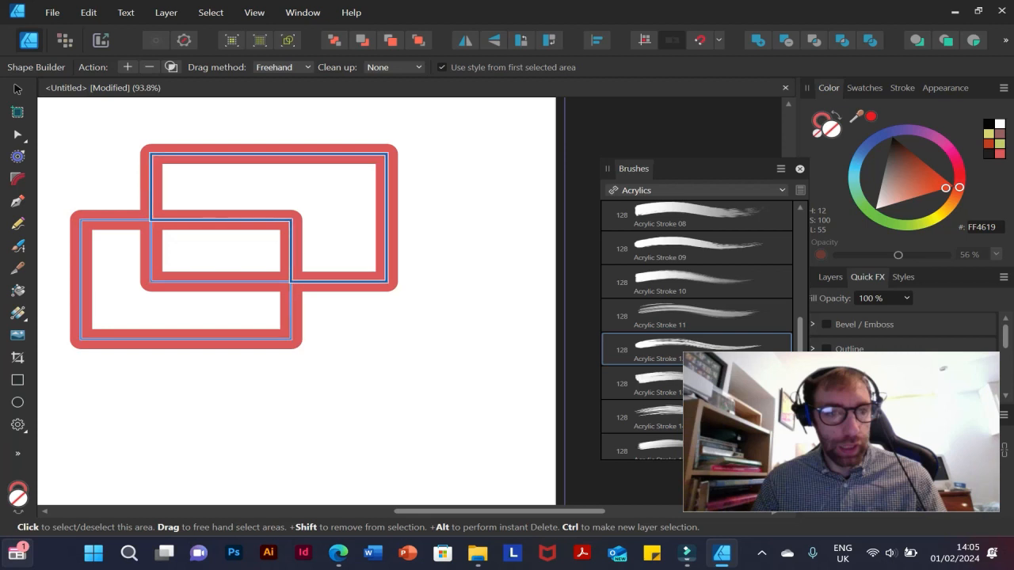
mouse_move(341, 185)
left_mouse_down()
mouse_move(318, 197)
mouse_move(255, 199)
mouse_move(204, 243)
left_mouse_up()
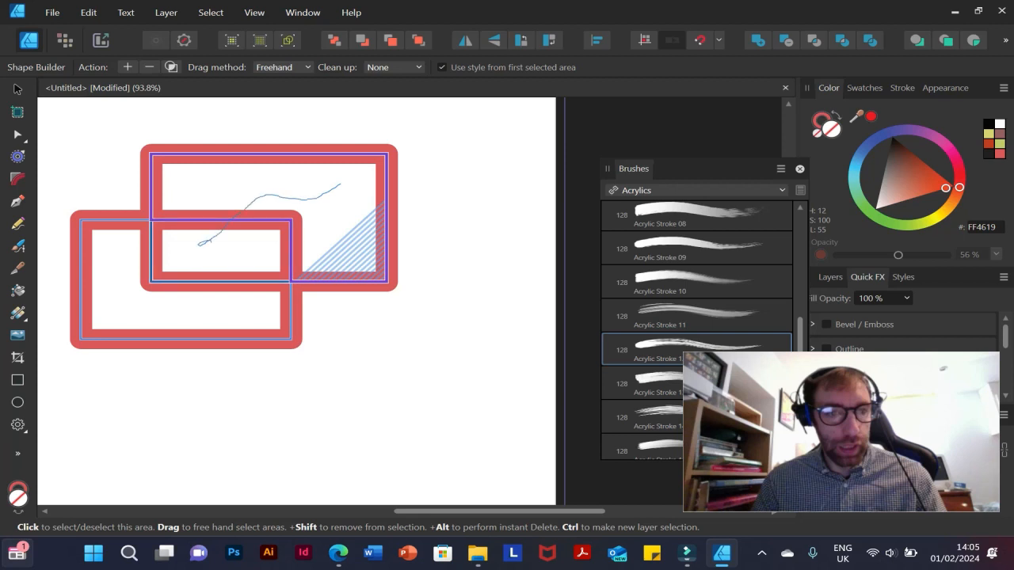
left_click_drag(213, 271, 214, 290)
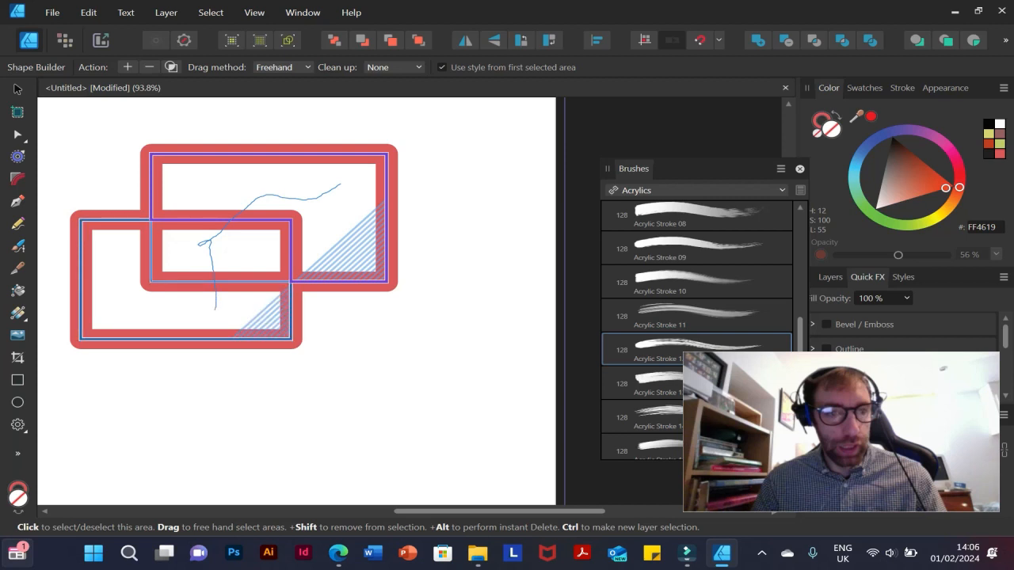
left_click_drag(216, 310, 216, 310)
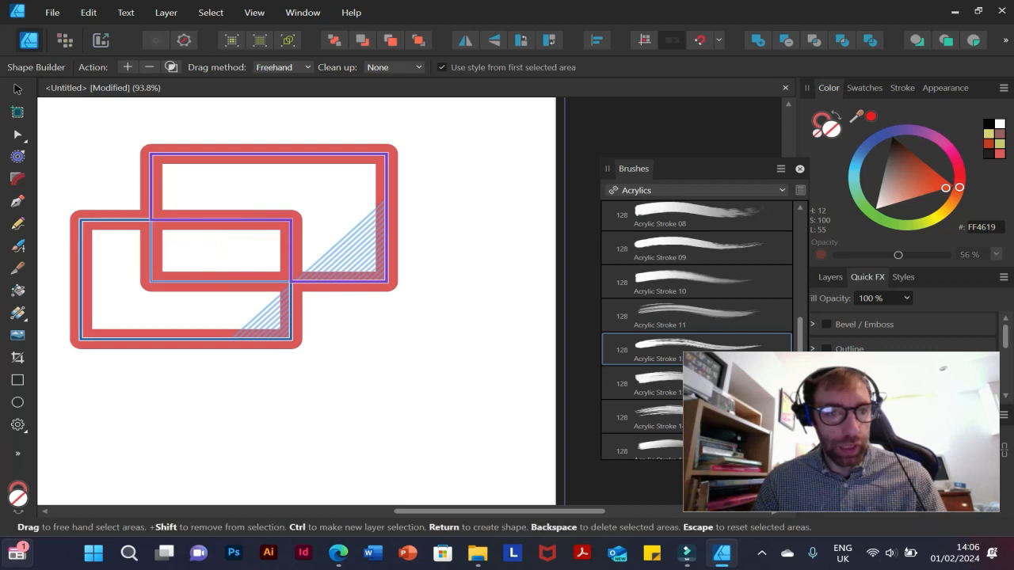
left_click(17, 89)
key("Escape")
Move the lower rectangle slightly down and to the left, and select both rectangles
mouse_move(198, 339)
left_mouse_down()
mouse_move(226, 368)
mouse_move(194, 356)
left_mouse_up()
left_click(230, 424)
left_click_drag(98, 158, 244, 268)
key("ctrl+a")
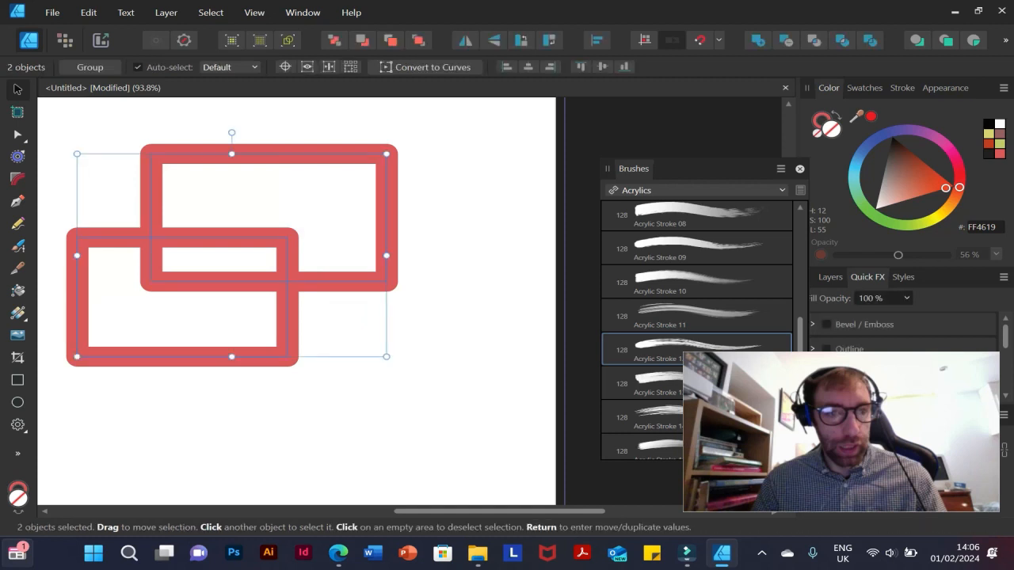
Merge the two rectangles into one outline with a freehand Shape Builder stroke in add mode, and undo the merge
left_click(17, 453)
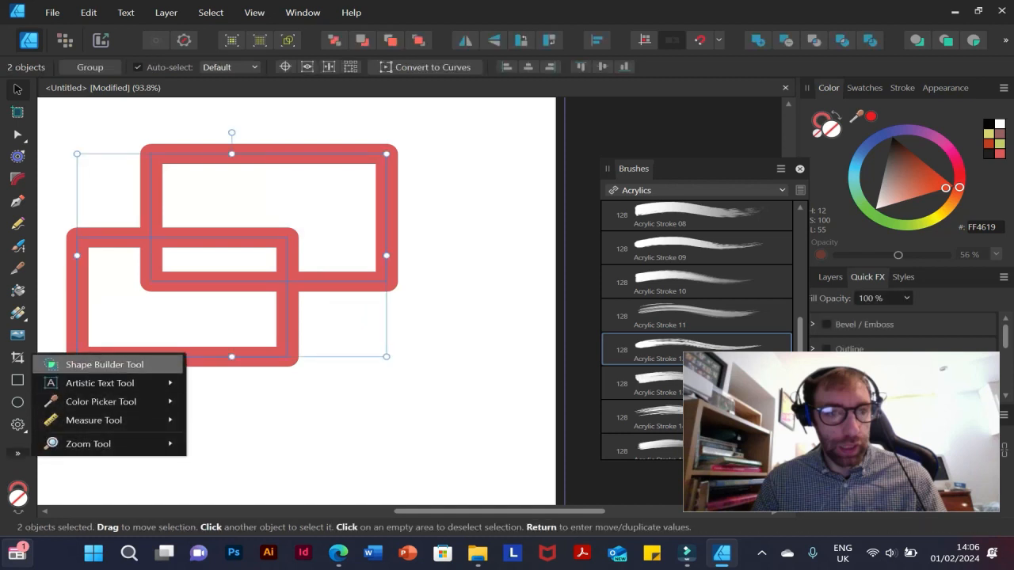
left_click(104, 365)
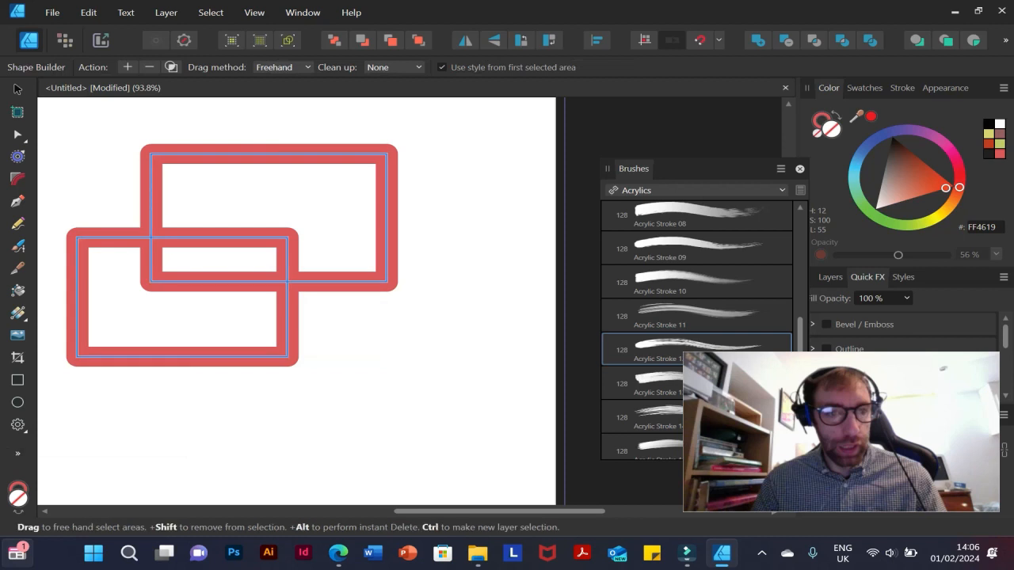
left_click(282, 67)
left_click(283, 68)
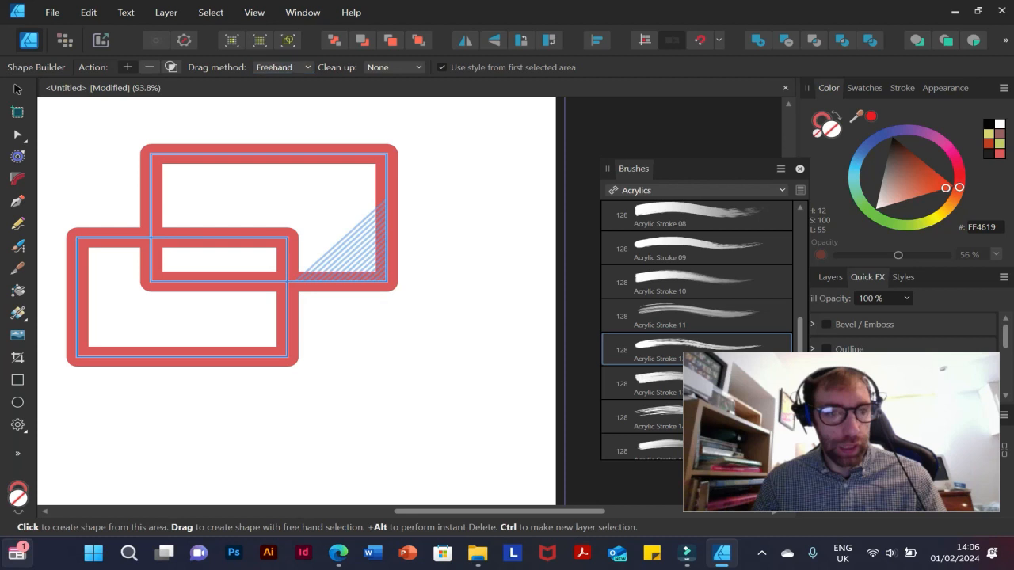
mouse_move(350, 231)
left_mouse_down()
mouse_move(269, 212)
mouse_move(170, 315)
left_mouse_up()
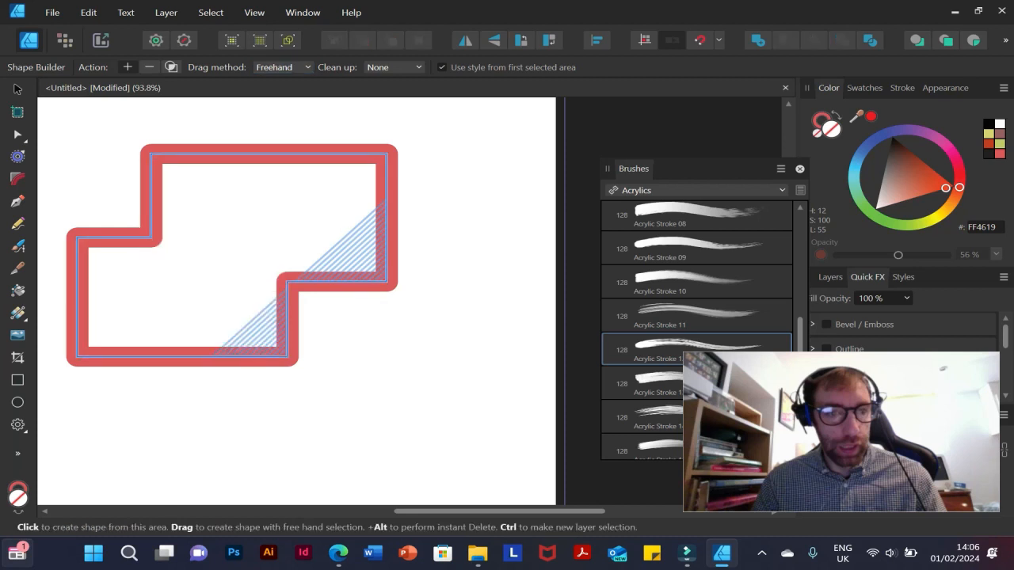
key("ctrl+z")
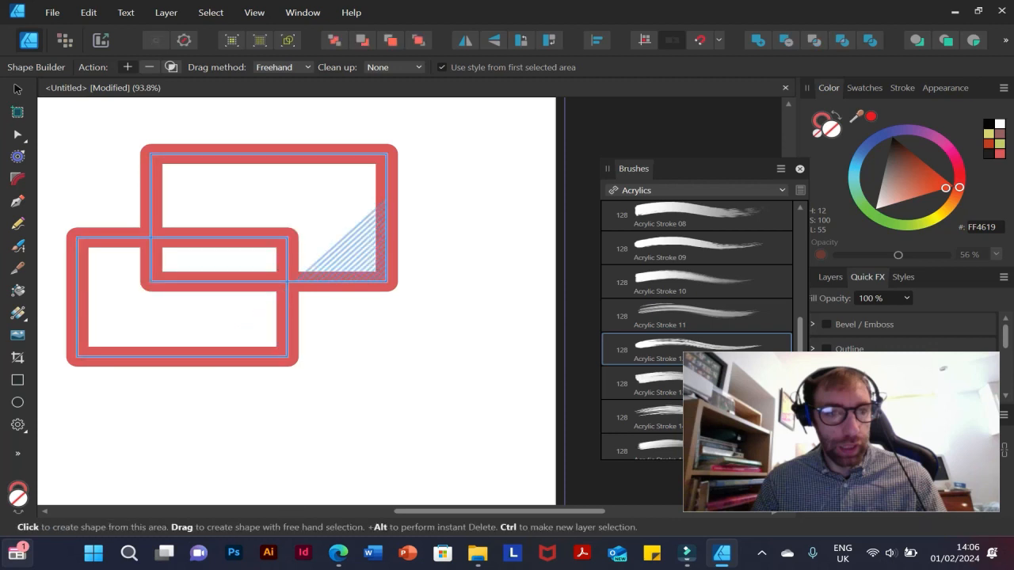
Repeat the Shape Builder merge slowly from the upper area through the overlap into the lower area, and undo it
left_click_drag(334, 213, 281, 215)
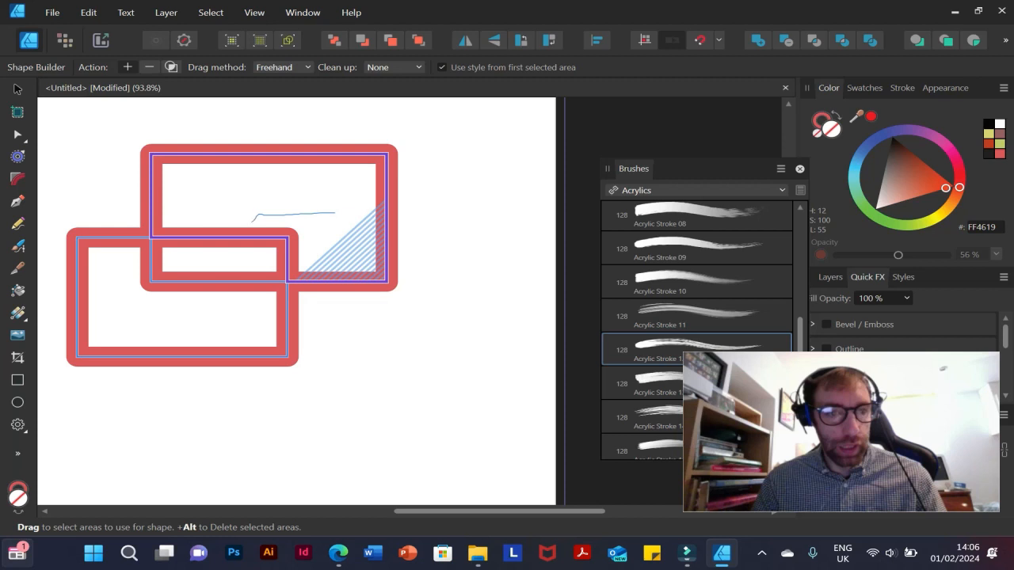
left_click_drag(248, 226, 227, 253)
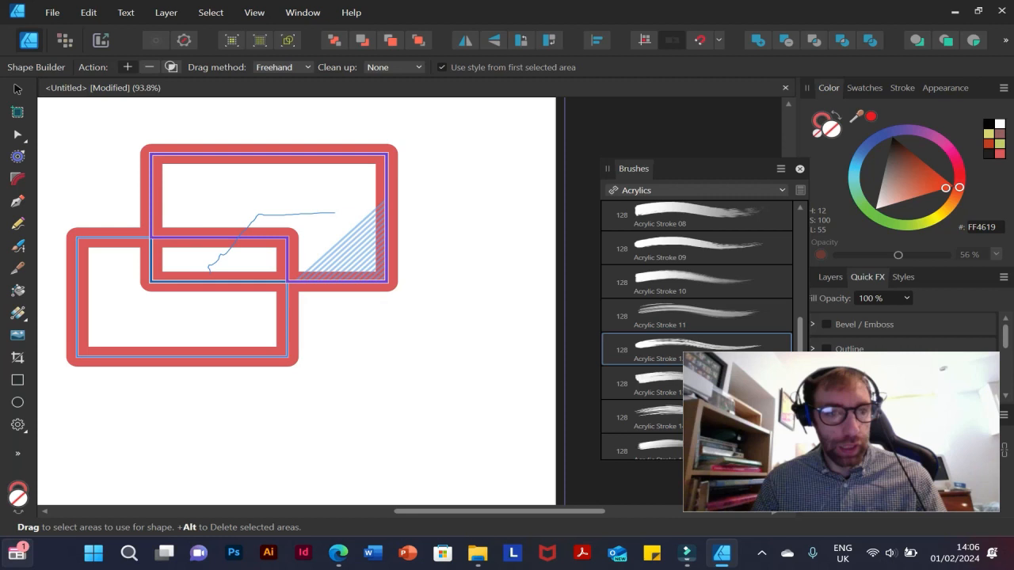
left_click_drag(208, 270, 201, 300)
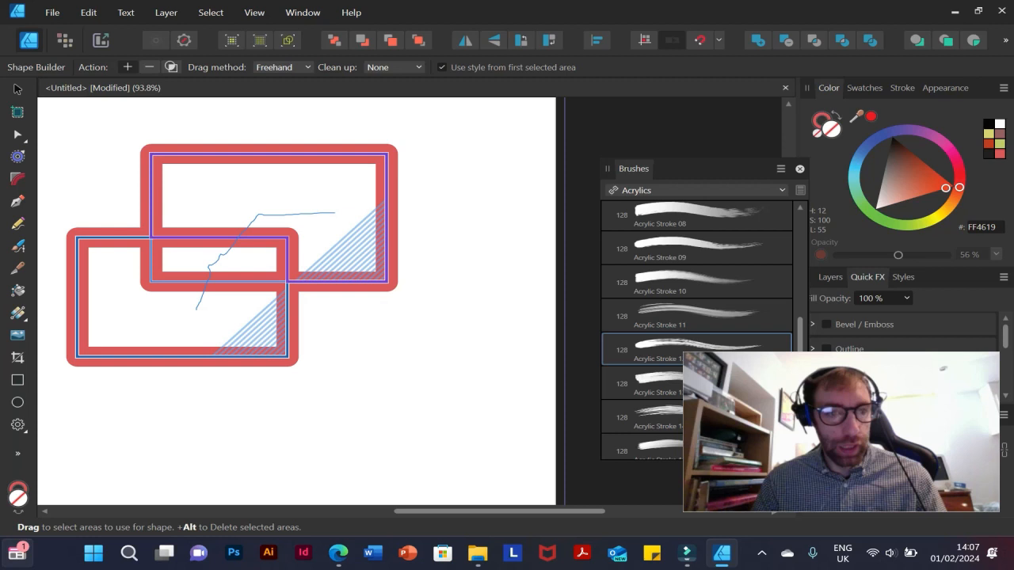
left_click_drag(196, 309, 196, 309)
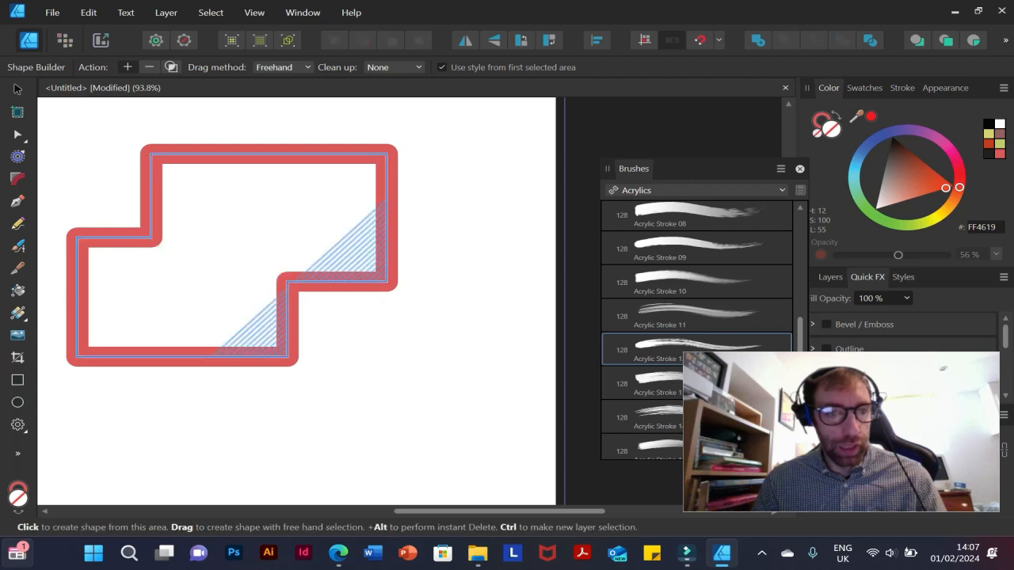
key("ctrl+z")
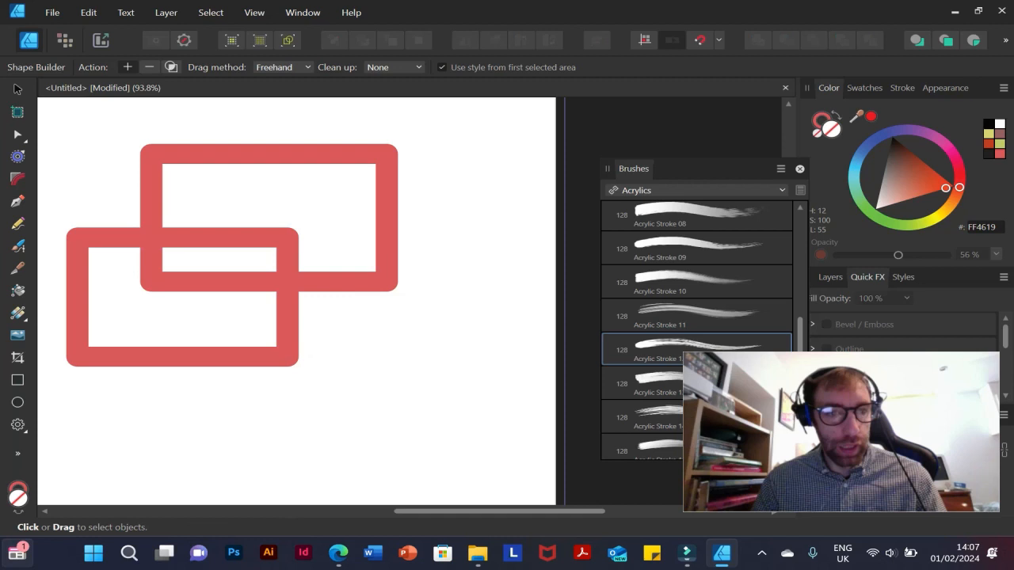
left_click(18, 453)
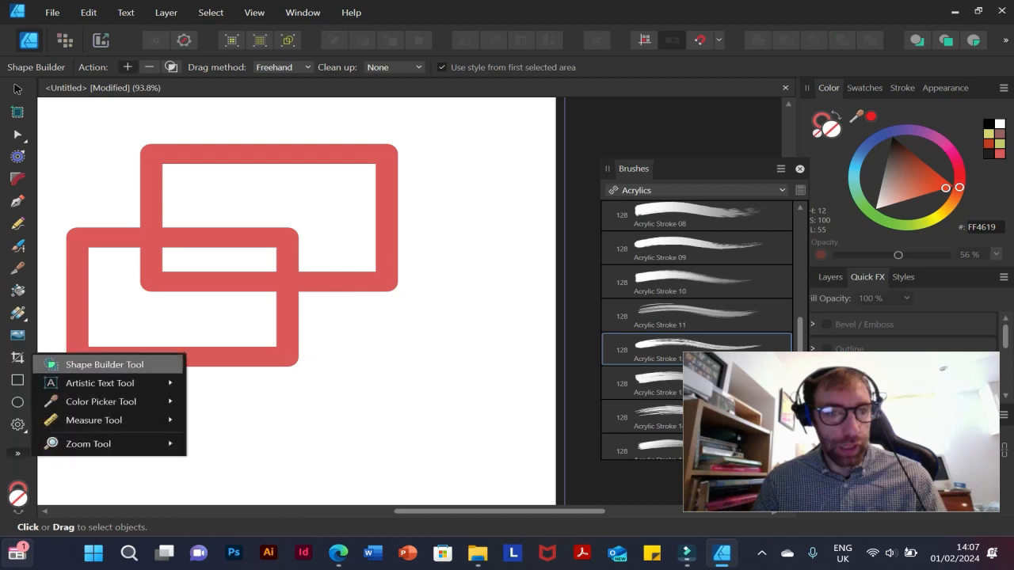
key("v")
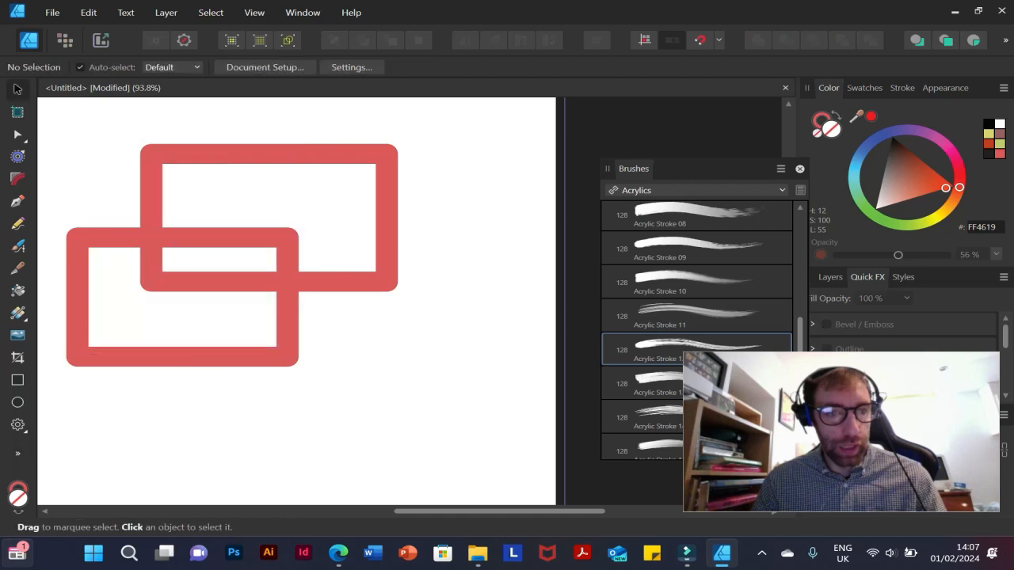
left_click_drag(362, 369, 208, 195)
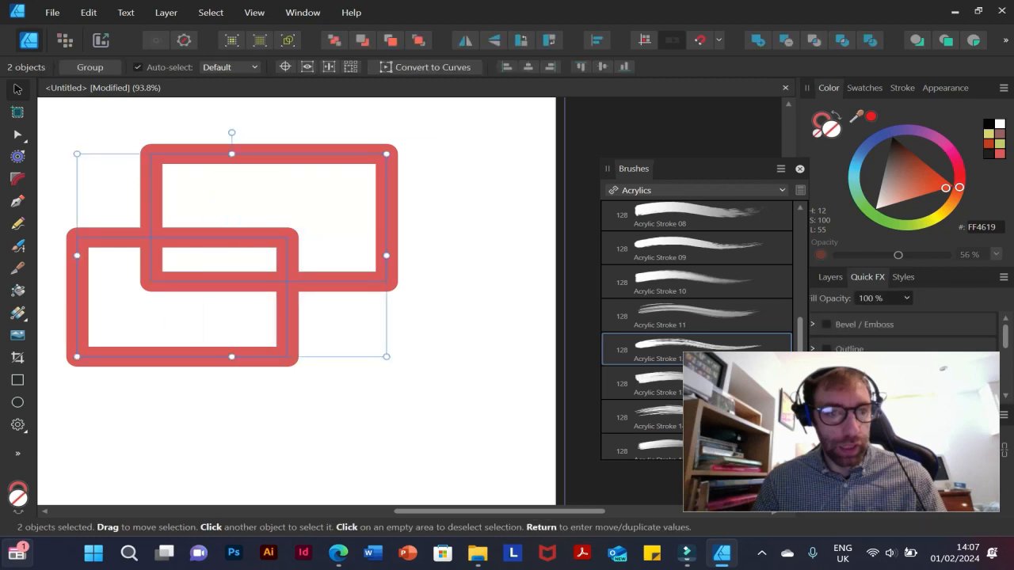
left_click(208, 194)
left_click(17, 453)
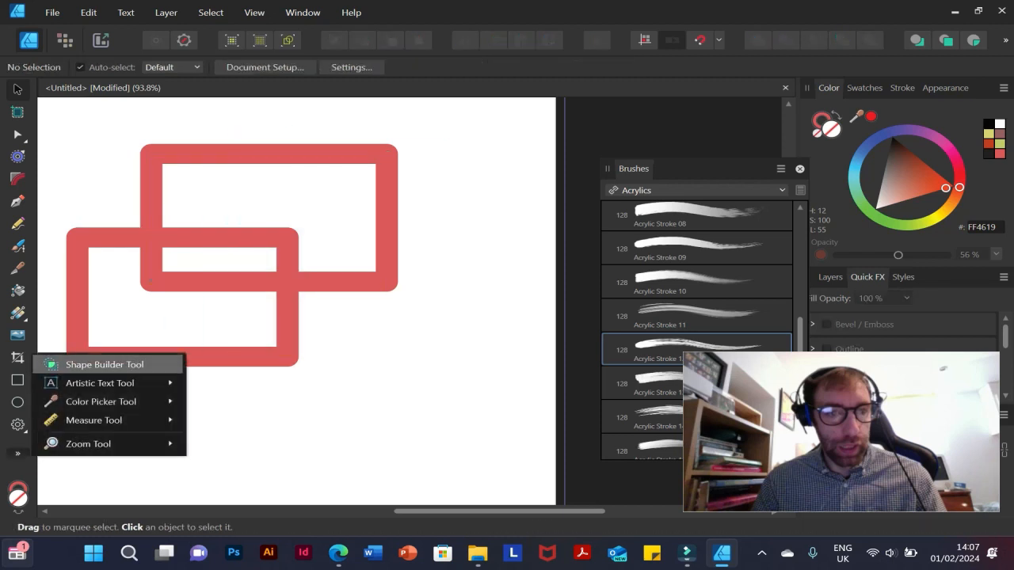
left_click(105, 365)
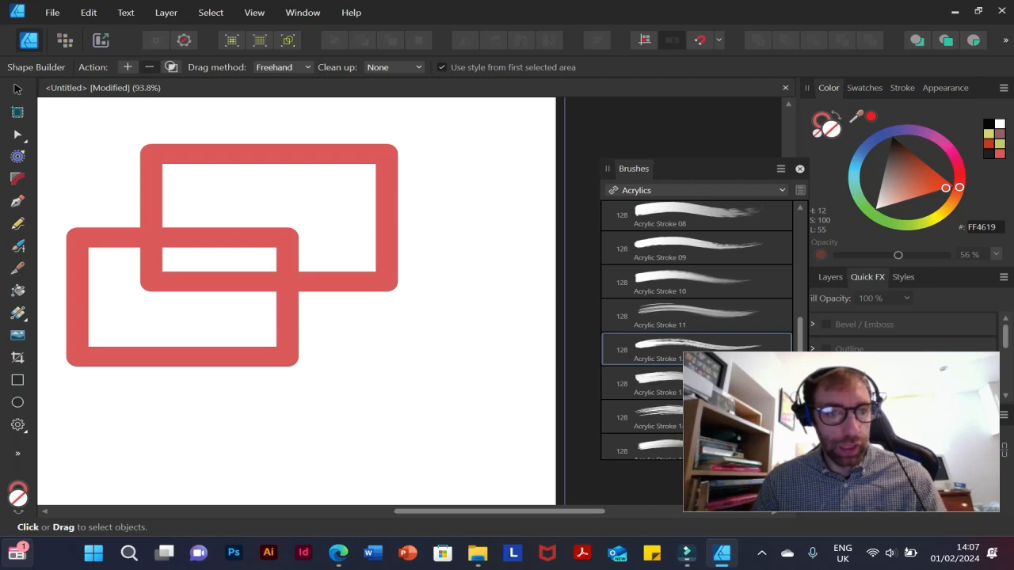
key("v")
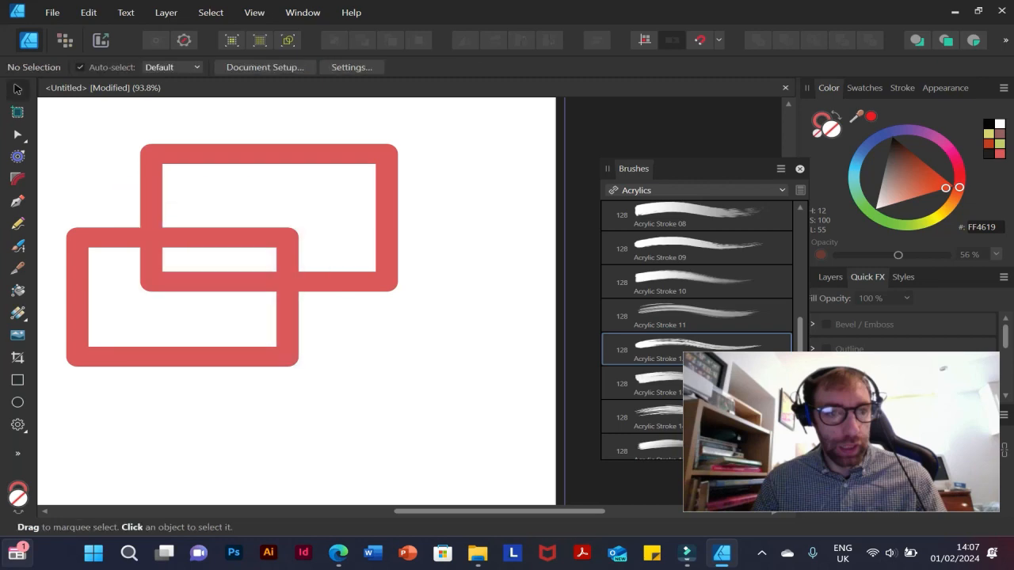
Subtract the overlap and lower area from the two rectangles with the Shape Builder Tool, and delete the remaining shape
right_click(100, 305)
key("ctrl+a")
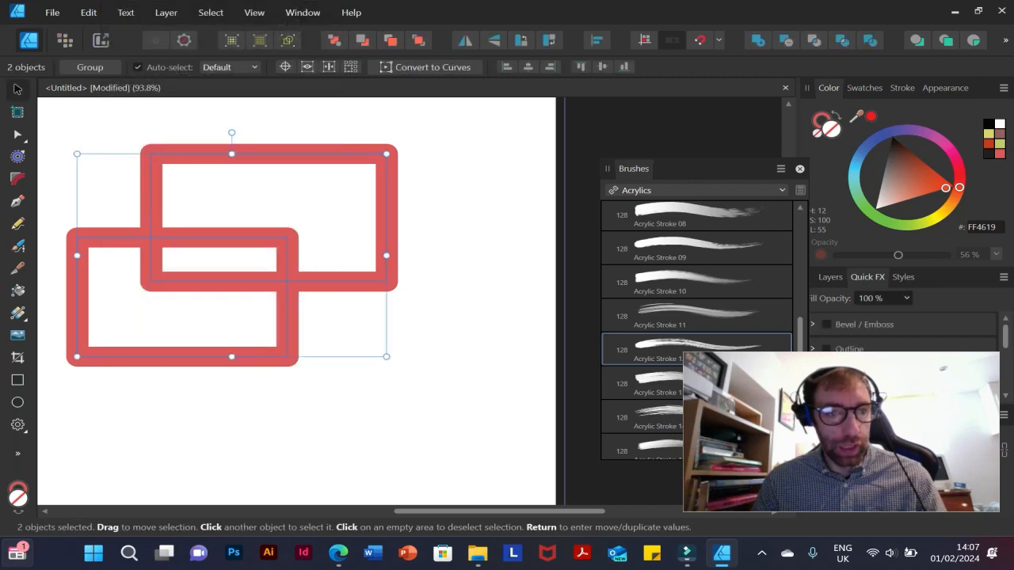
left_click(18, 453)
left_click(80, 360)
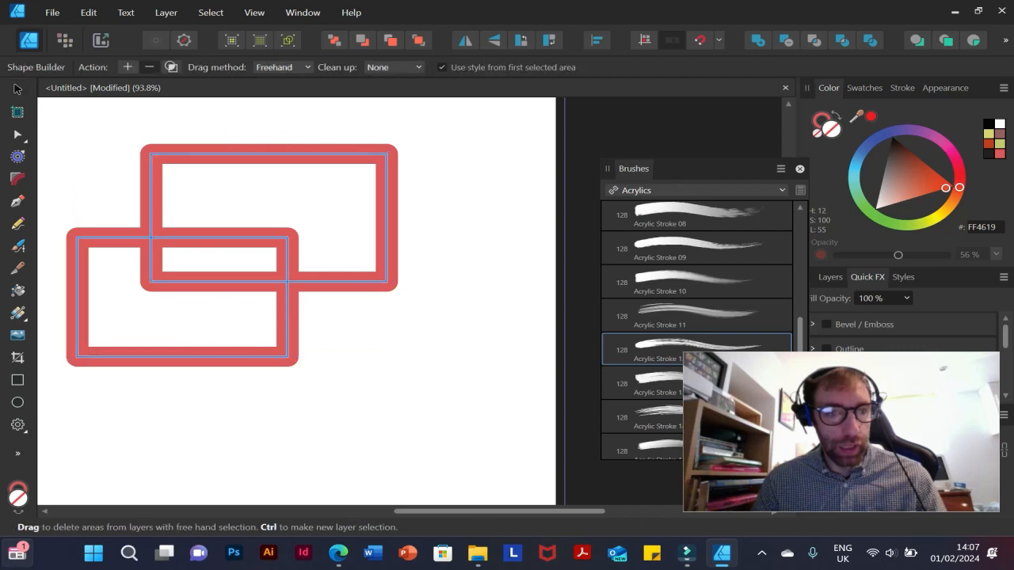
left_click_drag(271, 211, 200, 304)
key("ctrl+z")
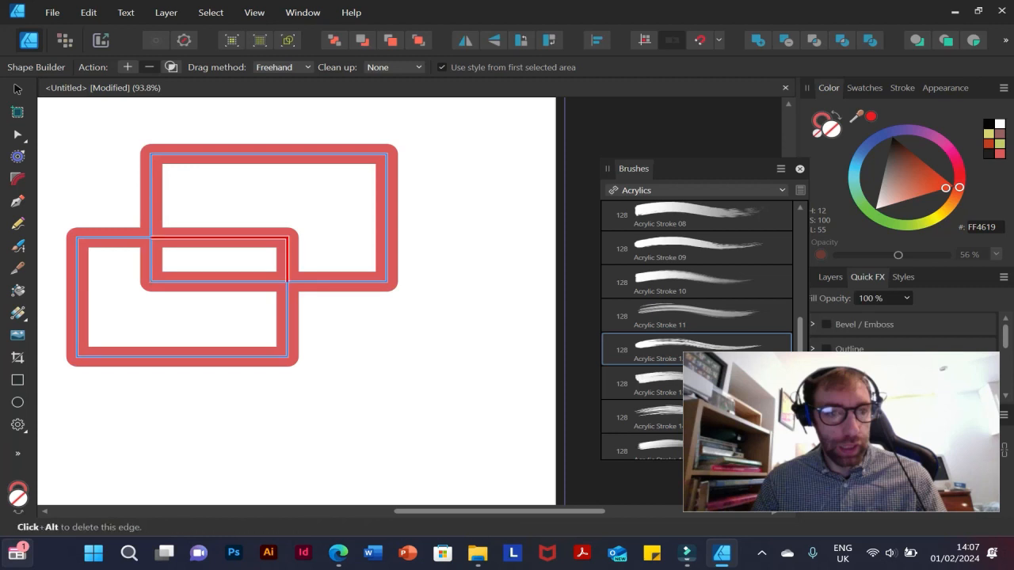
left_click_drag(238, 260, 198, 315)
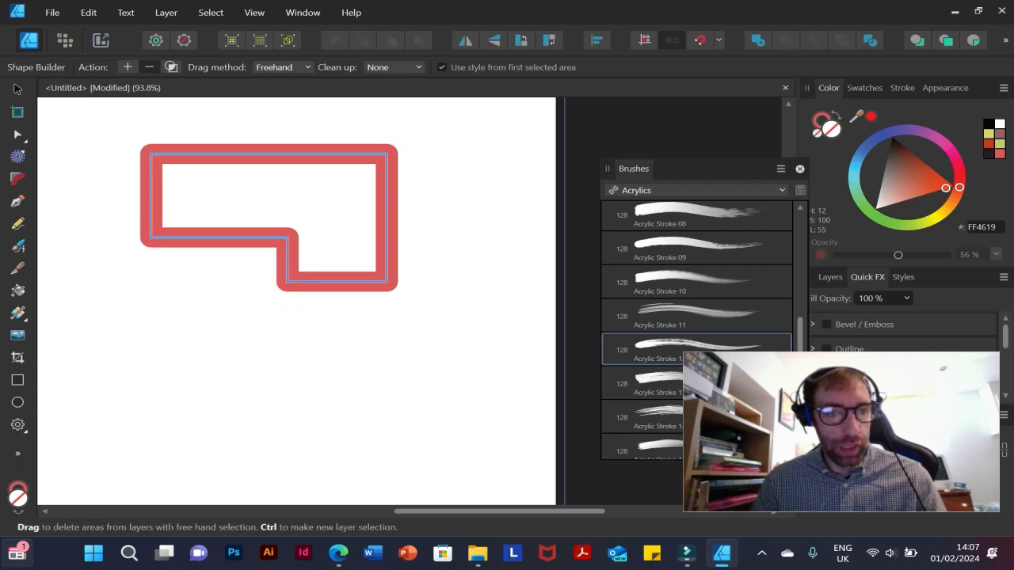
key("v")
key("Delete")
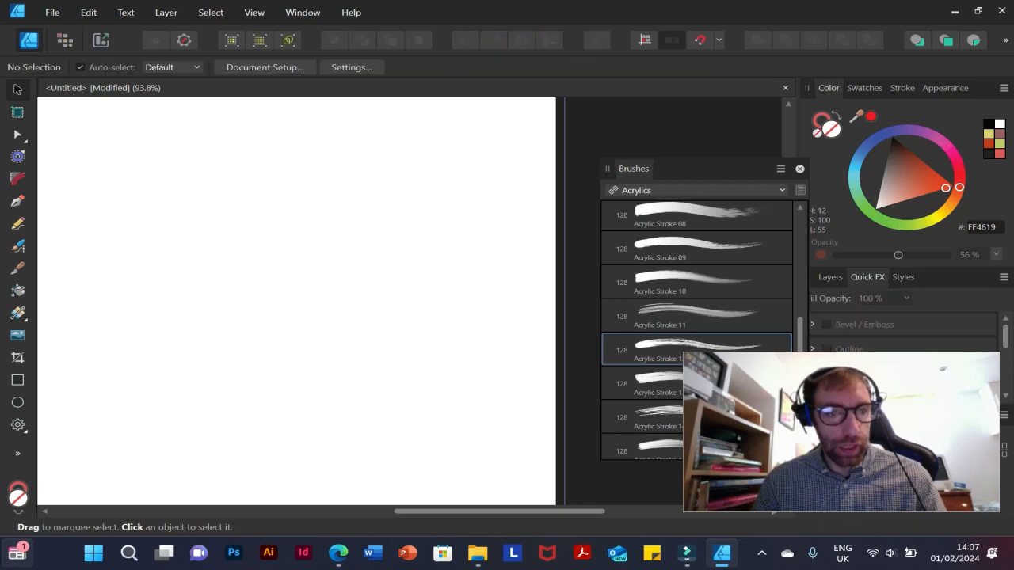
Start an artistic text object sized about 203.8 pt in the upper-left part of the empty page
left_click(24, 430)
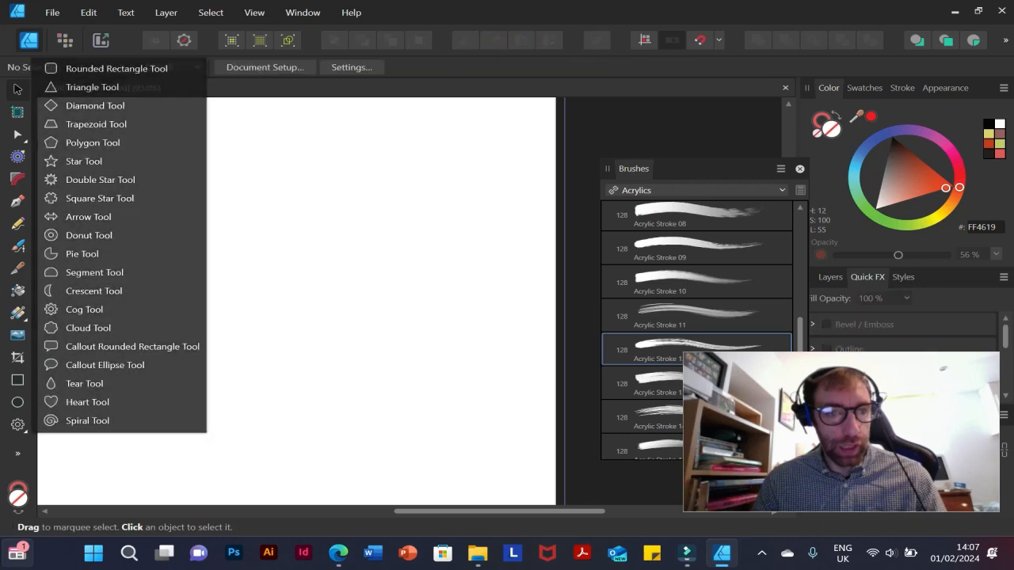
left_click(17, 454)
left_click(17, 453)
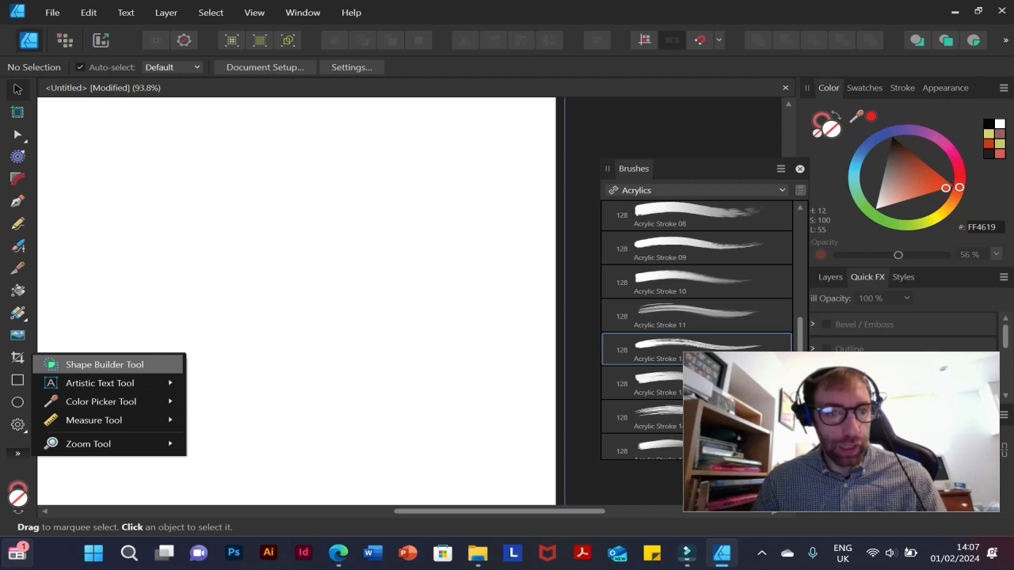
mouse_move(100, 383)
left_click(250, 384)
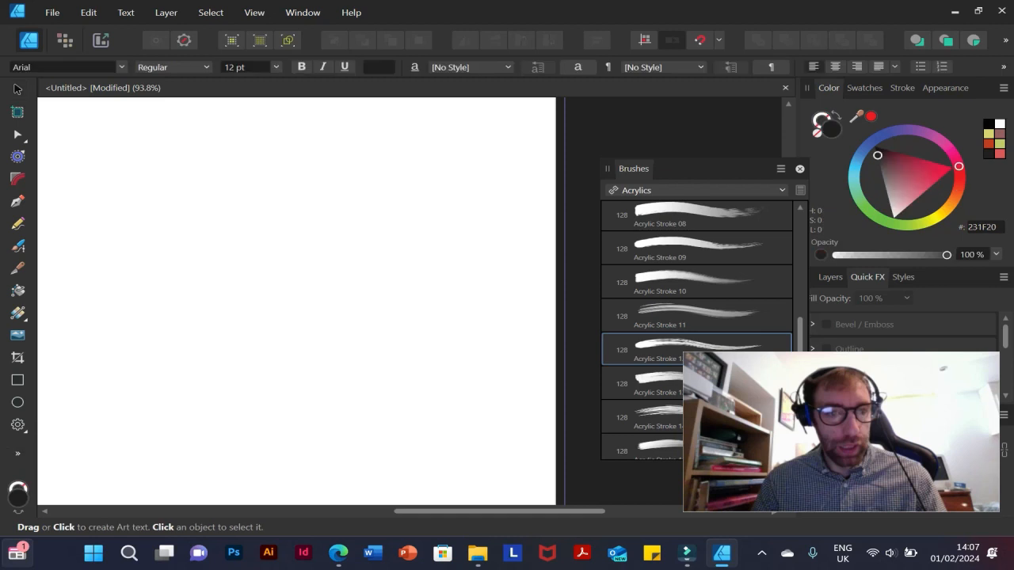
left_click_drag(108, 180, 356, 305)
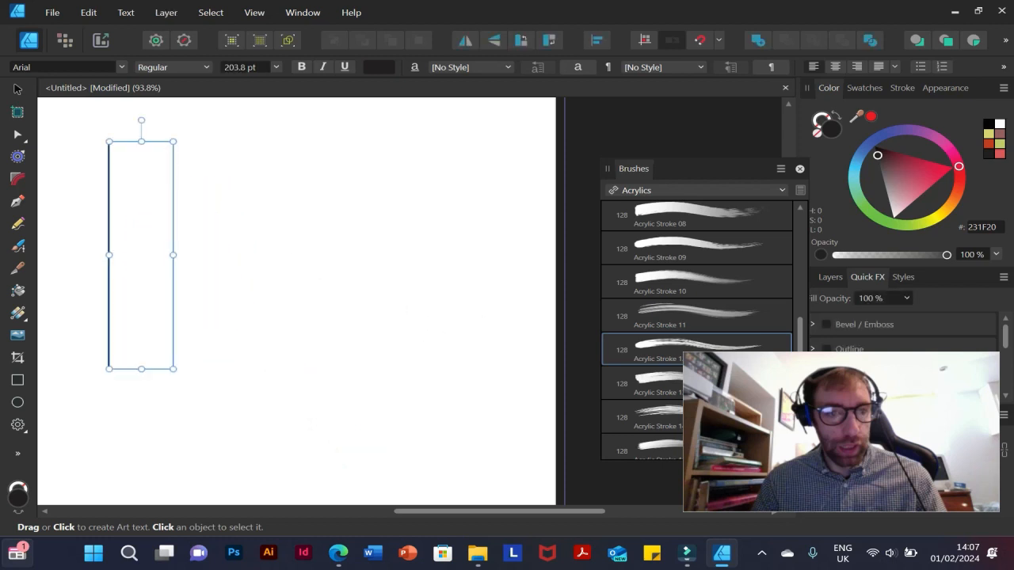
key("Escape")
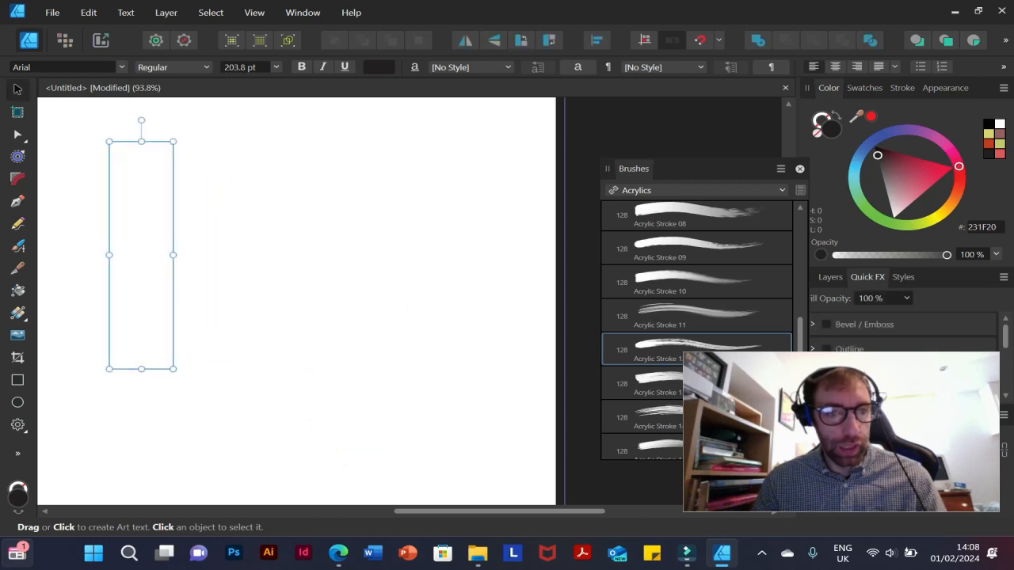
Discard the empty artistic text object, and draw a large, nearly square text frame in the page's upper-left area with the Frame Text Tool
key("Escape")
left_click(17, 453)
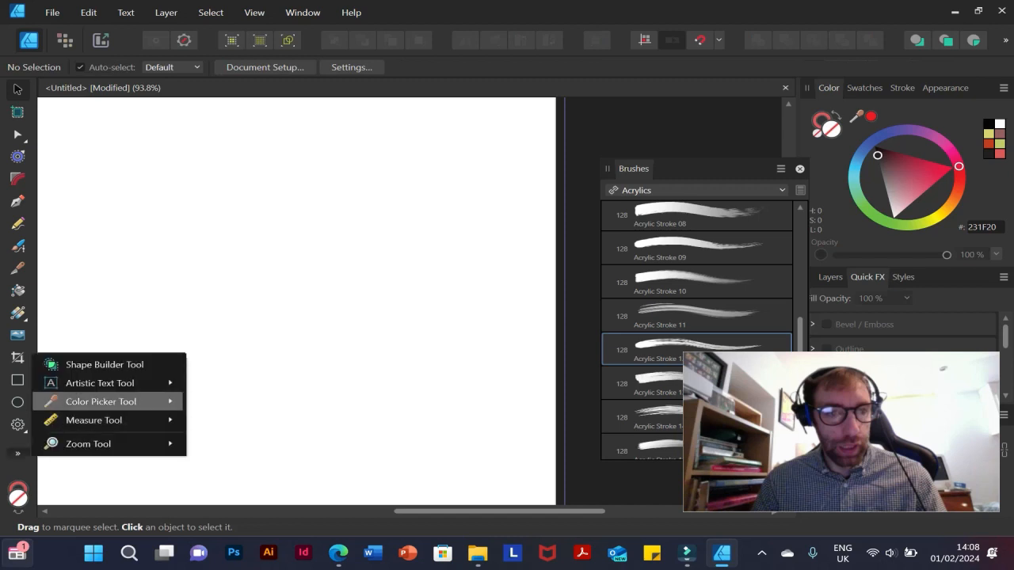
mouse_move(100, 382)
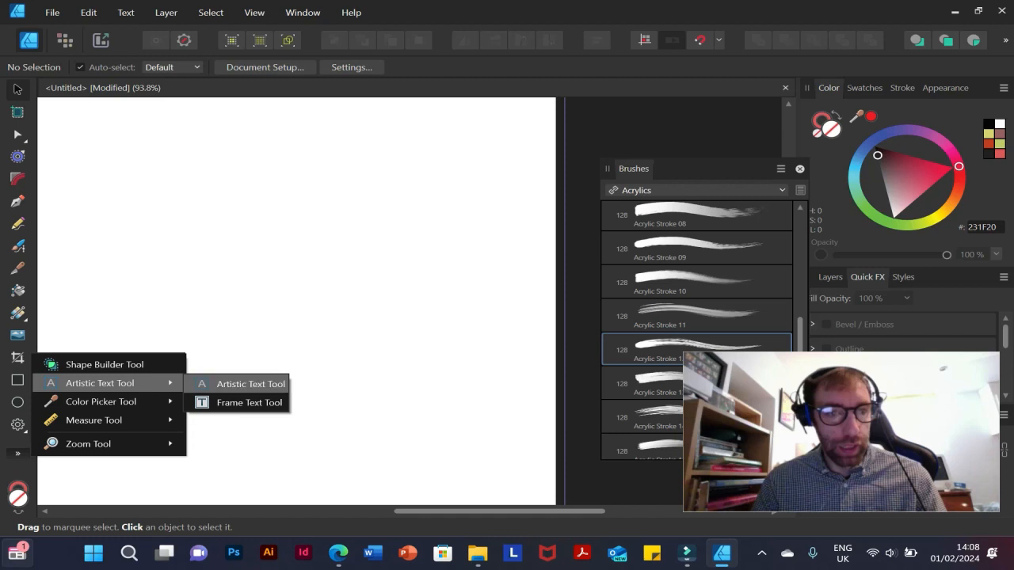
left_click(249, 402)
left_click_drag(127, 162, 369, 393)
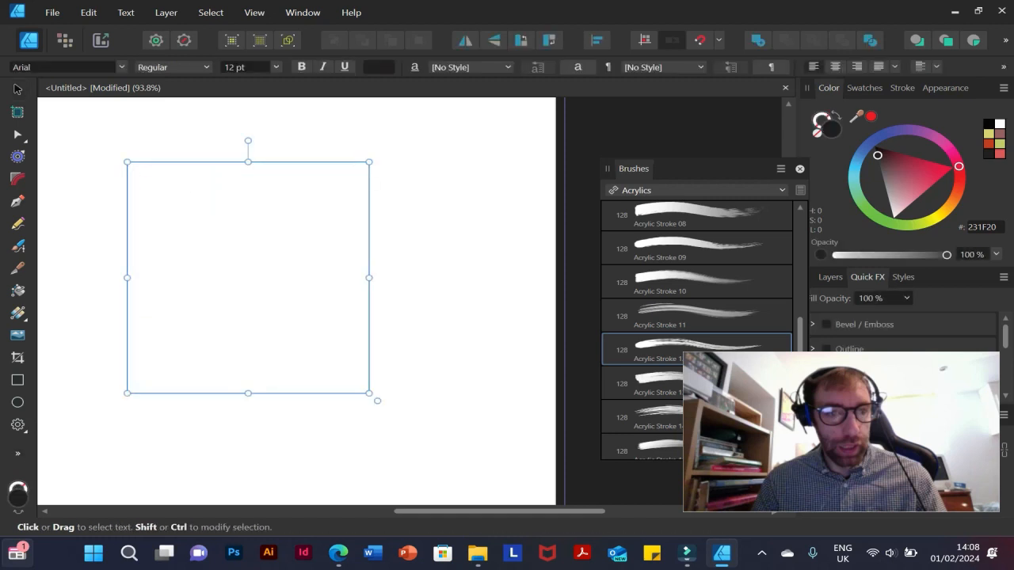
Fill the text frame with five short lines of random placeholder letters, and delete the whole frame
type("jldsdjjlsdjfjlsfjlsjlff")
key("Return")
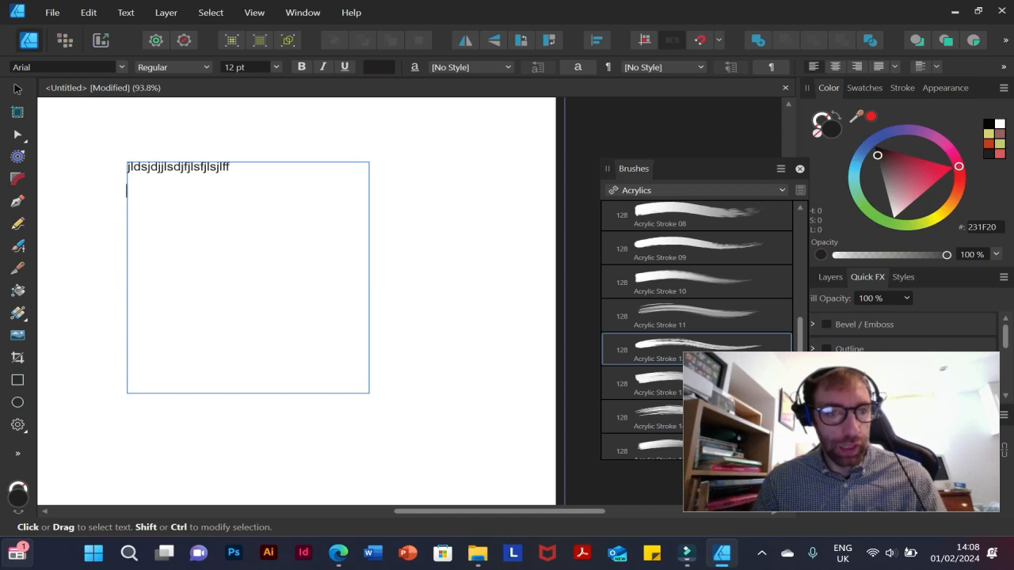
type("dfdskhfdksjdsdfd")
key("Return")
type("sdfjsdjs")
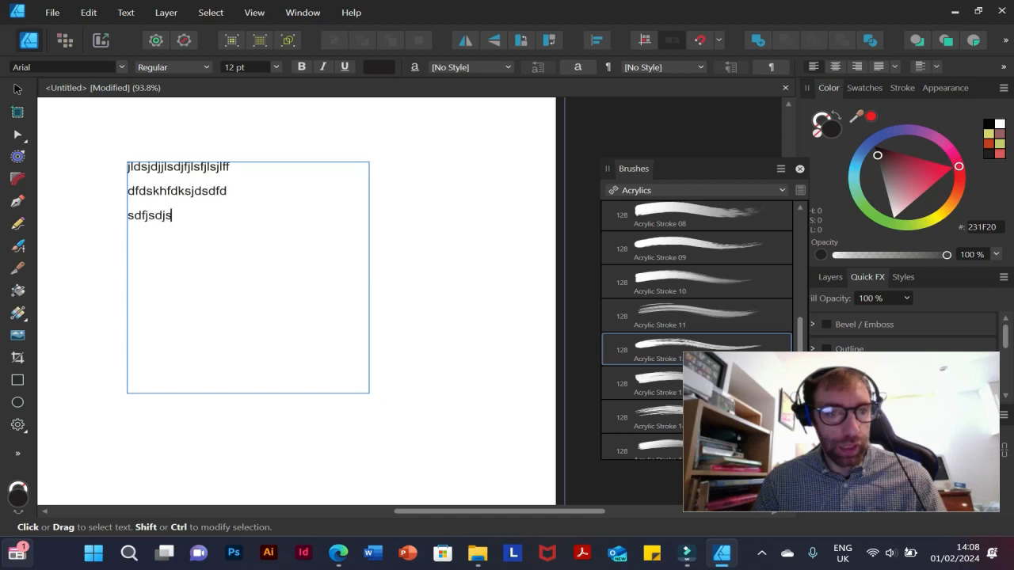
type("dfjlsdljsdfjlsdlj")
key("Return")
type("dsjddsjjlfjlsdjlf")
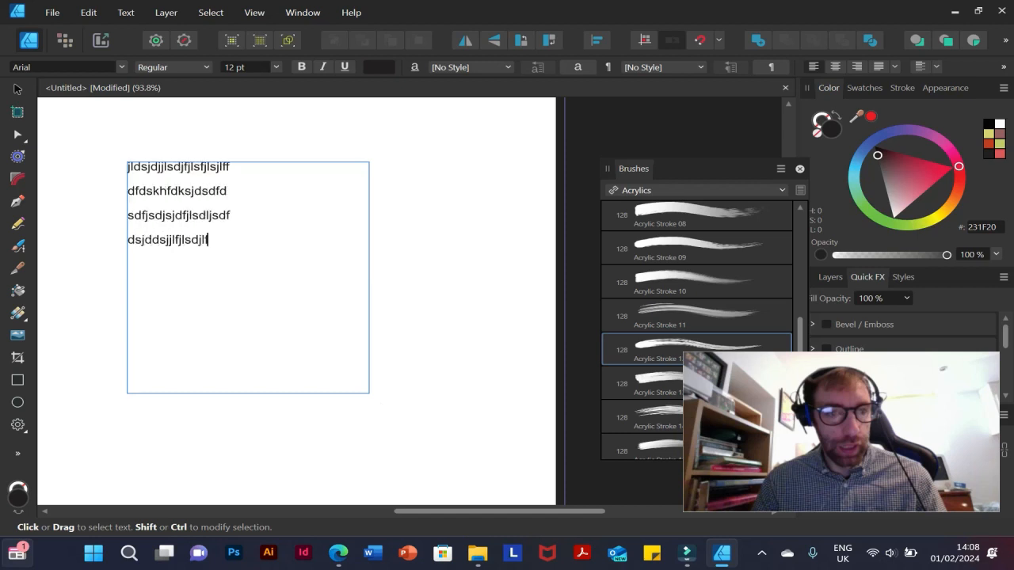
key("Return")
type("sdjdjdjldjds")
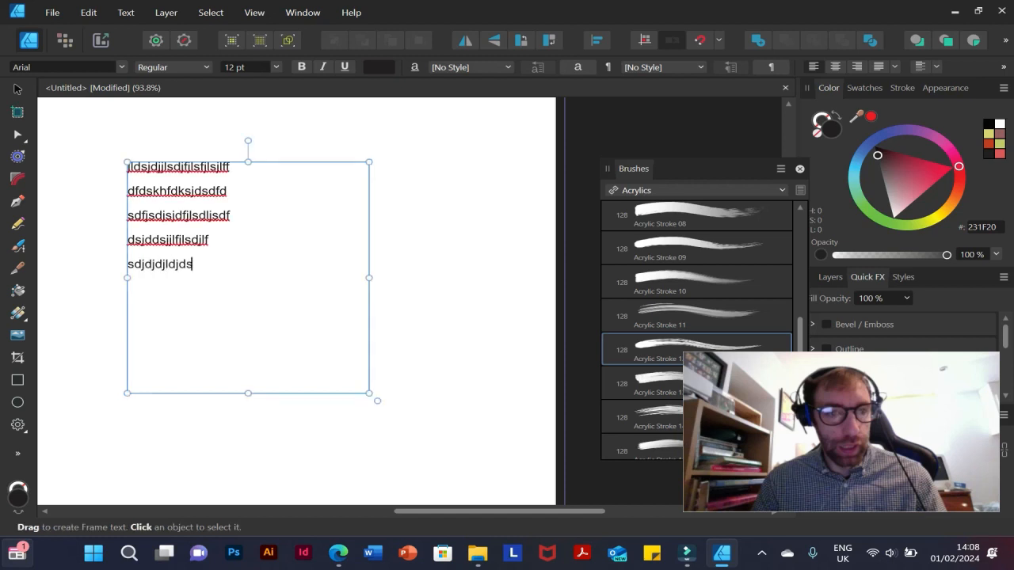
key("Escape")
key("Delete")
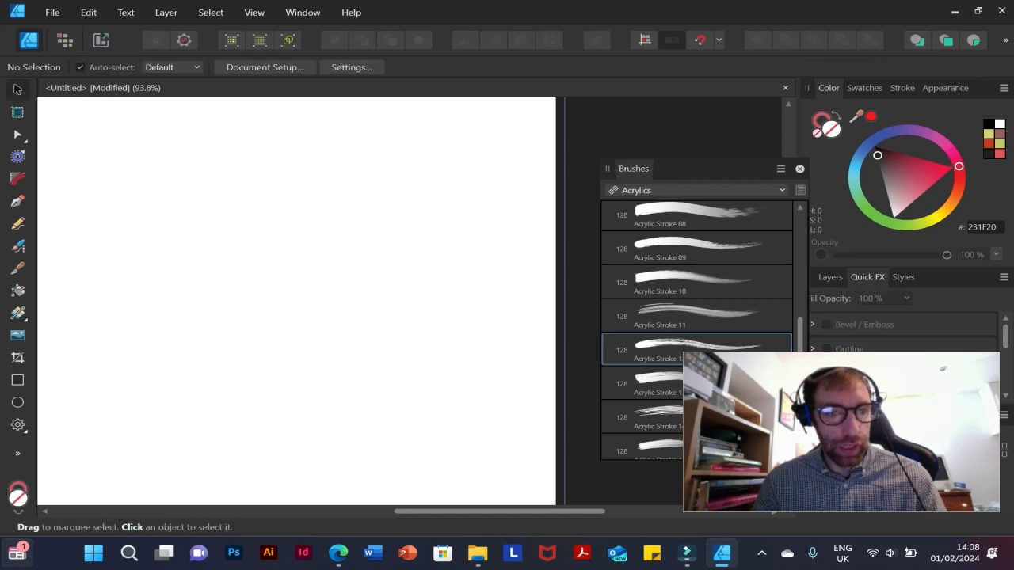
left_click(17, 454)
mouse_move(119, 384)
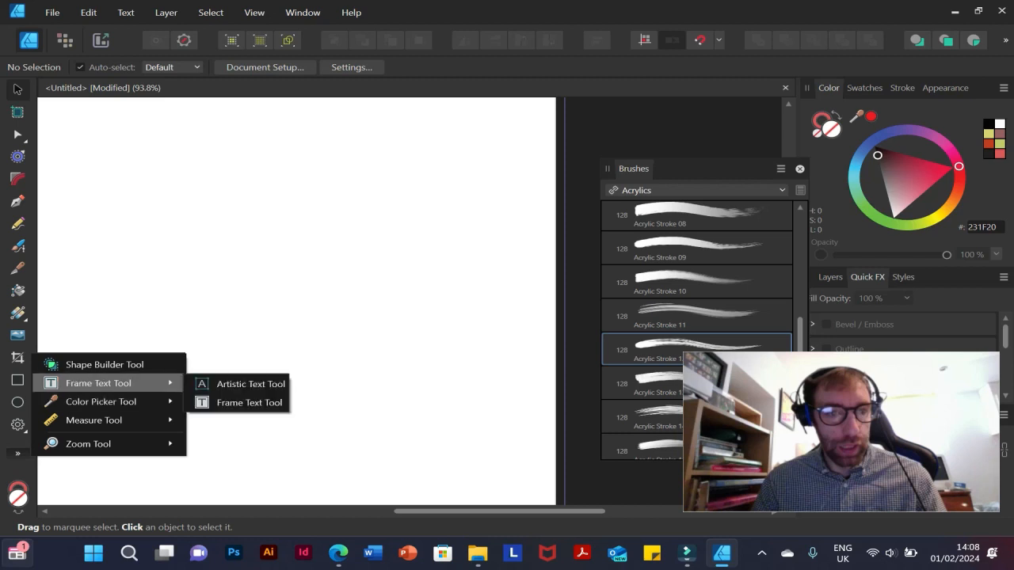
mouse_move(119, 402)
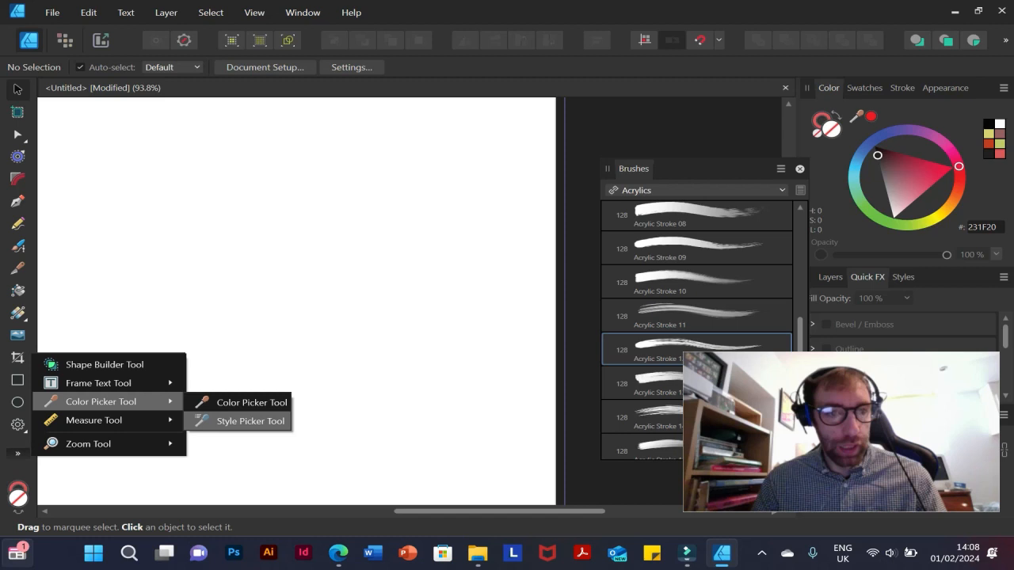
mouse_move(95, 420)
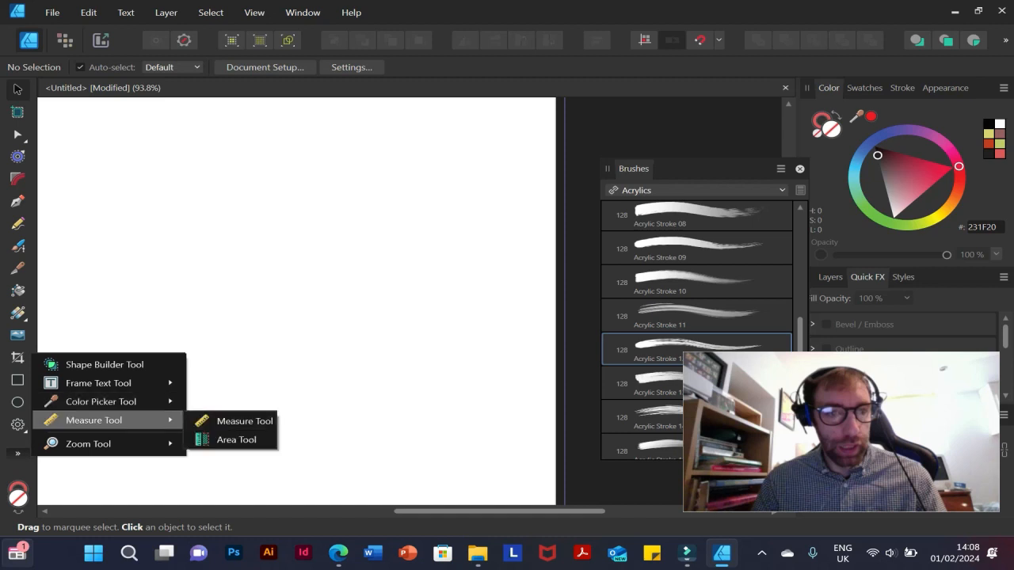
Draw a small square with the Rectangle Tool in the page's upper-left area, and place a copy diagonally below it to the right
key("m")
mouse_move(119, 177)
left_mouse_down()
mouse_move(236, 273)
mouse_move(214, 278)
mouse_move(214, 269)
left_mouse_up()
key("v")
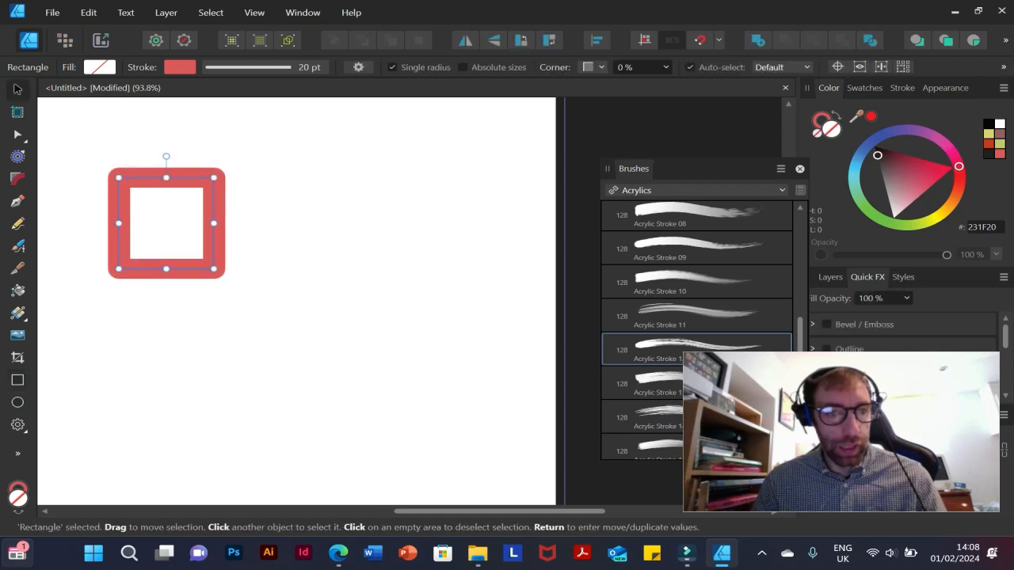
left_click_drag(167, 223, 389, 400)
left_click(491, 333)
Measure the distance between the two squares' facing corners with the Measure Tool at a 1:1 drawing scale, and delete both squares
left_click_drag(90, 152, 464, 427)
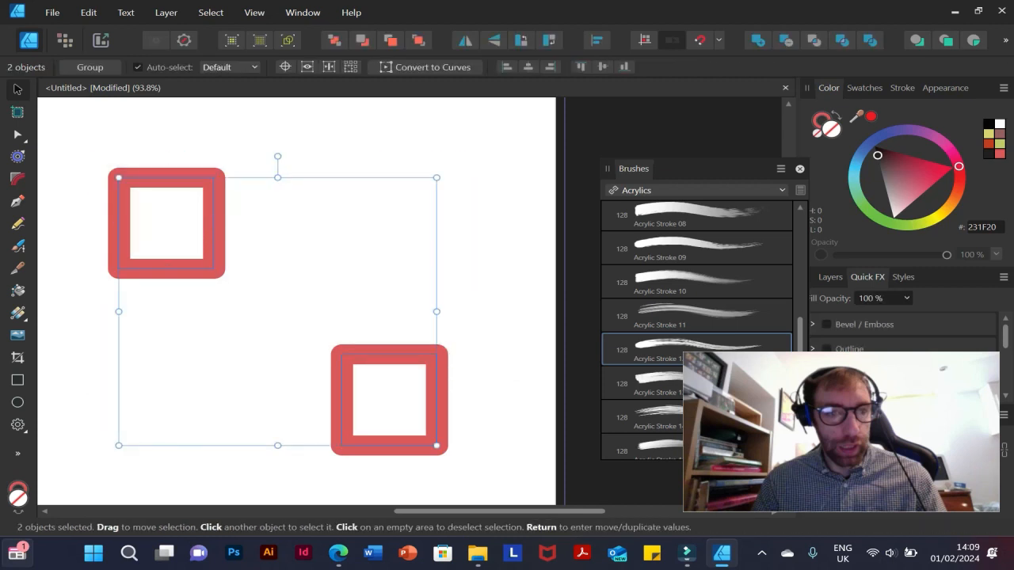
left_click(17, 453)
mouse_move(95, 420)
left_click(238, 420)
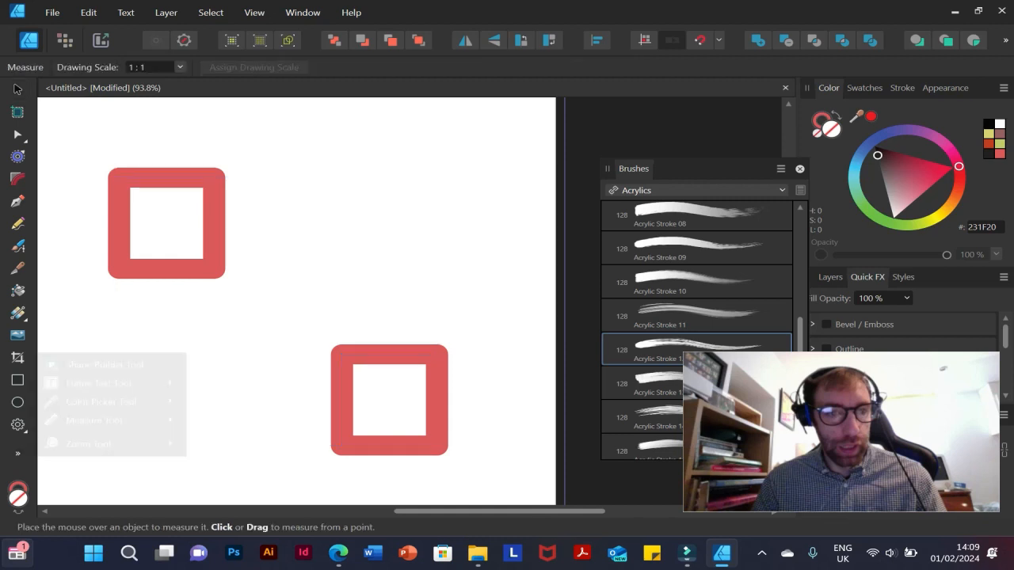
left_click_drag(215, 270, 344, 351)
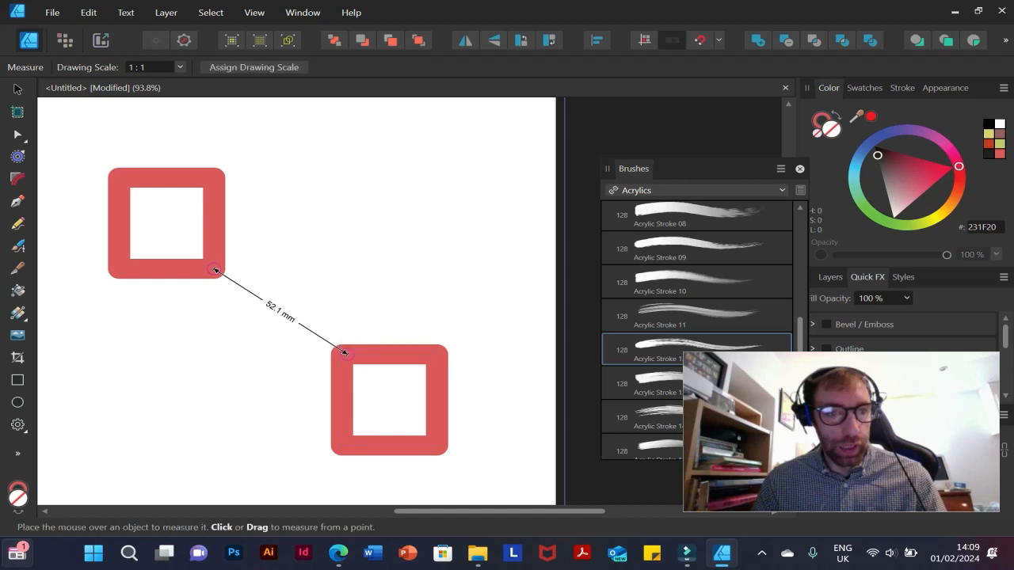
left_click(179, 68)
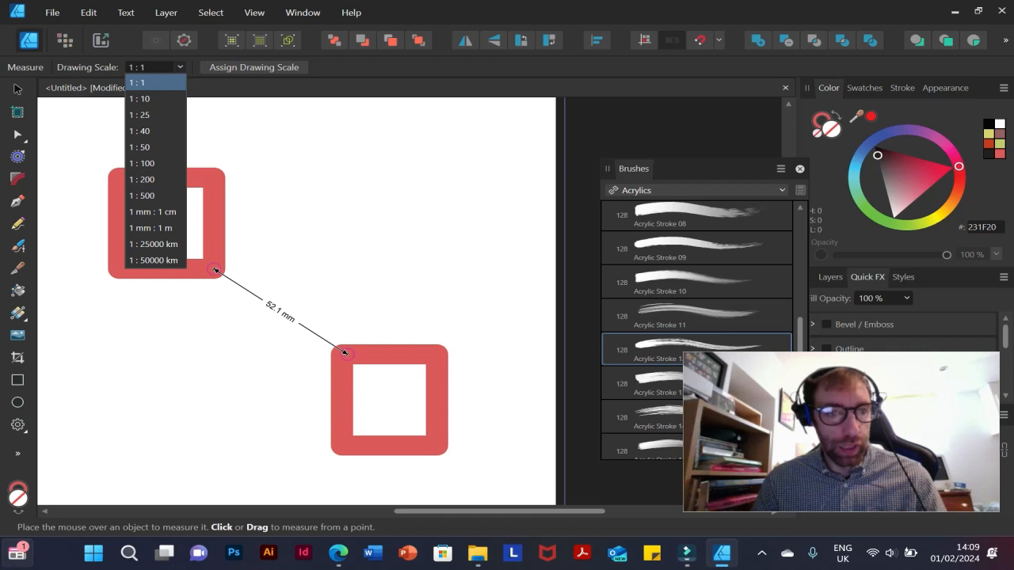
left_click(17, 89)
key("Delete")
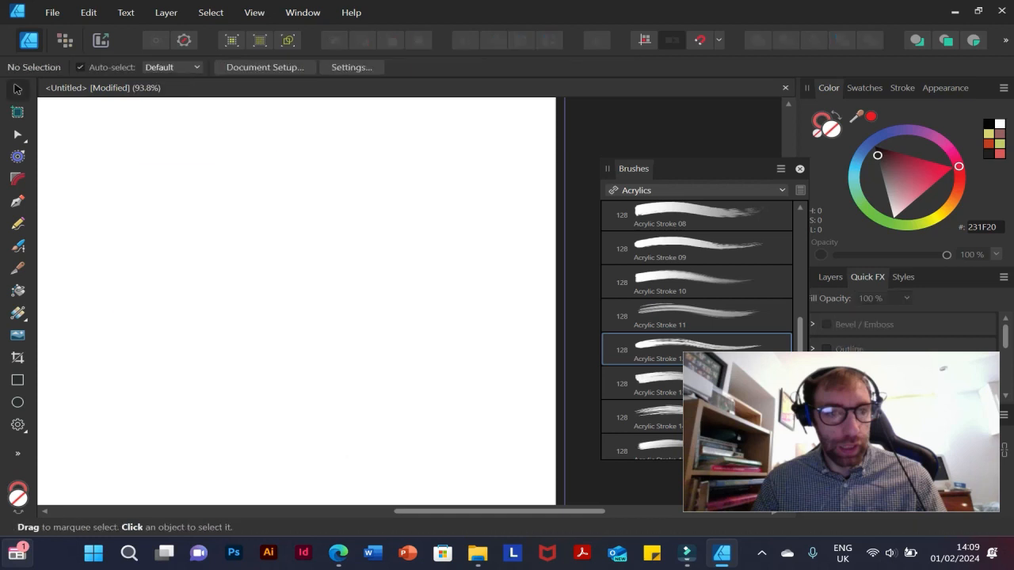
Activate the Area Tool to view its drawing scale and perimeter options, and switch to the Zoom Tool
left_click(17, 454)
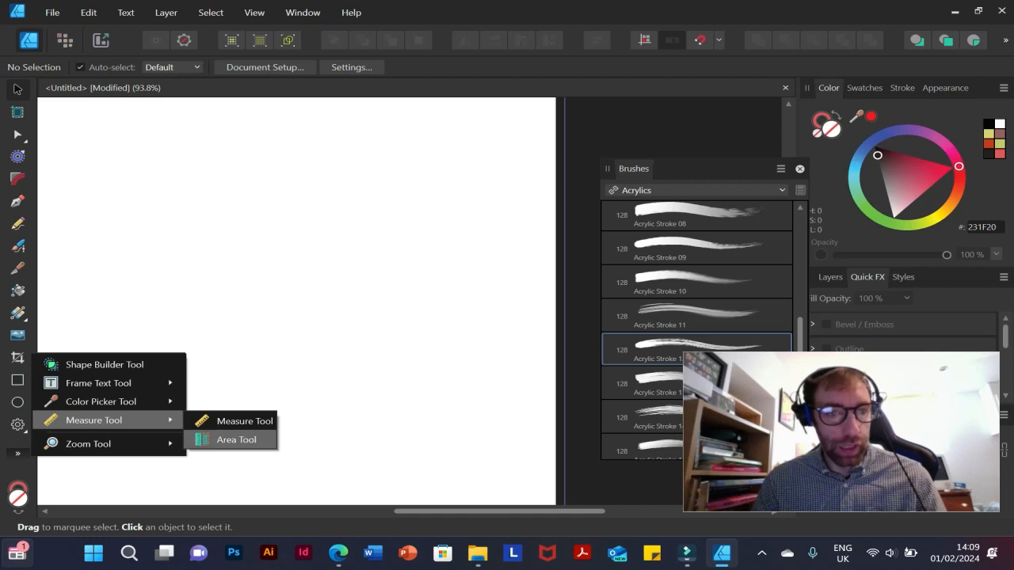
left_click(234, 440)
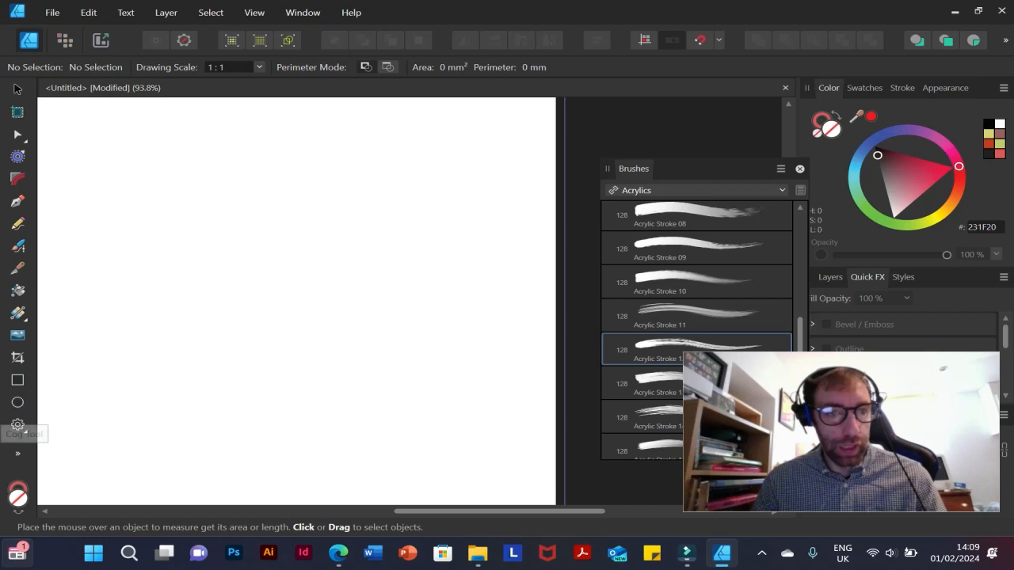
left_click(18, 453)
mouse_move(111, 444)
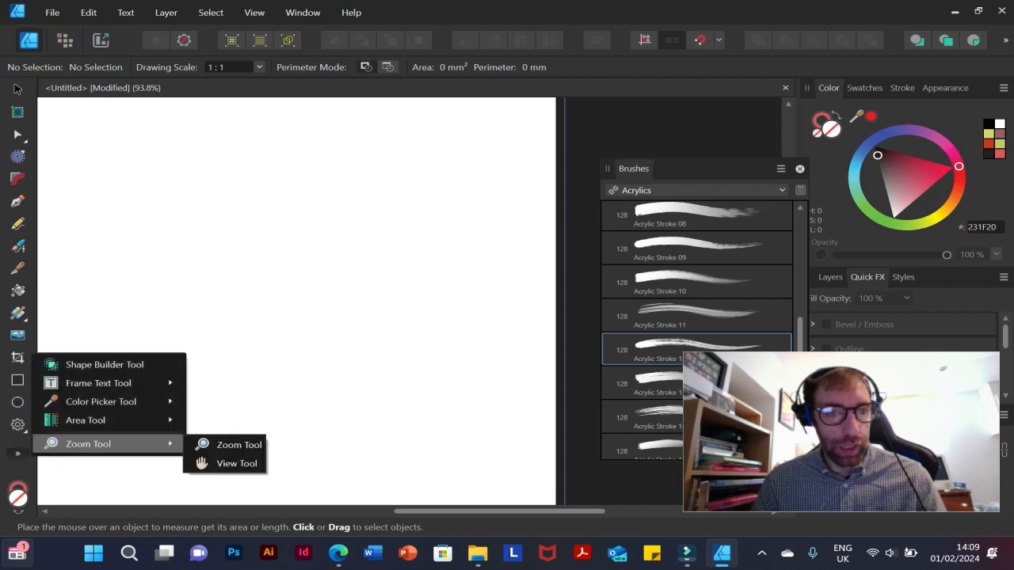
left_click(233, 444)
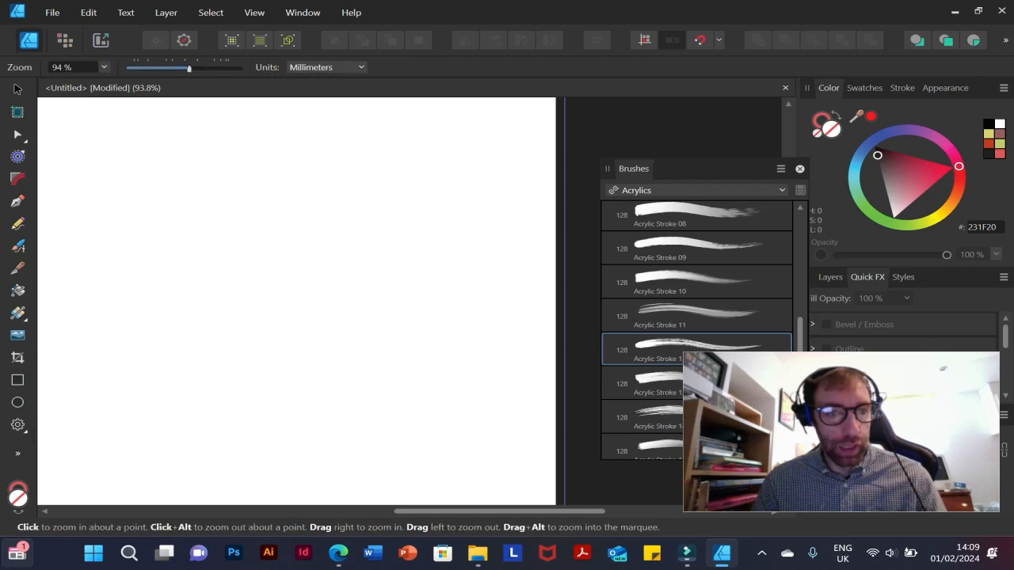
Zoom in and out of the empty page repeatedly between about 20% and 150%, finishing at 75%
left_click(222, 297)
left_click(222, 297)
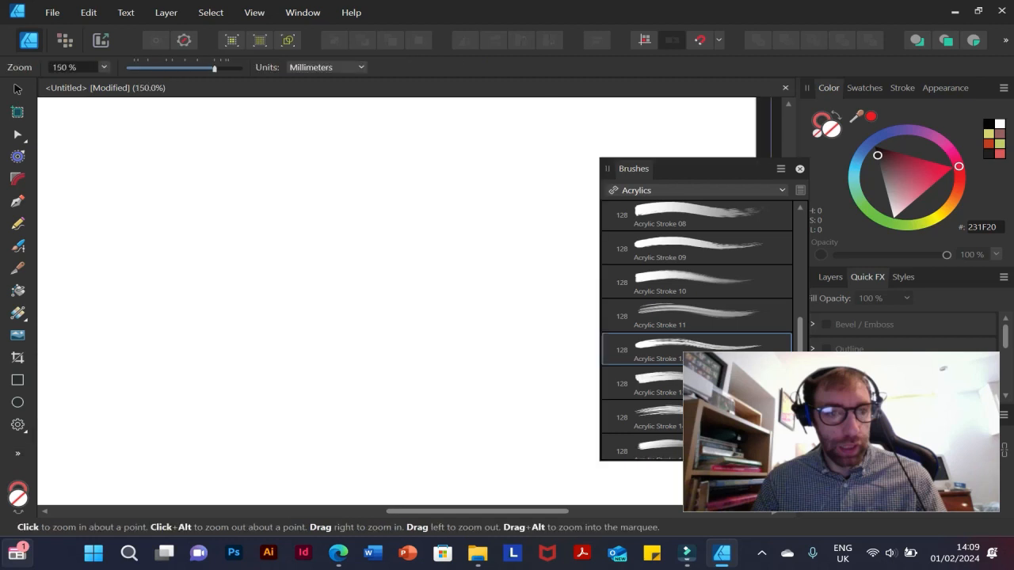
left_click(222, 322, "alt")
left_click(222, 321, "alt")
left_click(222, 321, "alt")
left_click(222, 321, "alt")
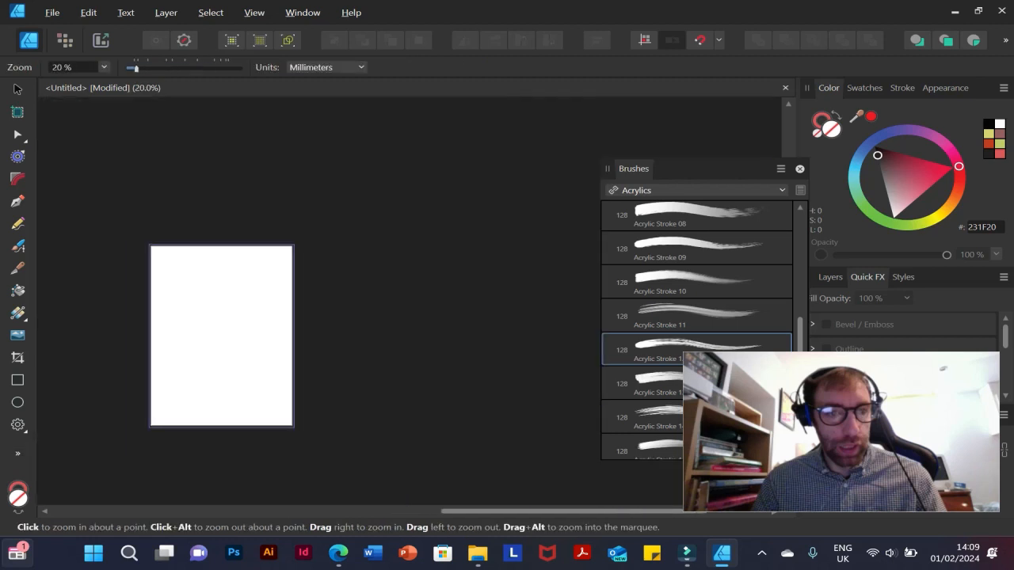
left_click(222, 325)
left_click(222, 325)
left_click(222, 325)
left_click(222, 325)
left_click(222, 326)
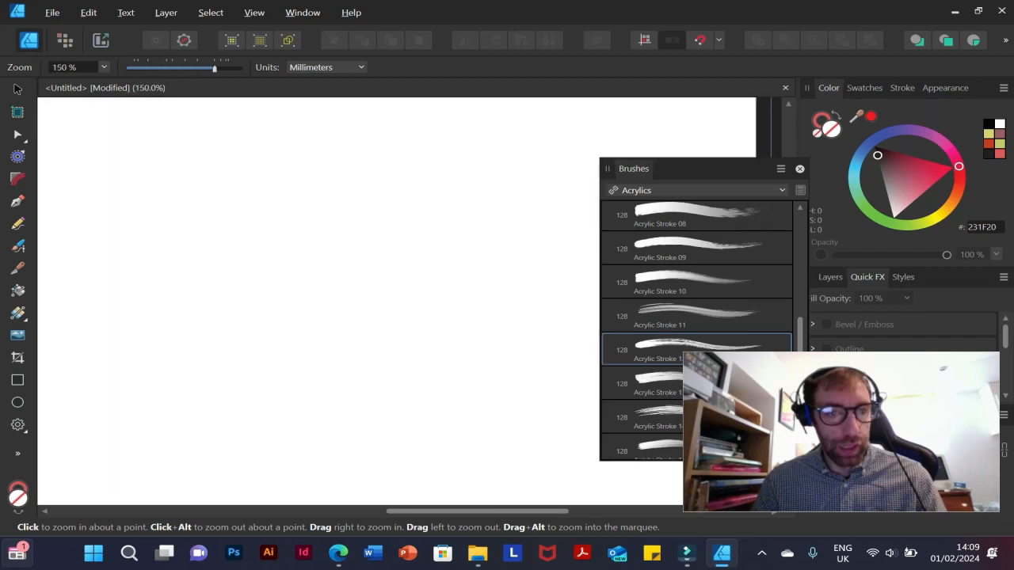
left_click(222, 324, "alt")
left_click(222, 324, "alt")
left_click(222, 324, "alt")
left_click(222, 324, "alt")
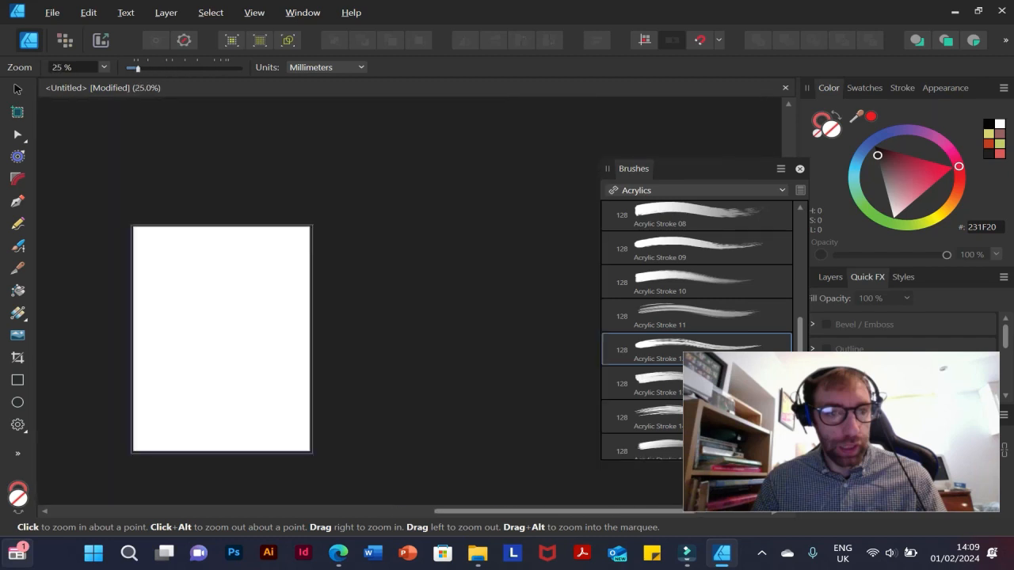
left_click(221, 325, "alt")
left_click(222, 325, "alt")
left_click(221, 325, "alt")
left_click(222, 325)
left_click(221, 325)
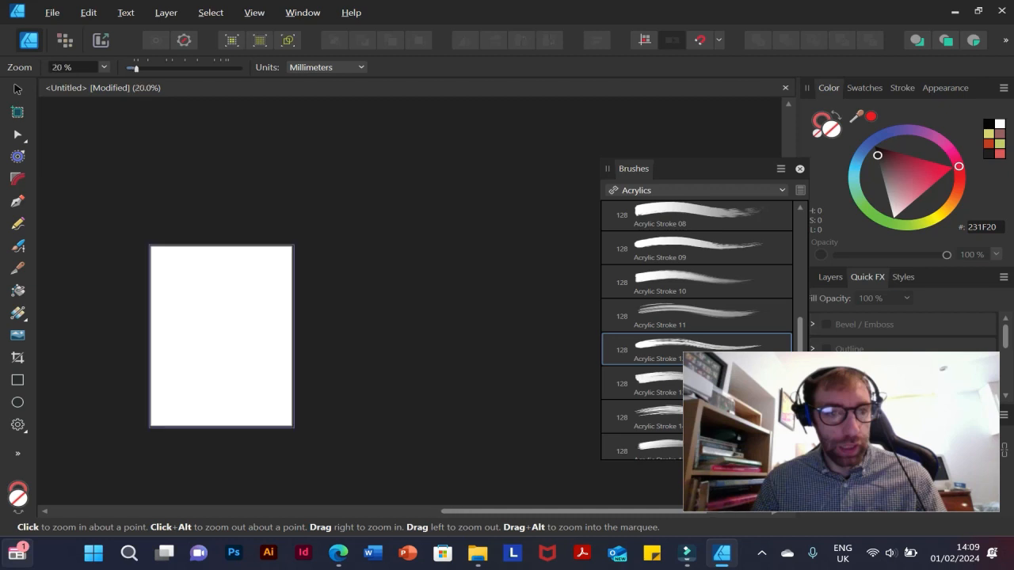
left_click(221, 324)
scroll(221, 324, "up", 3)
scroll(221, 324, "down", 4)
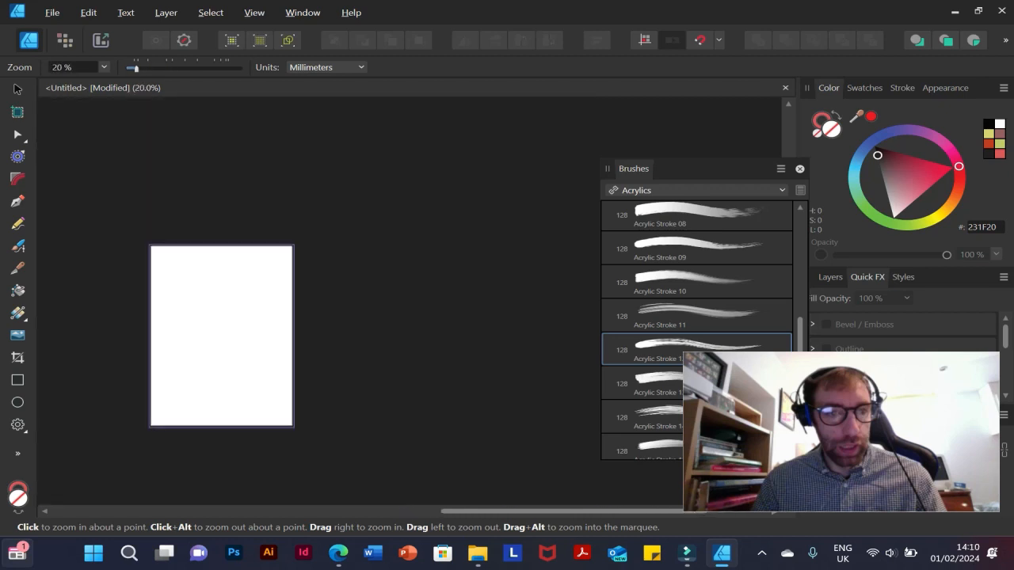
scroll(221, 324, "up", 2)
scroll(221, 324, "up", 1)
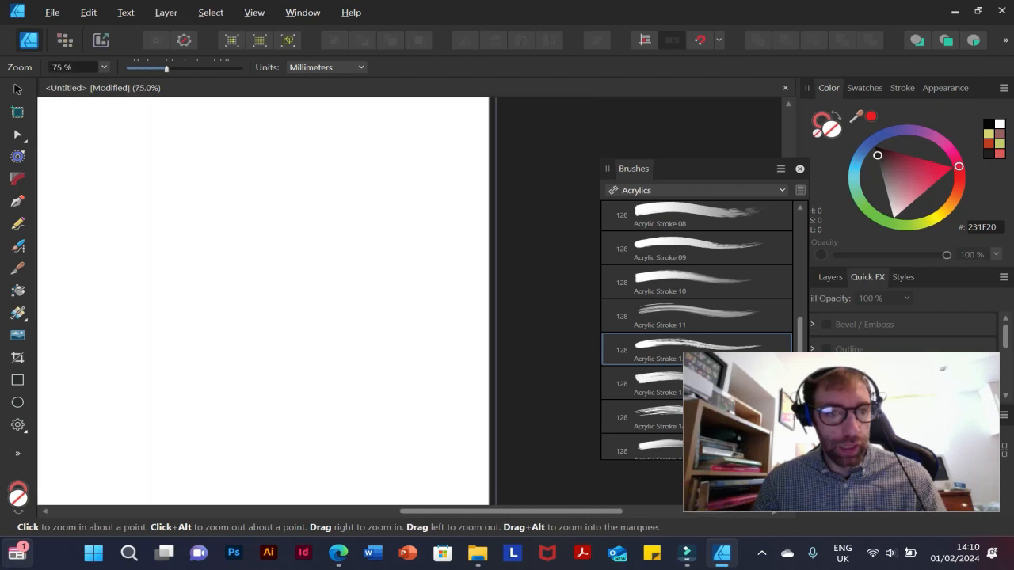
View the available measurement units while keeping Millimeters, and fit the whole page in the view
left_click(327, 68)
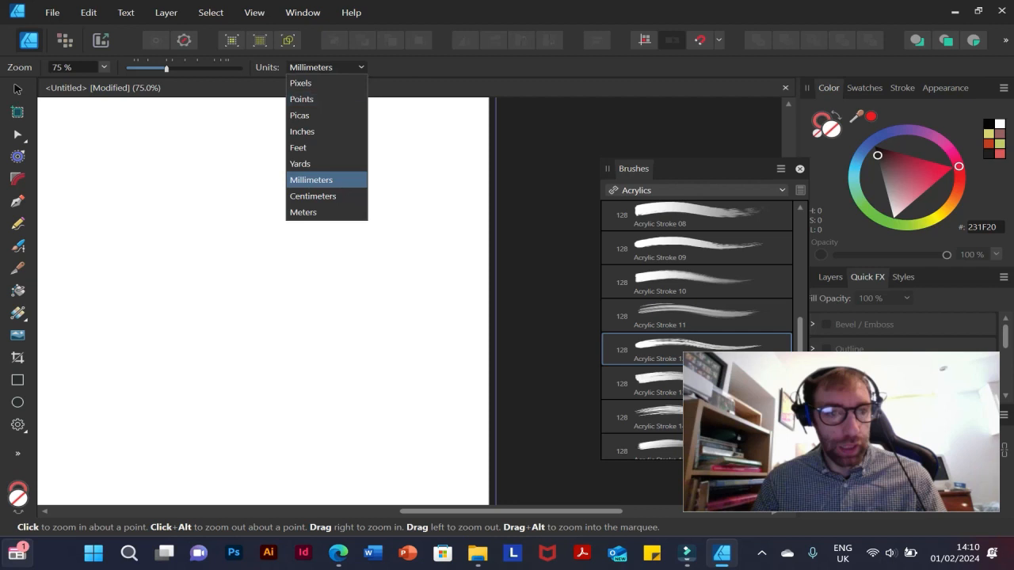
left_click(537, 238)
key("ctrl+0")
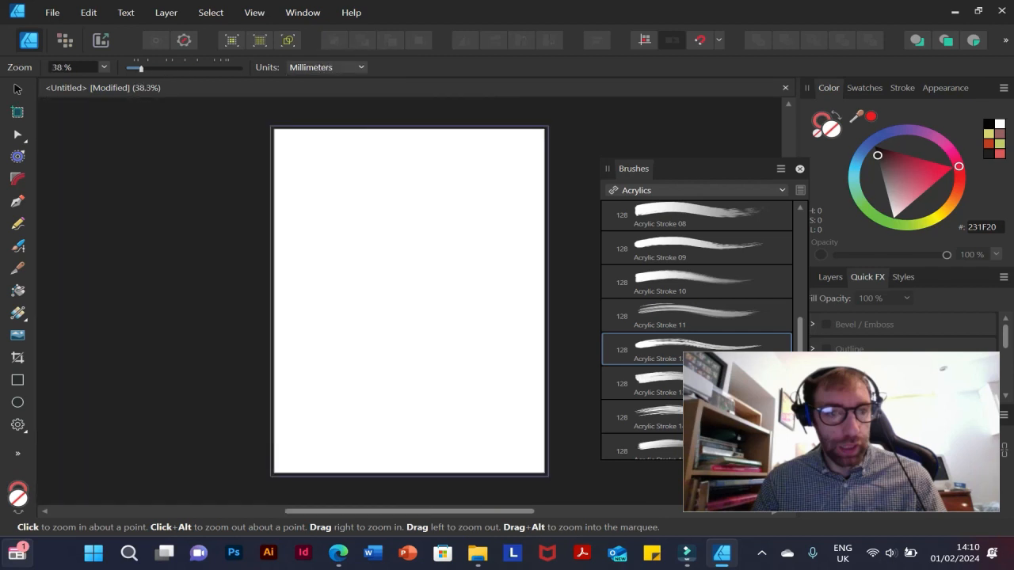